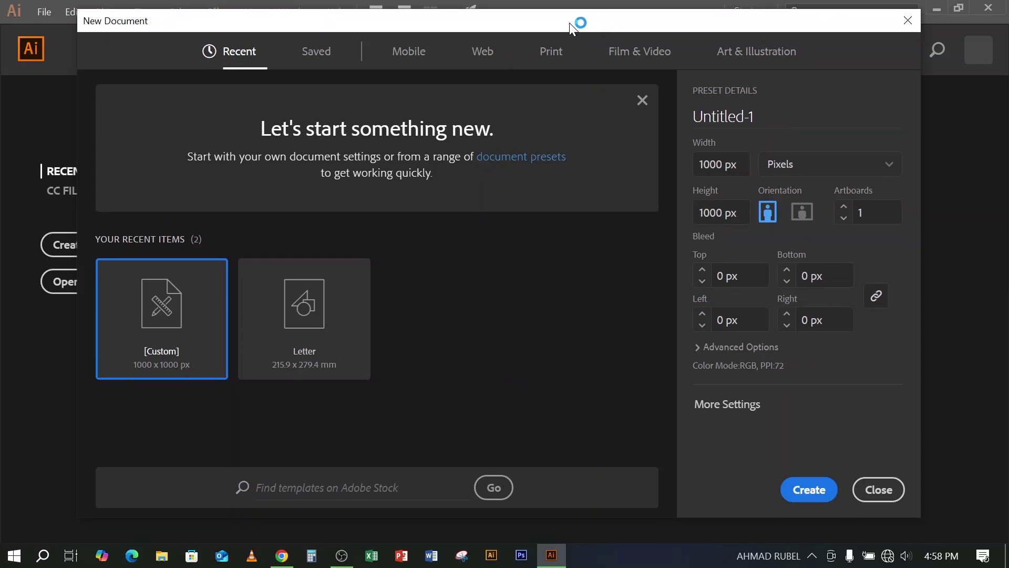
Set the new 1000 x 1000 px document's raster effects to High (300 ppi) in the additional document settings
left_click(717, 164)
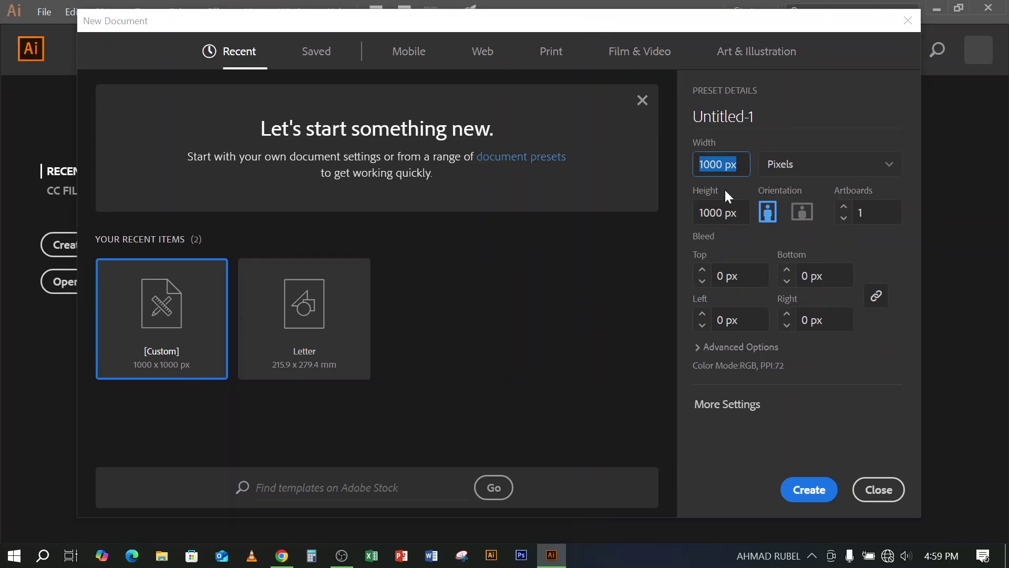
left_click(710, 213)
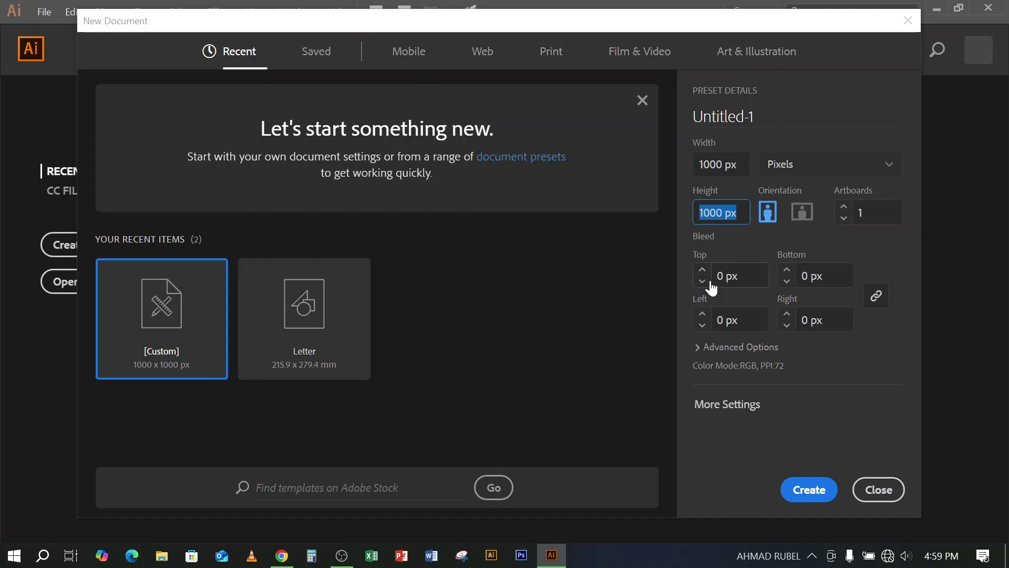
left_click(730, 275)
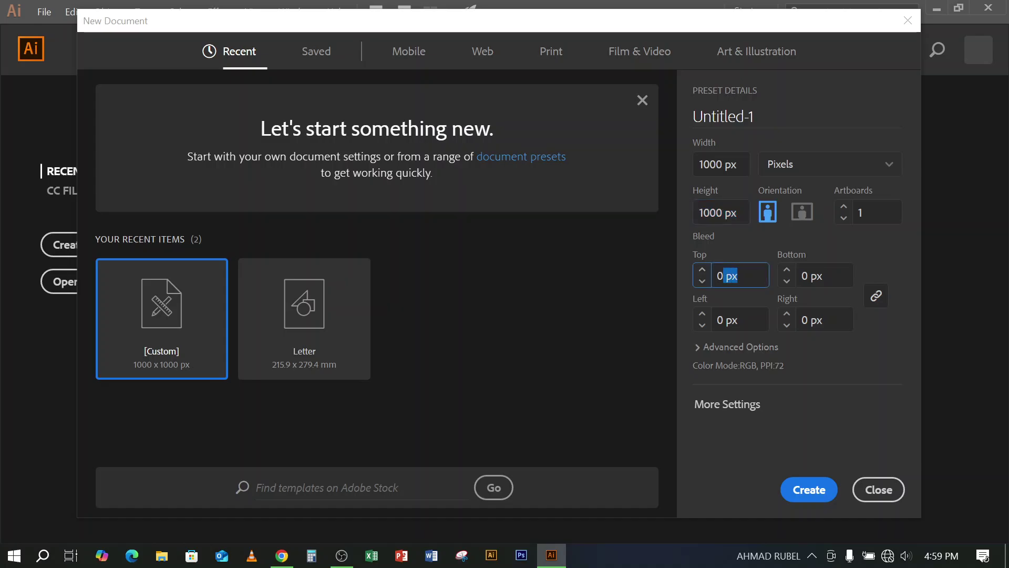
left_click(707, 411)
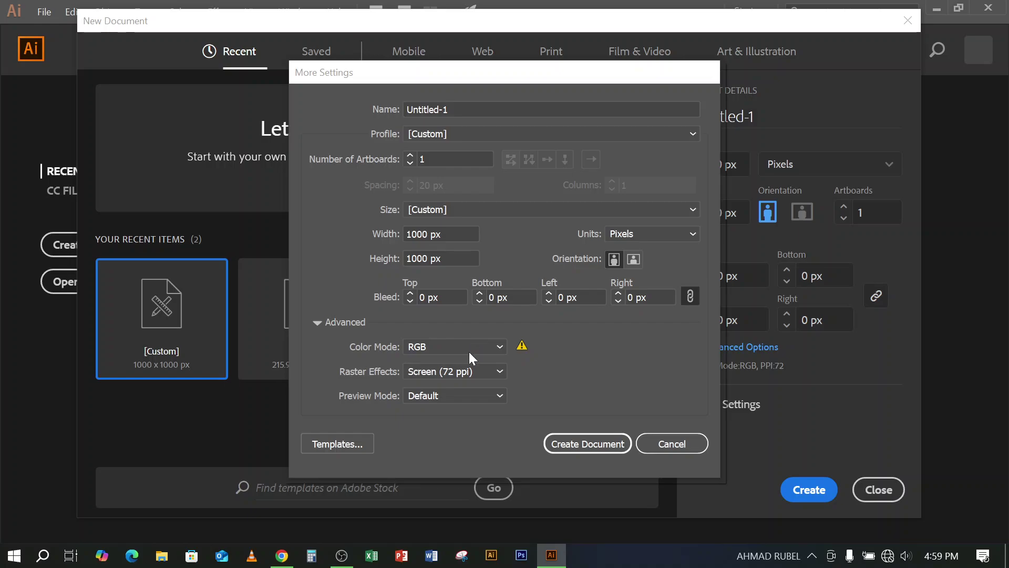
left_click(486, 373)
left_click(470, 390)
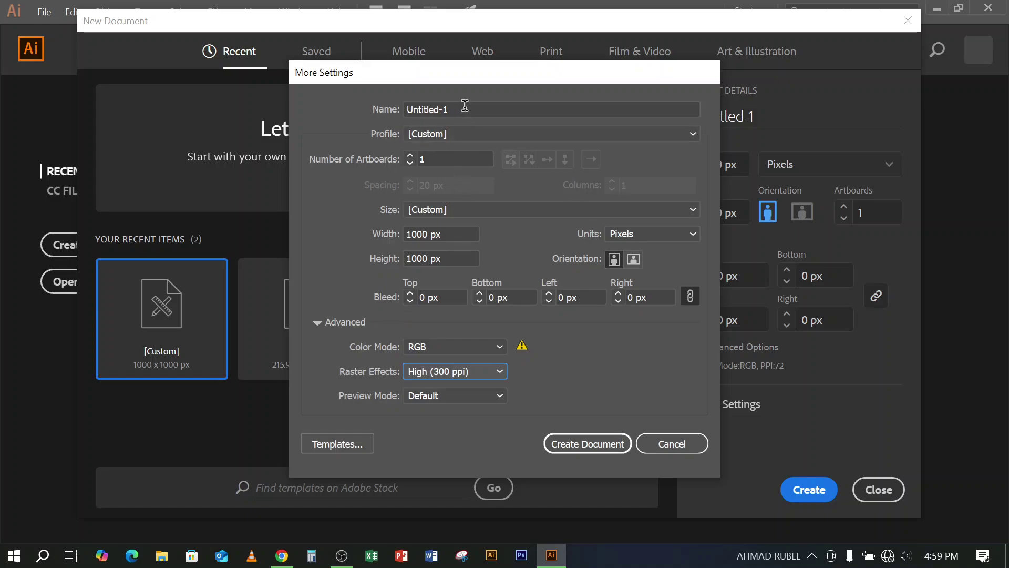
Name the document "Demo", create it and dismiss the welcome tour
left_click_drag(463, 109, 398, 108)
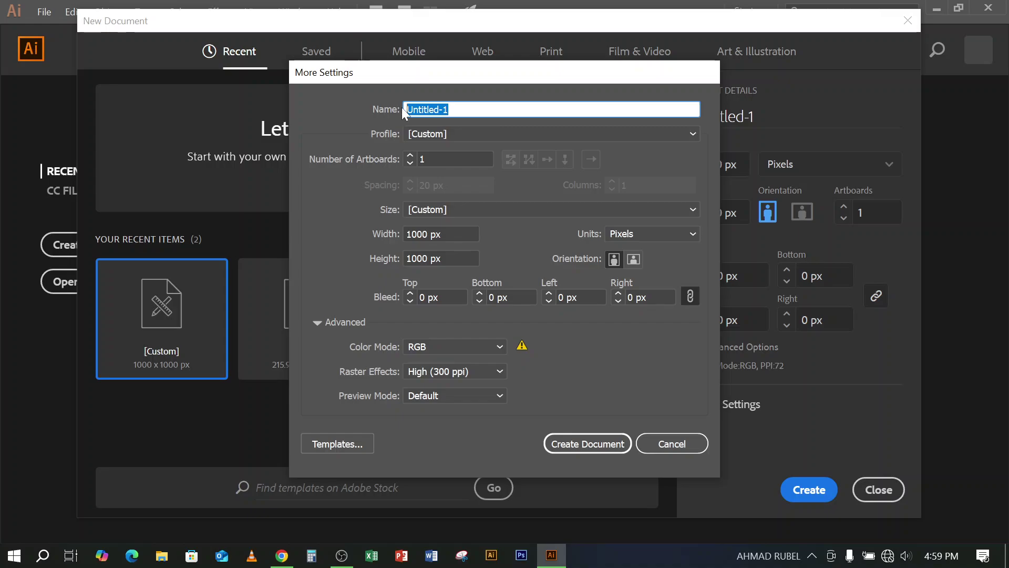
type("Demo")
left_click(344, 559)
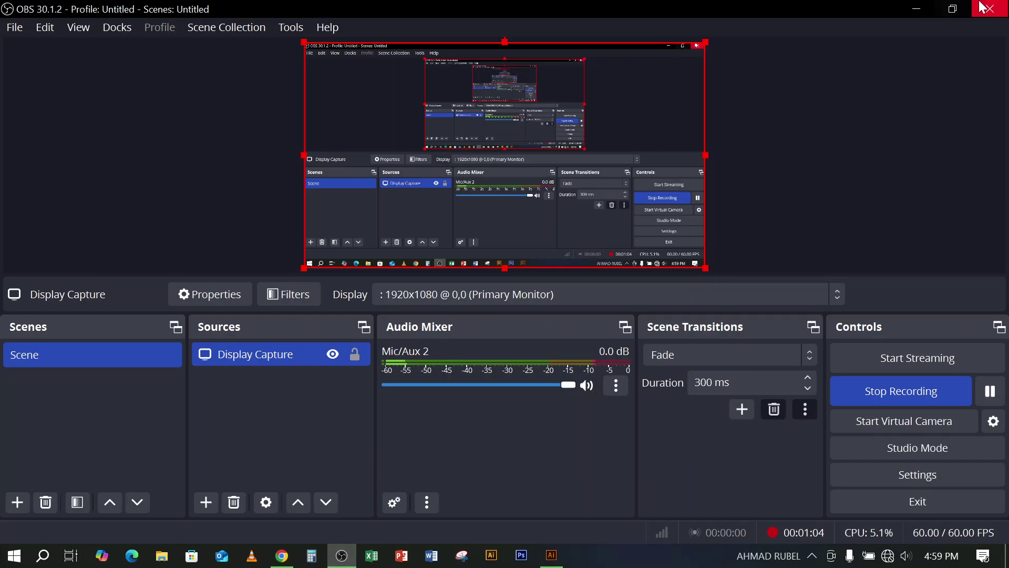
left_click(914, 8)
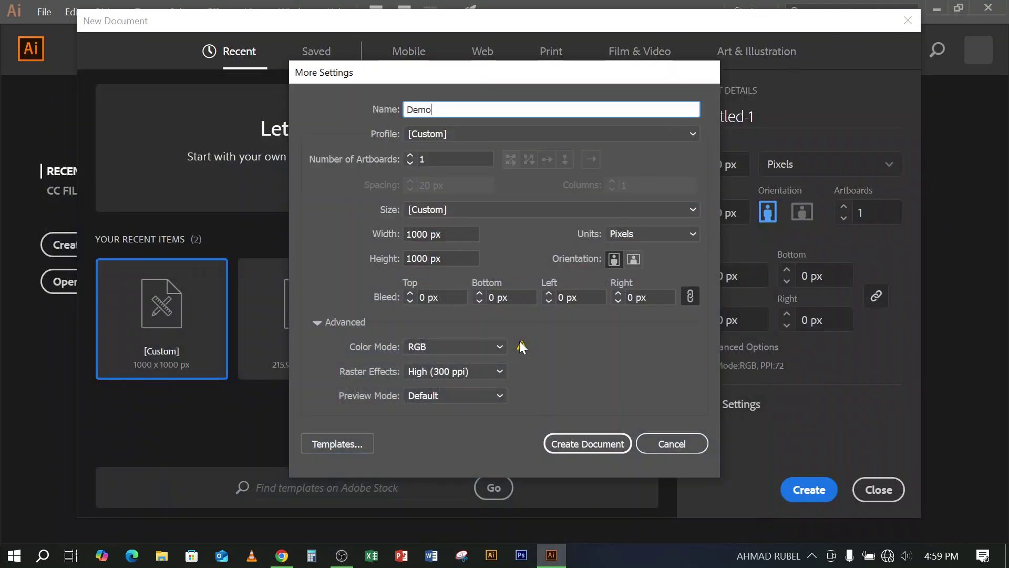
left_click(595, 446)
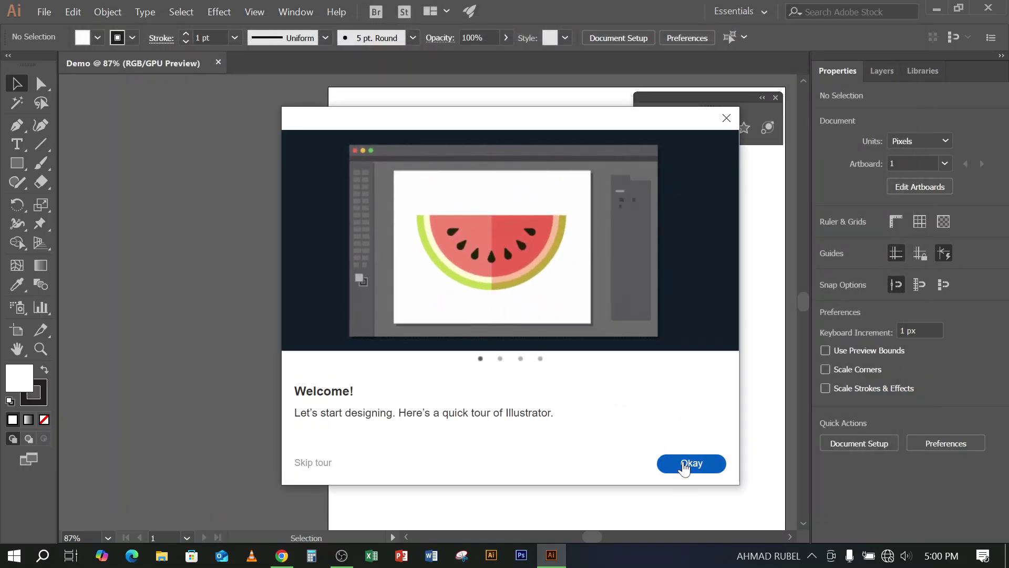
left_click(686, 463)
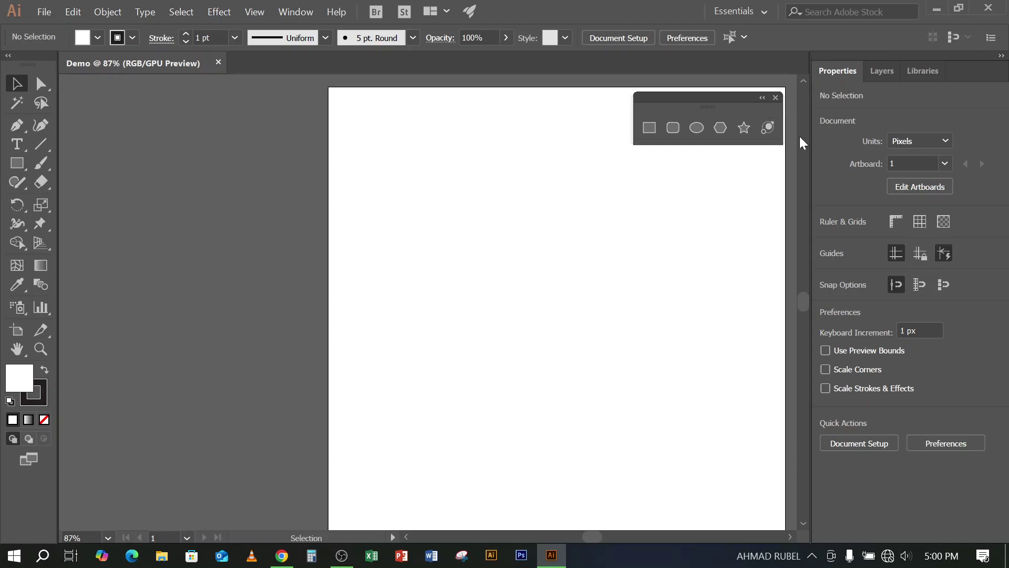
Set the default stroke color to None, leaving the swatches closed
left_click(133, 38)
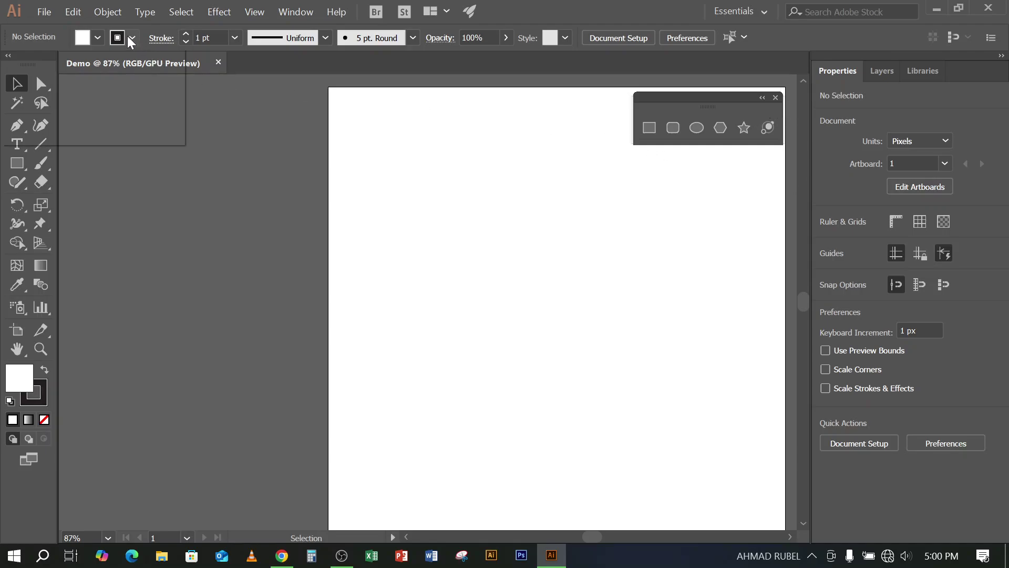
left_click(11, 64)
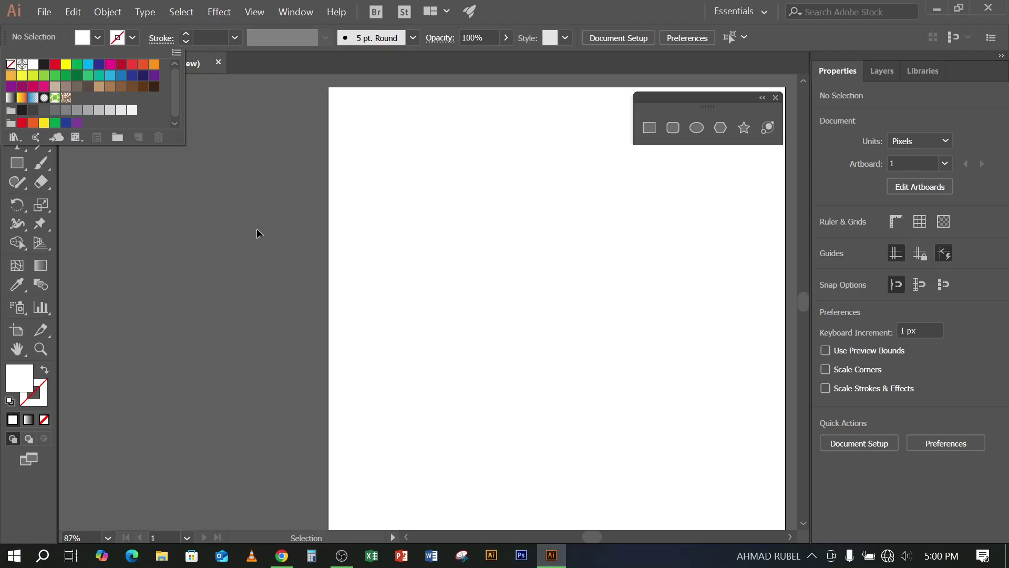
left_click(707, 108)
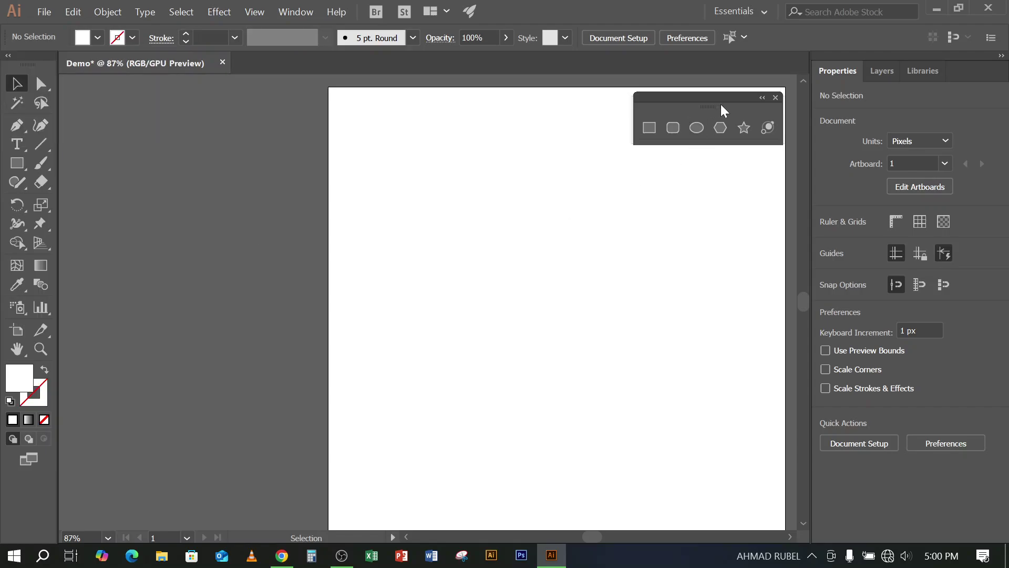
Fit the artboard to the window and close the floating shape tools palette
left_click_drag(720, 108, 247, 168)
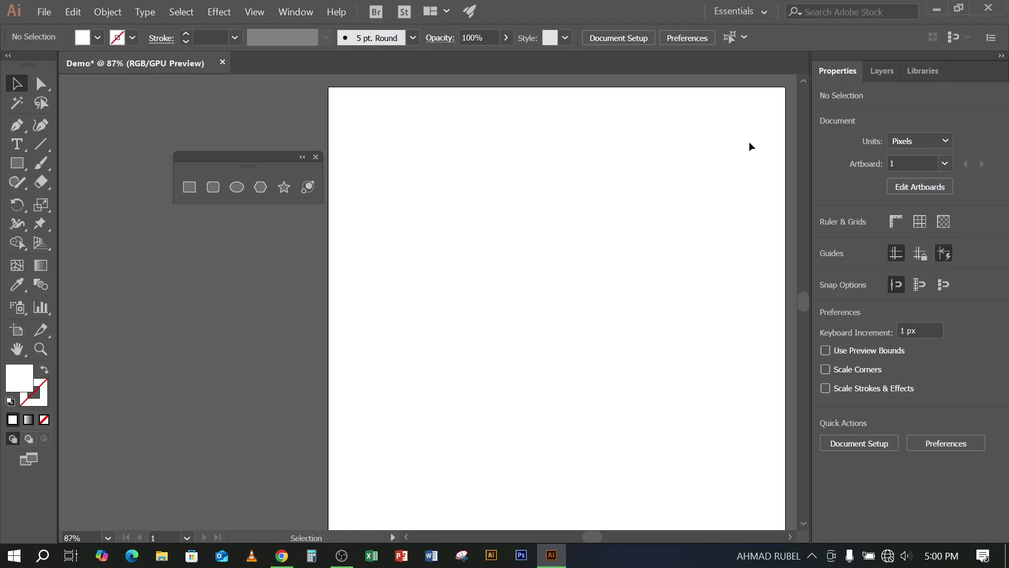
key("ctrl+0")
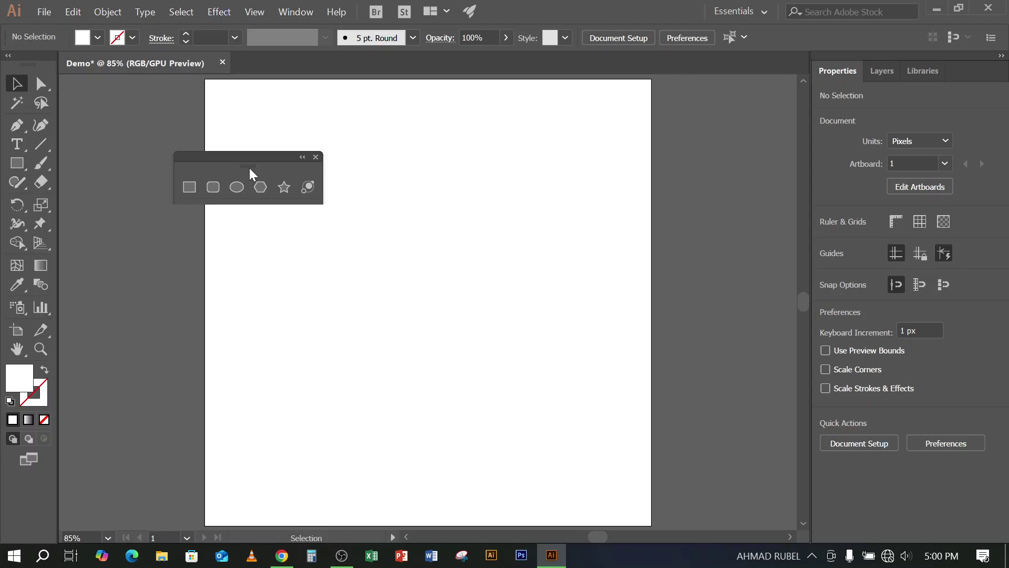
left_click_drag(250, 173, 254, 202)
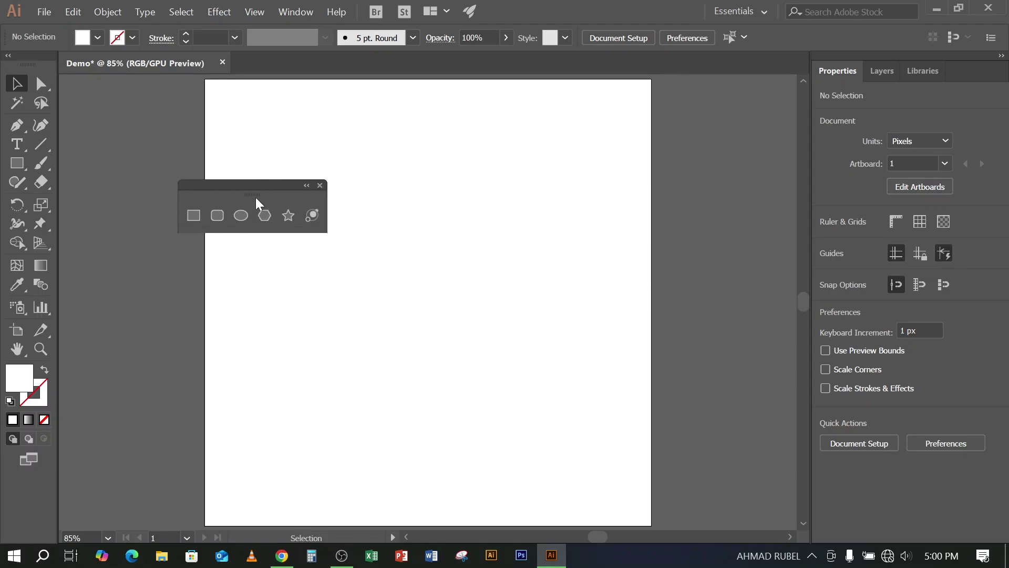
left_click(318, 186)
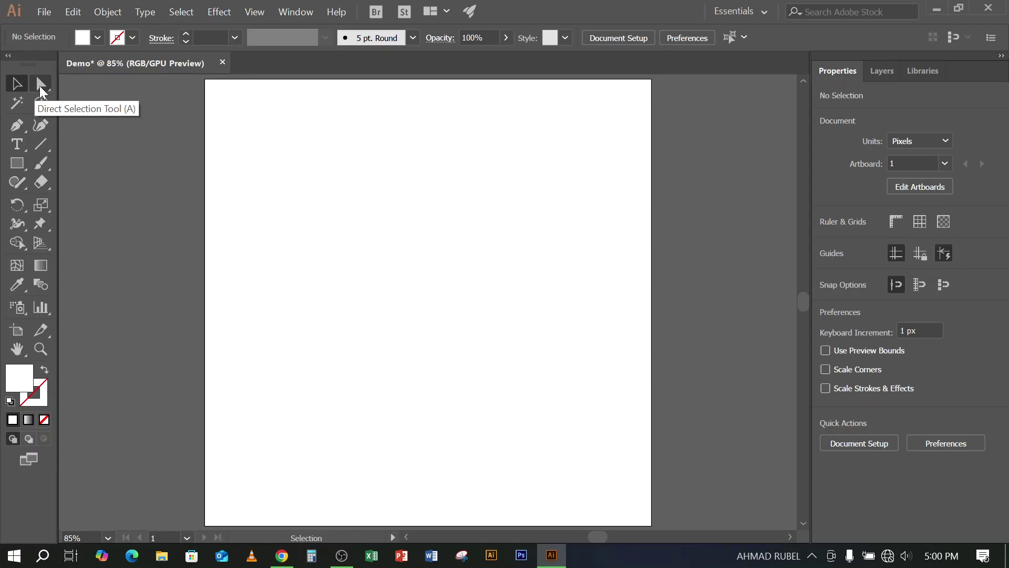
Draw a circle about 467 px wide near the middle of the artboard with the Ellipse tool and fill it with red
left_click(41, 88)
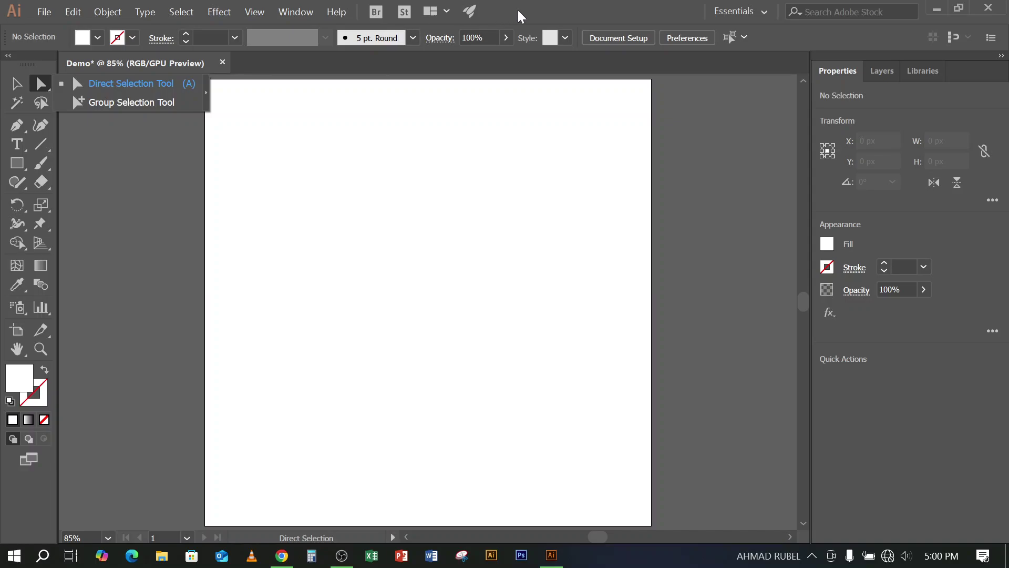
left_click(23, 167)
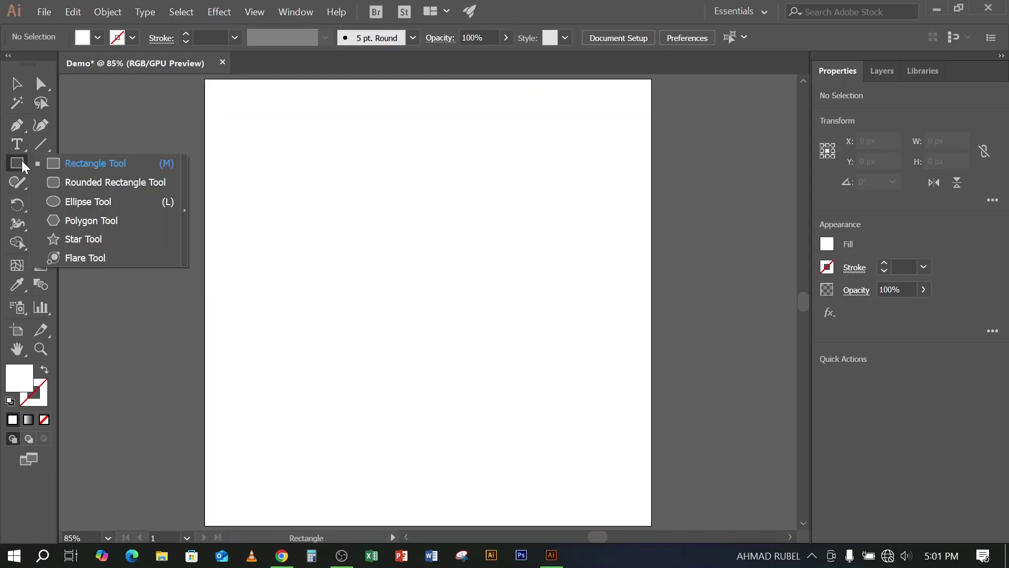
left_click(76, 205)
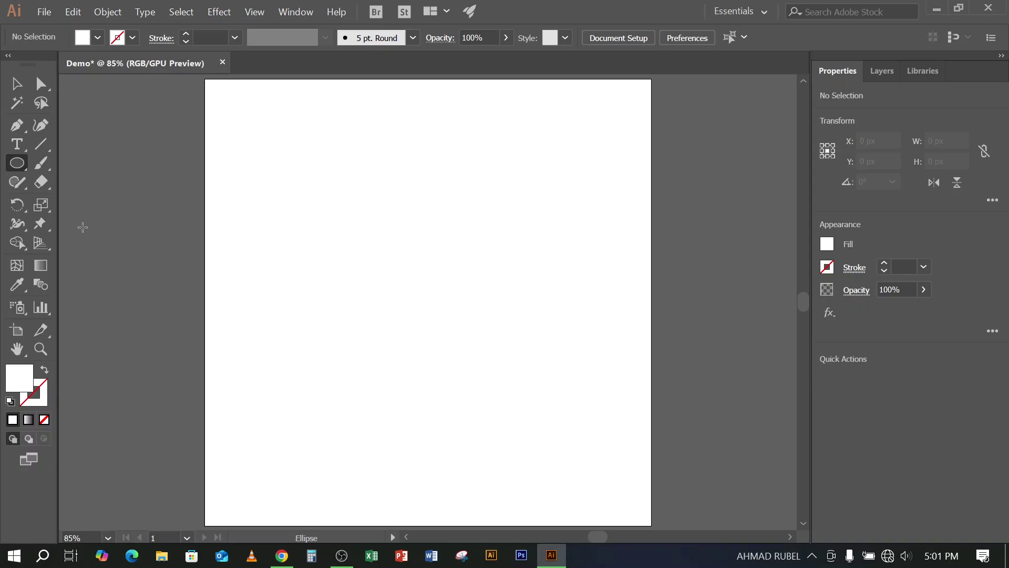
left_click_drag(300, 196, 509, 403)
left_click(97, 38)
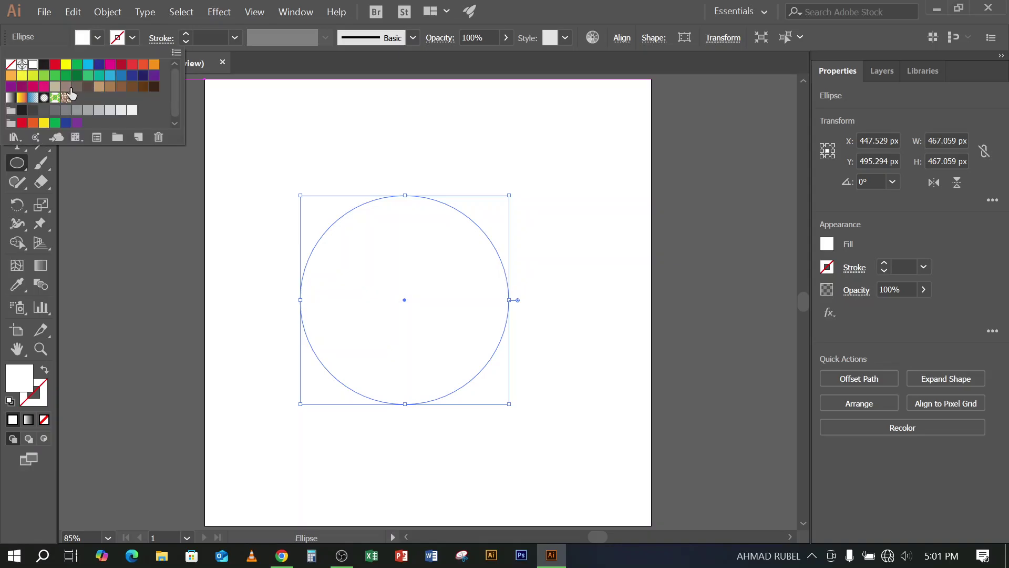
left_click(55, 64)
left_click(548, 11)
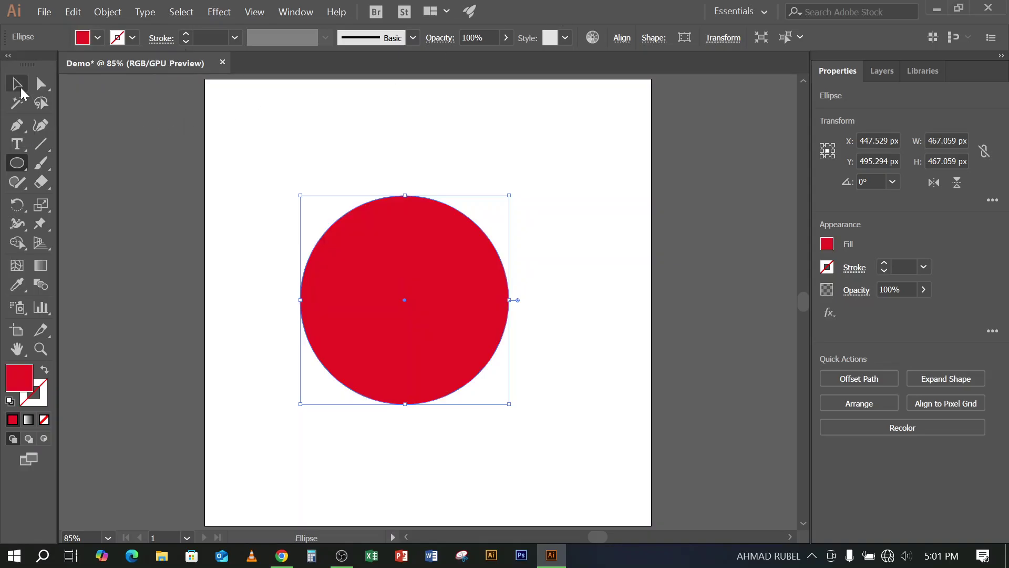
Move the red circle up and slightly to the right, centering it at about X 485 px, Y 369 px
left_click(20, 86)
left_click(201, 204)
left_click_drag(371, 297, 388, 240)
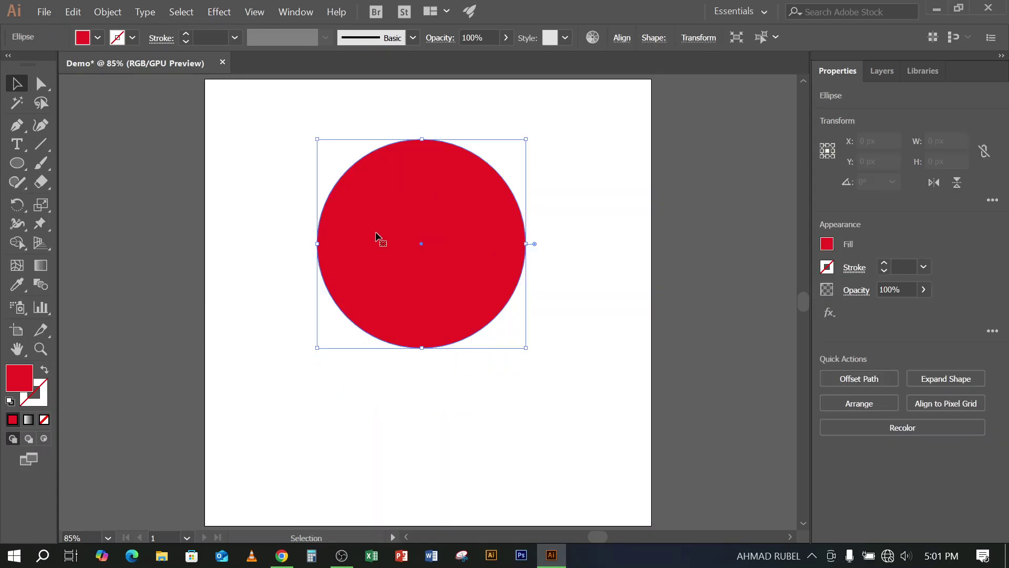
Inspect the circle's path and anchor points in Outline view with the Direct Selection tool, and return to the normal preview
key("ctrl+y")
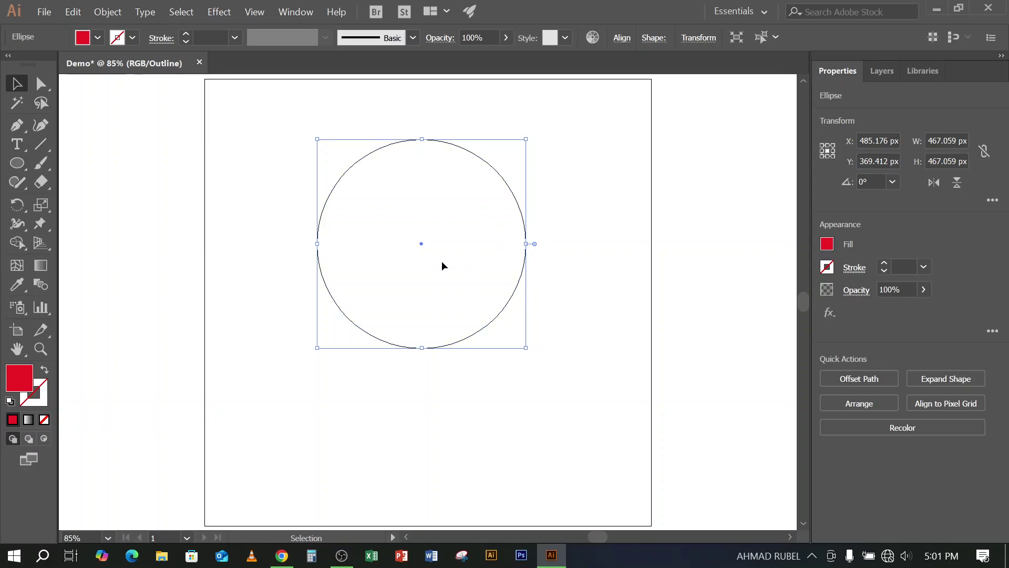
left_click(45, 88)
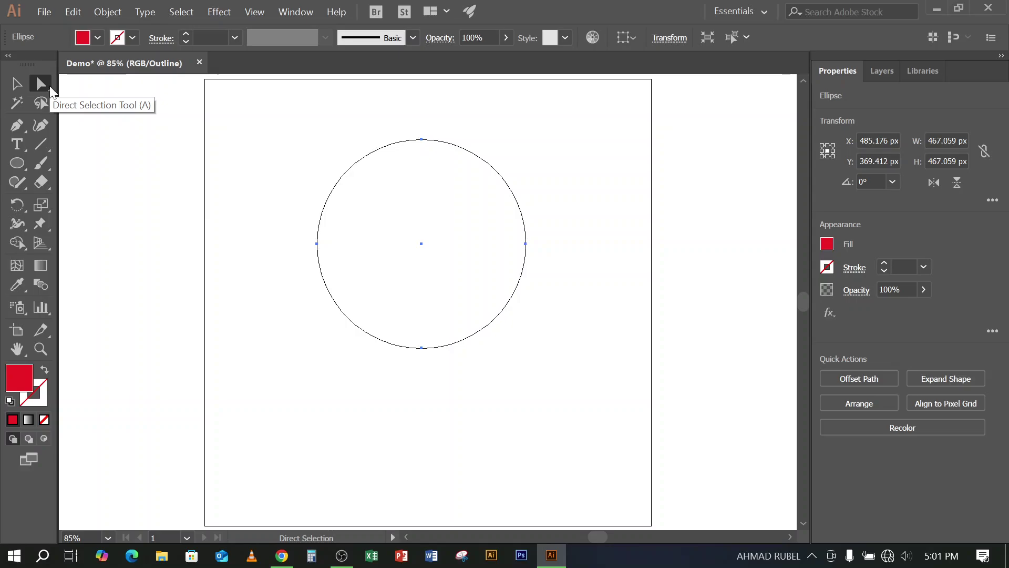
key("ctrl+y")
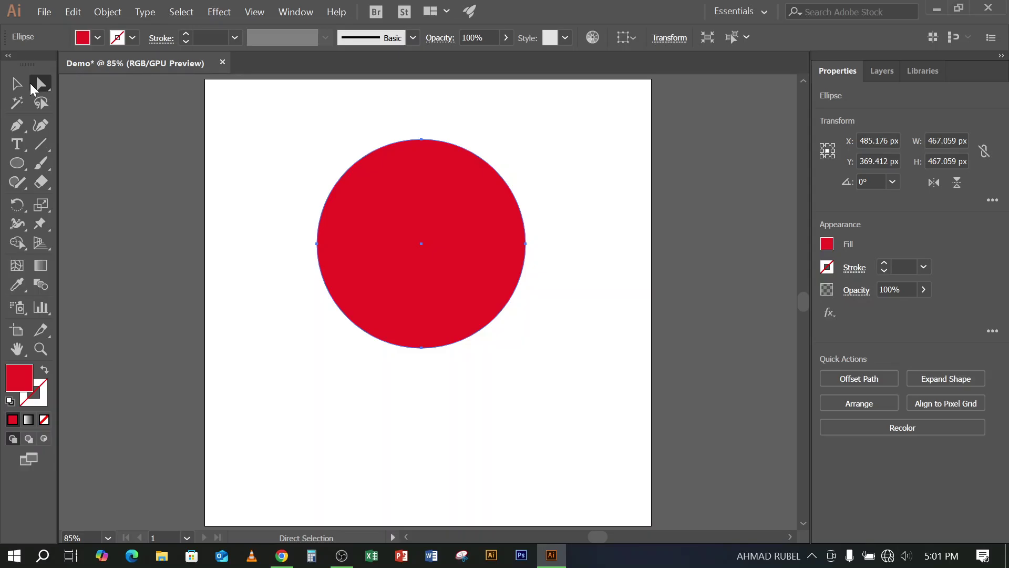
Shift the circle to the left so its top anchor sits at about X 379 px, Y 143 px, and select that anchor point alone
left_click_drag(422, 141, 374, 143)
left_click(380, 150)
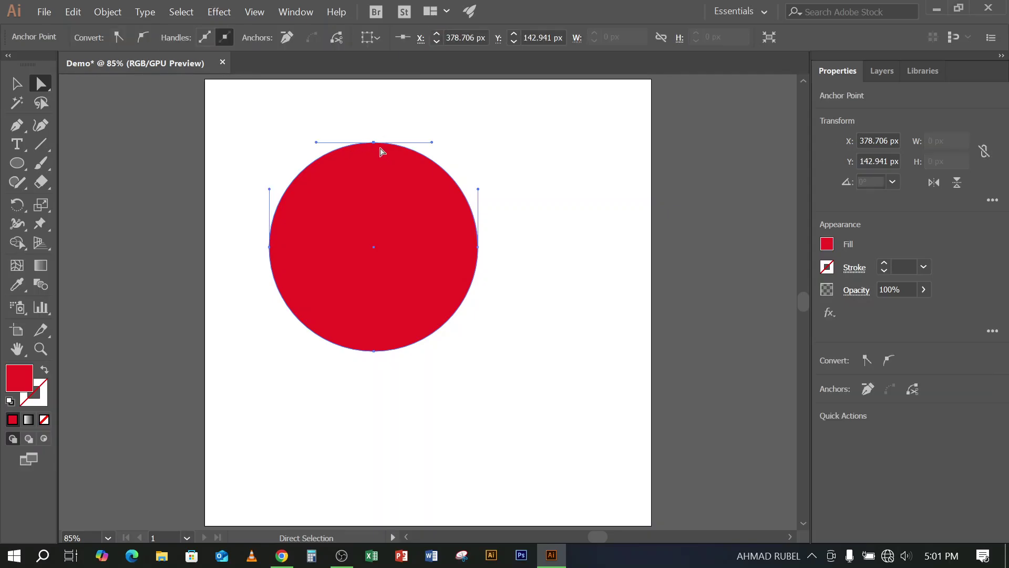
Try pulling the circle's top anchor point to about X 621 px, Y 85 px, and undo that change
left_click_drag(351, 129, 481, 117)
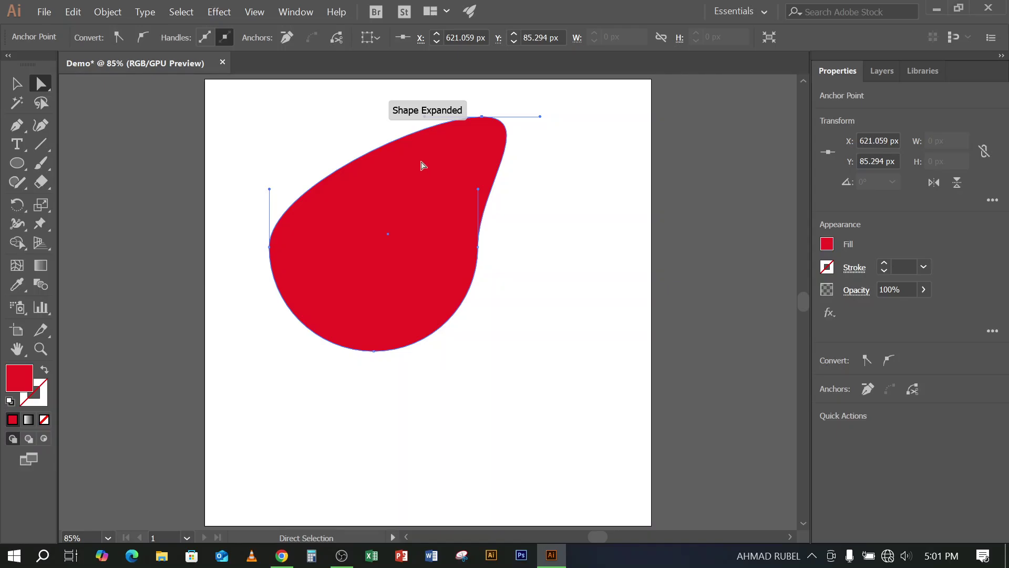
key("ctrl")
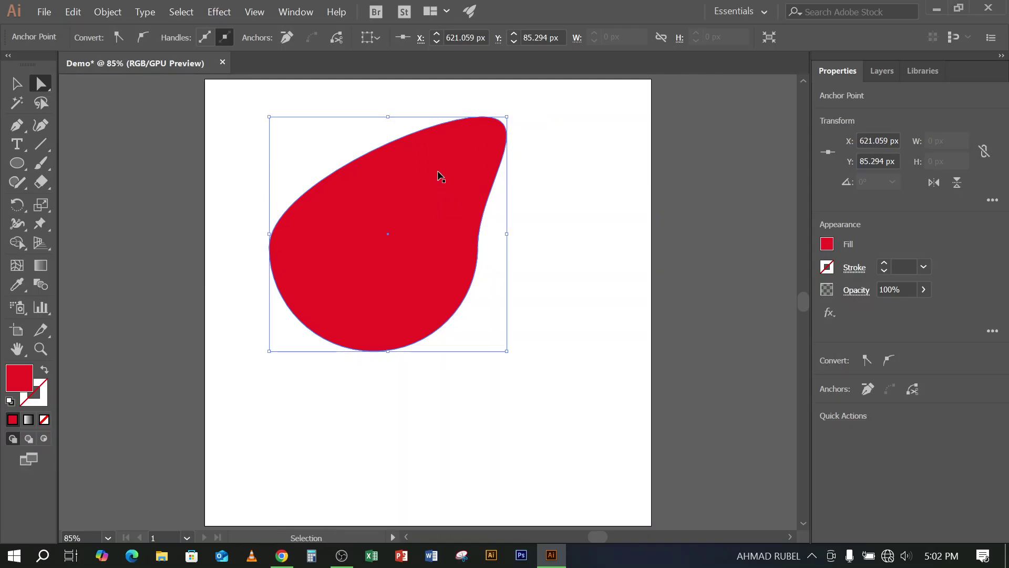
key("ctrl+z")
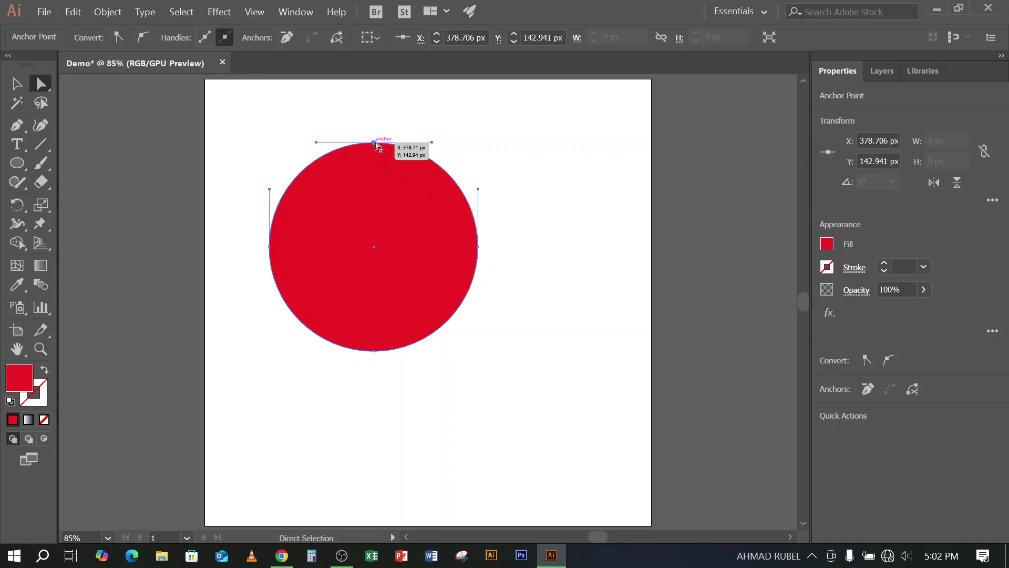
Reshape the circle by moving its top anchor to about X 455, Y 238 px, its left anchor to X 174, Y 432 px, and its bottom anchor down and right
left_click_drag(375, 142, 409, 185)
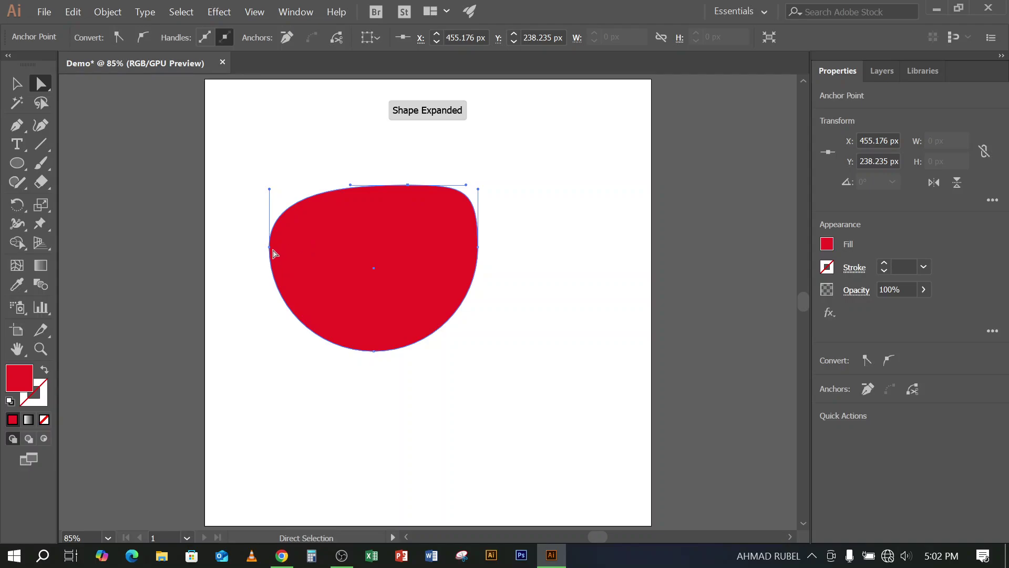
left_click_drag(273, 253, 286, 277)
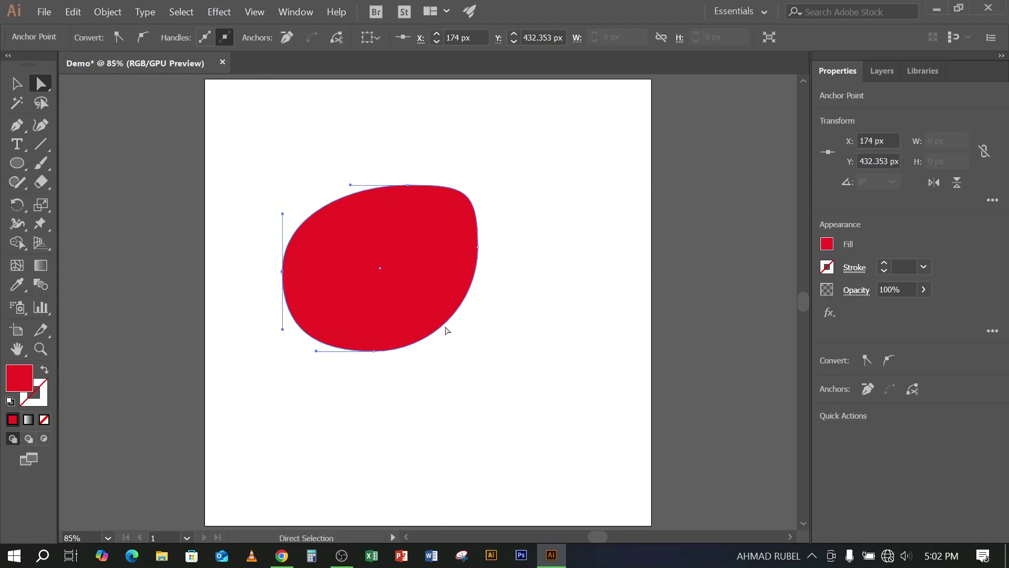
left_click_drag(374, 351, 406, 371)
left_click(417, 424)
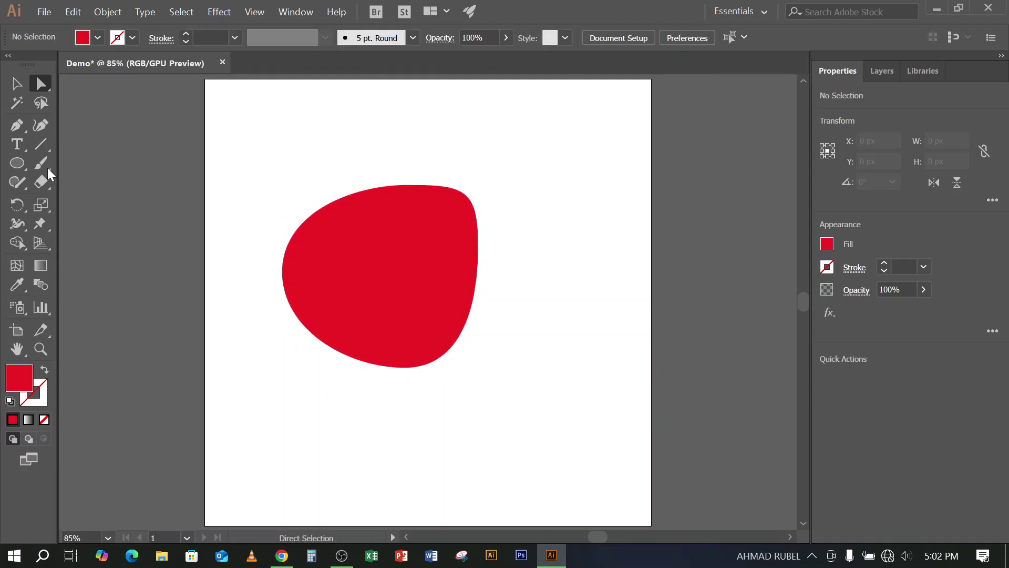
Move the whole reshaped path to the artboard's upper right, centered at about X 741 px, Y 289 px
left_click(15, 88)
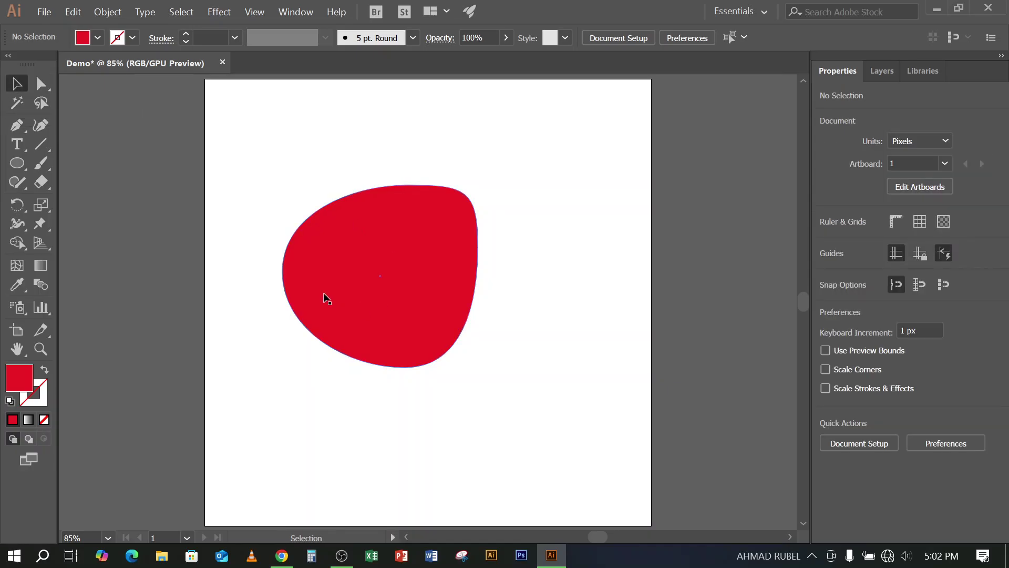
left_click_drag(347, 320, 503, 254)
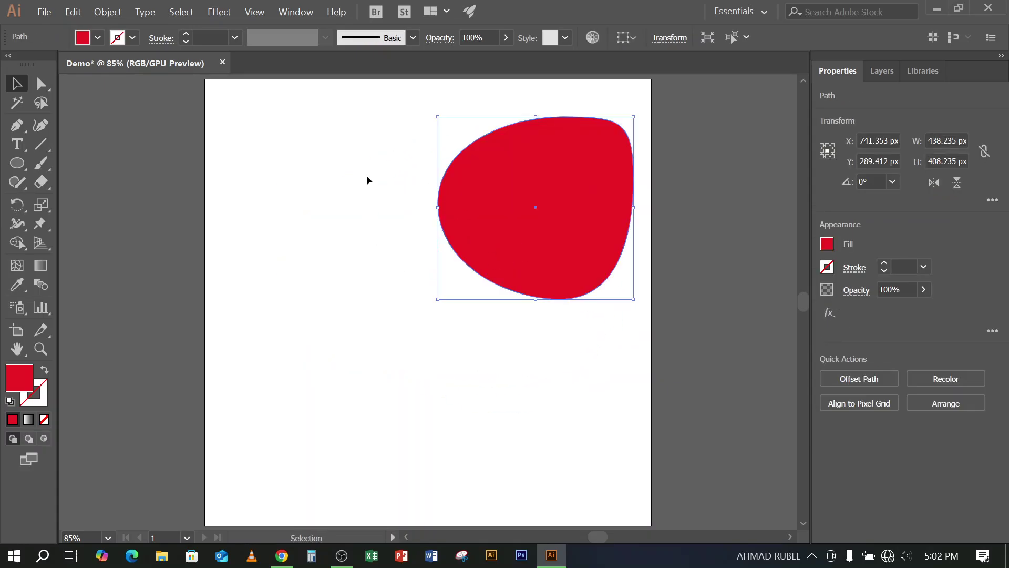
Move the whole reshaped path toward the artboard's center, to about X 485 px, Y 436 px
left_click_drag(415, 163, 542, 248)
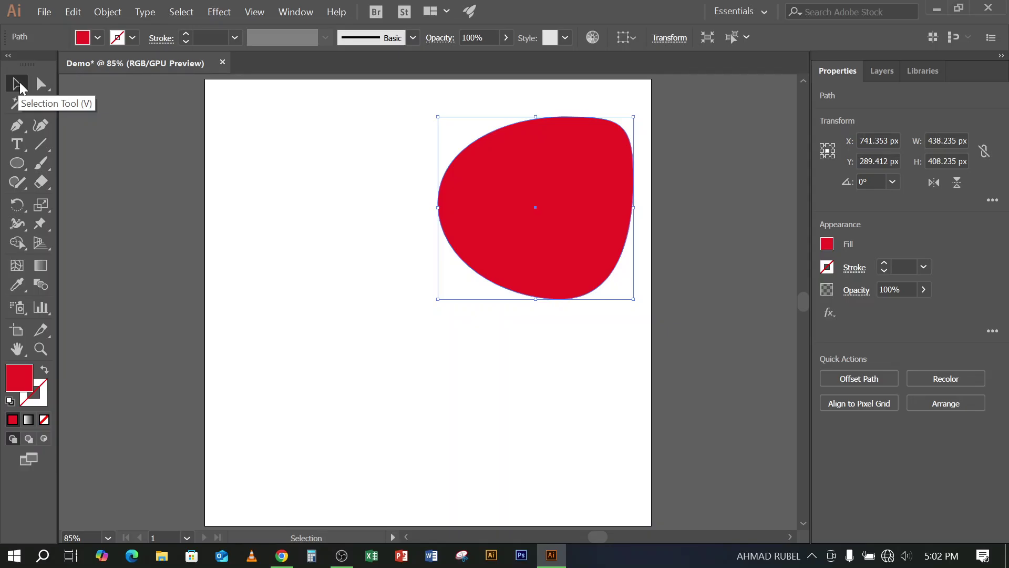
left_click_drag(526, 200, 412, 265)
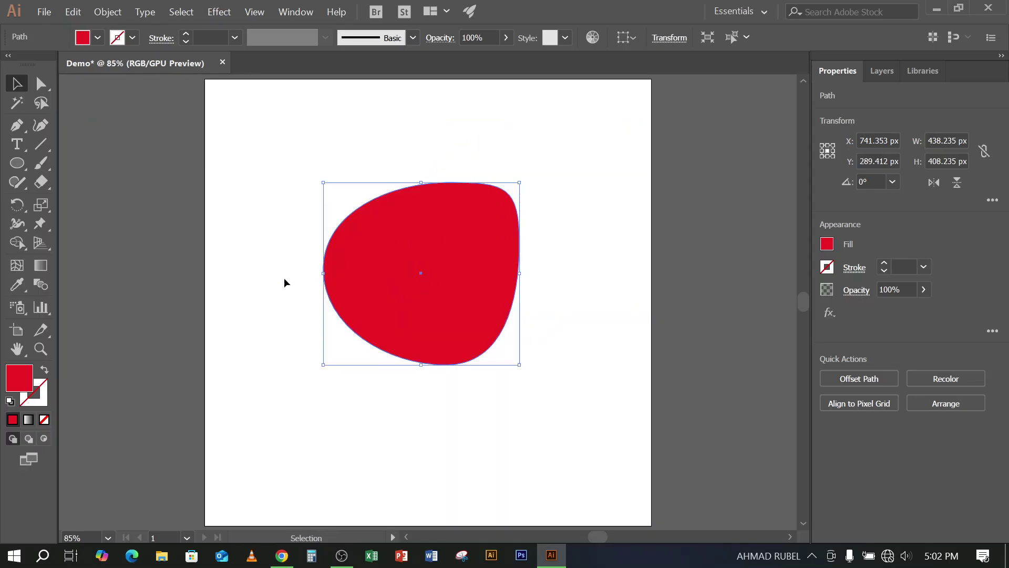
left_click_drag(276, 205, 392, 295)
left_click_drag(252, 199, 394, 290)
Change the path's fill to a slightly lighter red swatch and deselect the path
left_click(98, 37)
left_click(132, 63)
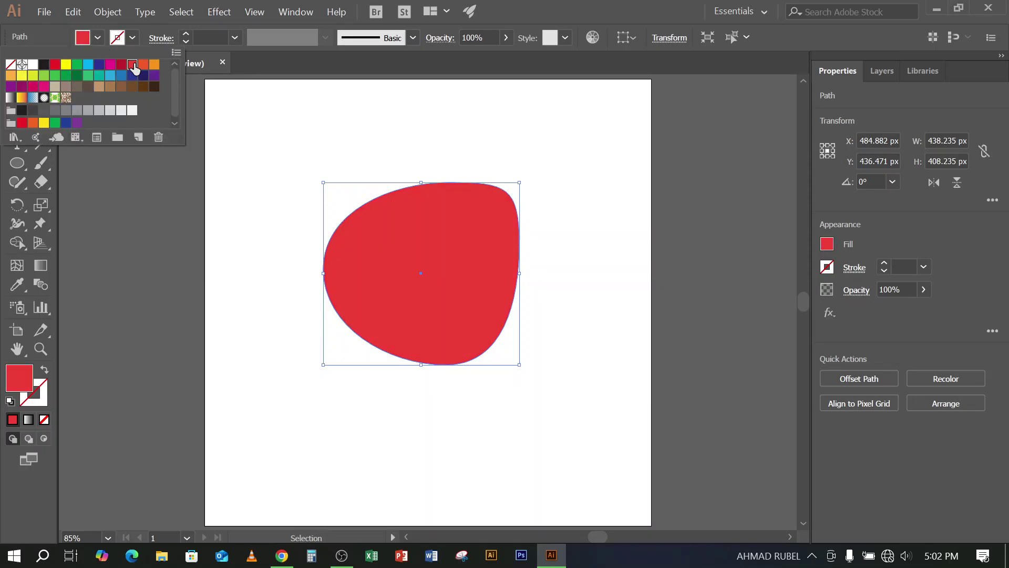
left_click(19, 242)
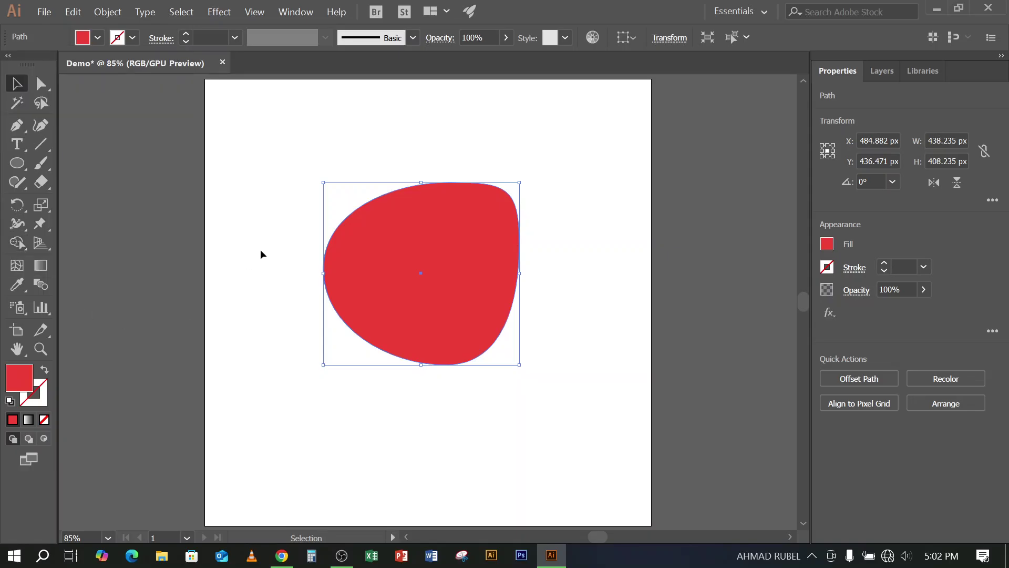
left_click(238, 235)
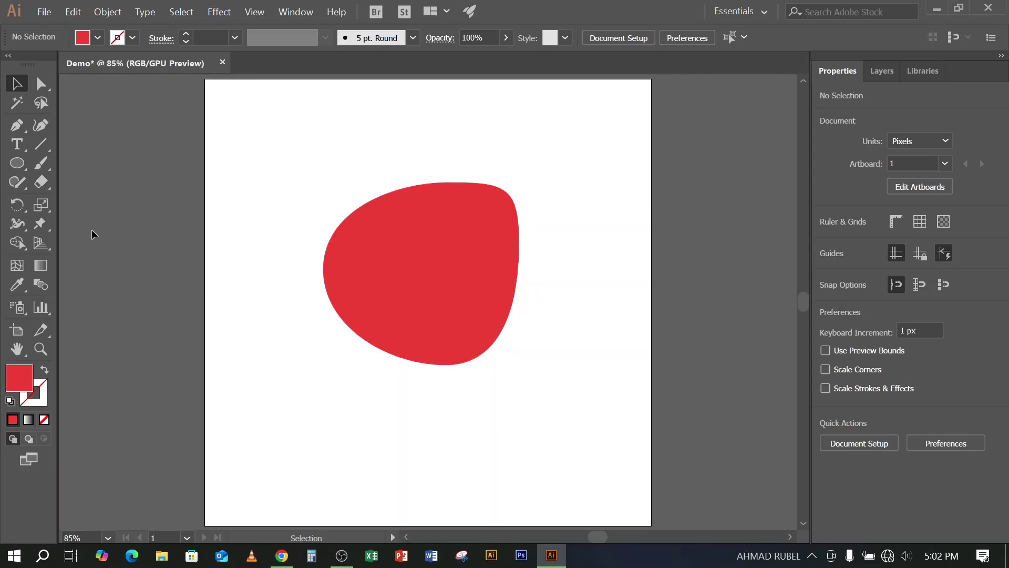
Move the path up and to the right, to about X 546 px, Y 387 px, and delete it
key("l")
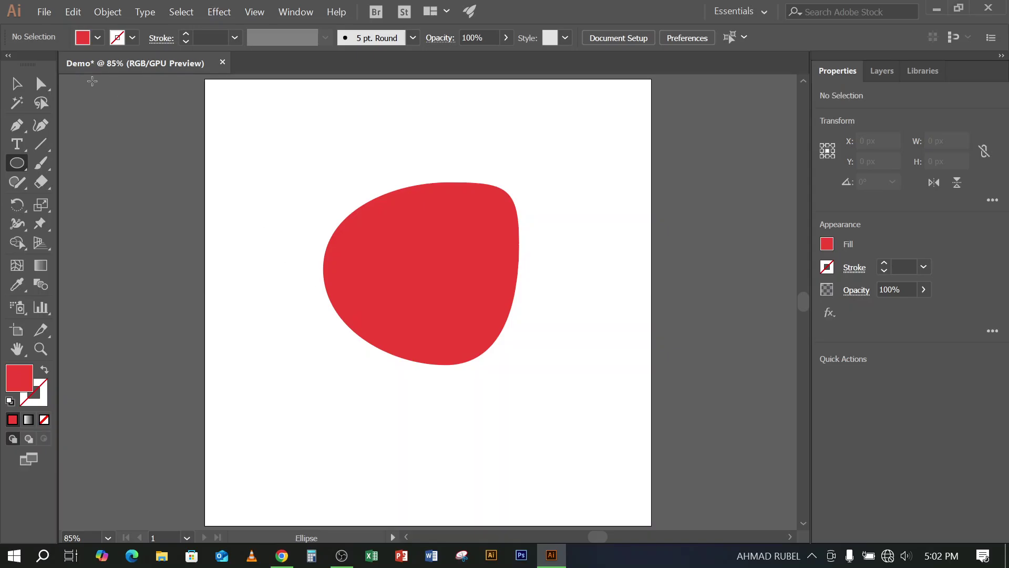
left_click(20, 85)
left_click(453, 315)
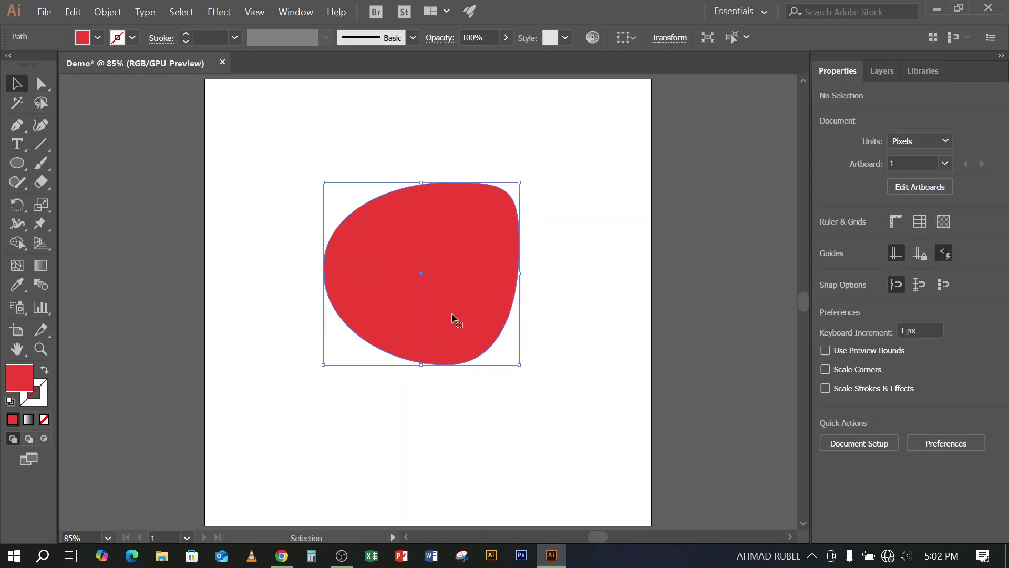
left_click_drag(463, 271, 491, 250)
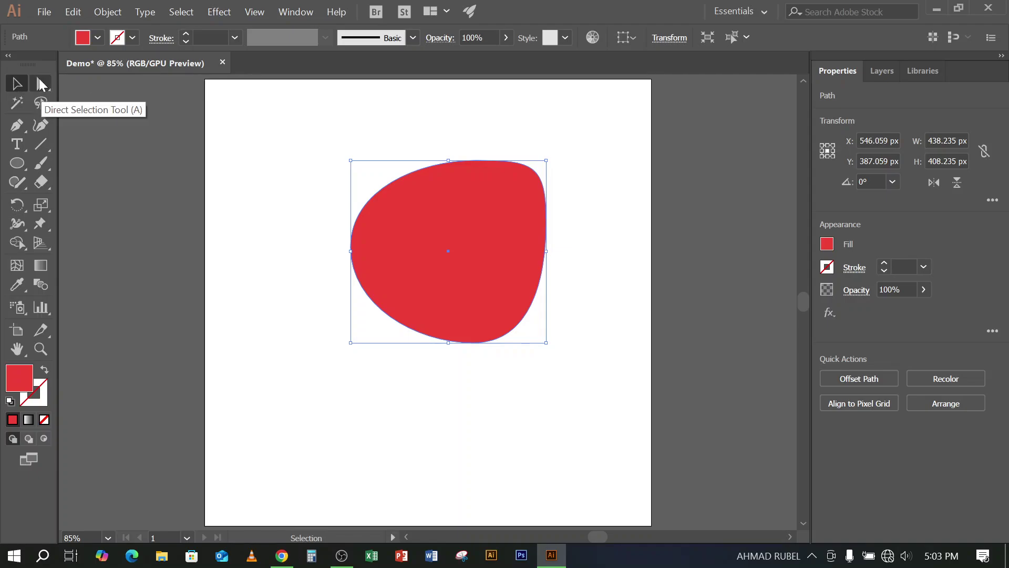
left_click(41, 88)
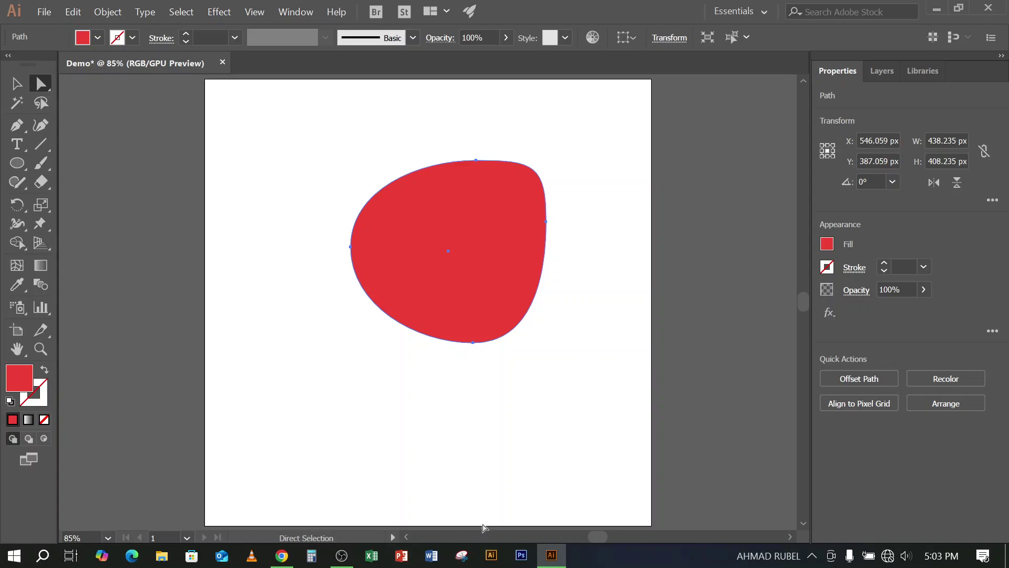
key("Delete")
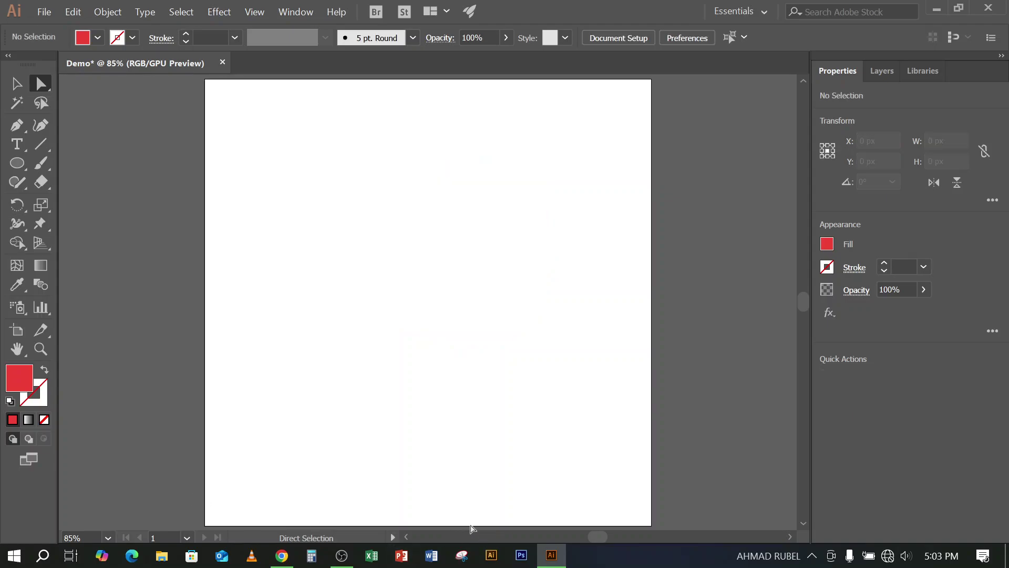
Detach the shape tools group as a floating panel and place it just right of the toolbox
left_click(18, 164)
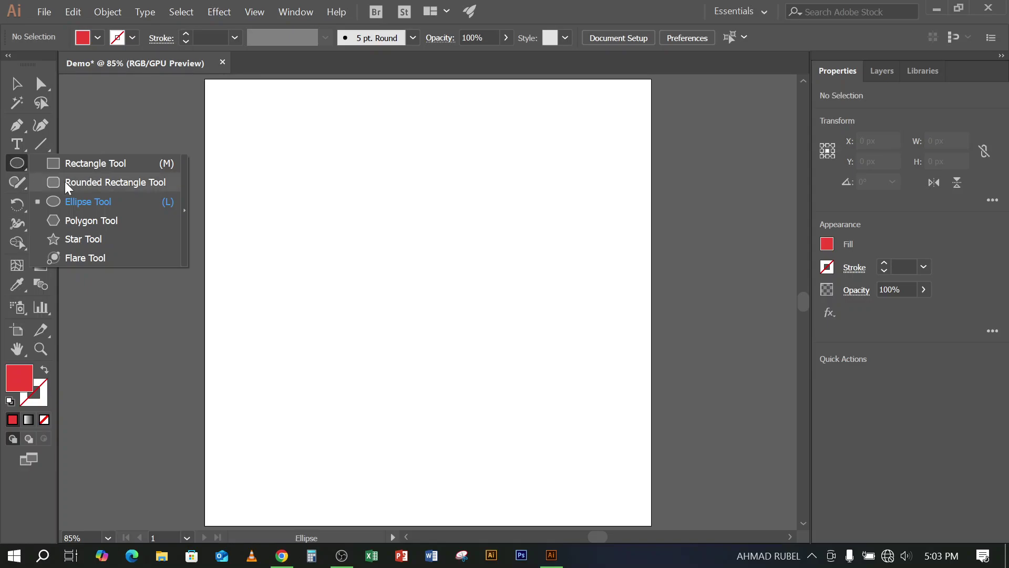
left_click(20, 168)
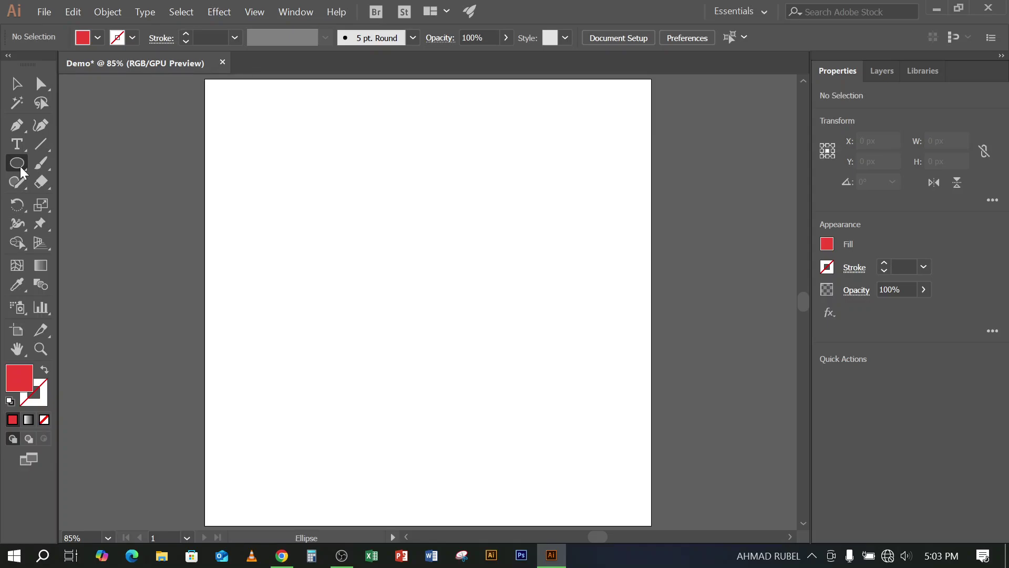
left_click(20, 166)
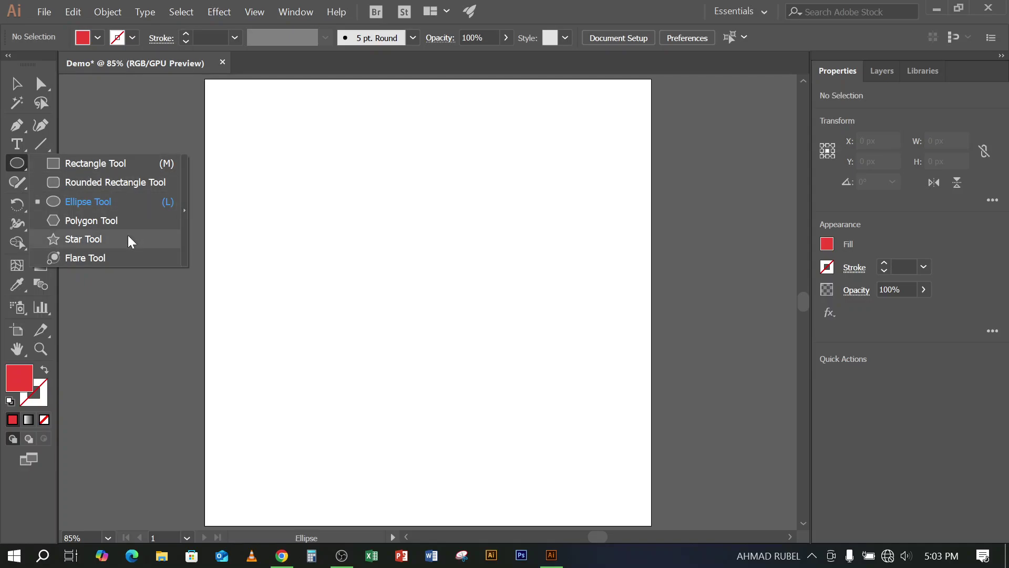
left_click(184, 210)
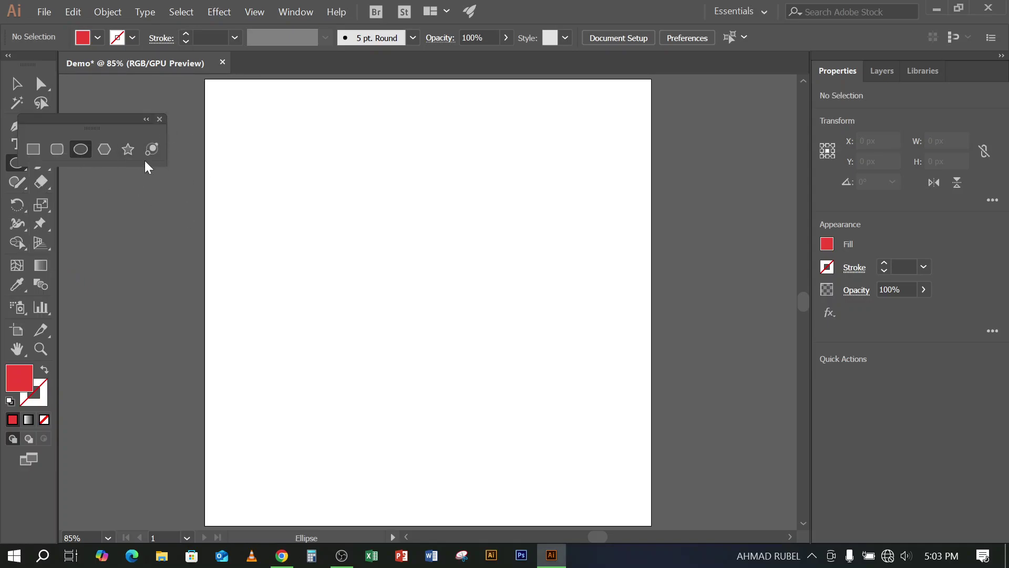
mouse_move(111, 127)
left_mouse_down()
mouse_move(317, 167)
mouse_move(216, 186)
mouse_move(231, 168)
mouse_move(513, 158)
mouse_move(459, 184)
mouse_move(193, 118)
mouse_move(161, 123)
left_mouse_up()
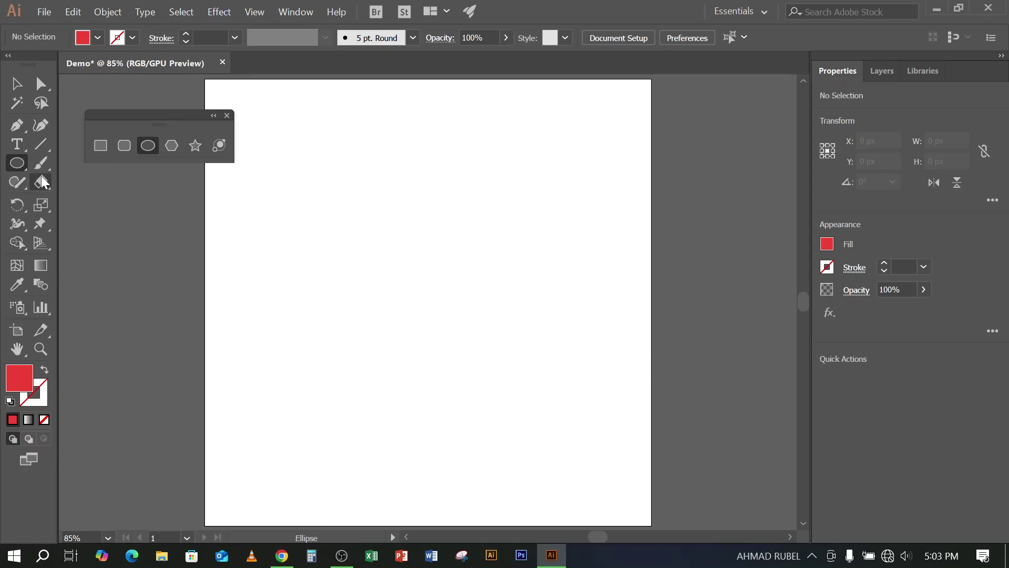
left_click(16, 163)
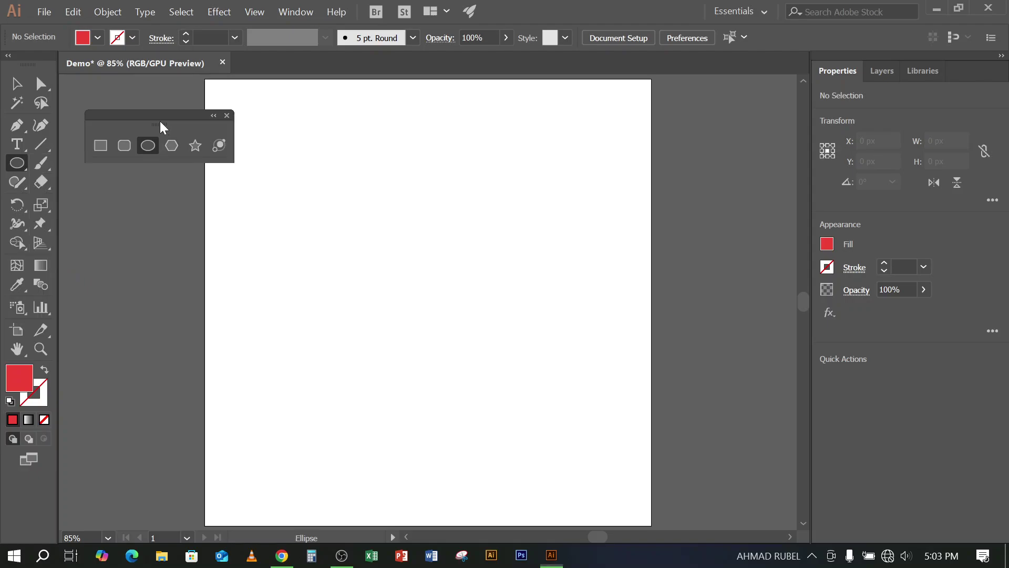
mouse_move(168, 119)
left_mouse_down()
mouse_move(406, 137)
mouse_move(226, 143)
mouse_move(176, 112)
left_mouse_up()
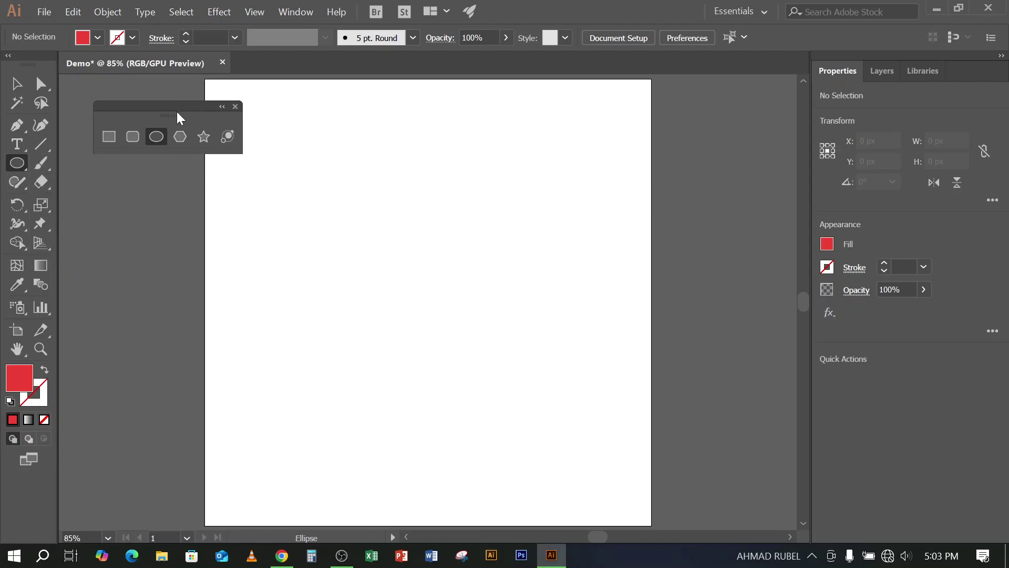
Check the running recording in OBS, return to Illustrator, and place the floating shape tools panel right of the artboard
left_click(347, 562)
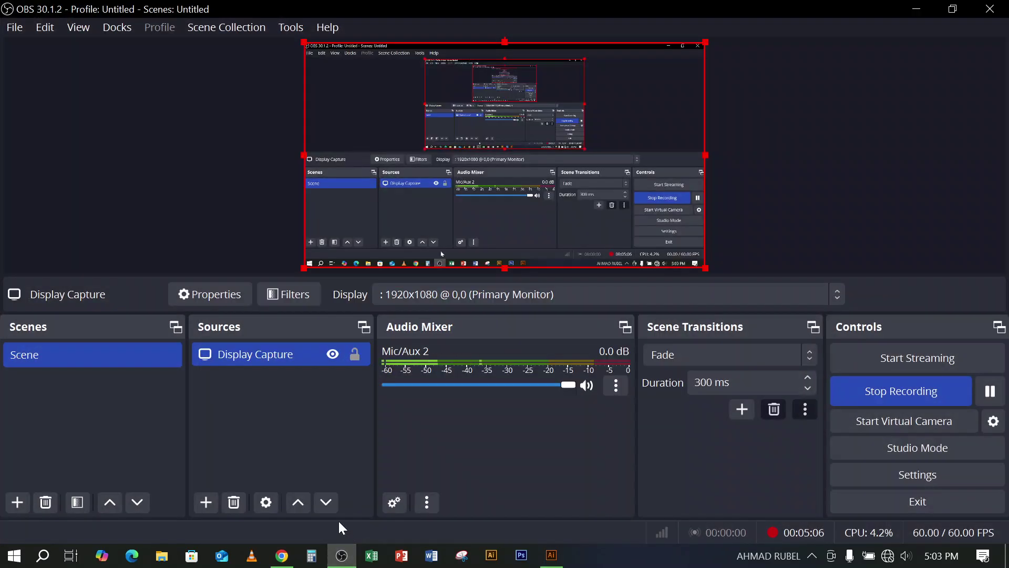
left_click(917, 9)
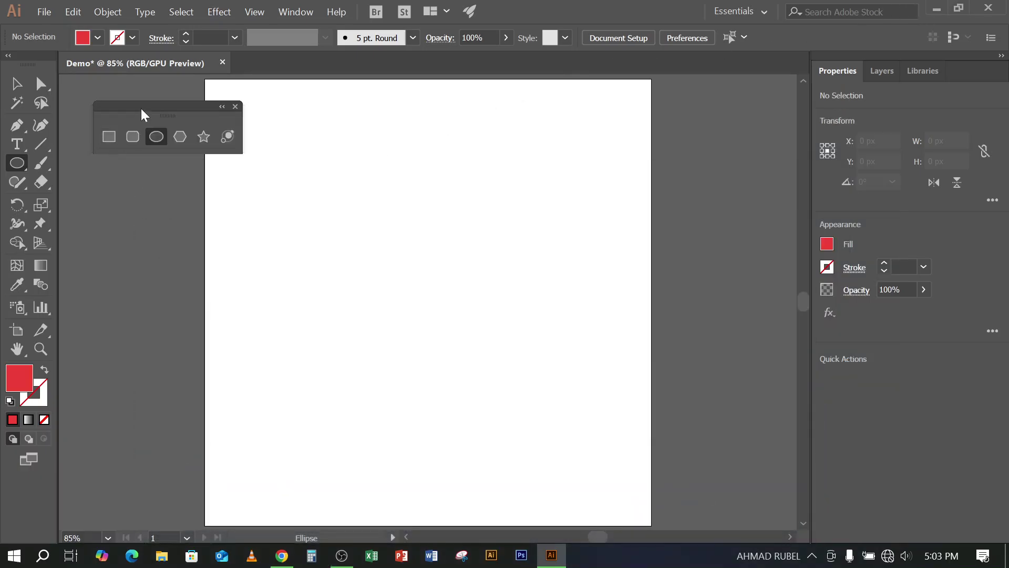
left_click_drag(191, 112, 739, 128)
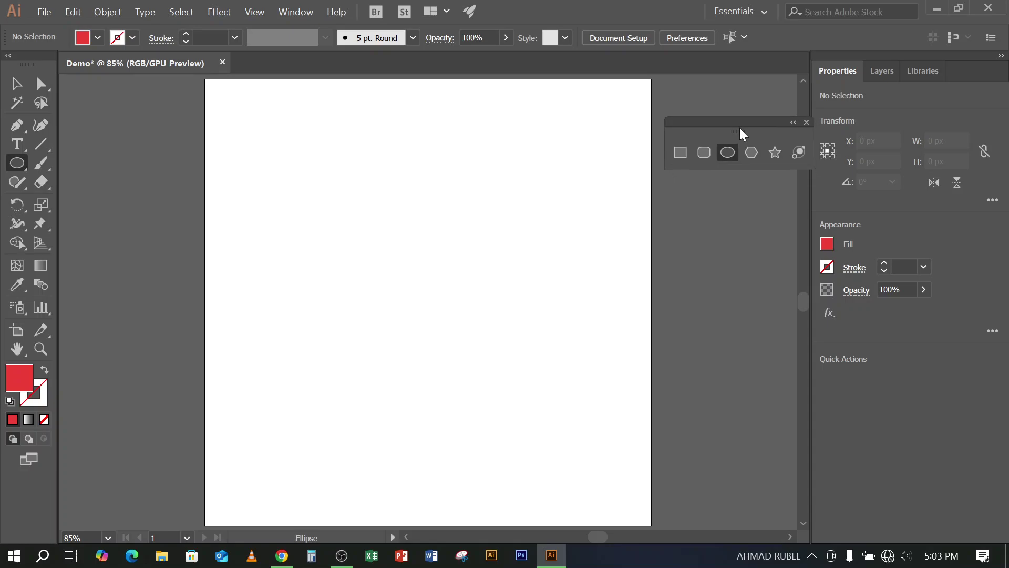
Show the shape tools group with the Ellipse Tool active and close its floating panel
left_click(13, 84)
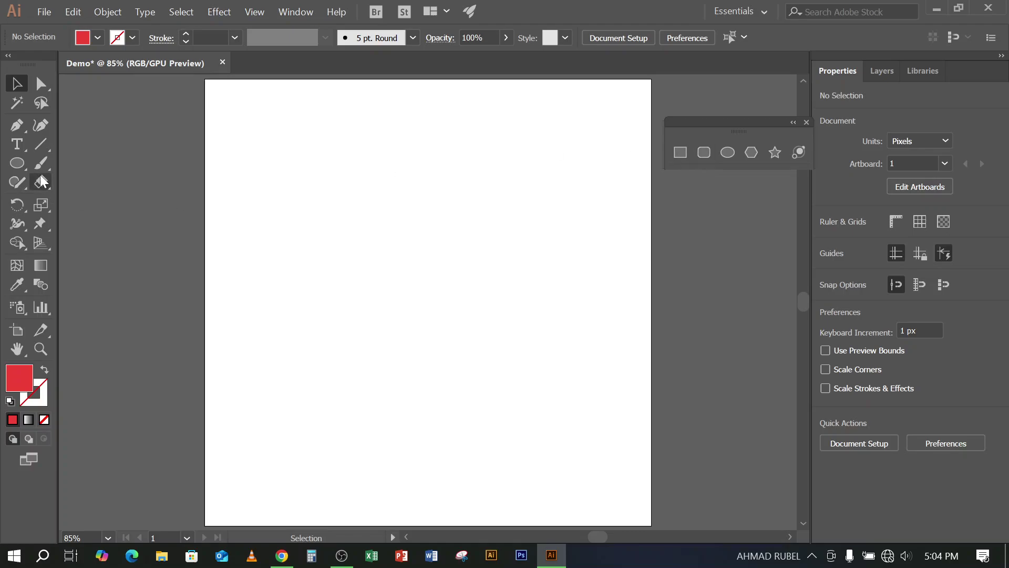
left_click(18, 164)
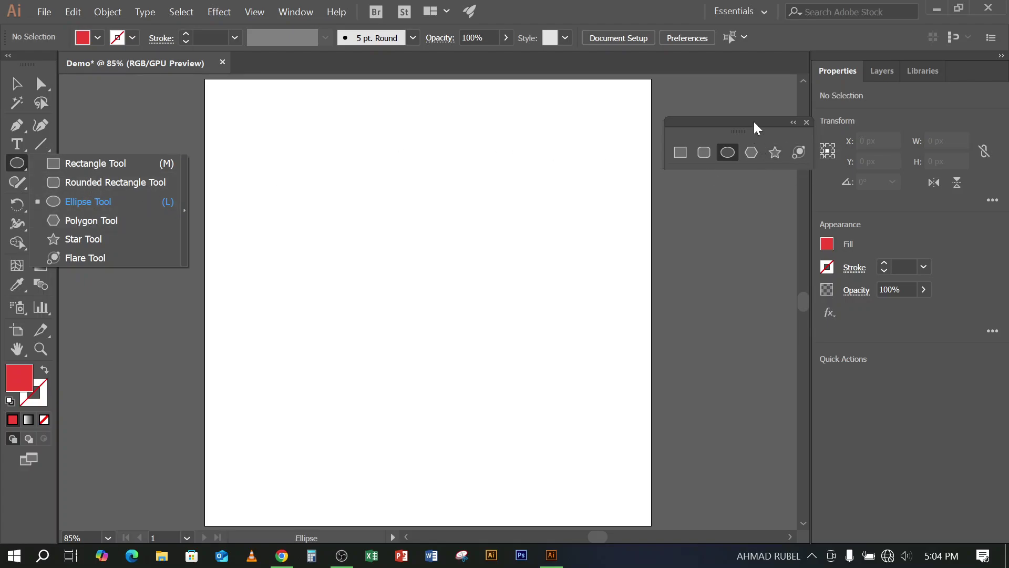
left_click_drag(755, 123, 671, 147)
left_click(724, 147)
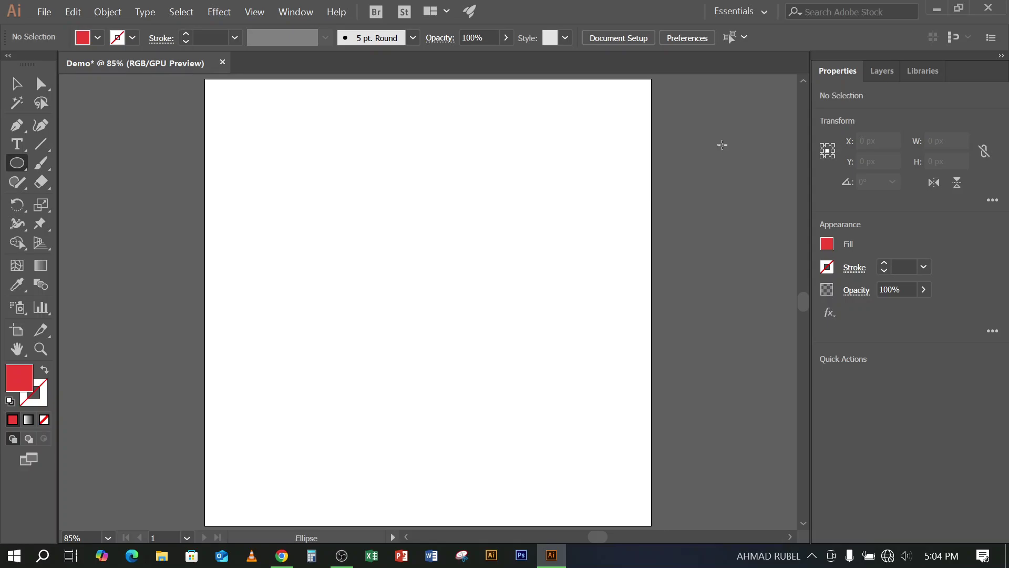
Choose the Ellipse Tool and draw a wide red ellipse about 1034 x 401 px across the artboard's upper part
right_click(11, 165)
left_click(18, 161)
right_click(17, 162)
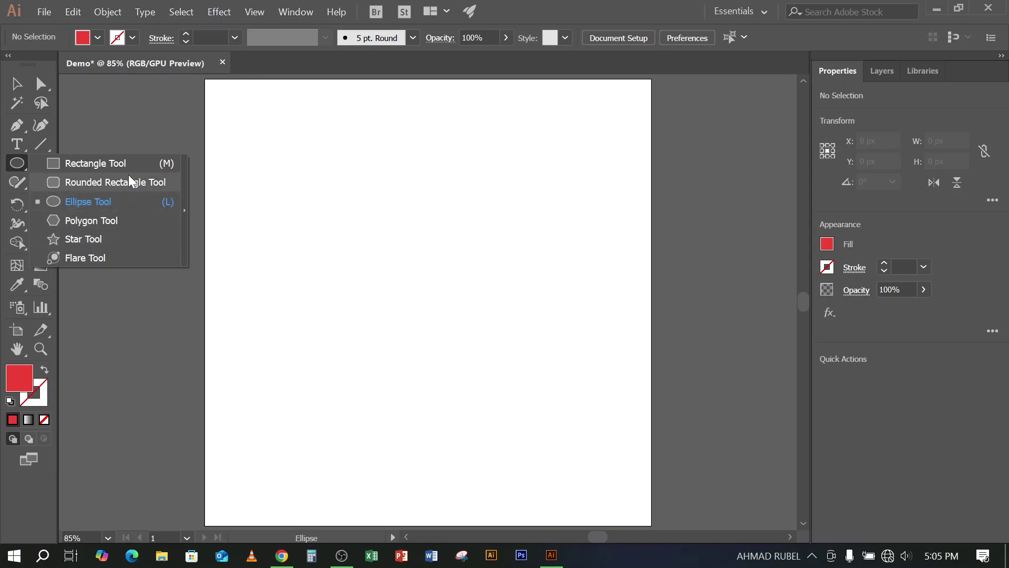
left_click(86, 202)
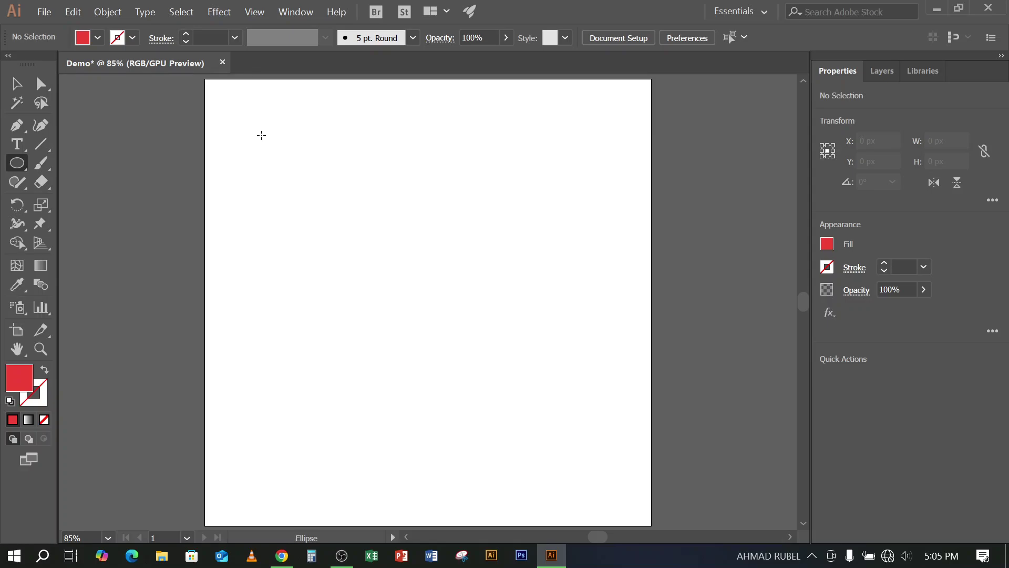
left_click_drag(261, 132, 723, 313)
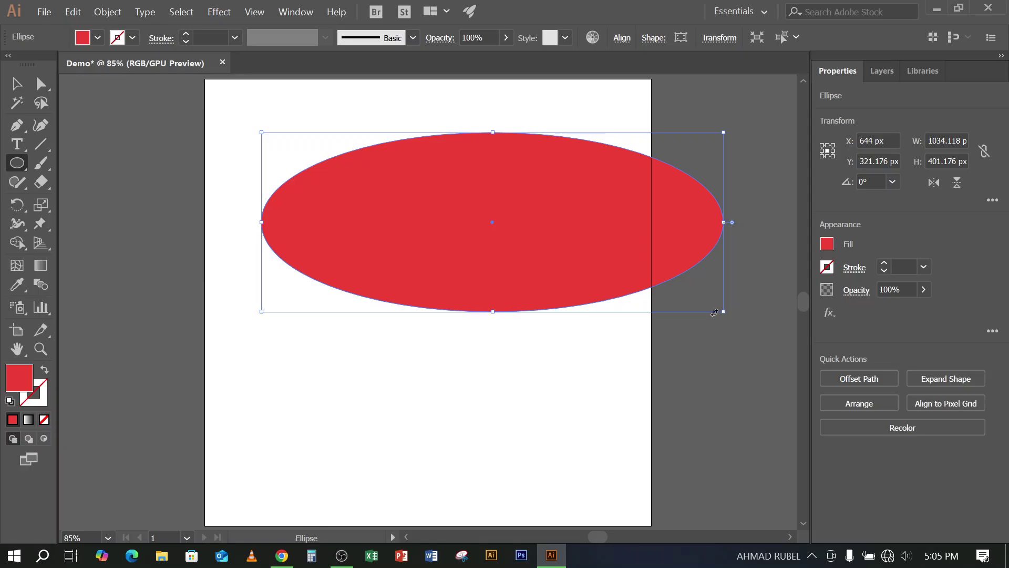
Draw a circle about 407 px across over the artboard's lower edge and an ellipse about 546 x 269 px over its right edge
scroll(683, 286, "down", 3)
scroll(520, 310, "down", 3)
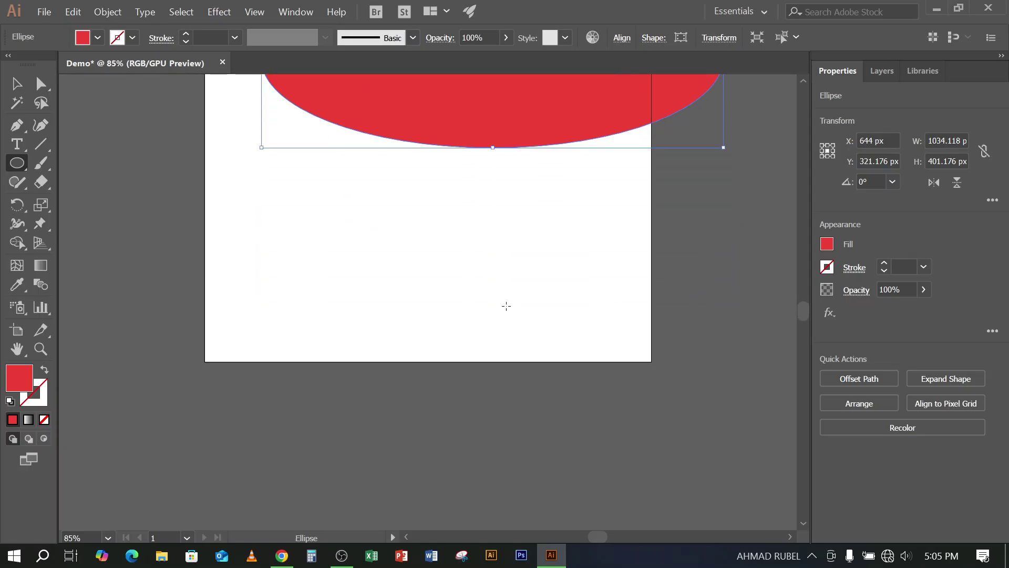
left_click_drag(290, 218, 471, 353)
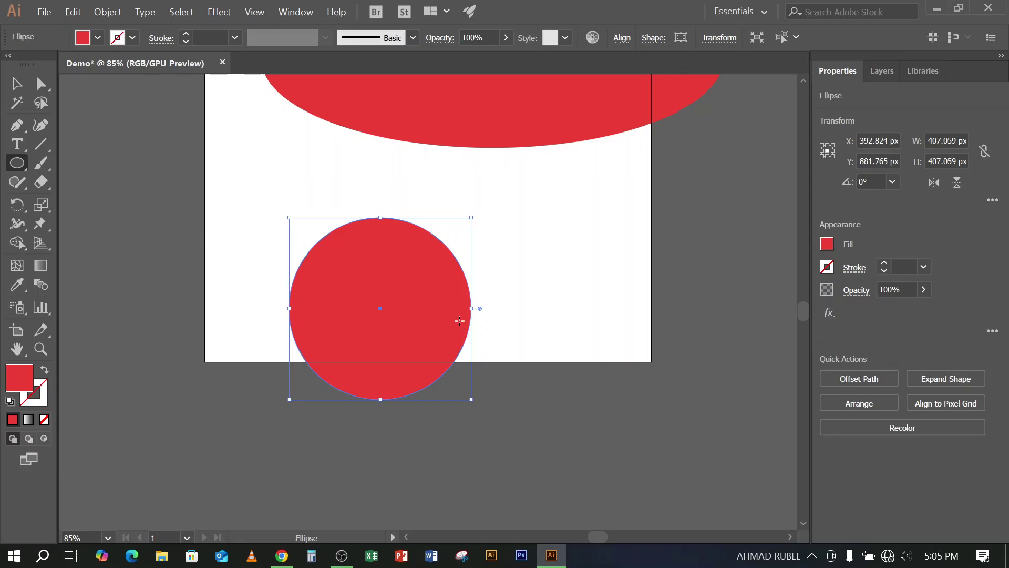
scroll(460, 321, "up", 3)
scroll(373, 273, "down", 2)
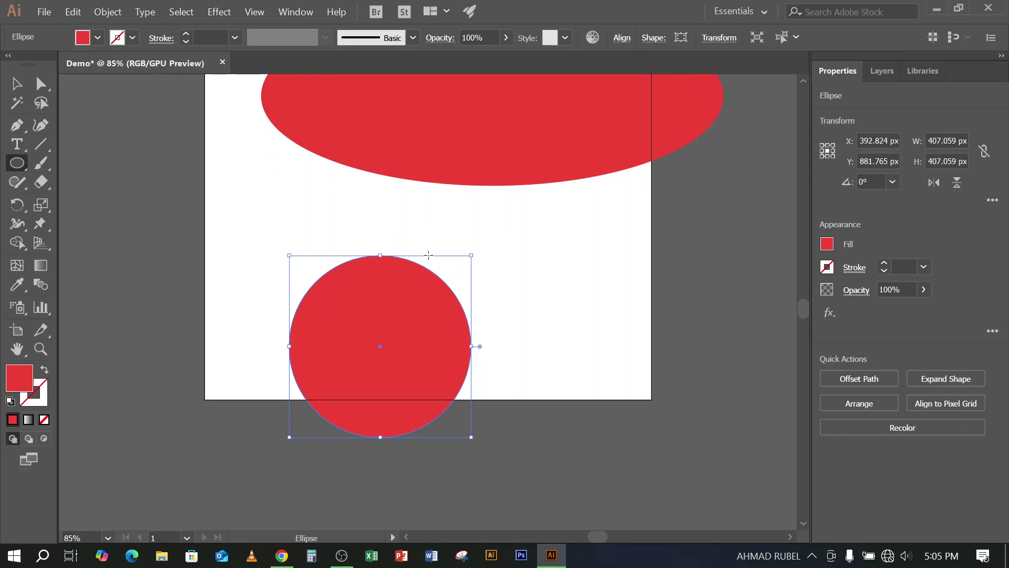
left_click_drag(503, 243, 747, 364)
Draw a small circle about 241 px across over the artboard's left edge
scroll(421, 295, "down", 2)
scroll(273, 226, "up", 1)
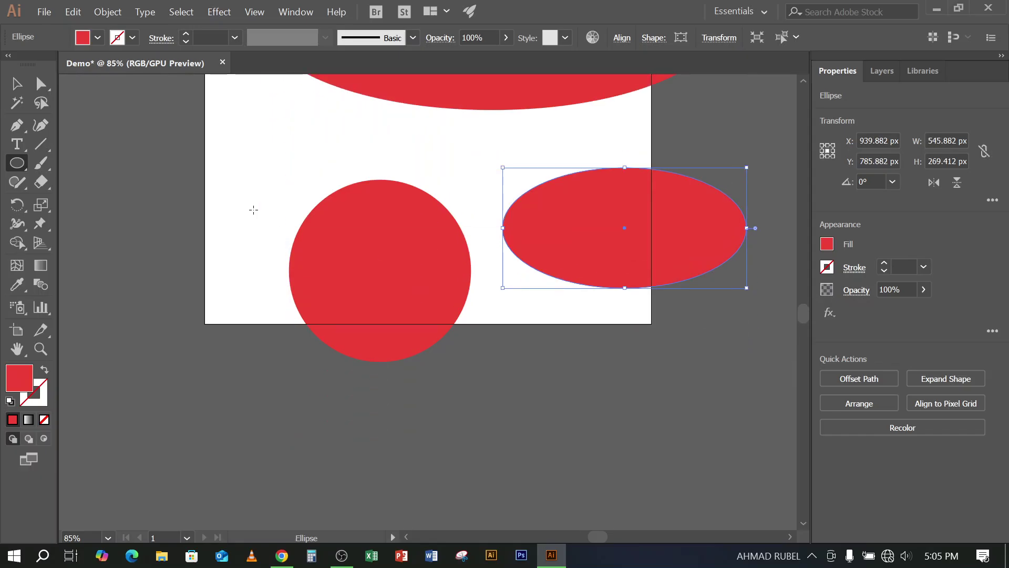
scroll(253, 209, "up", 2)
left_click_drag(132, 148, 240, 246)
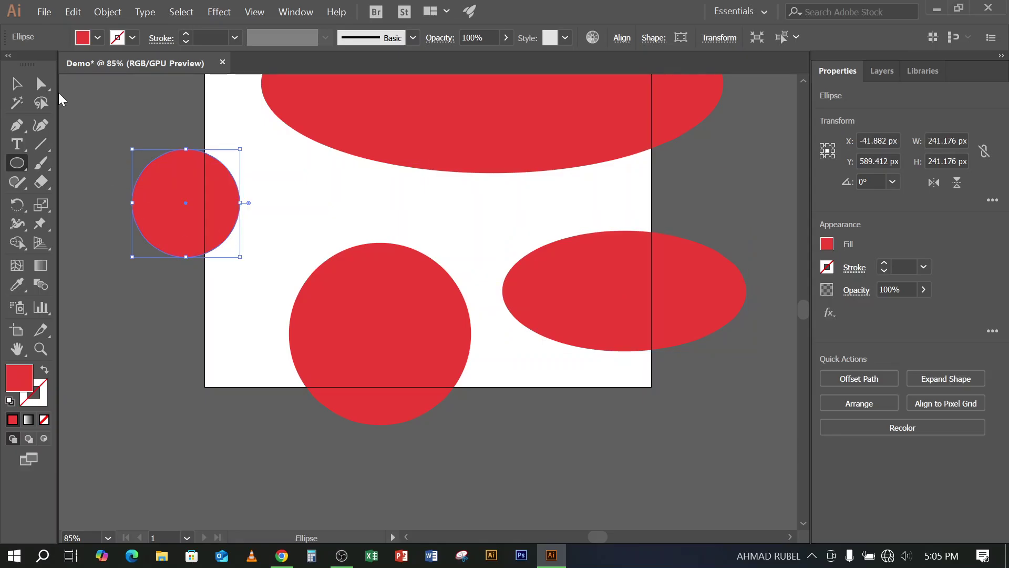
Select and delete all four ellipses and circles, and reactivate the Ellipse Tool
left_click(16, 83)
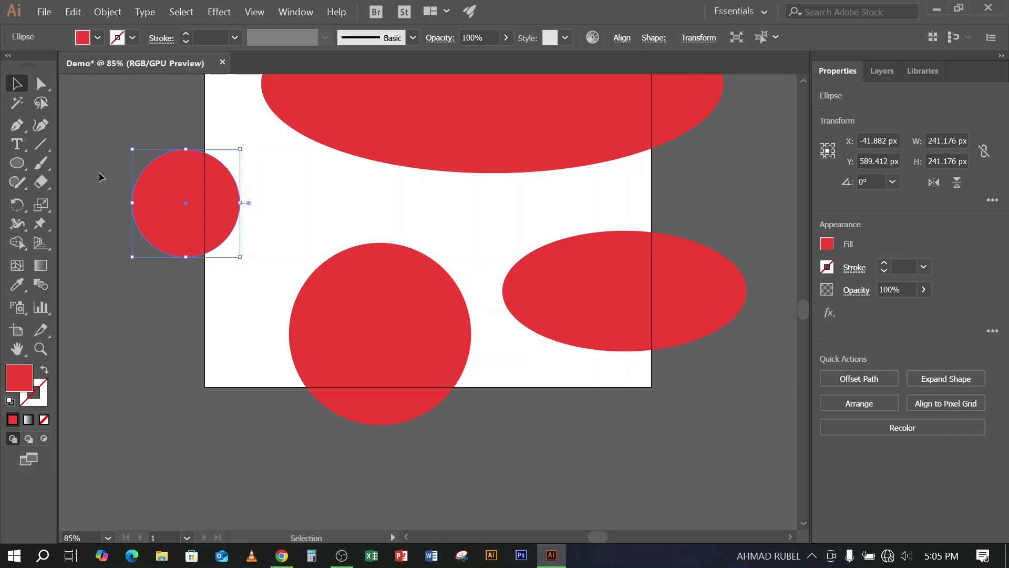
scroll(129, 175, "up", 3)
left_click_drag(129, 175, 594, 425)
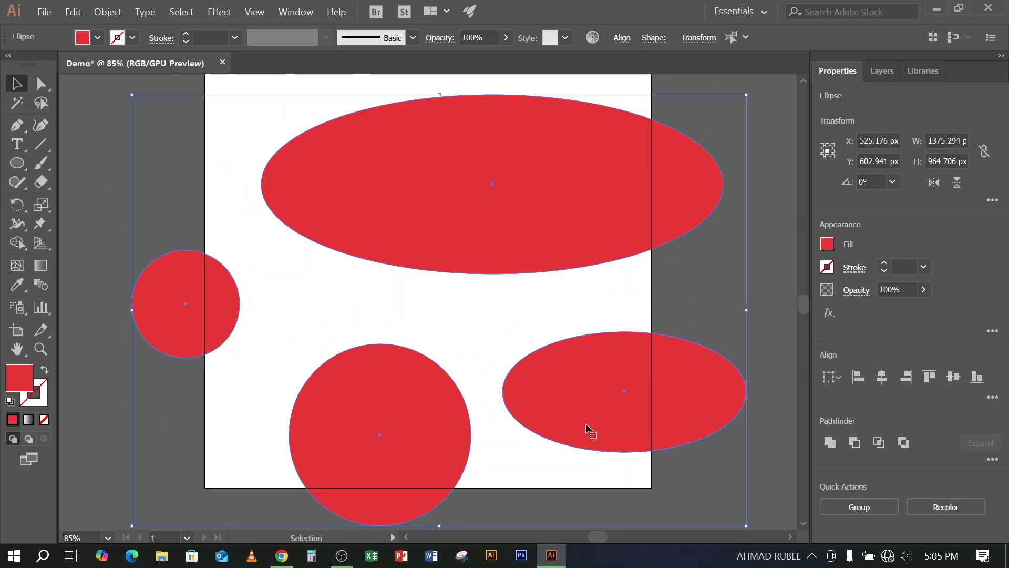
key("Delete")
left_click(17, 163)
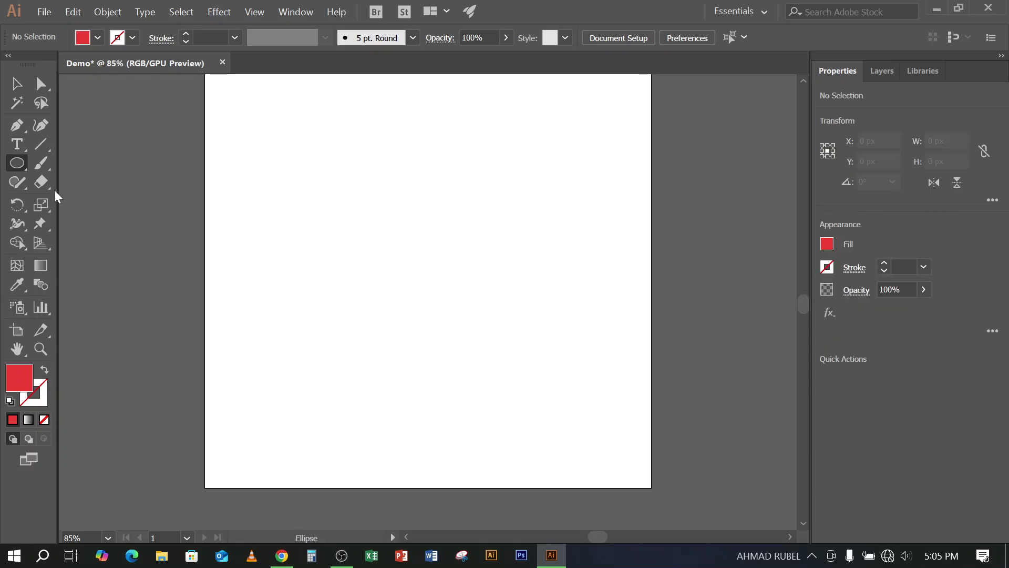
scroll(326, 182, "up", 1)
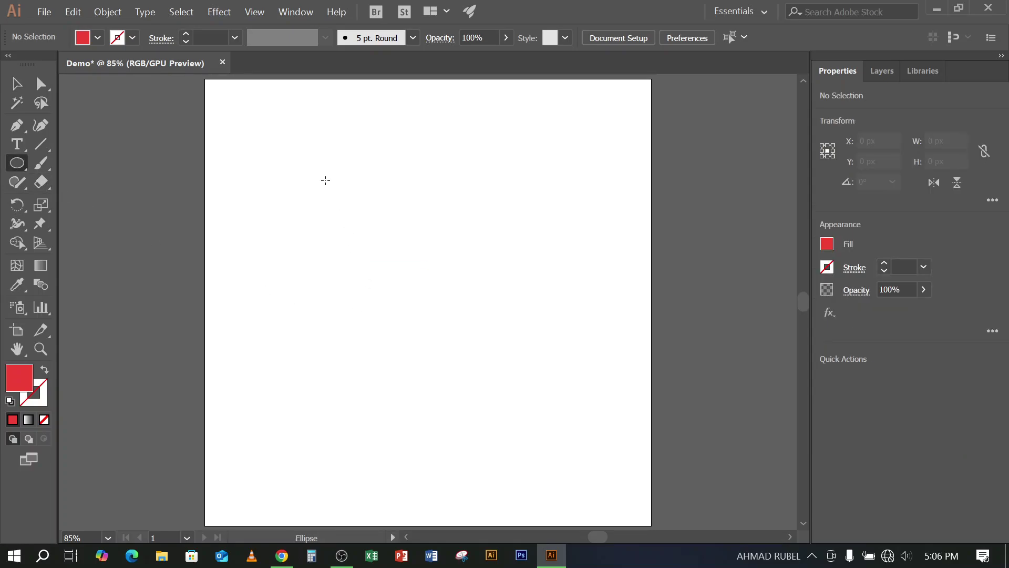
Draw an ellipse about 709 x 553 px and move it with the Selection Tool towards the artboard's right edge
left_click_drag(282, 134, 598, 378)
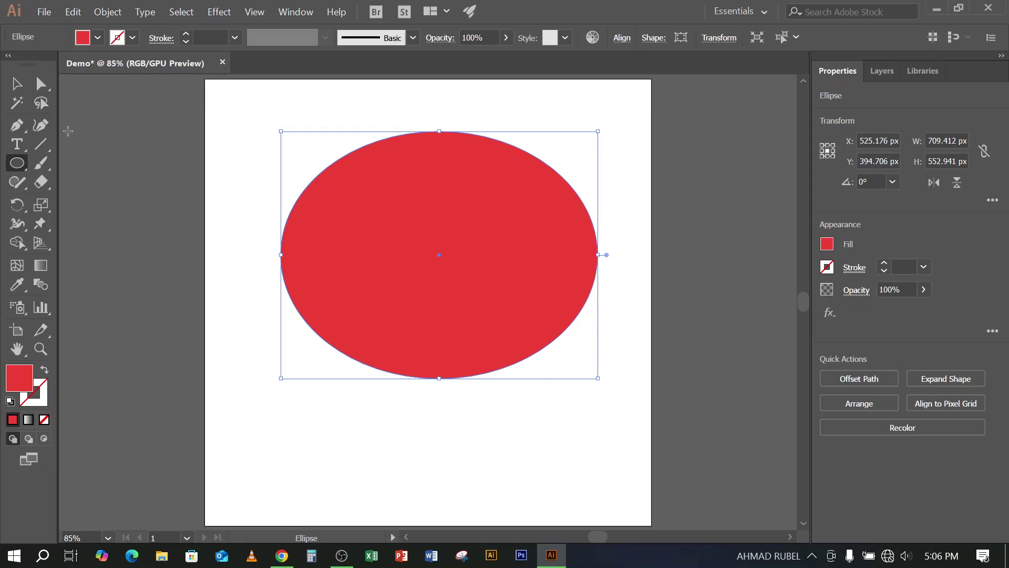
left_click(17, 84)
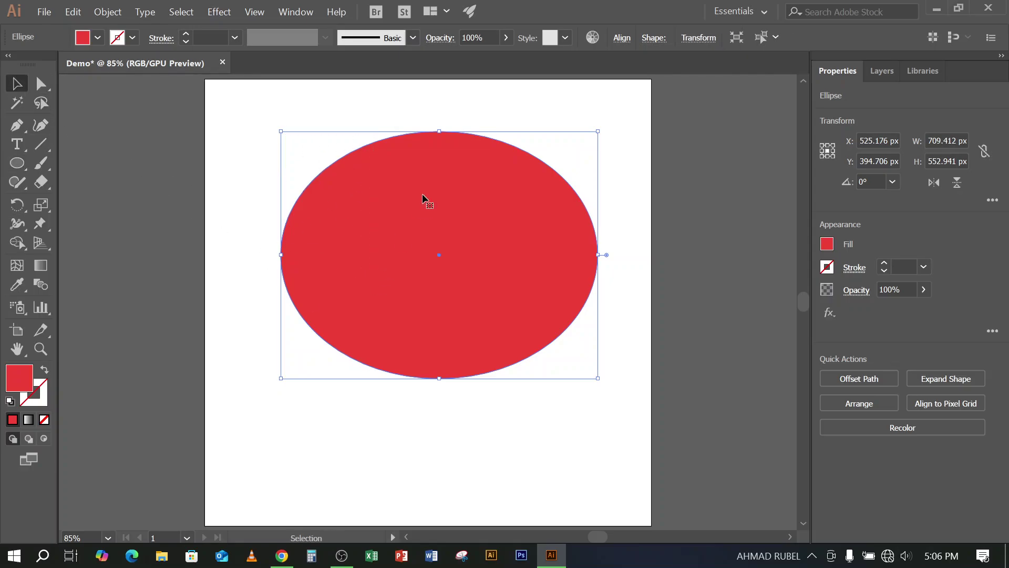
left_click(545, 108)
left_click(487, 211)
left_click(239, 172)
left_click_drag(489, 223, 534, 216)
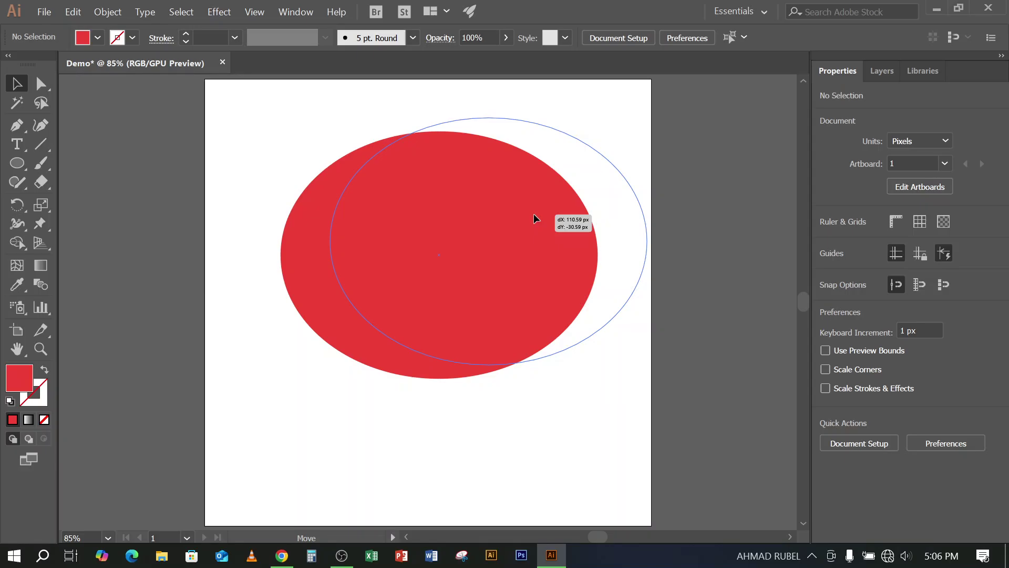
left_click_drag(534, 213, 535, 229)
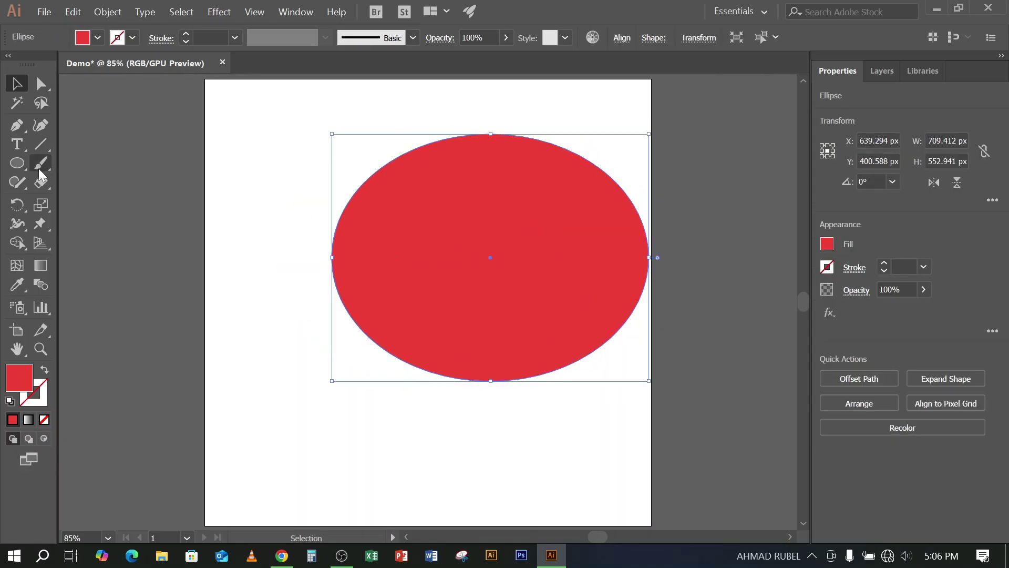
Draw a second ellipse about 527 x 435 px overlapping the first one's left part and delete it
left_click(16, 170)
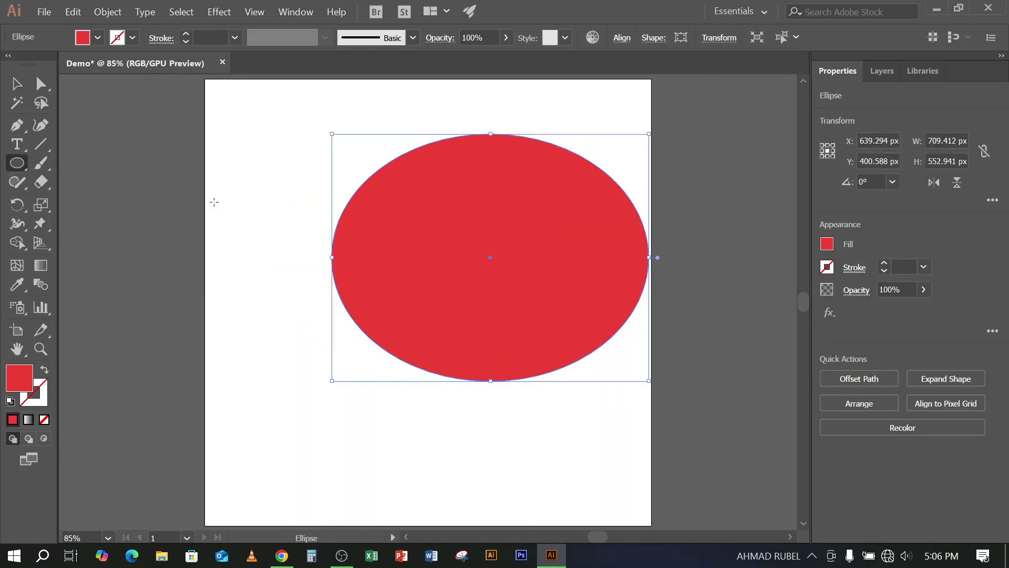
left_click(241, 140)
left_click(547, 308)
left_click_drag(225, 148, 460, 343)
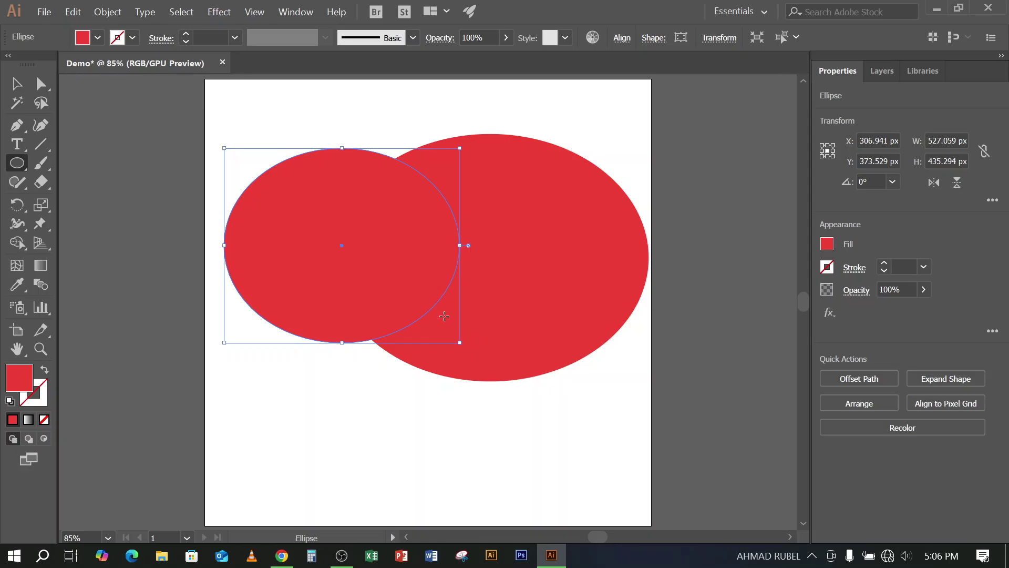
key("Delete")
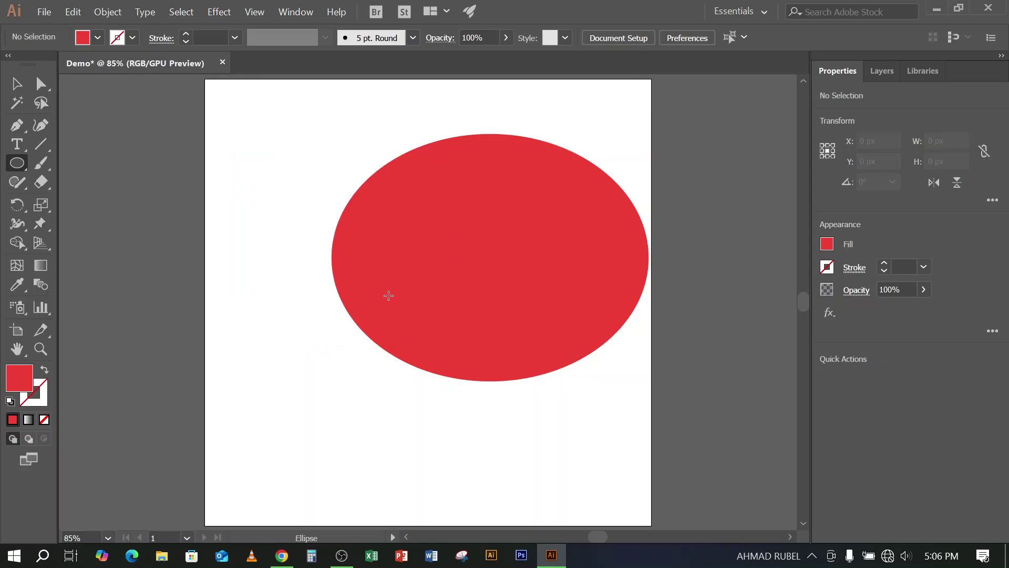
left_click(240, 146)
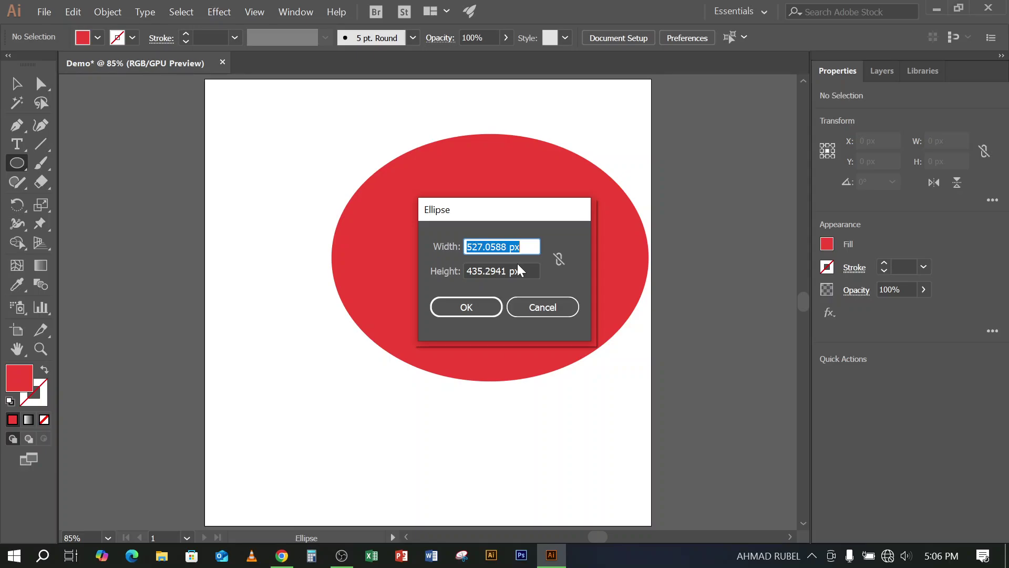
left_click(541, 311)
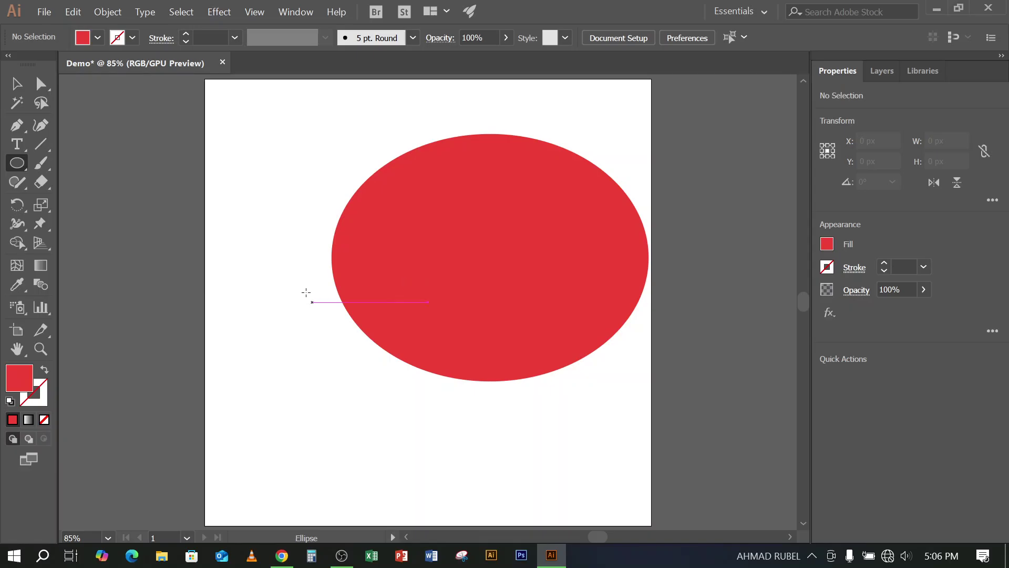
Select the ellipse with the Selection Tool and move it up near the artboard's top edge, centred about X 629, Y 315 px
left_click(17, 83)
scroll(438, 239, "down", 1)
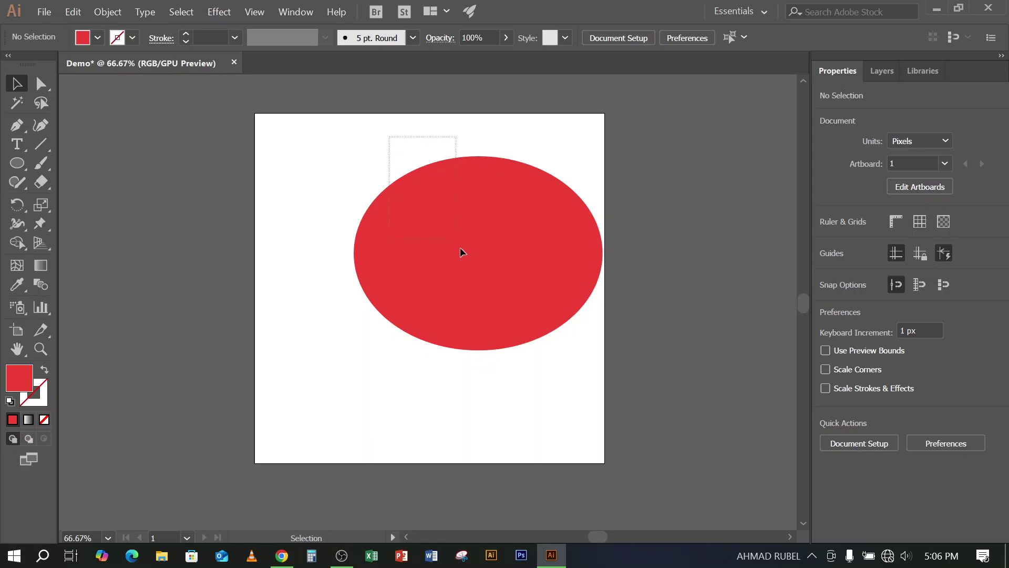
left_click(478, 303)
left_click_drag(521, 284, 516, 256)
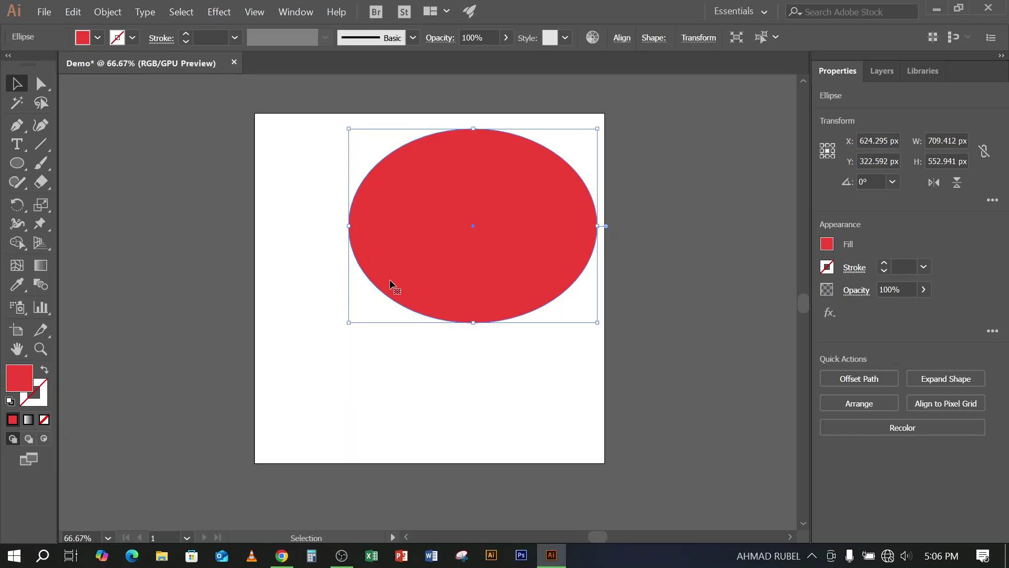
mouse_move(461, 218)
left_mouse_down()
mouse_move(424, 266)
mouse_move(422, 297)
mouse_move(430, 247)
mouse_move(446, 222)
mouse_move(452, 231)
left_mouse_up()
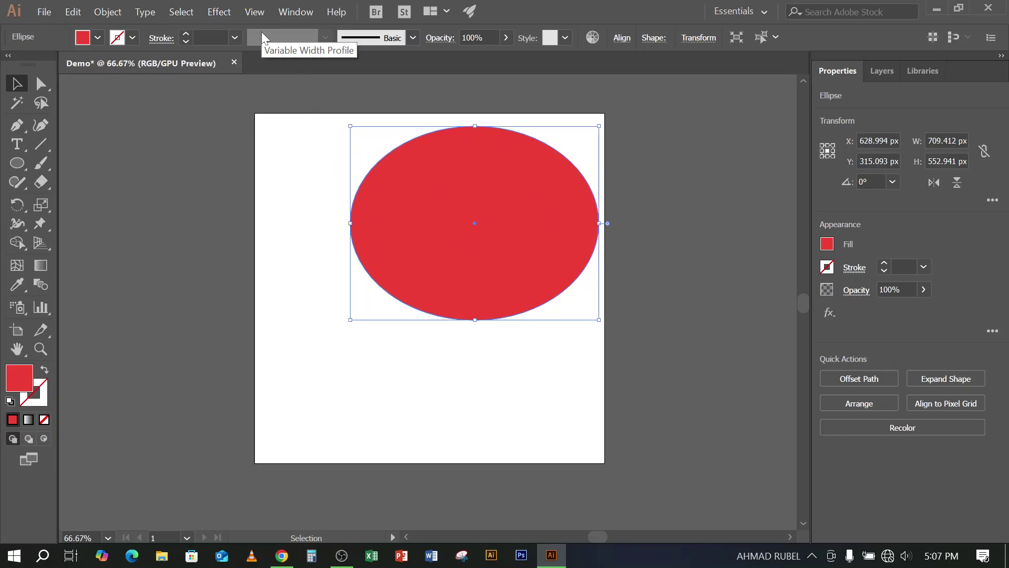
Show the Align panel and place it beside the artboard
left_click(296, 12)
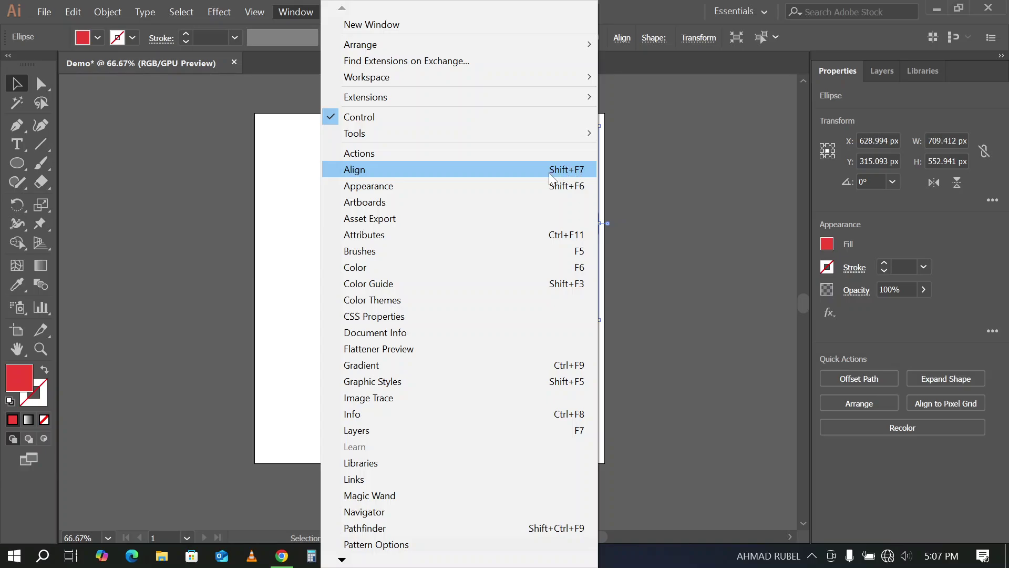
left_click(305, 13)
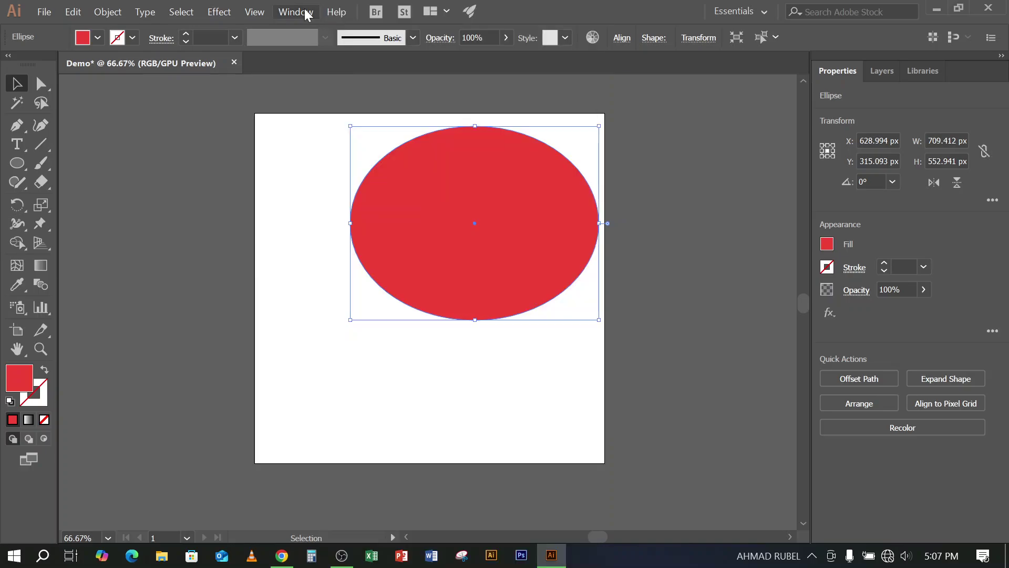
left_click(304, 13)
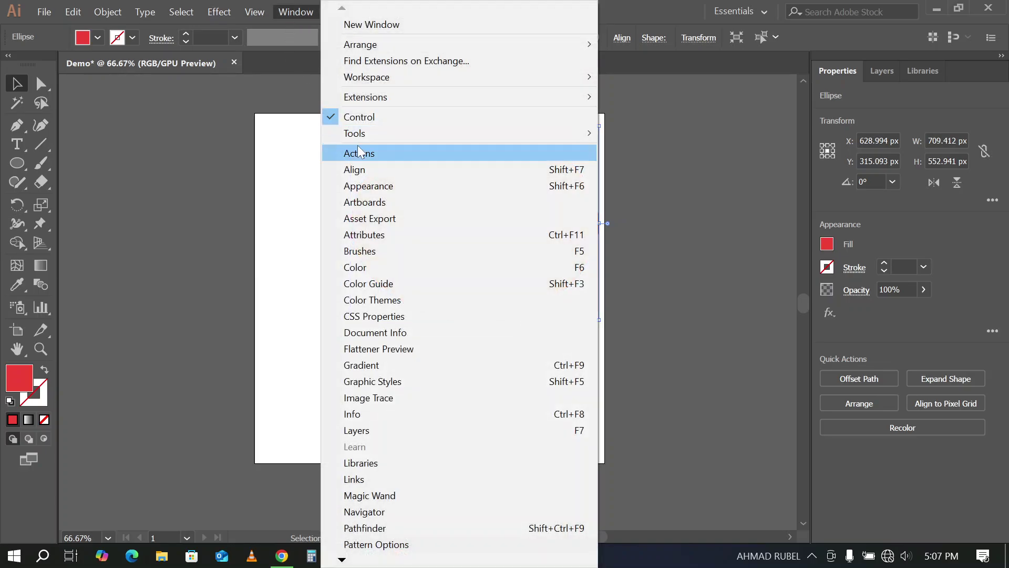
left_click(360, 172)
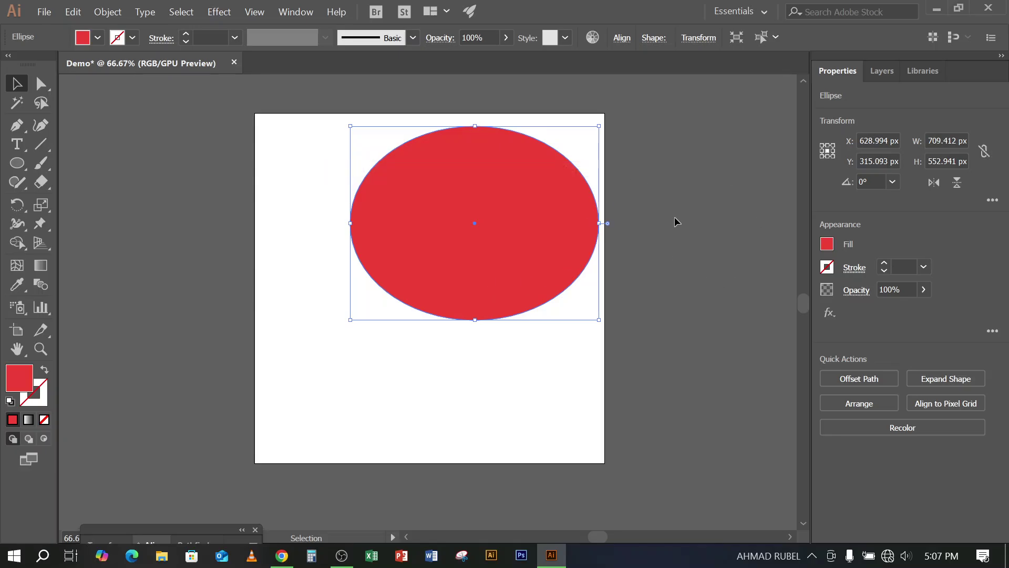
left_click_drag(191, 531, 729, 123)
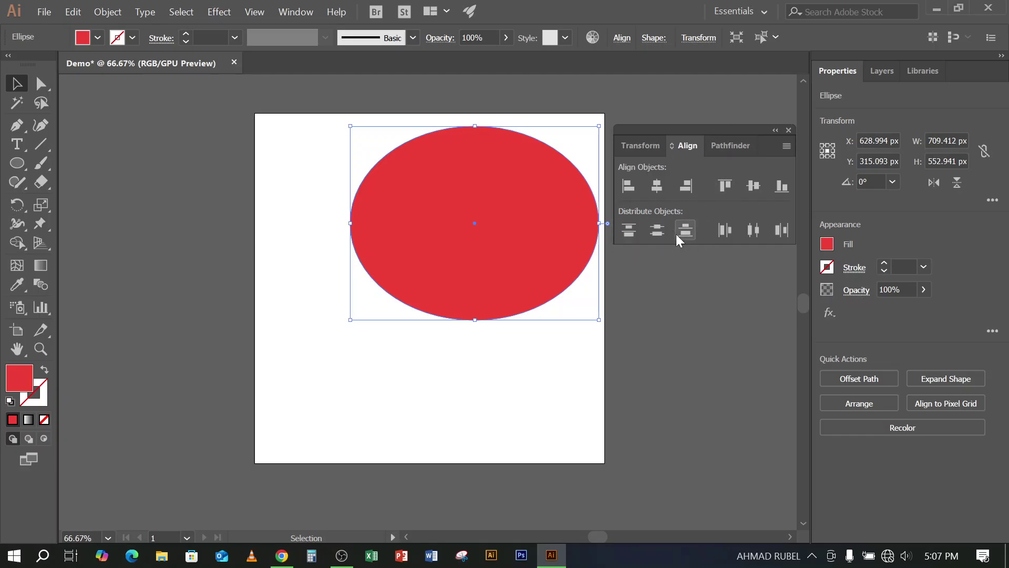
Collapse the docked Properties panel group and move the Align panel into the free space clear of the artboard
left_click(297, 14)
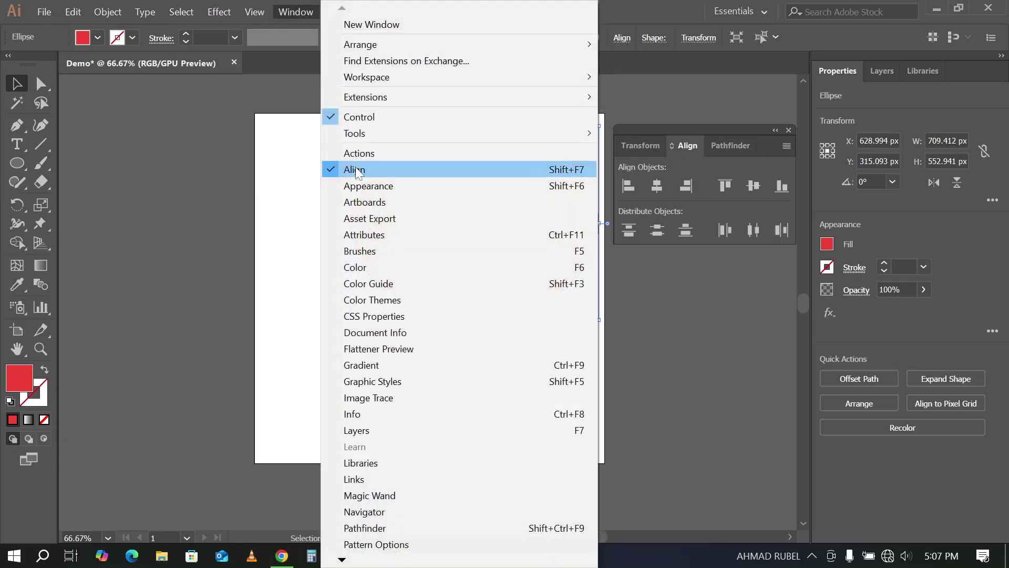
left_click(685, 161)
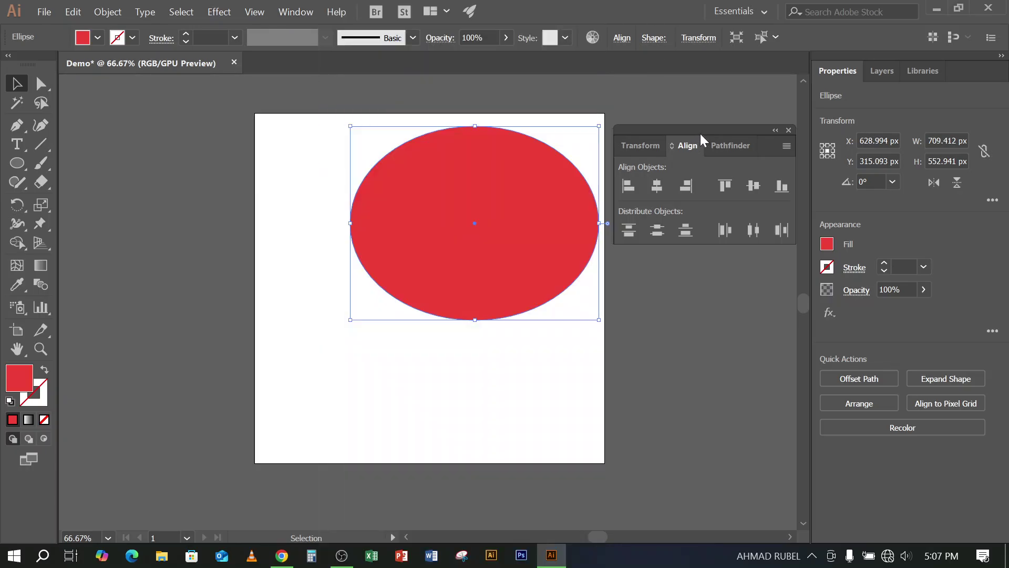
left_click_drag(701, 135, 642, 157)
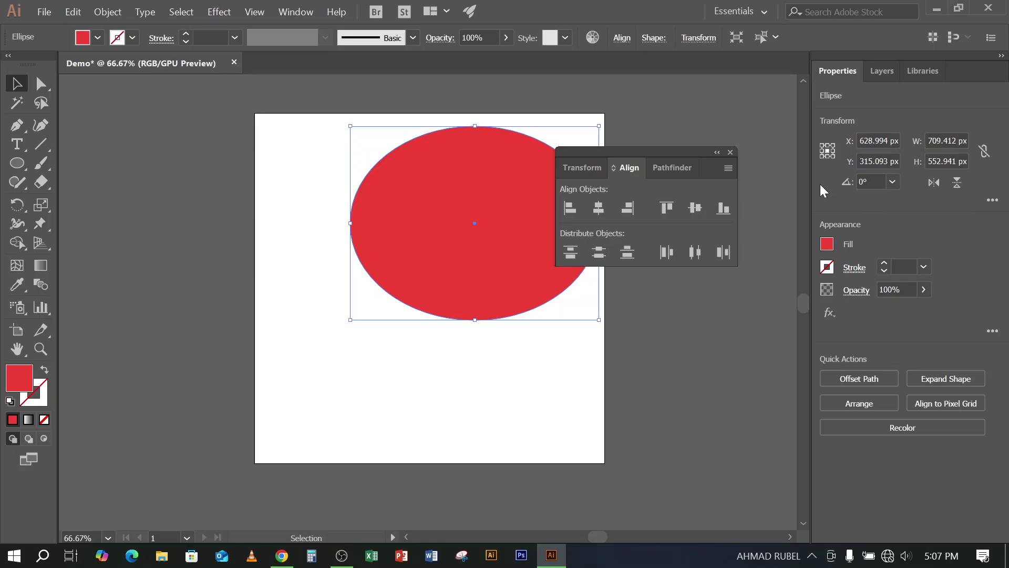
left_click(1001, 56)
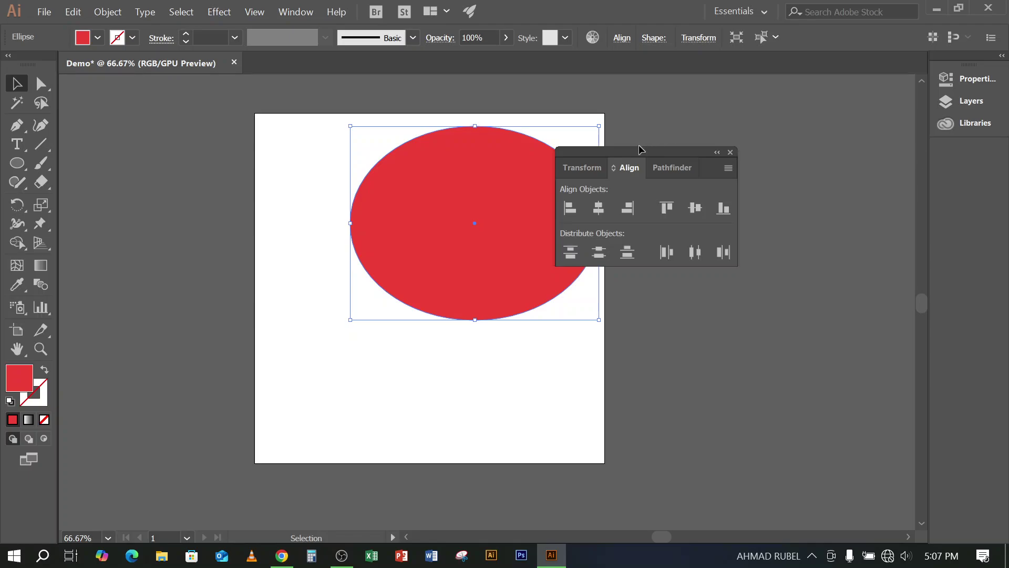
left_click_drag(639, 146, 760, 135)
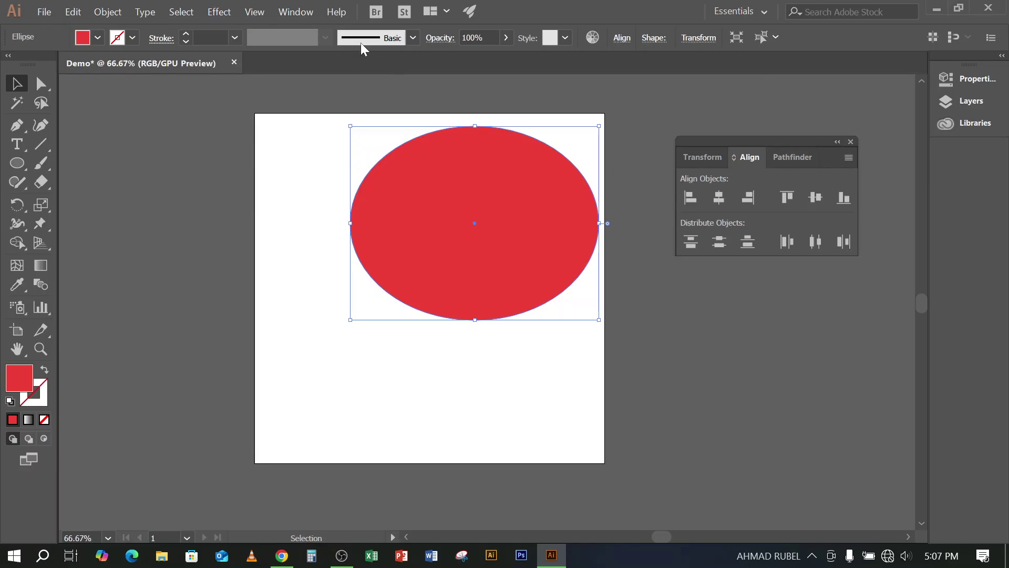
left_click(295, 10)
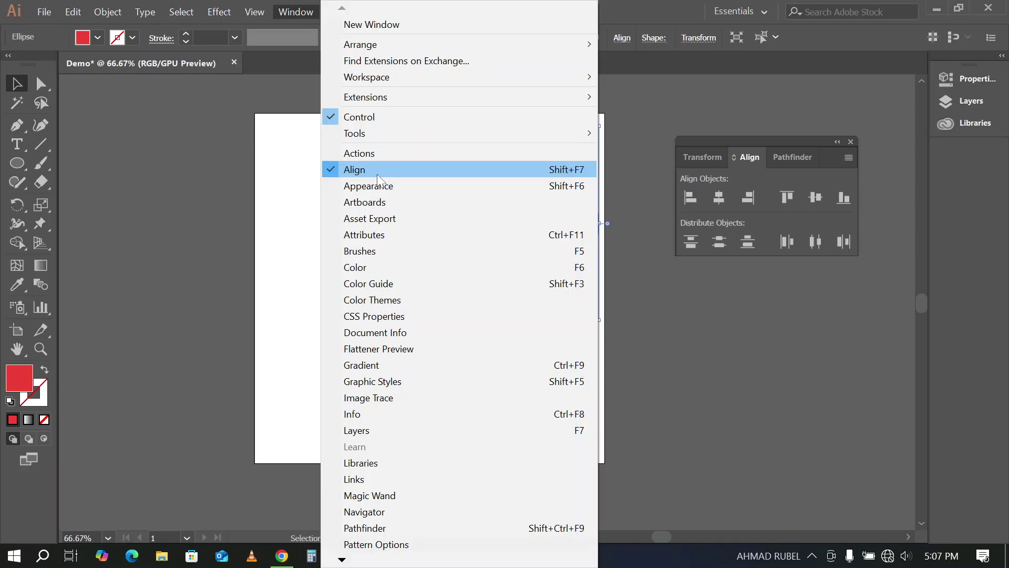
left_click(654, 7)
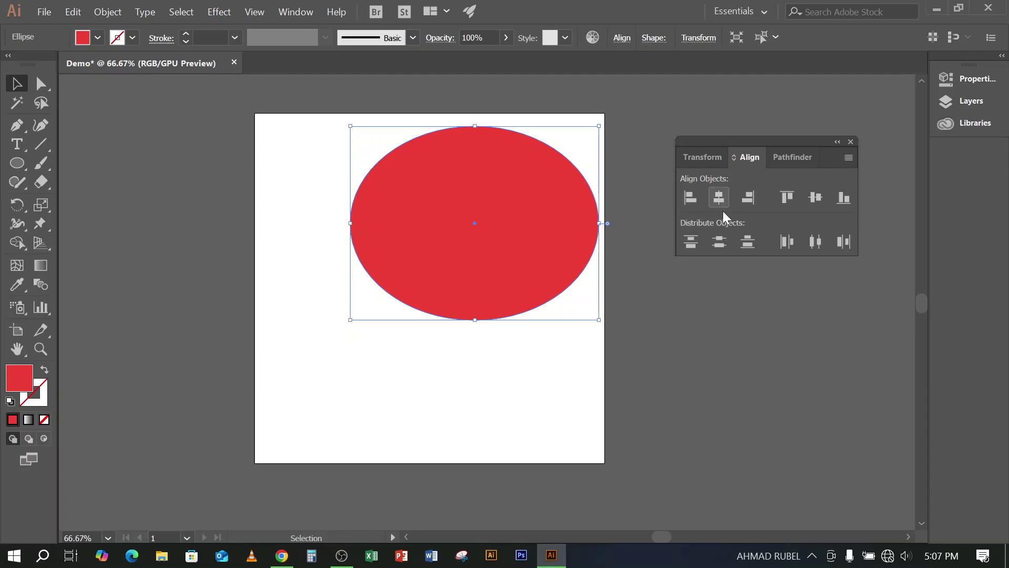
Show the additional Align options and, with the ellipse selected, set the alignment reference to Align to Artboard
left_click(847, 158)
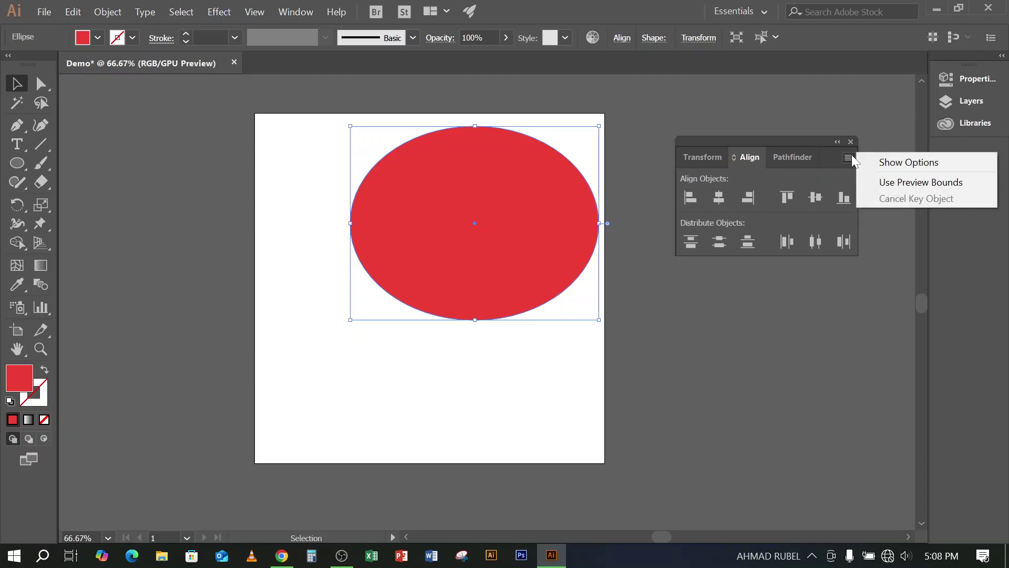
left_click(926, 163)
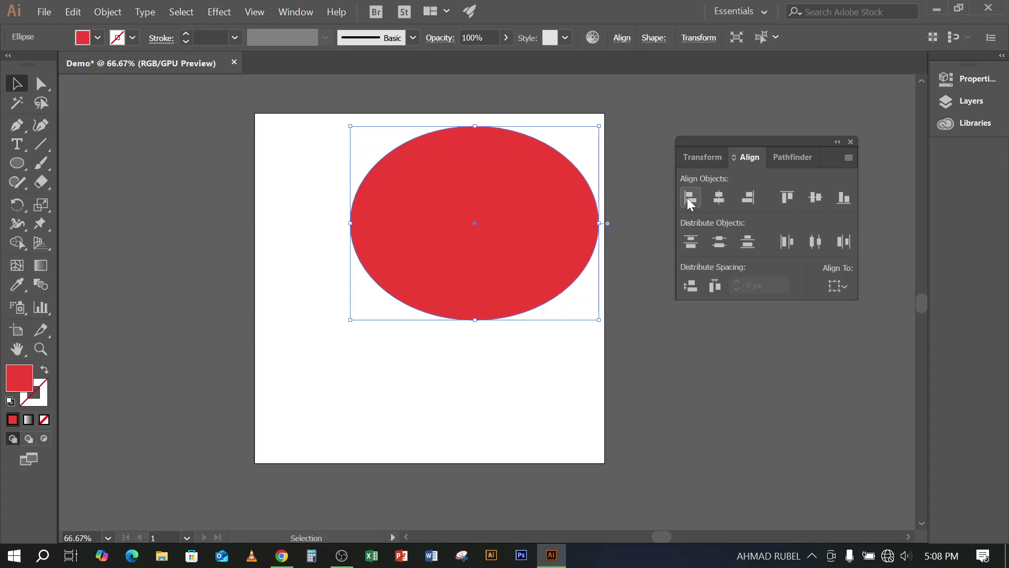
left_click(623, 166)
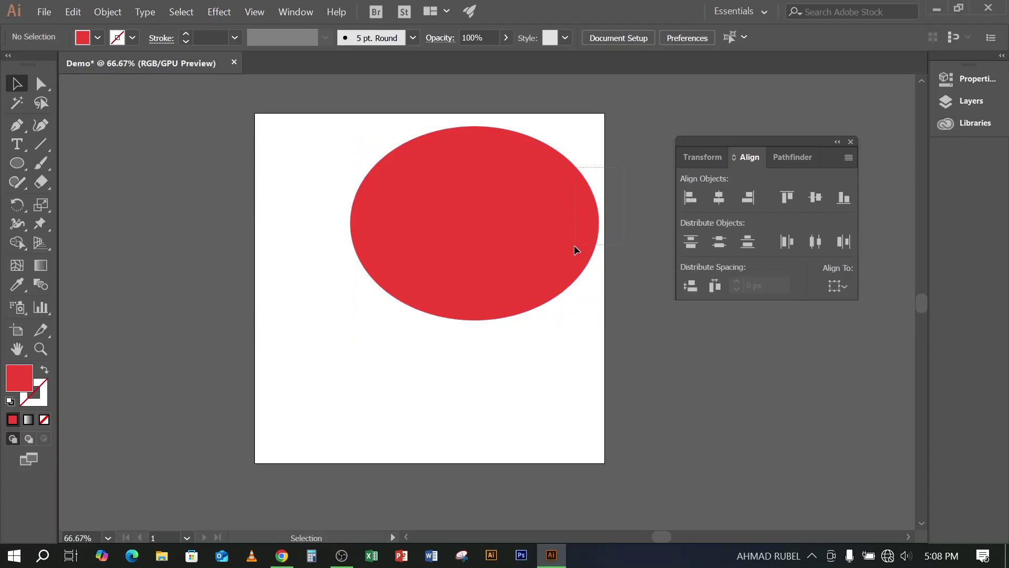
left_click(574, 245)
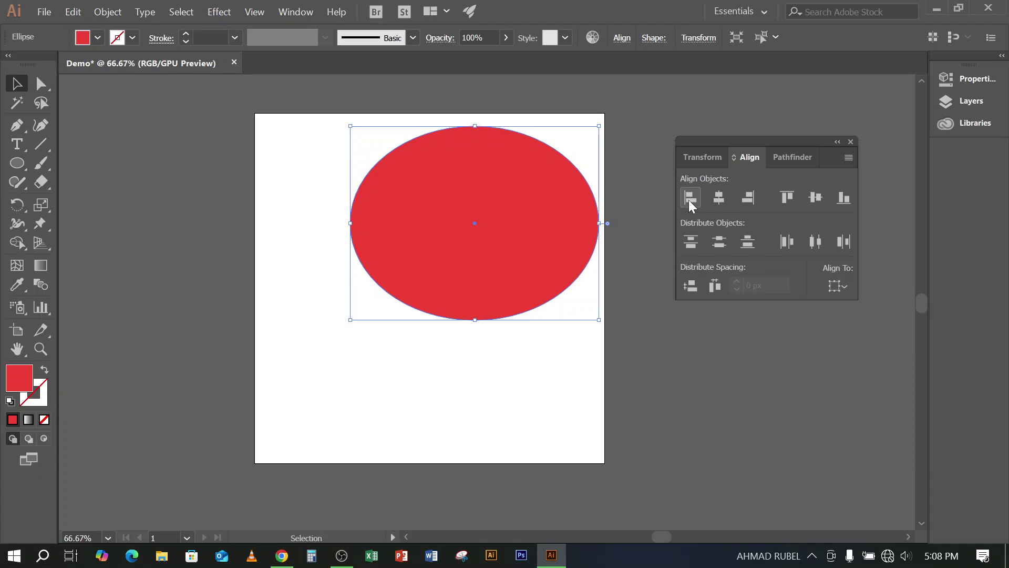
left_click(841, 281)
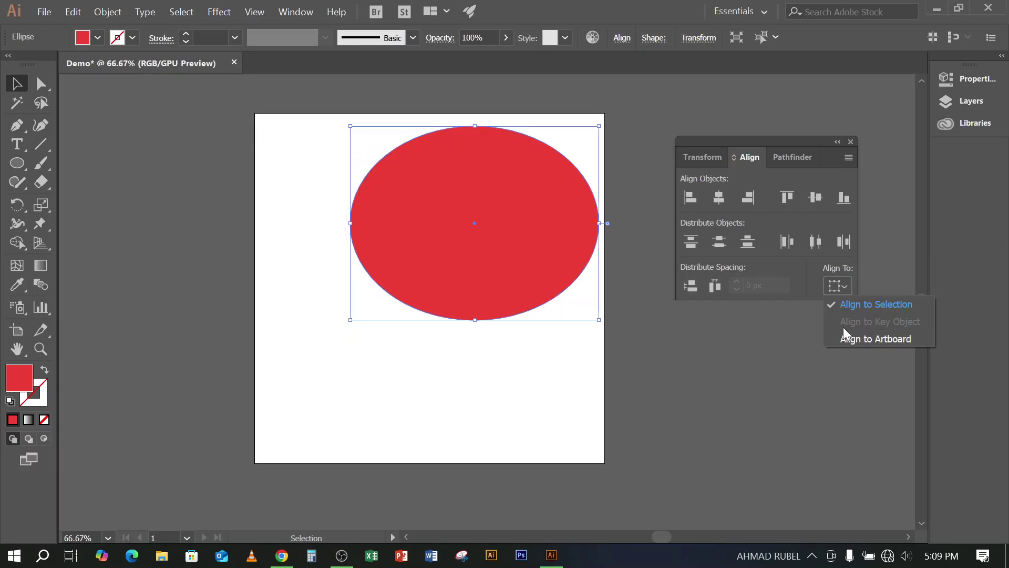
left_click(868, 340)
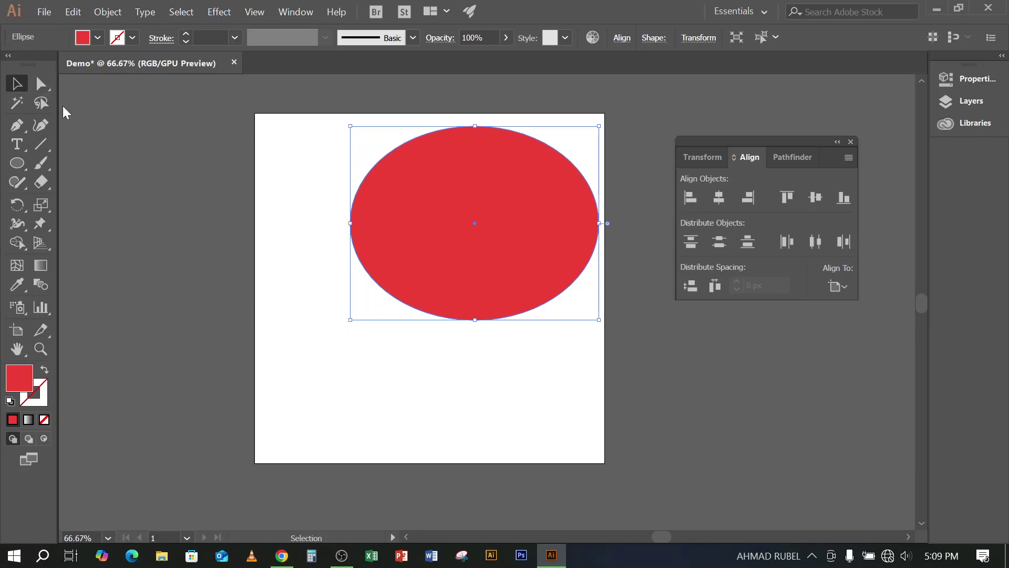
Align the ellipse horizontally to the artboard's left edge, centre and right edge in turn
left_click_drag(304, 144, 402, 273)
left_click(690, 198)
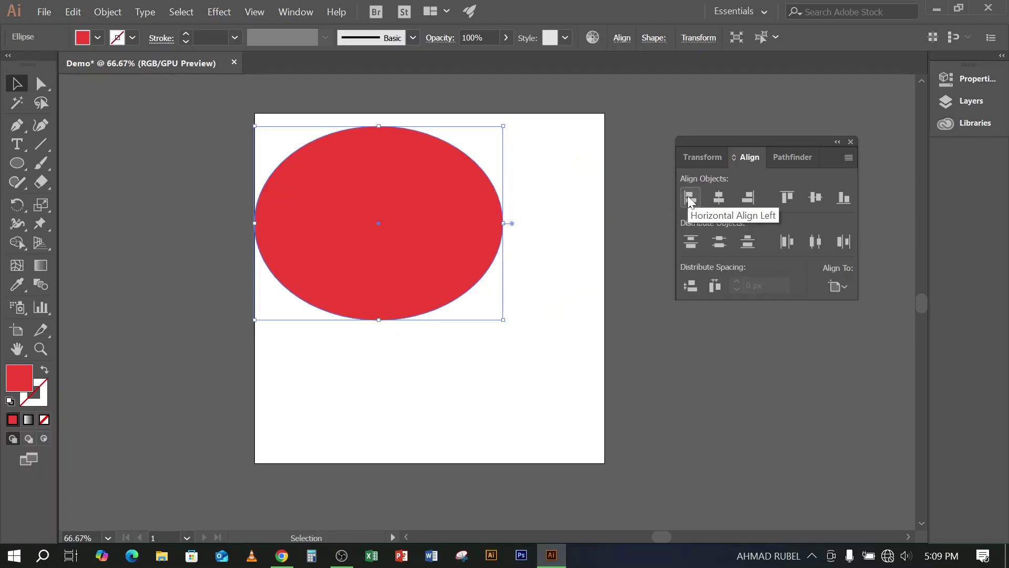
left_click(715, 206)
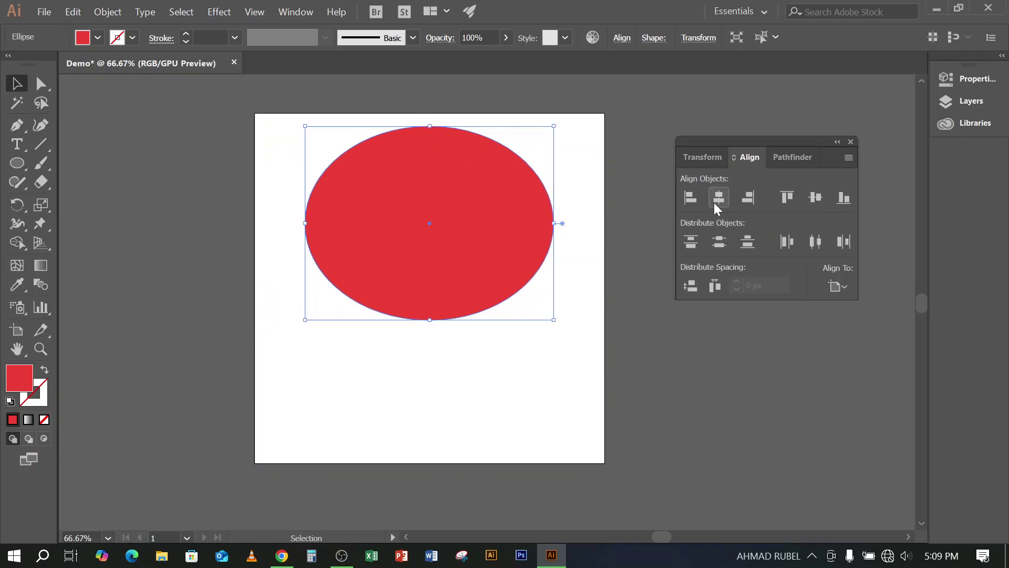
left_click(751, 197)
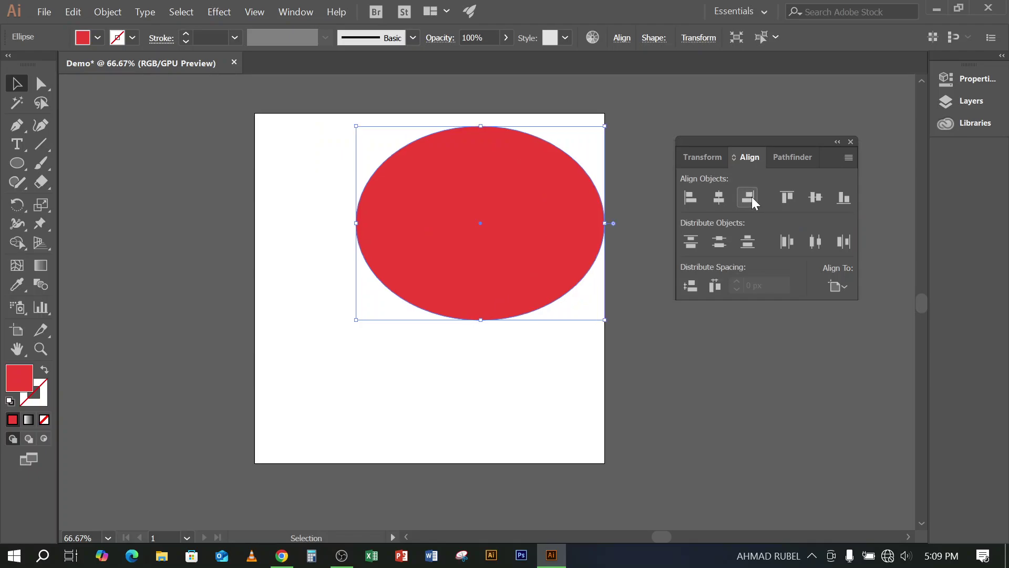
Align the ellipse to the artboard's top, vertical centre and bottom in turn, and finish by centring it both ways
left_click(790, 195)
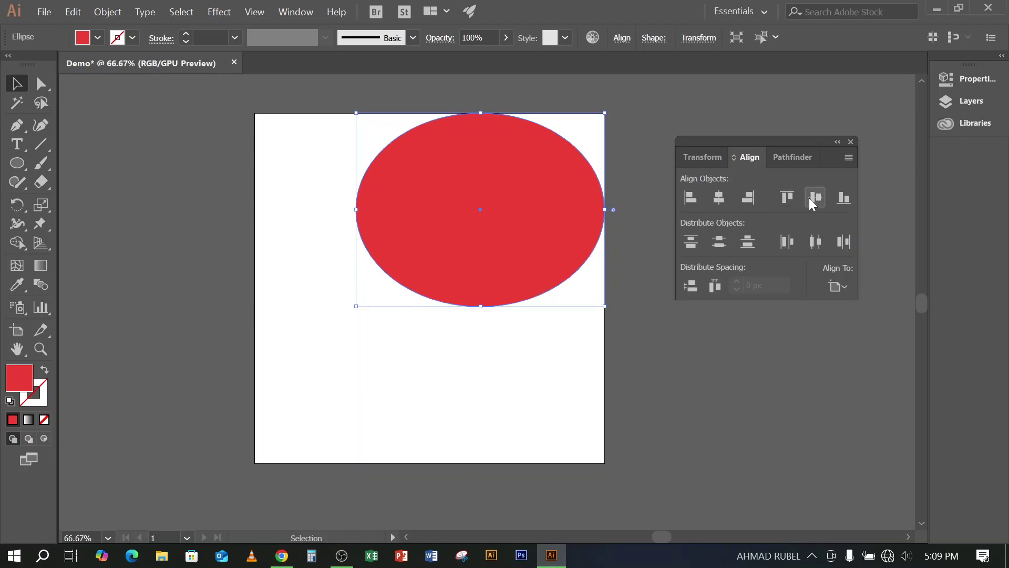
left_click(812, 198)
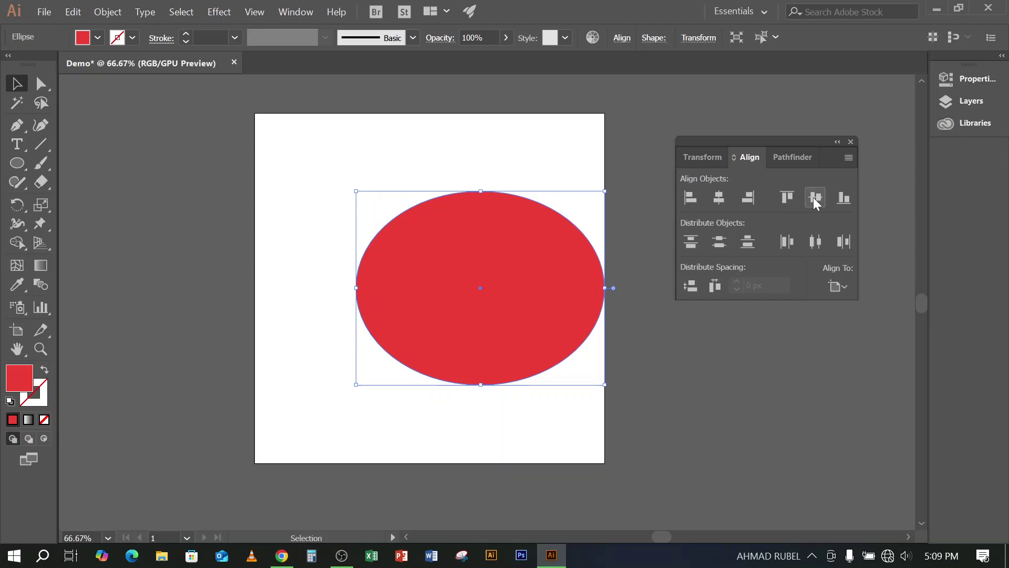
left_click(844, 198)
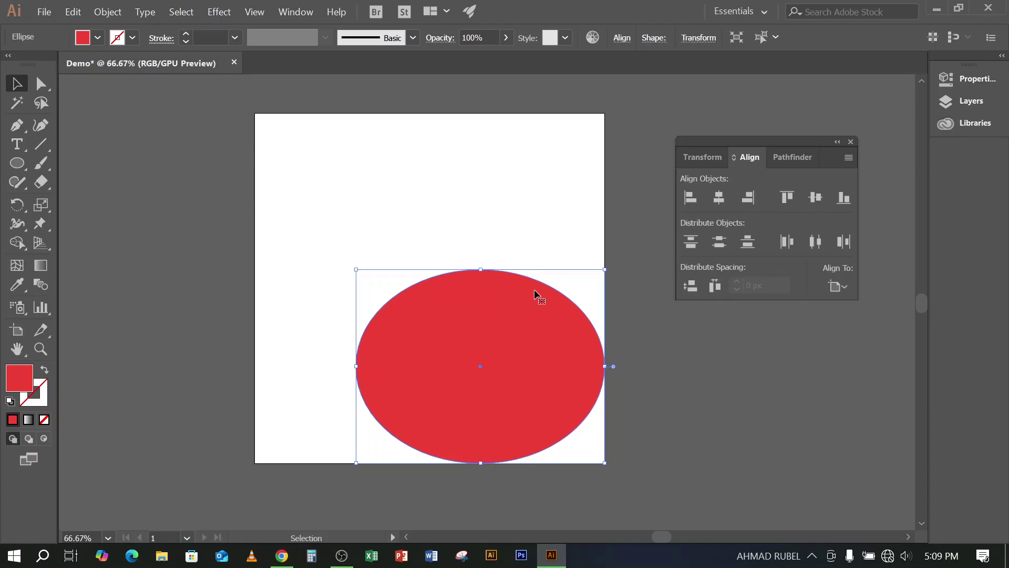
left_click(718, 199)
left_click(815, 199)
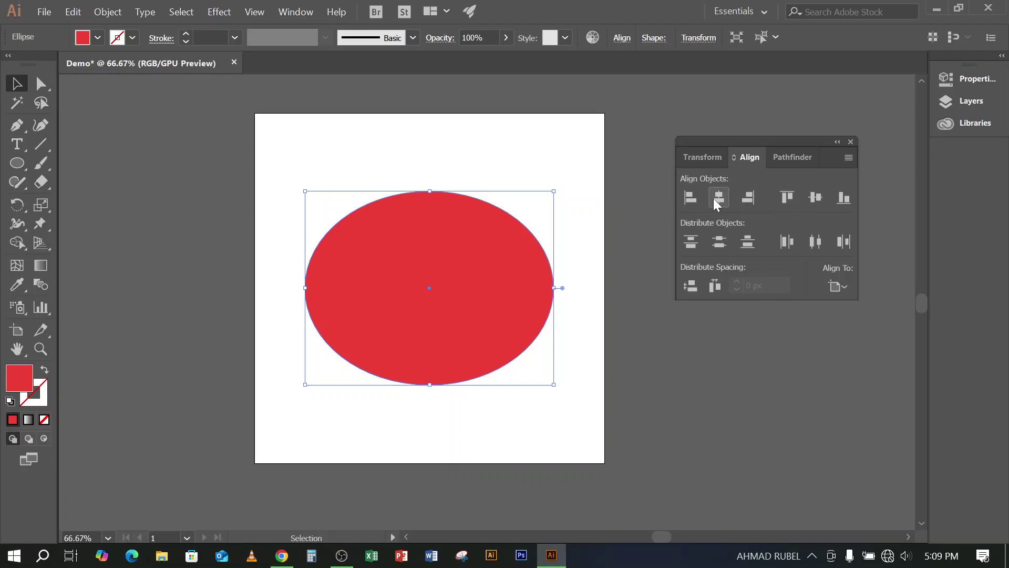
Move the ellipse partly past the artboard's lower-right corner and re-centre it horizontally and vertically on the artboard
left_click_drag(493, 280, 600, 419)
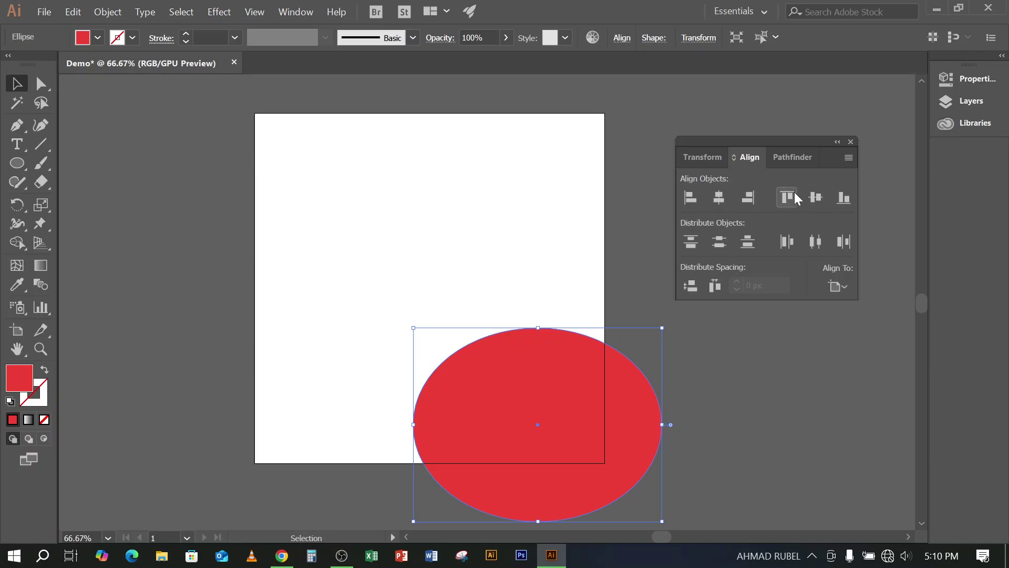
left_click(719, 199)
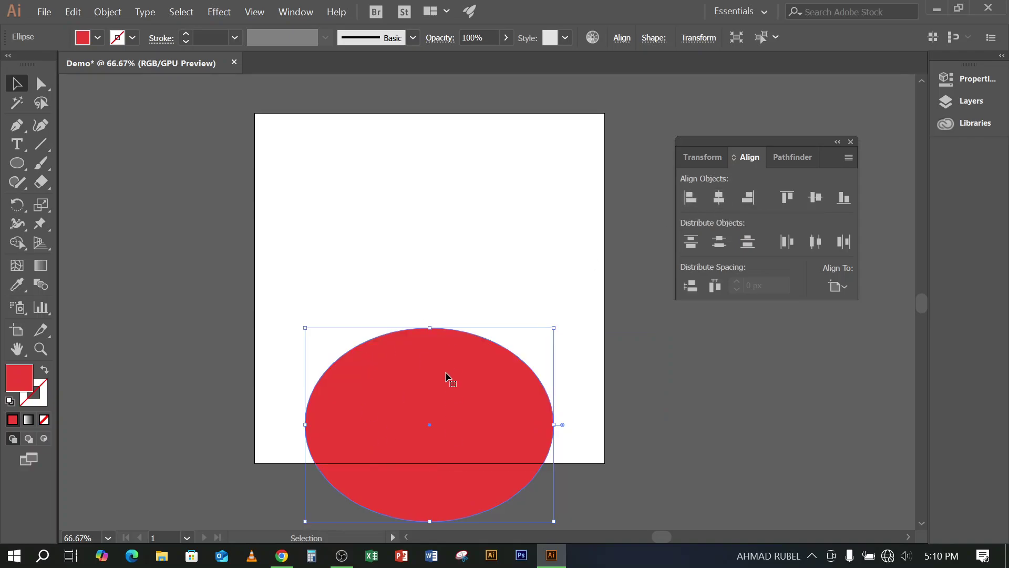
left_click(817, 198)
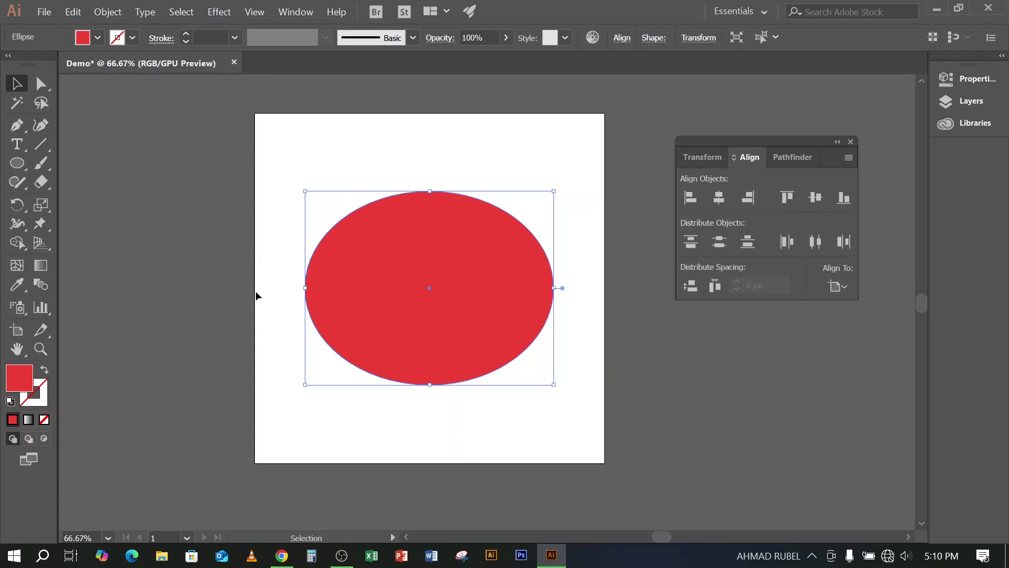
Align the ellipse to the artboard's top-left corner, and move it completely off the artboard to the lower right
left_click(691, 197)
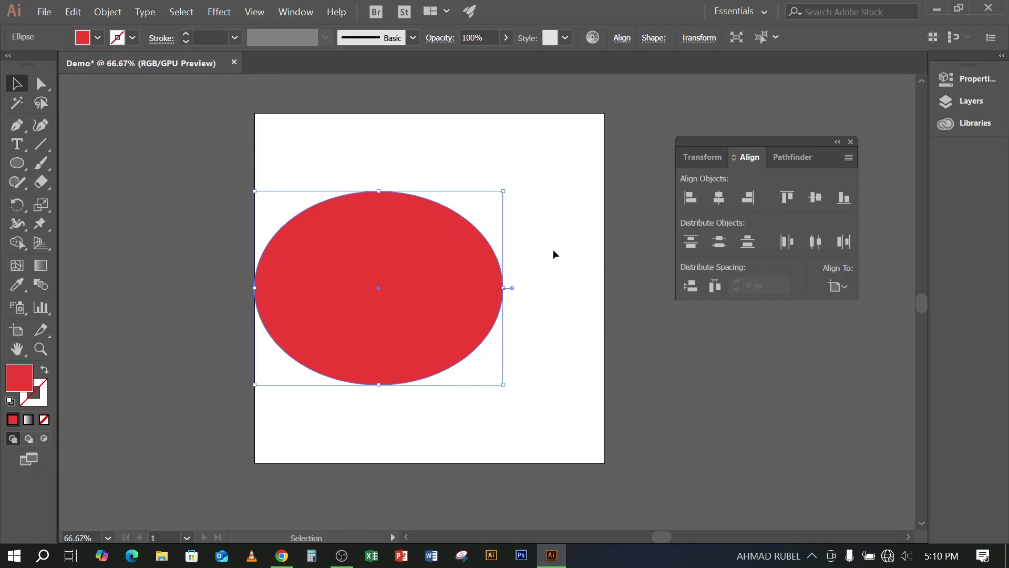
left_click(796, 193)
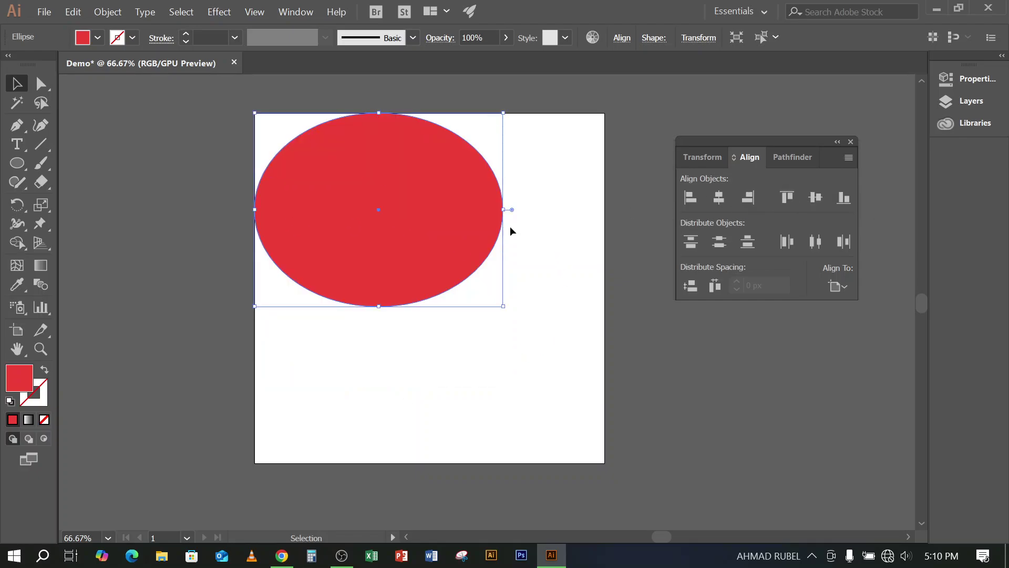
left_click_drag(342, 185, 731, 389)
Draw a small red square on the artboard with the Rectangle tool and align it to the artboard's top-left corner
left_click_drag(27, 167, 89, 164)
left_click_drag(302, 211, 341, 249)
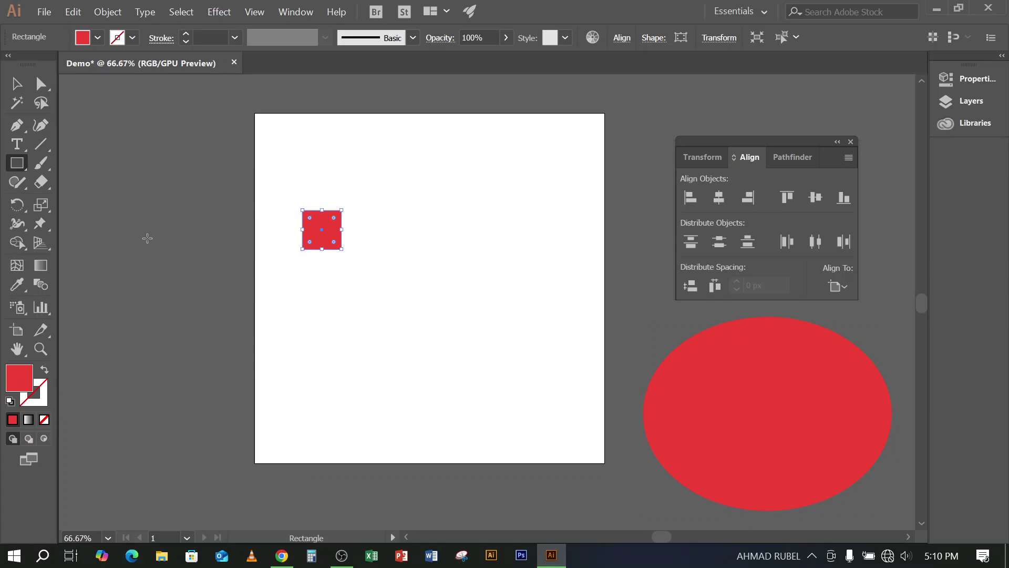
left_click(17, 83)
left_click(257, 247)
left_click(333, 230)
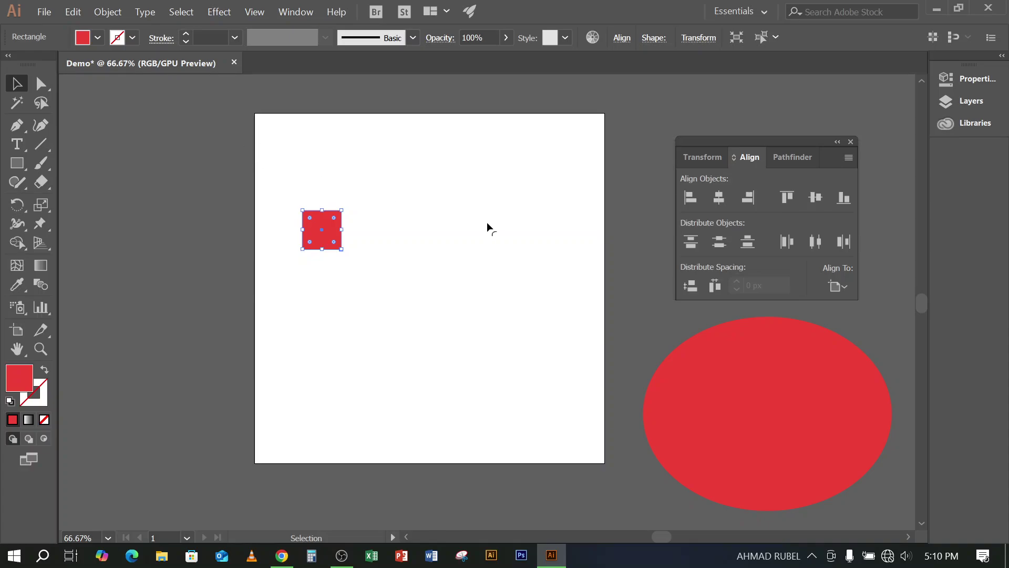
left_click(689, 197)
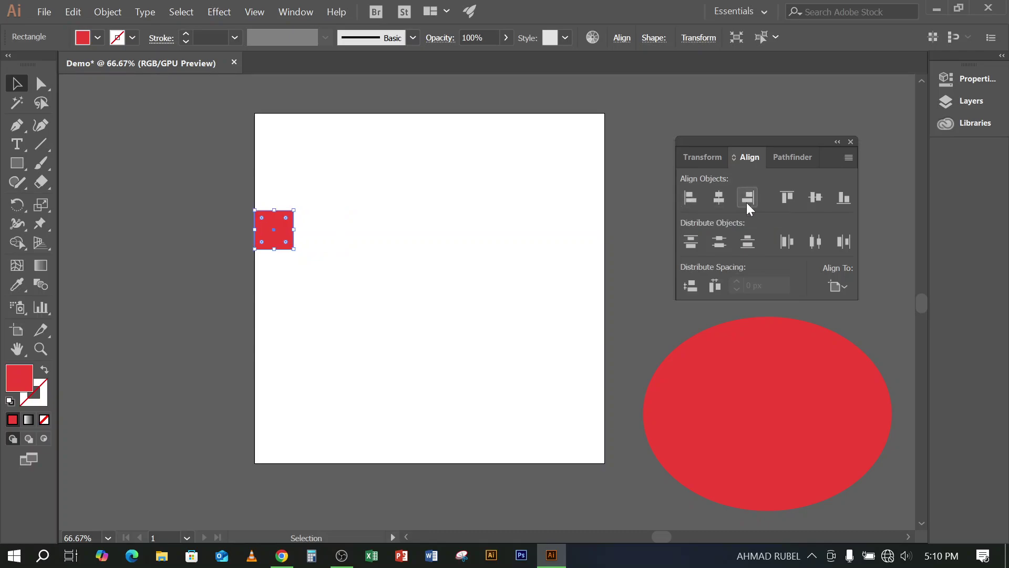
left_click(789, 199)
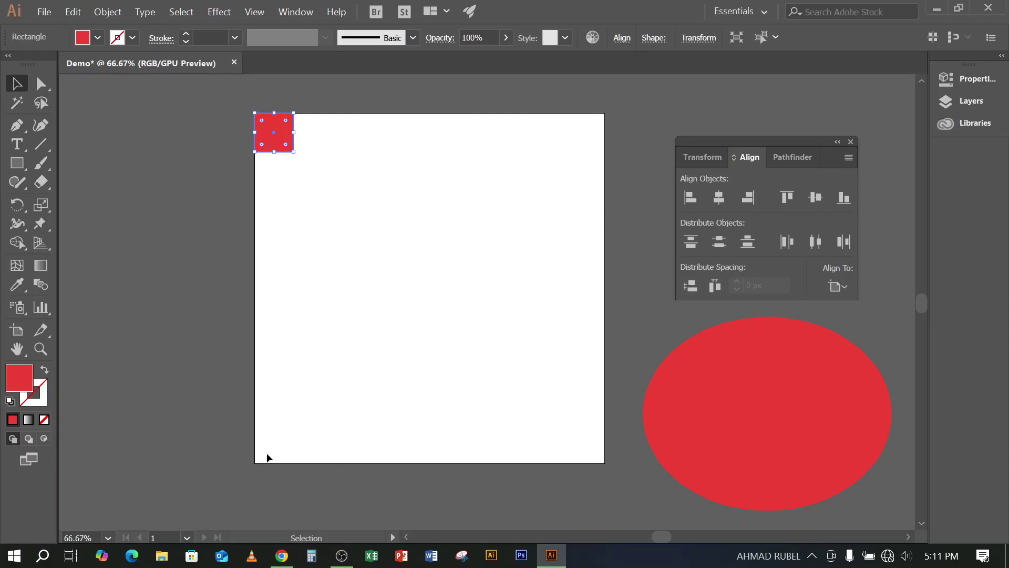
Align the small square to the artboard's bottom-right corner and its bottom-left corner in turn
left_click(749, 200)
left_click(843, 200)
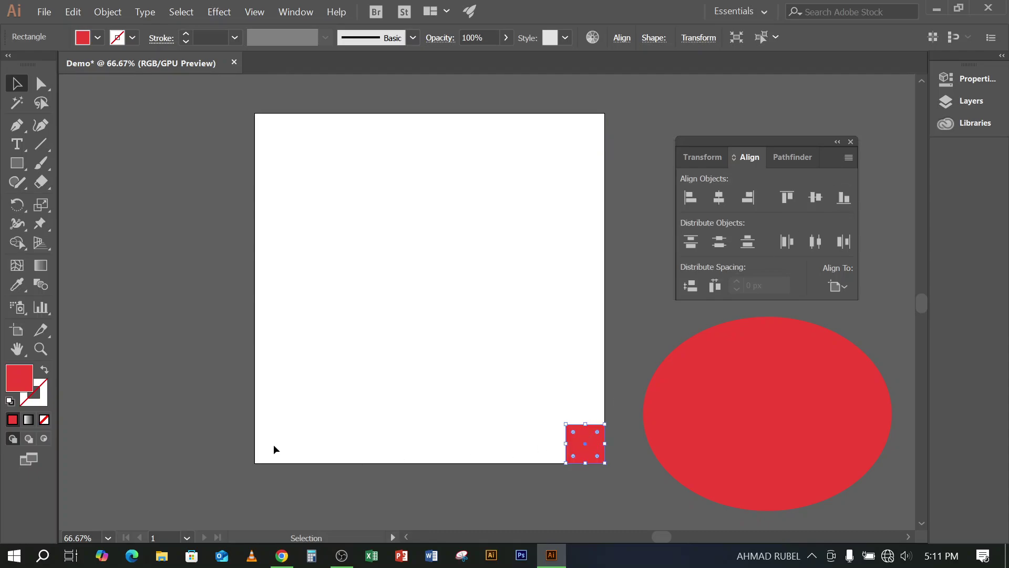
left_click(687, 203)
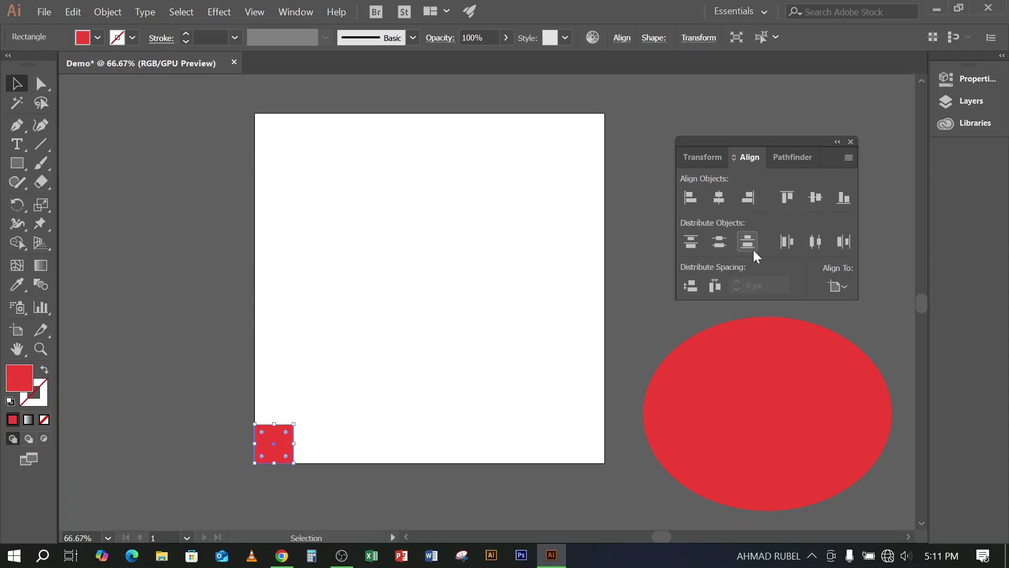
Place a duplicate of the small square just above the original, and delete both squares
left_click(396, 399)
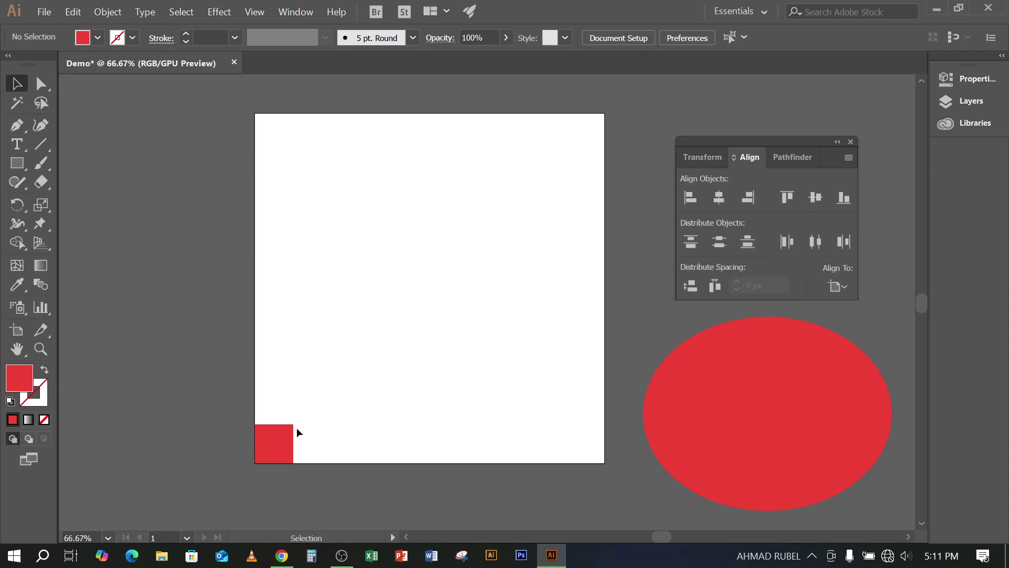
left_click_drag(277, 440, 275, 385)
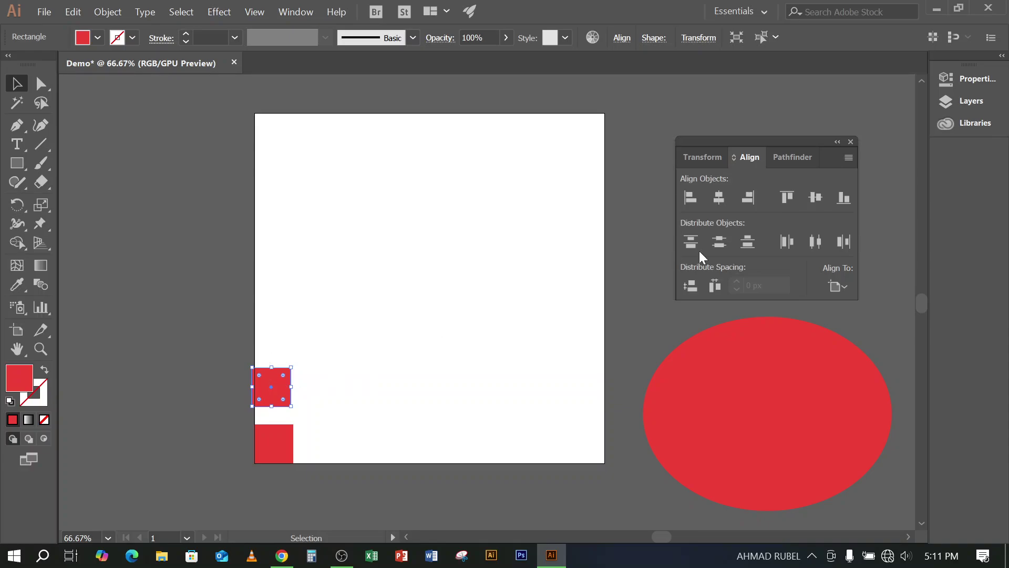
key("Delete")
left_click_drag(383, 396, 274, 464)
key("Delete")
Align the red ellipse to the artboard's horizontal and vertical centre, and deselect it
left_click_drag(764, 402, 759, 399)
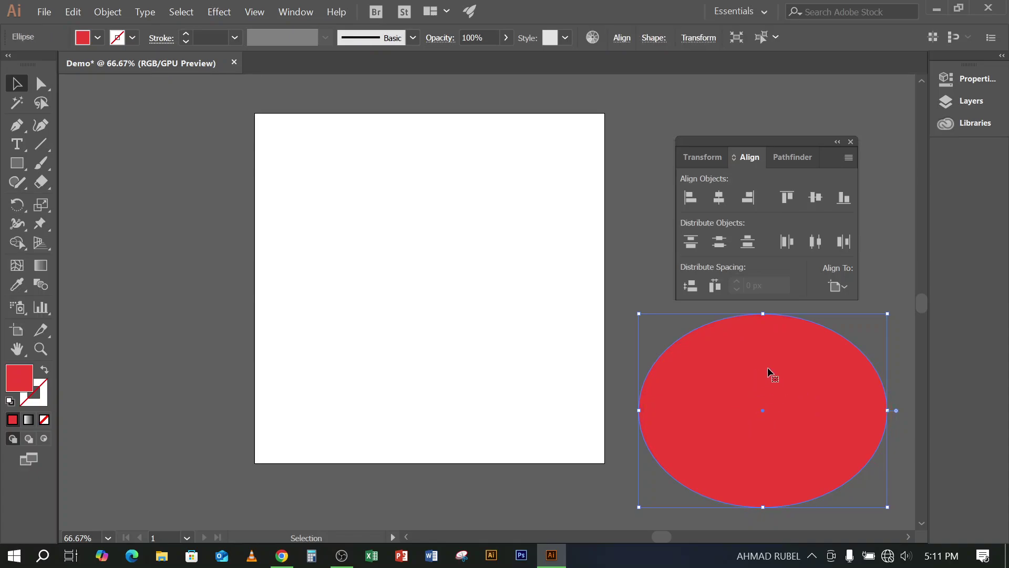
left_click(722, 196)
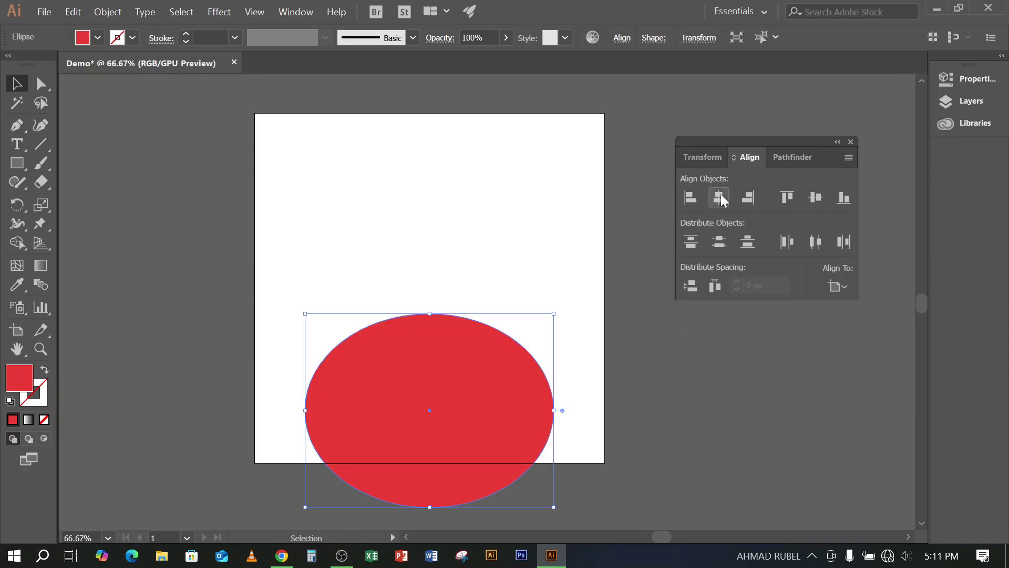
left_click(816, 197)
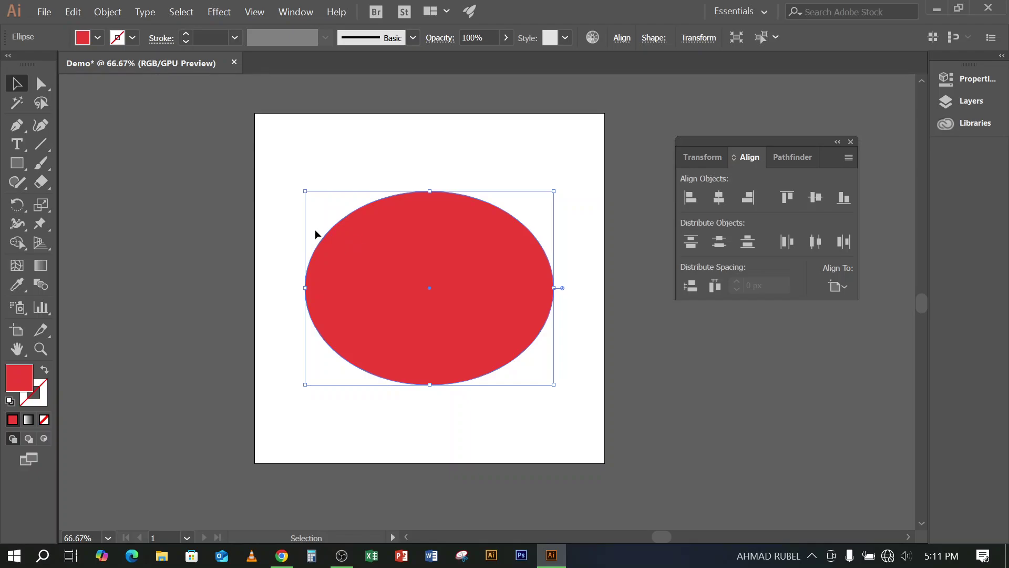
left_click(273, 172)
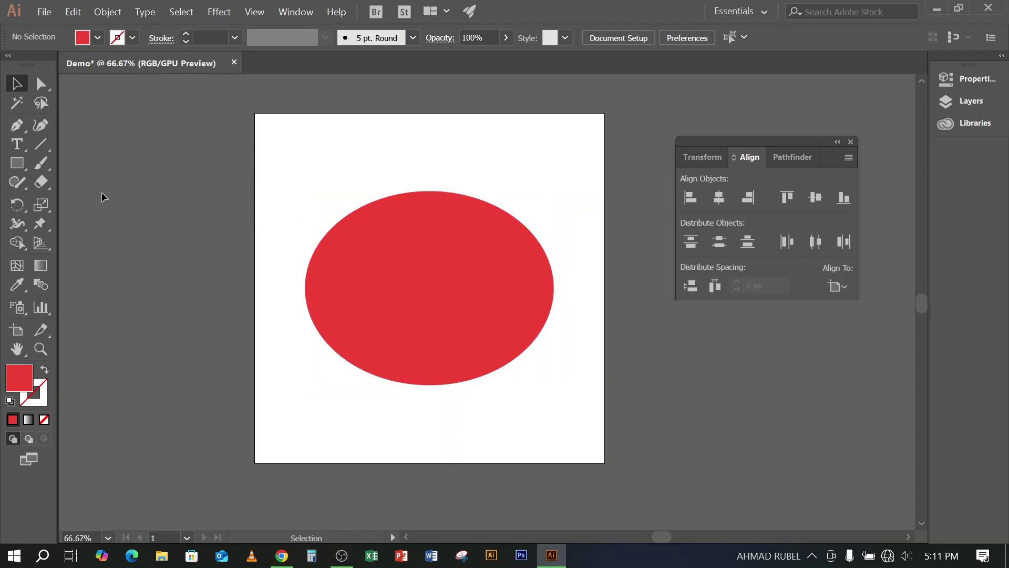
Draw a small flat ellipse in the upper-left part of the red ellipse with the Ellipse tool and fill it white
left_click(24, 165)
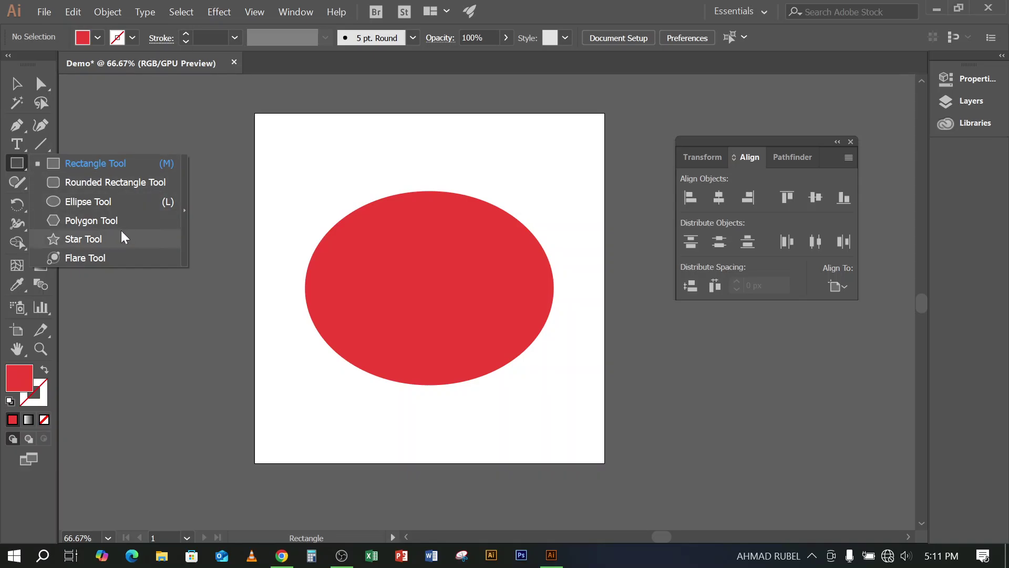
left_click(85, 204)
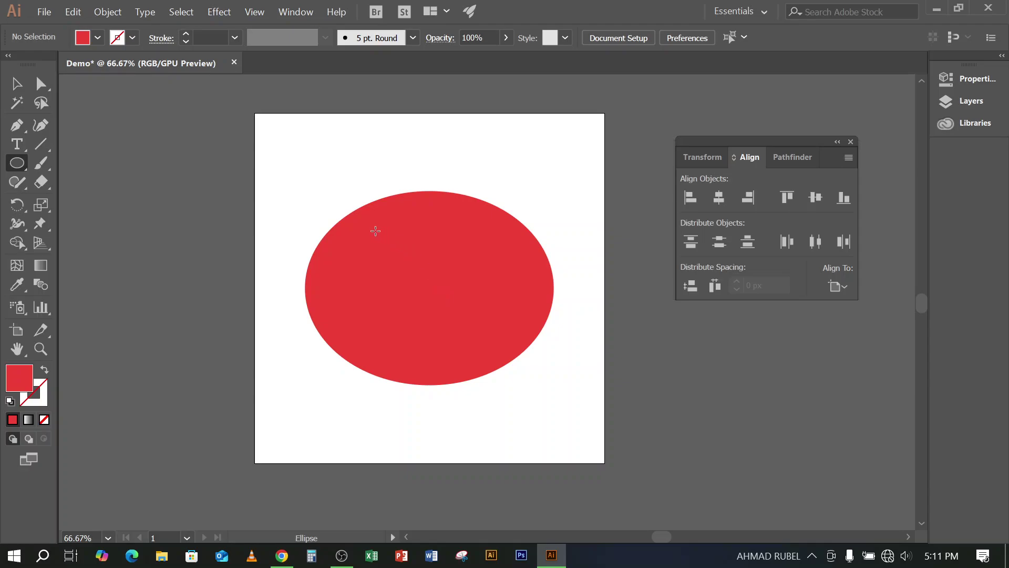
left_click_drag(365, 230, 430, 256)
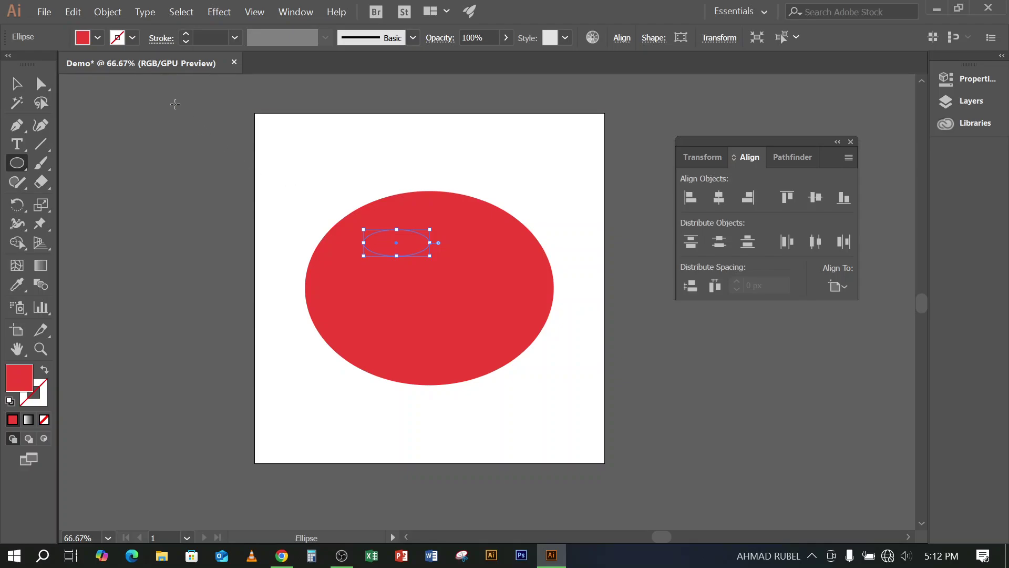
left_click(98, 38)
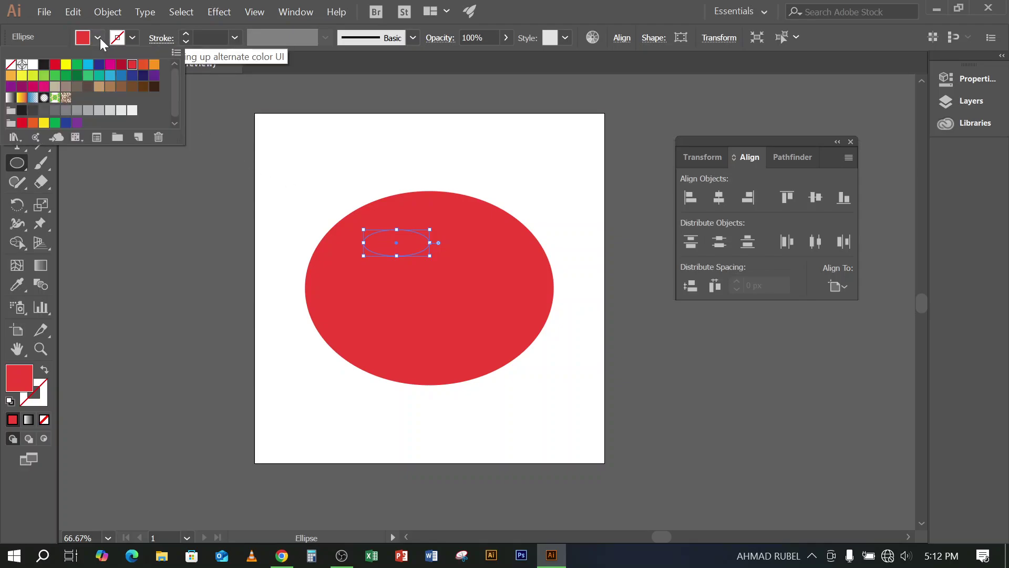
left_click(32, 64)
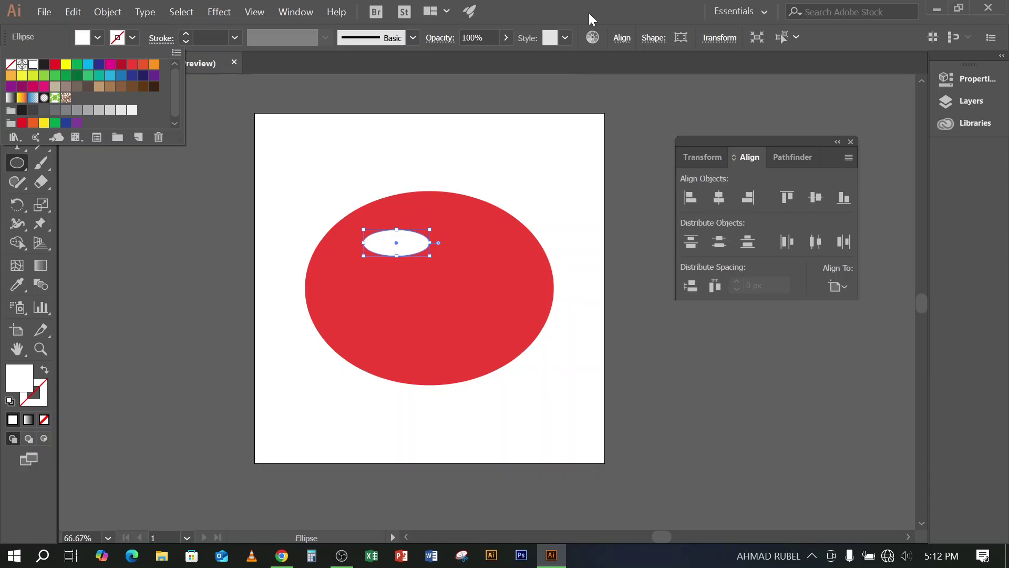
left_click(589, 15)
left_click(17, 84)
left_click(136, 149)
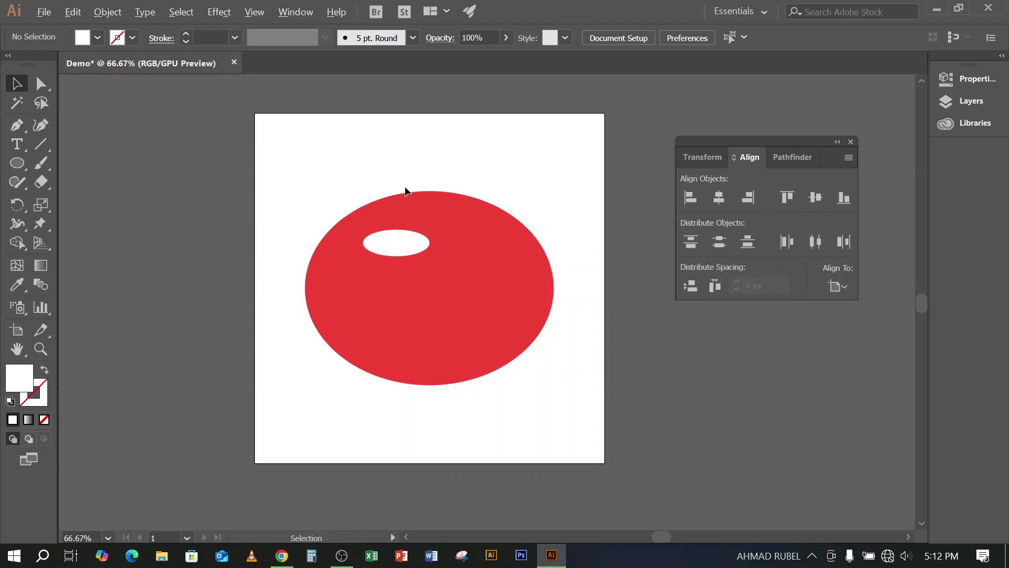
Copy the white ellipse, paste the copy in front in the same place, and fill the copy black
scroll(405, 190, "up", 1)
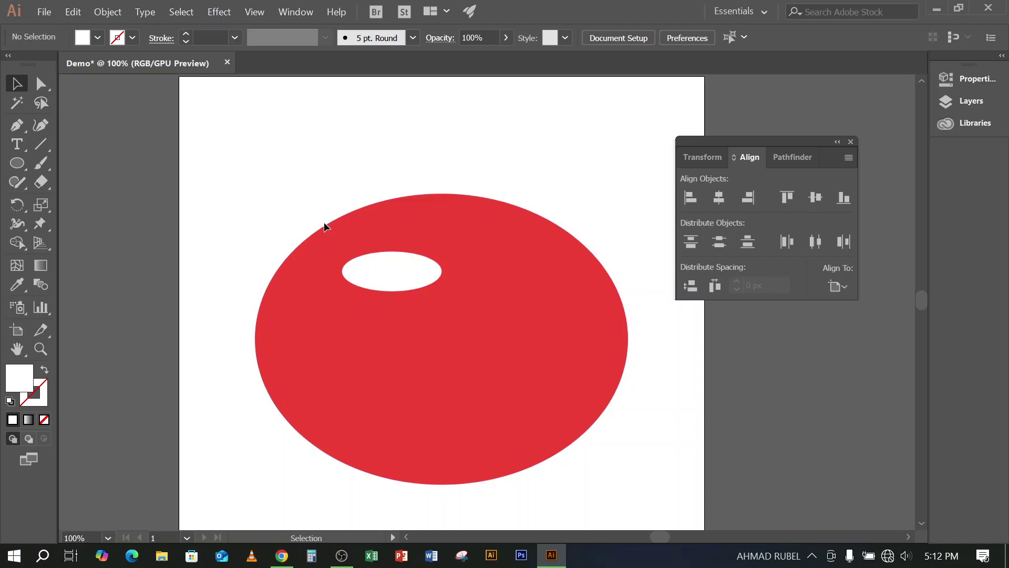
scroll(324, 219, "up", 2)
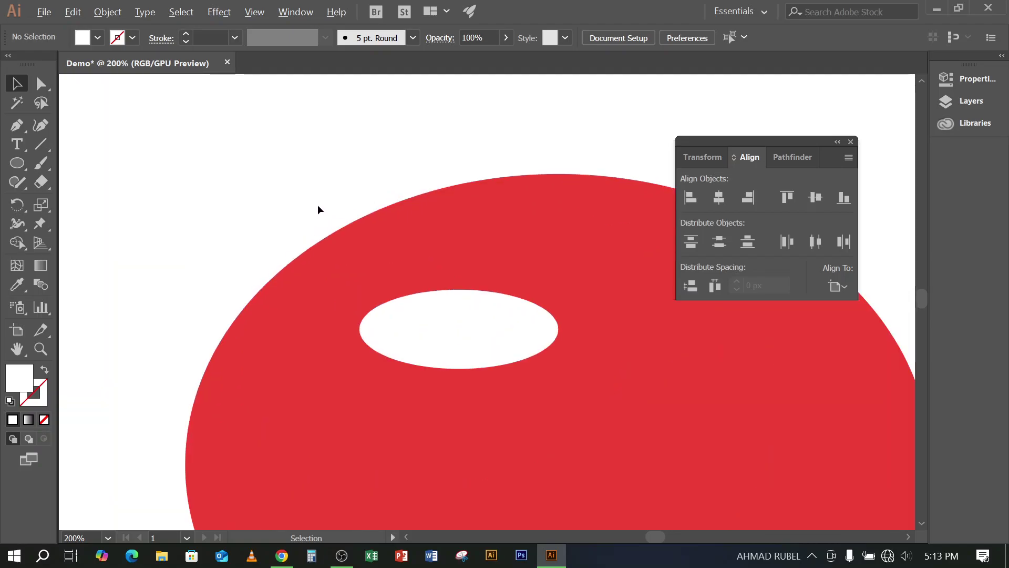
scroll(316, 201, "down", 3)
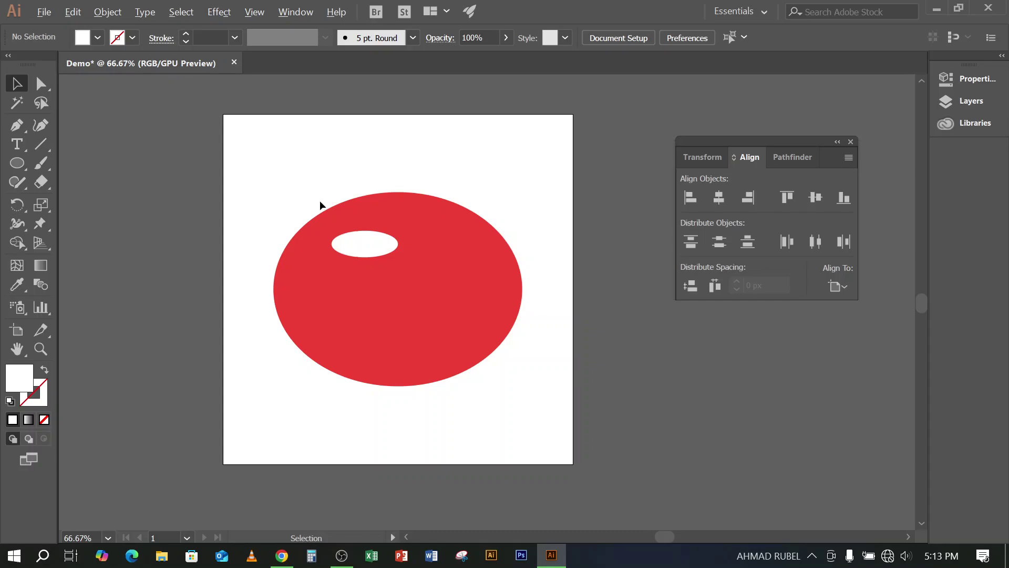
scroll(321, 204, "up", 3)
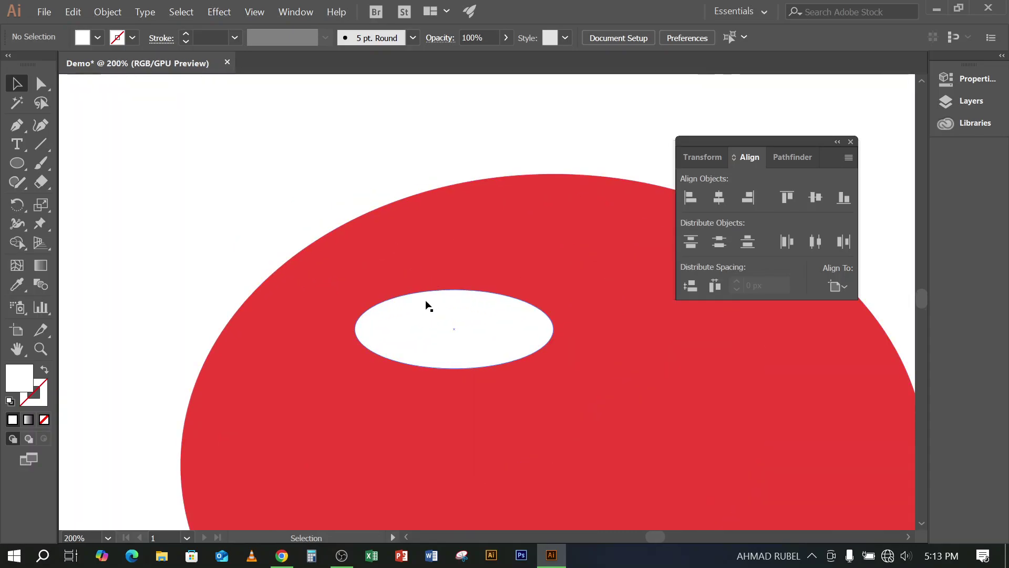
scroll(429, 306, "up", 1)
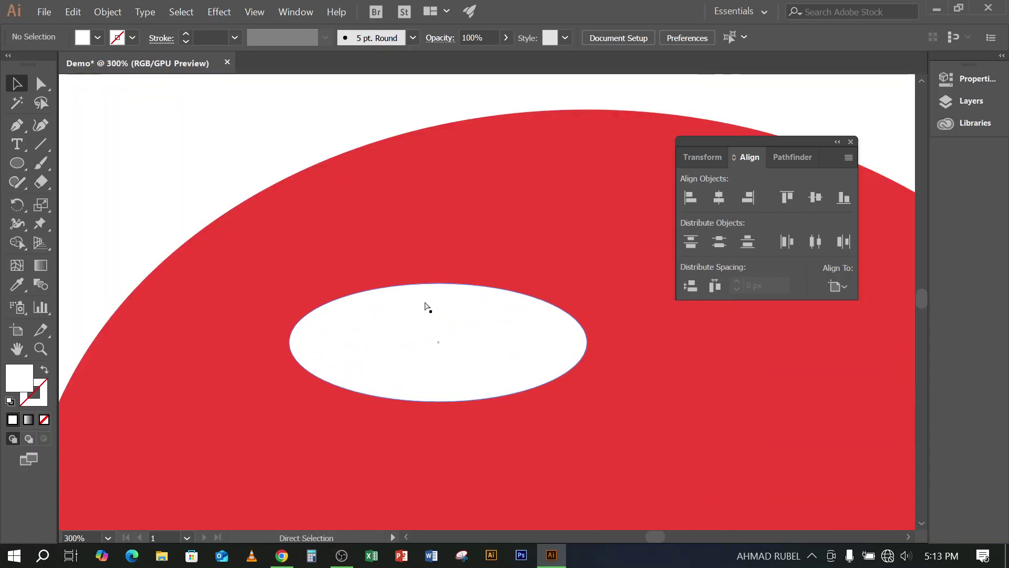
left_click(421, 336)
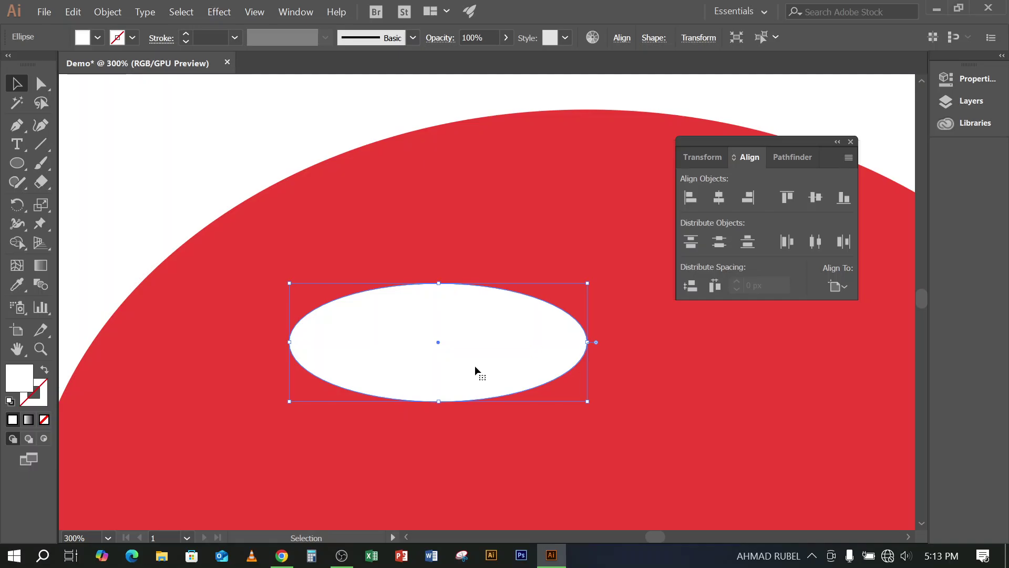
key("ctrl+c")
key("ctrl+f")
left_click(92, 40)
left_click(44, 64)
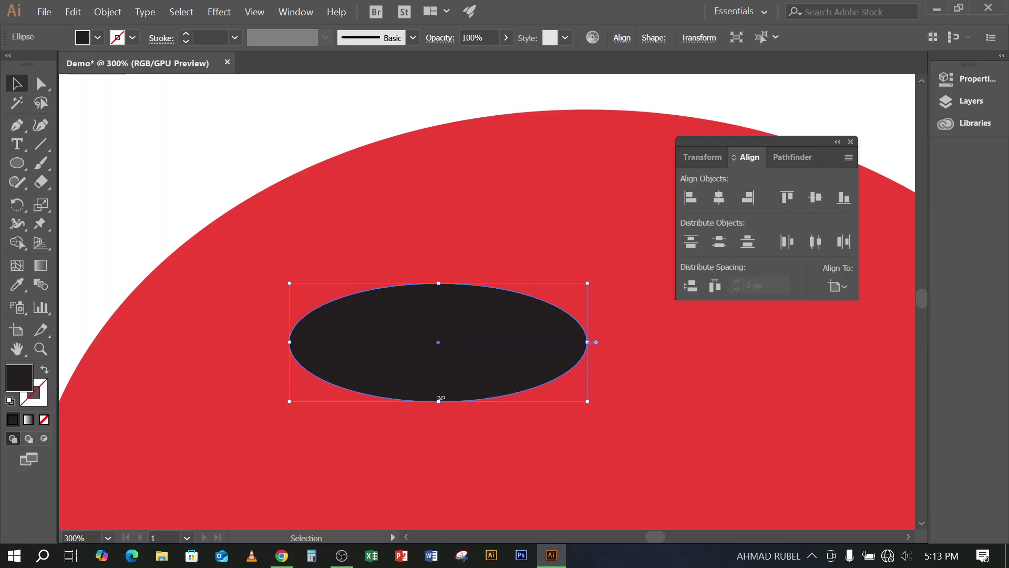
Scale the black ellipse proportionally to about half its size, keeping its top edge on the top of the white ellipse
left_click_drag(441, 398, 439, 333)
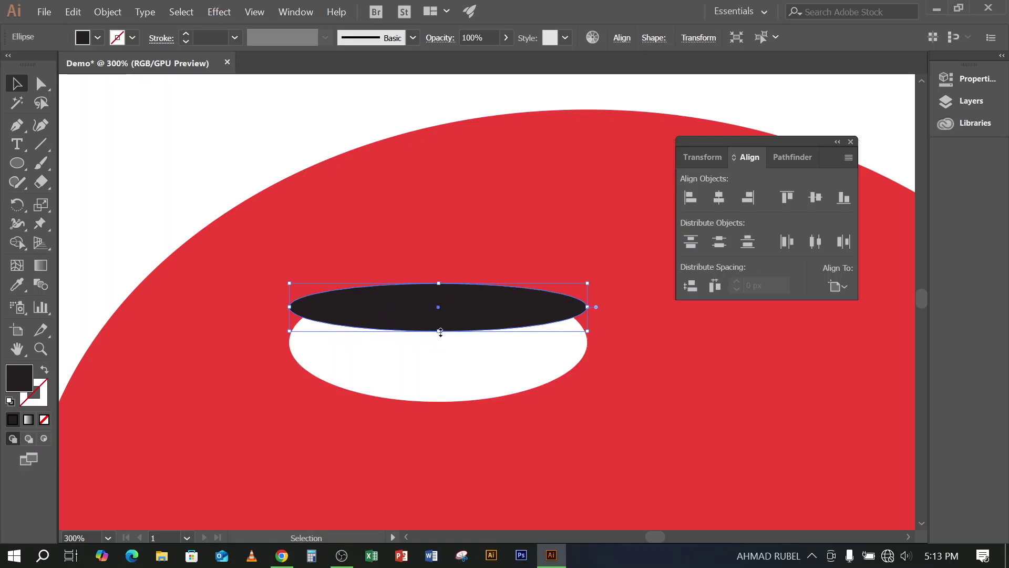
key("ctrl+z")
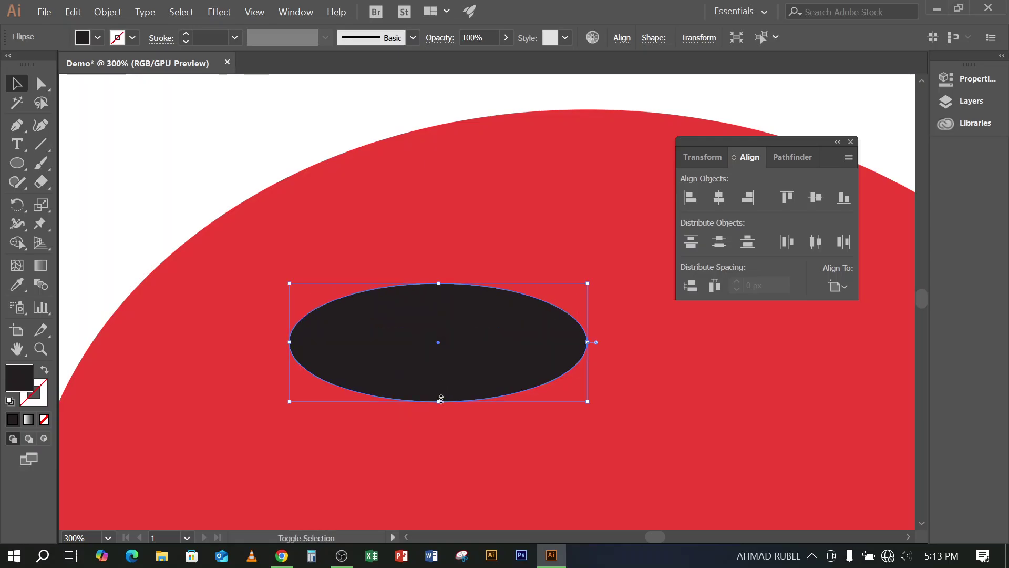
left_click_drag(439, 401, 446, 340)
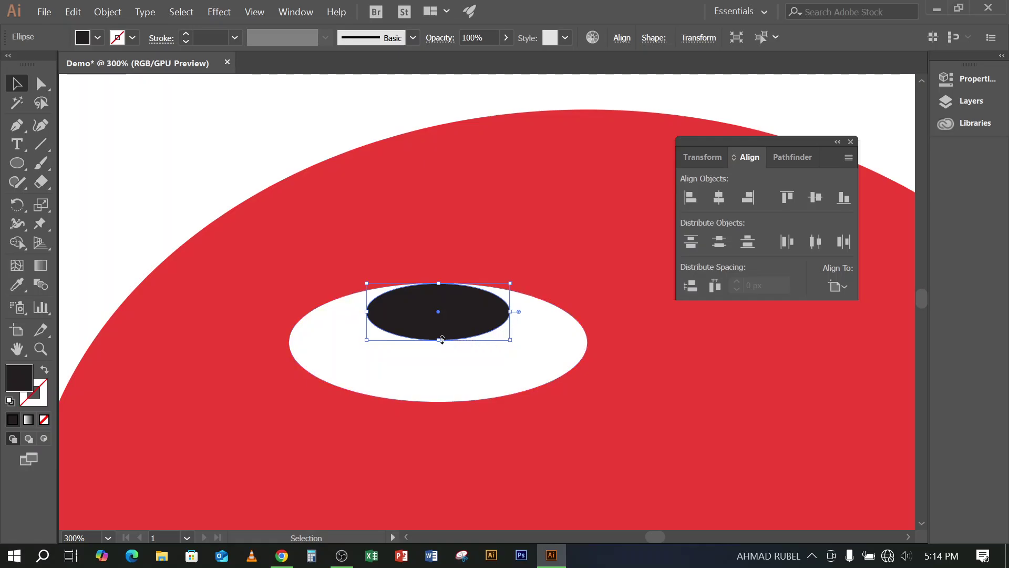
Try to stretch the small black ellipse downward past the white ellipse's lower edge, and undo the stretch
left_click_drag(441, 341, 452, 449)
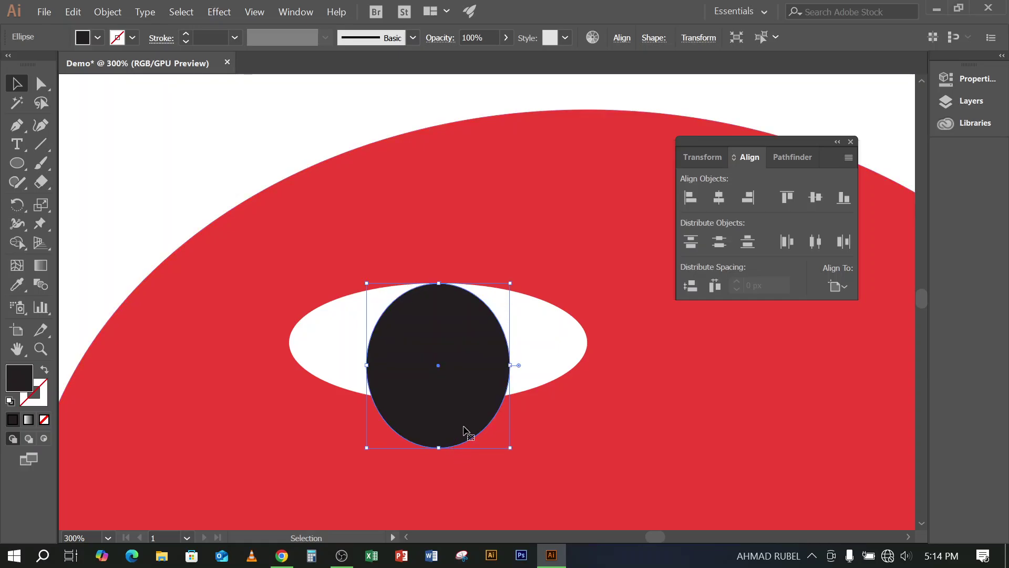
key("a")
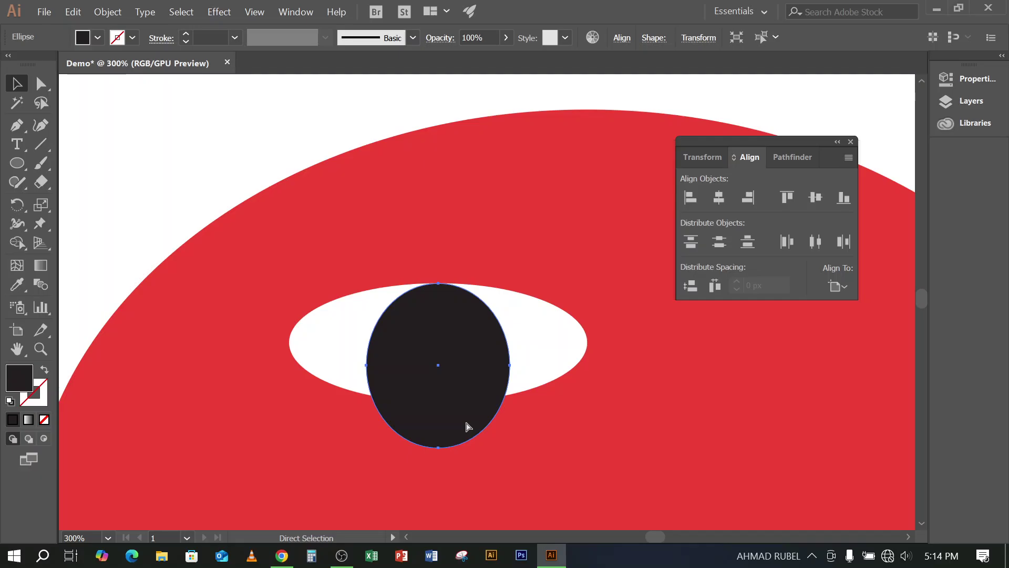
key("ctrl+z")
key("v")
Select the black and white ellipses together, select each one on its own, and clear the selection
scroll(506, 402, "down", 3)
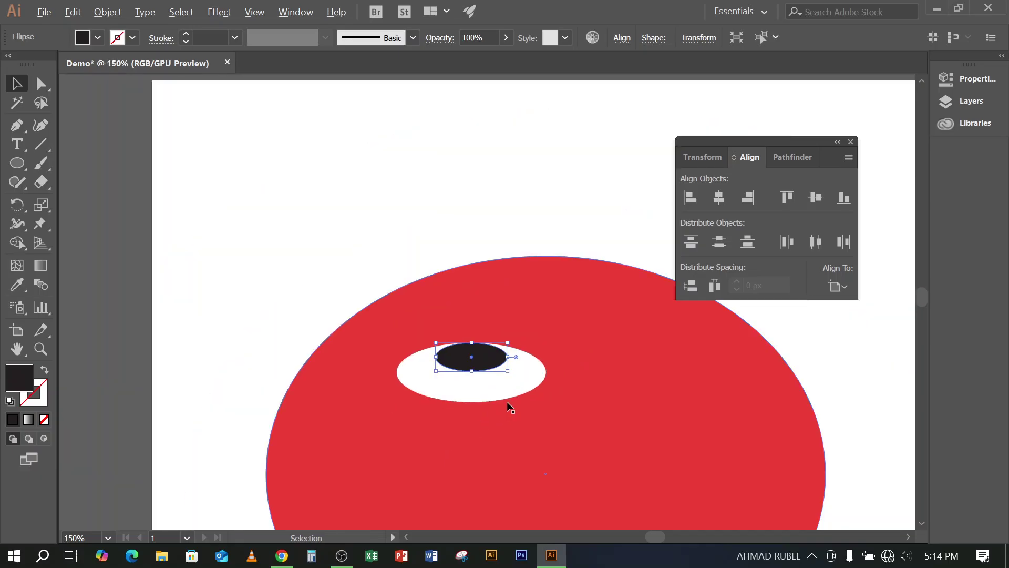
left_click(447, 295)
scroll(565, 387, "down", 5)
scroll(475, 320, "right", 3)
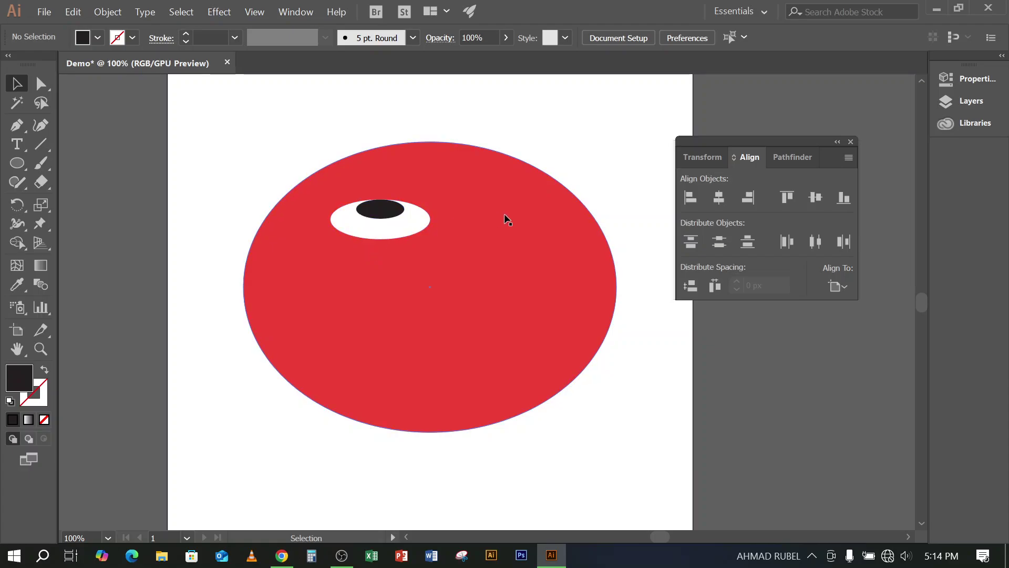
left_click(392, 213)
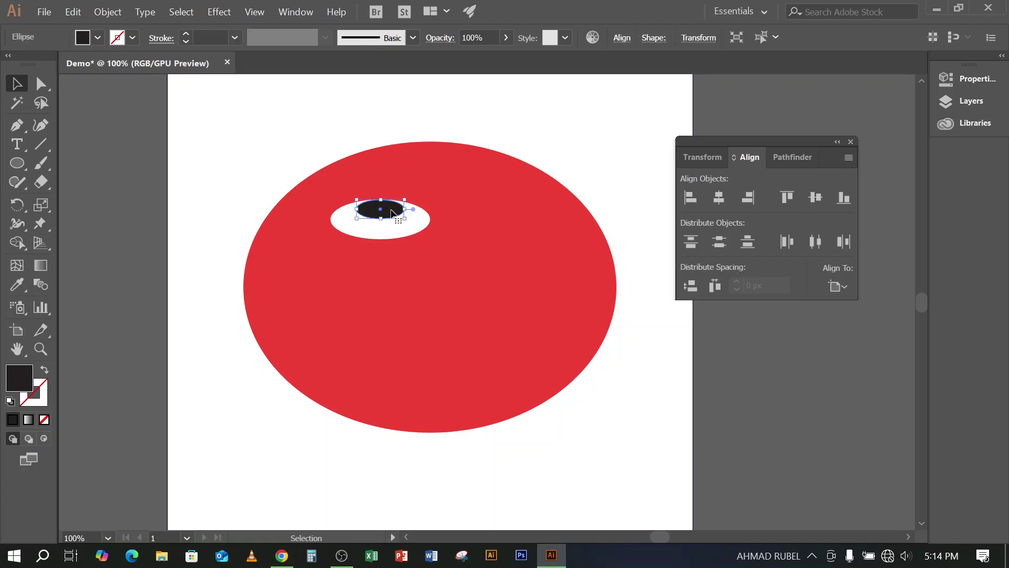
left_click(415, 228, "shift")
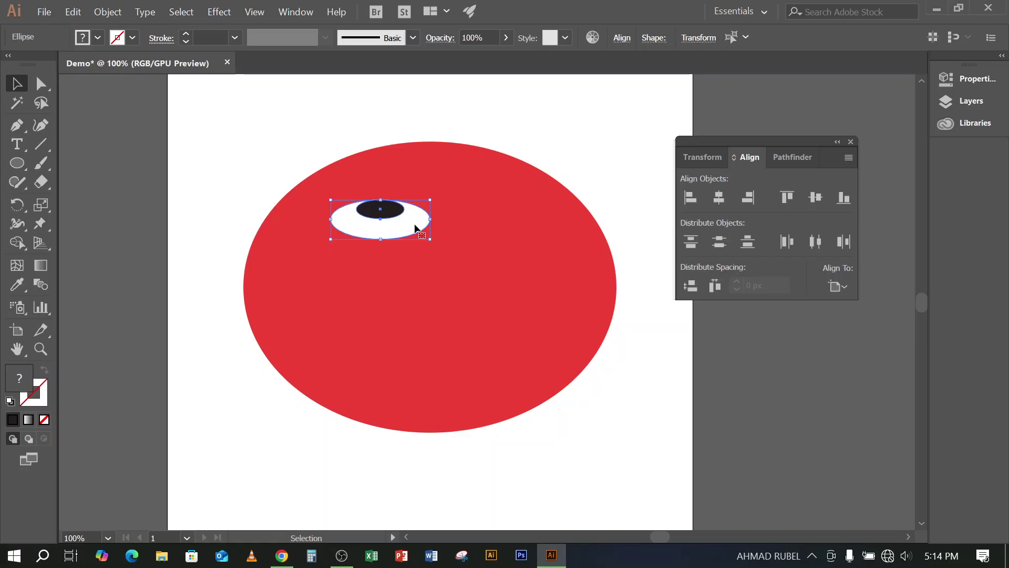
left_click(728, 386)
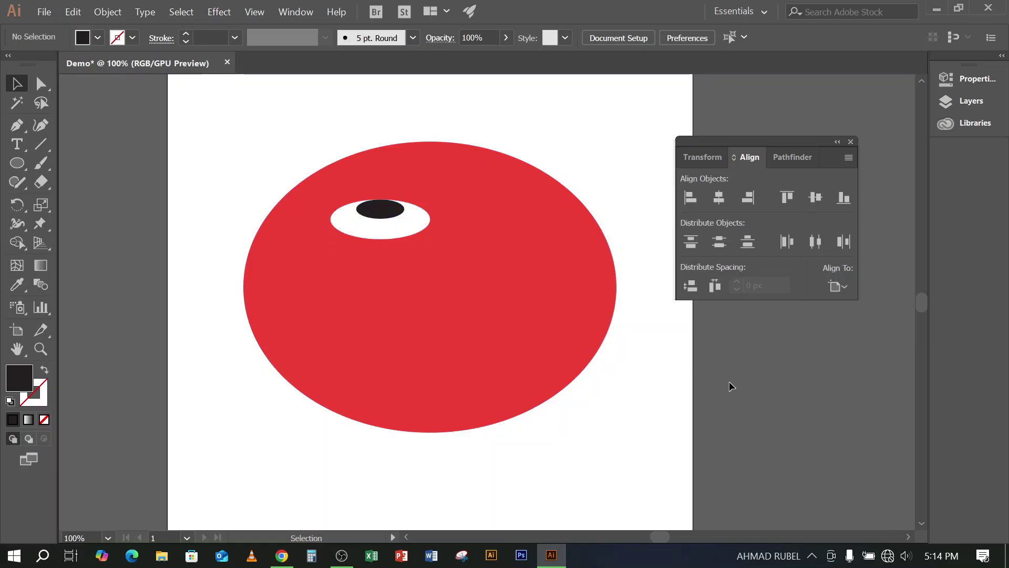
left_click(384, 213)
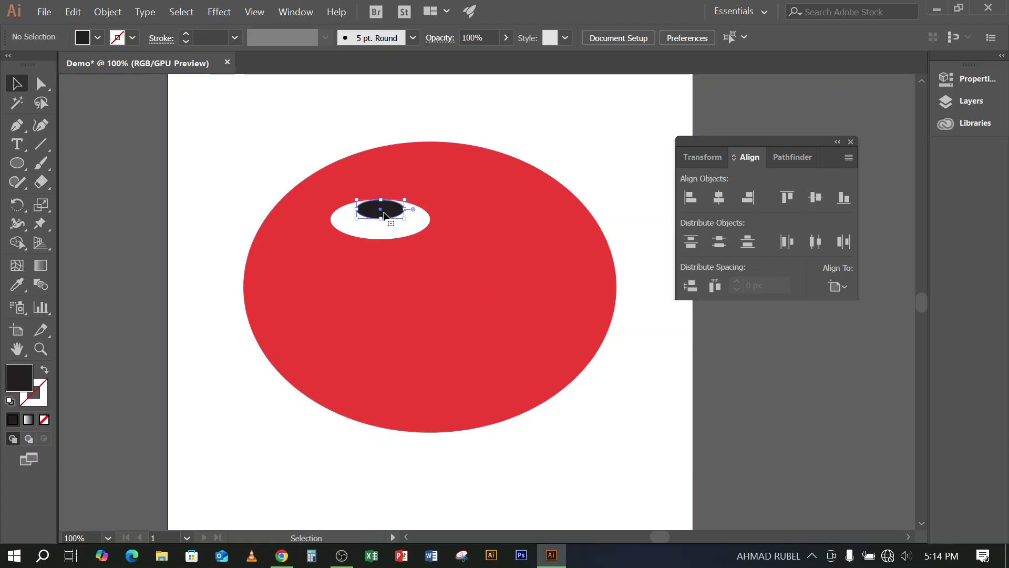
left_click(401, 236)
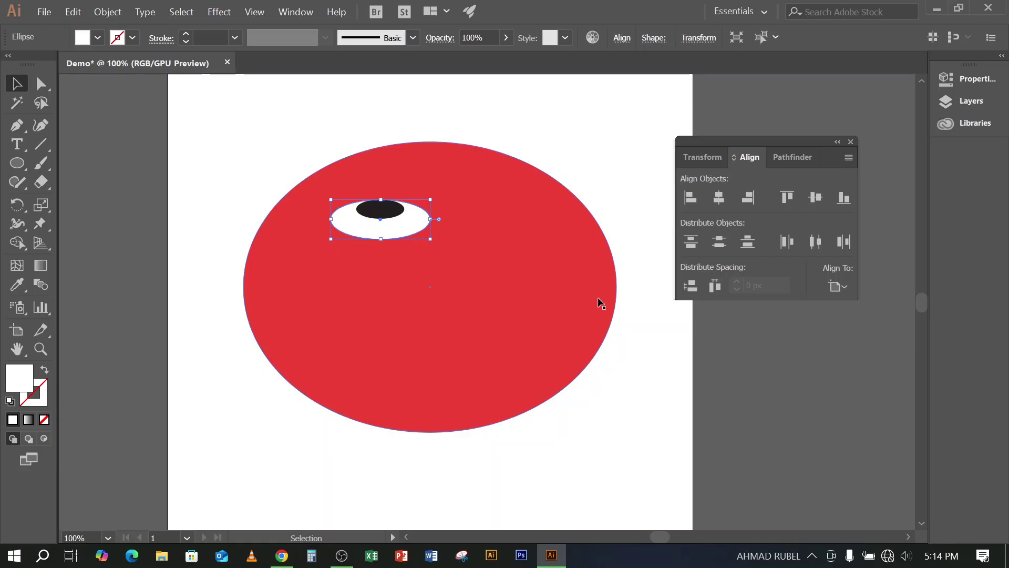
left_click(695, 346)
Select the black and white eye ellipses together, duplicate them to the right side of the red ellipse, and deselect the copy
left_click(390, 215)
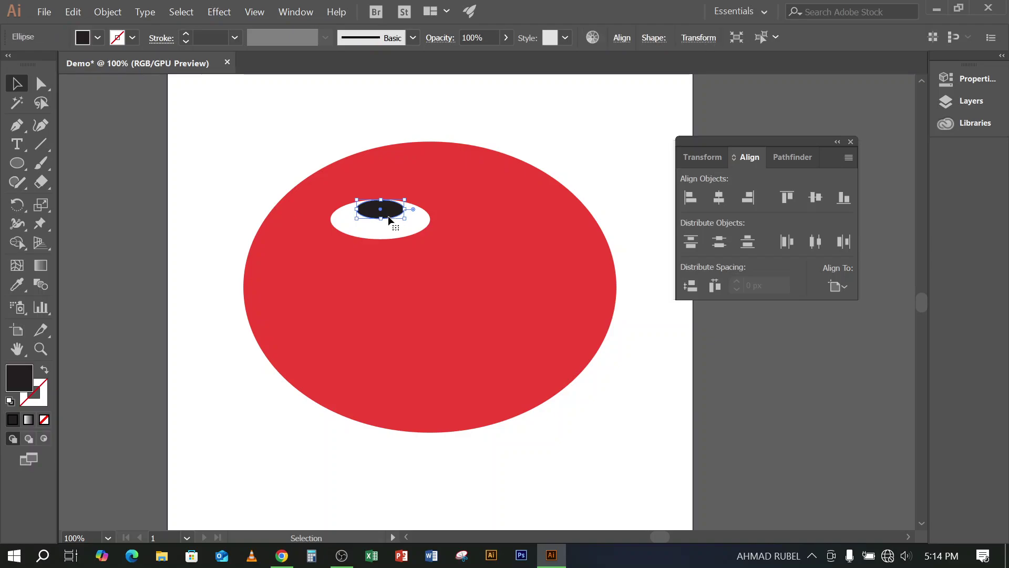
left_click(421, 225, "shift")
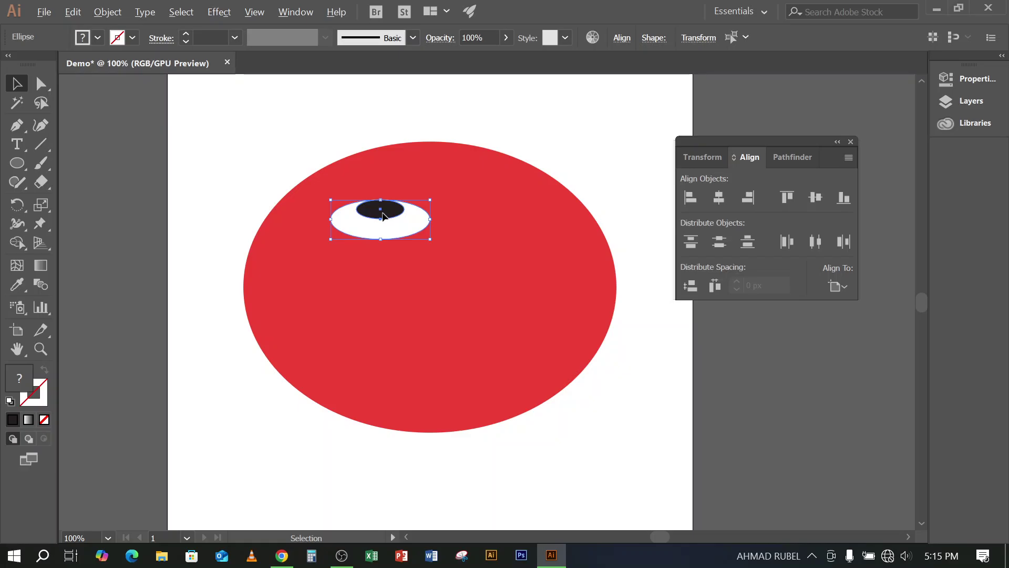
left_click_drag(383, 216, 505, 216)
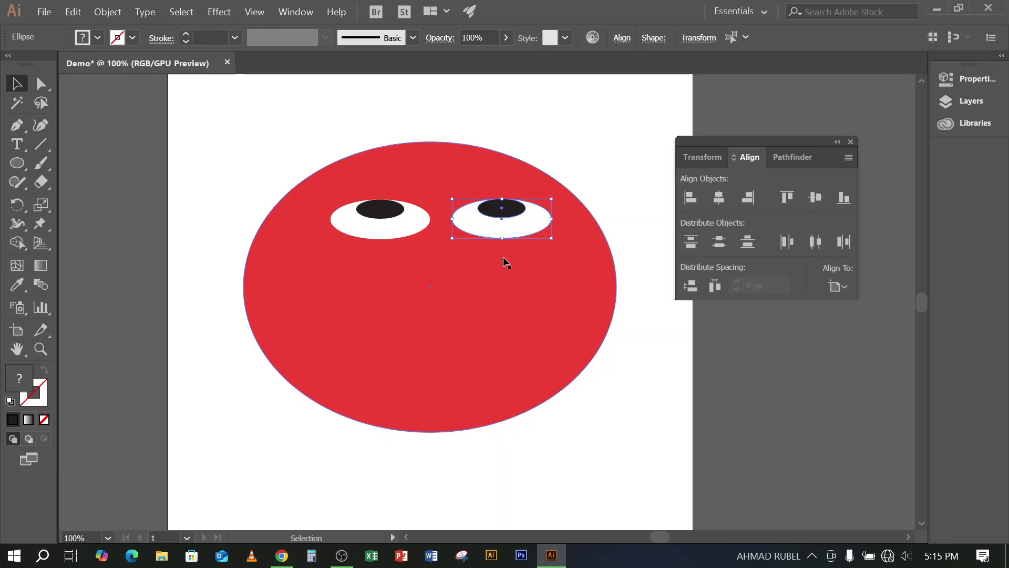
left_click(731, 354)
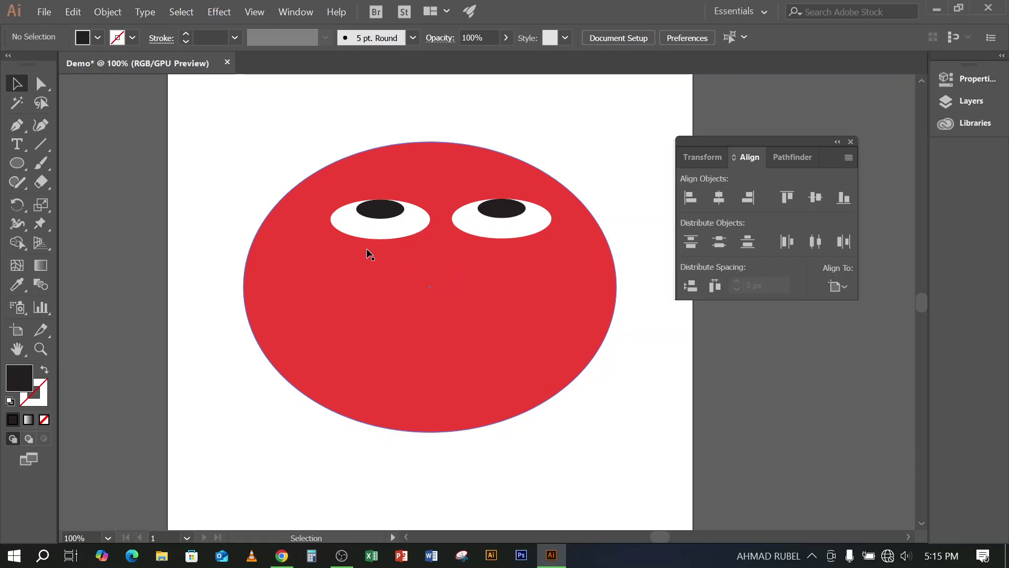
Select the left eye's two ellipses together, select its black and white parts separately, and deselect everything
left_click(387, 212)
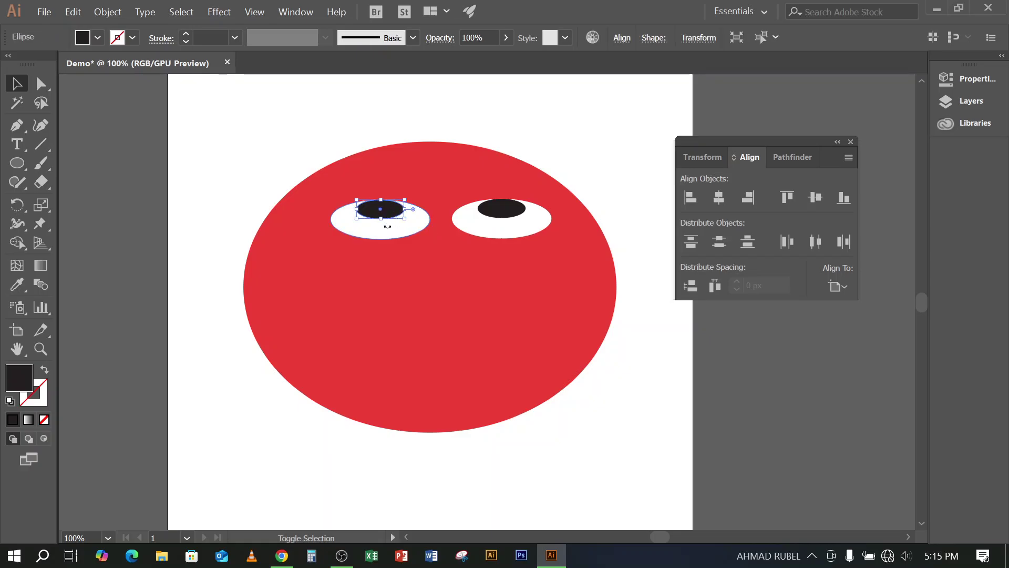
left_click(388, 235, "shift")
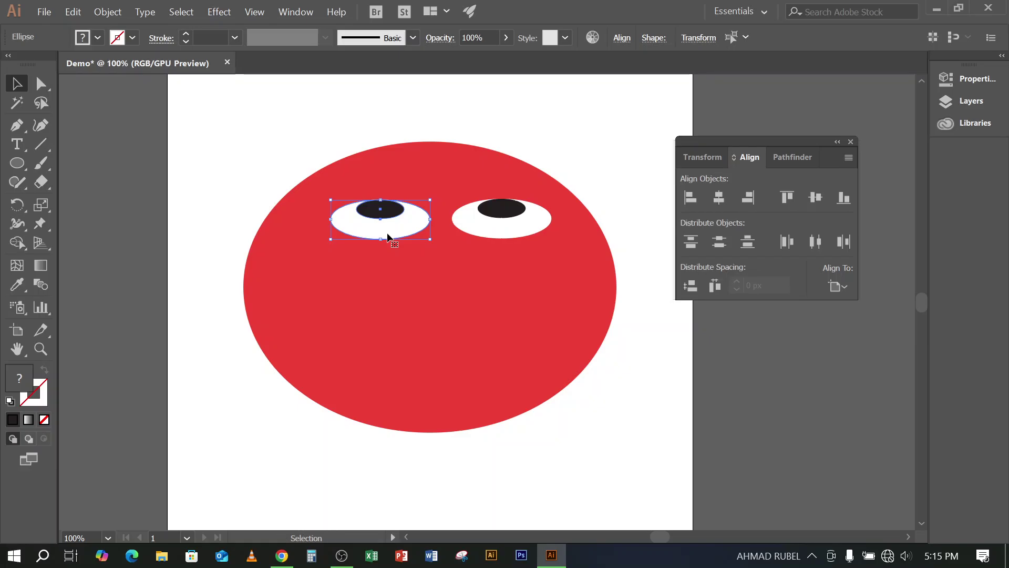
left_click(332, 138)
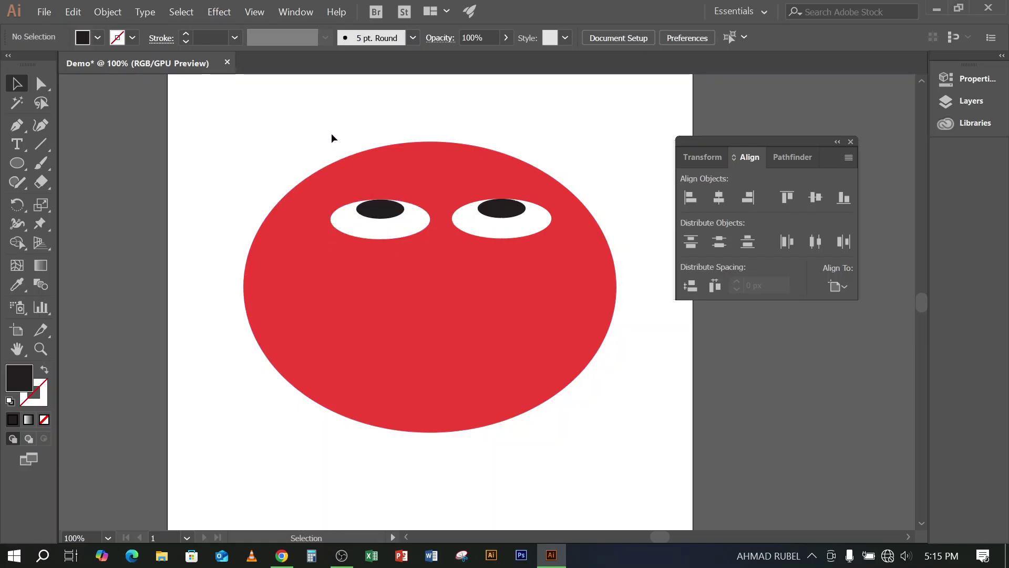
left_click(376, 212)
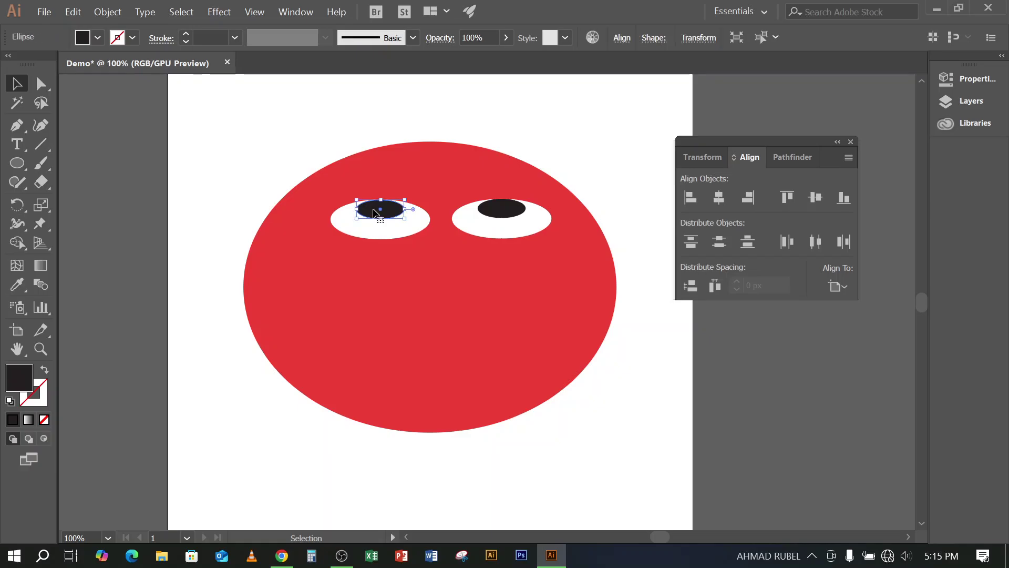
left_click(384, 239)
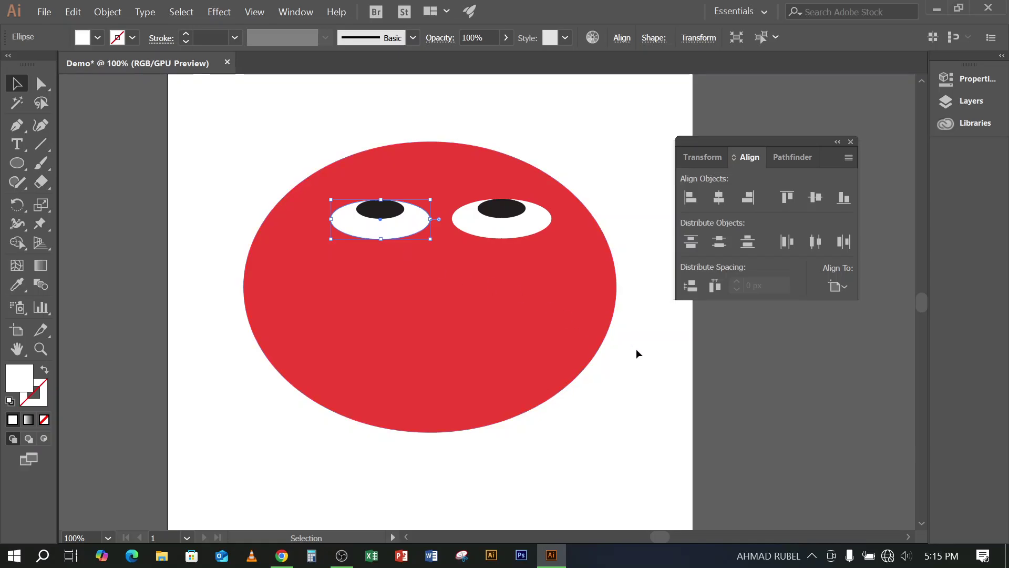
left_click(634, 307)
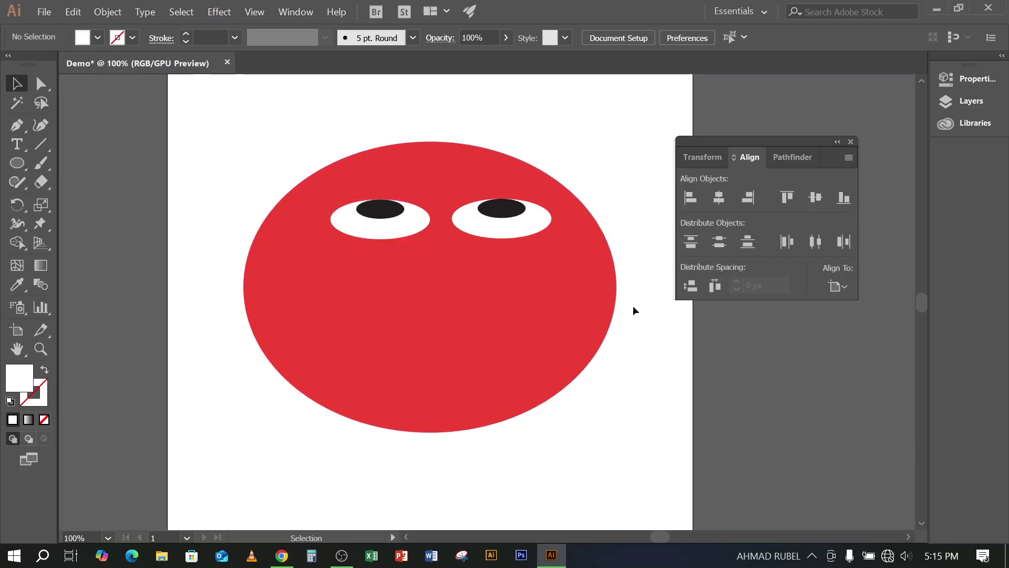
Delete the black and white ellipses of the duplicated right eye
left_click(510, 216)
key("Delete")
left_click(512, 230)
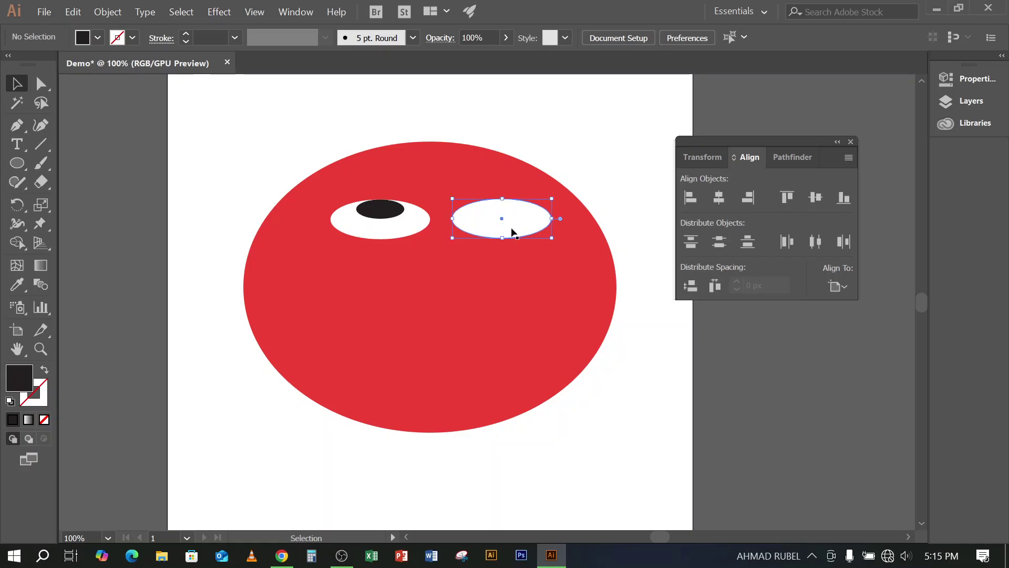
key("Delete")
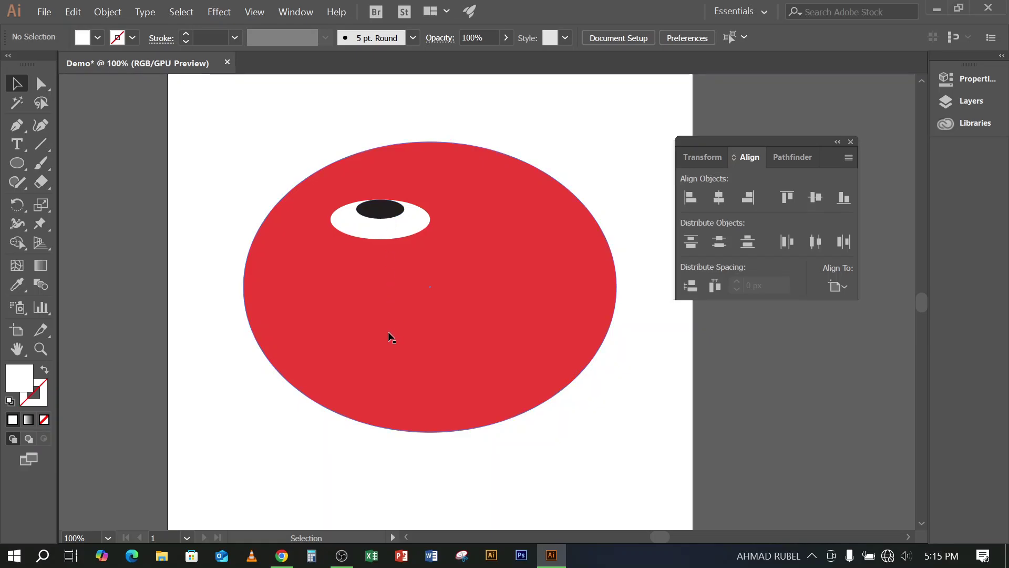
left_click(342, 556)
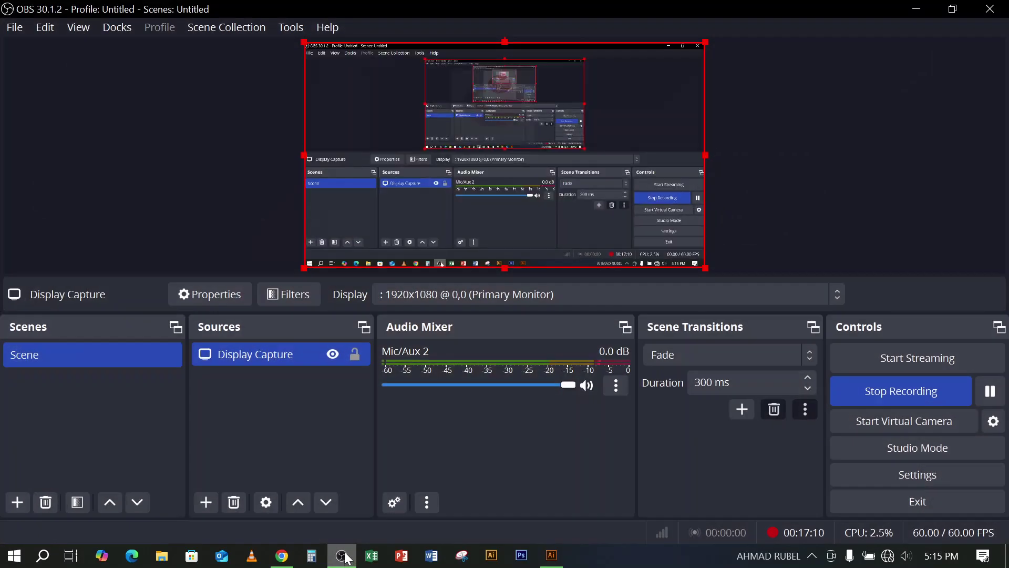
left_click(988, 394)
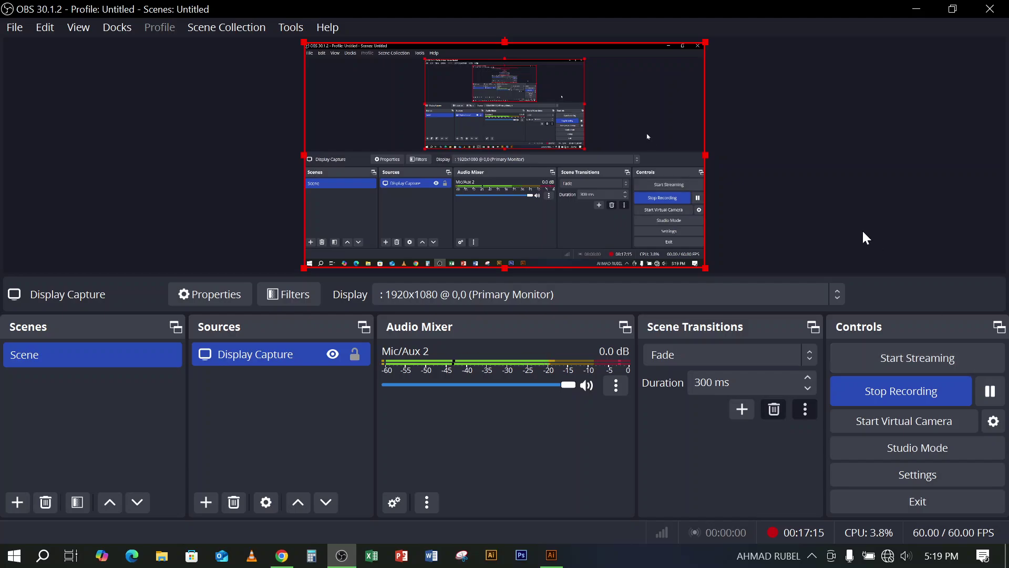
left_click(916, 7)
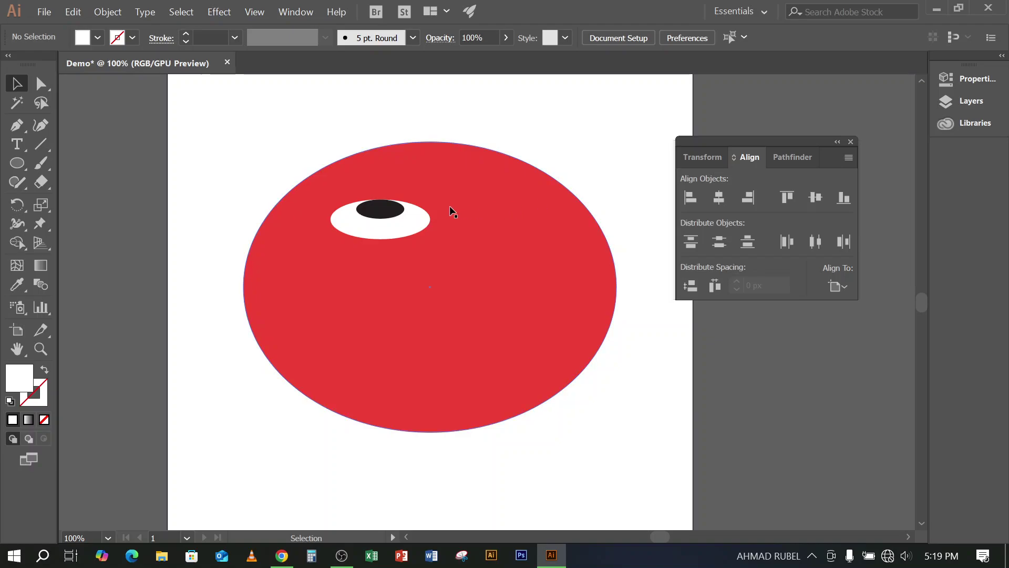
Duplicate the left eye's black and white ellipses together straight across to the right side of the red ellipse
left_click(399, 211)
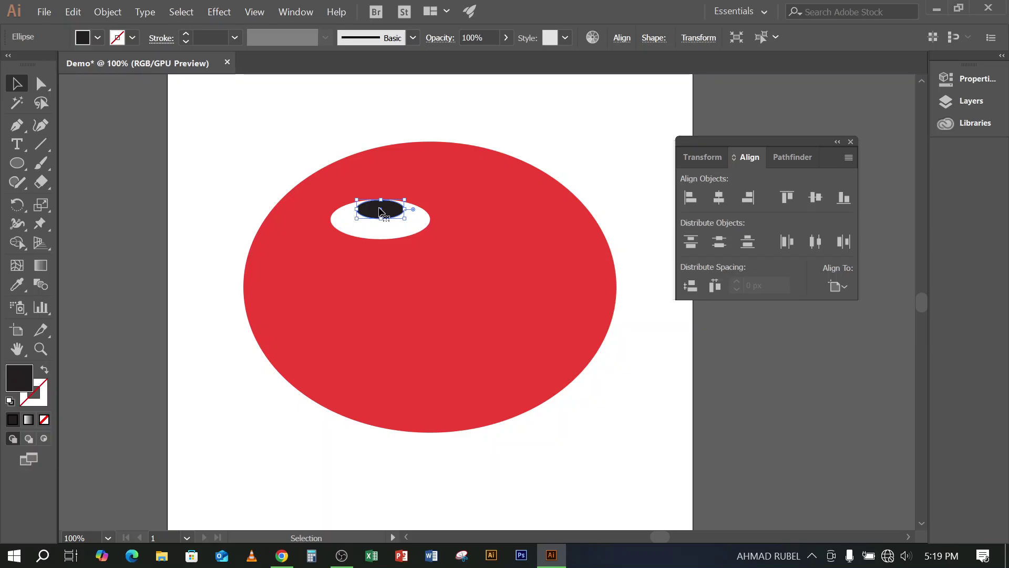
left_click(391, 230, "shift")
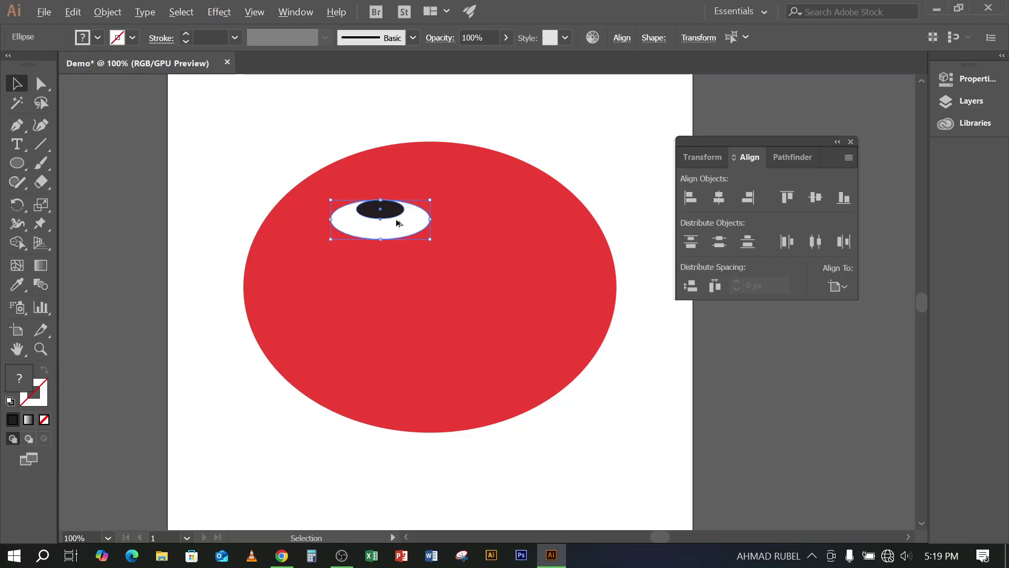
left_click_drag(384, 214, 519, 214)
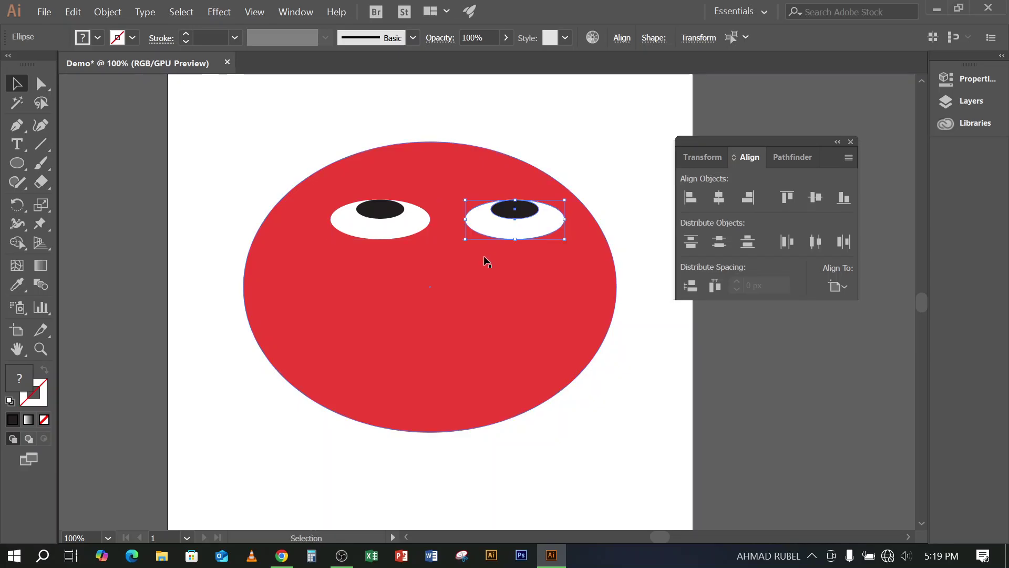
Nudge the duplicated eye slightly left, closer to the first eye, and deselect it
key("Left")
key("Left")
key("Left")
key("Left")
key("Left")
key("Left")
key("Left")
key("Left")
key("Left")
key("Left")
key("Left")
key("Left")
key("Left")
key("Left")
key("Left")
key("Left")
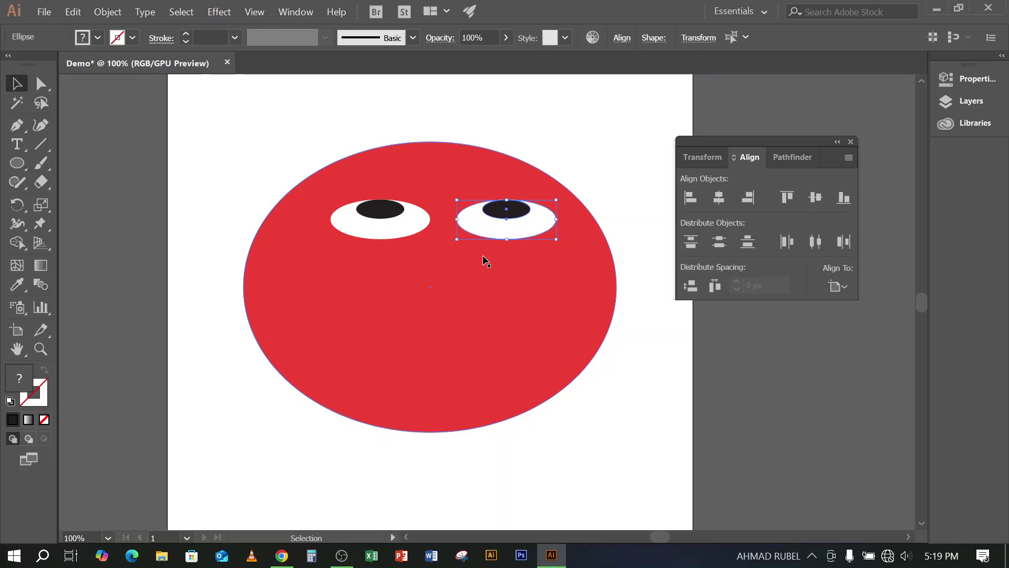
left_click(639, 317)
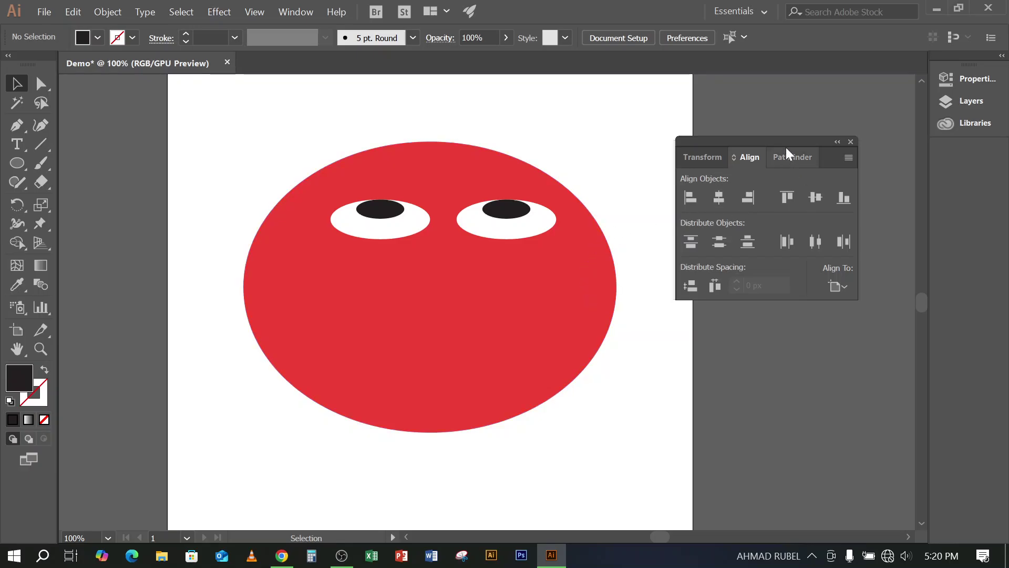
Move the floating Align panel off the artboard and leave the Selection tool active
left_click_drag(786, 140, 835, 101)
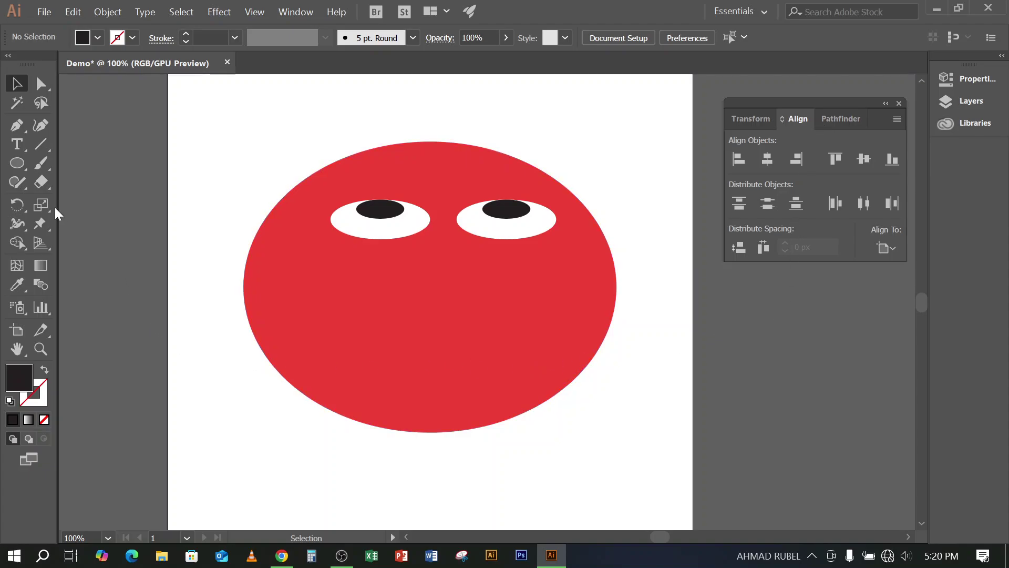
left_click(21, 163)
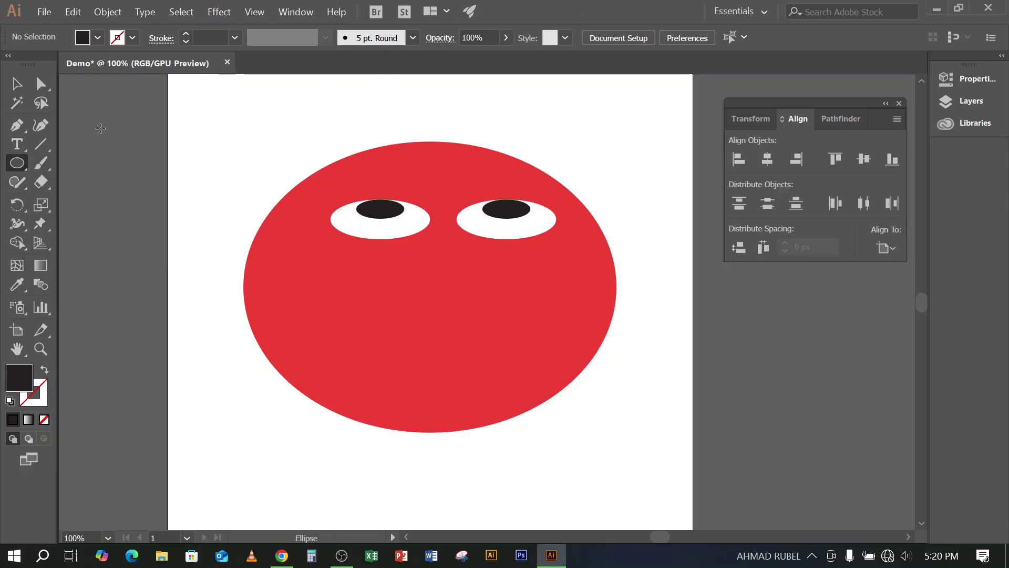
key("v")
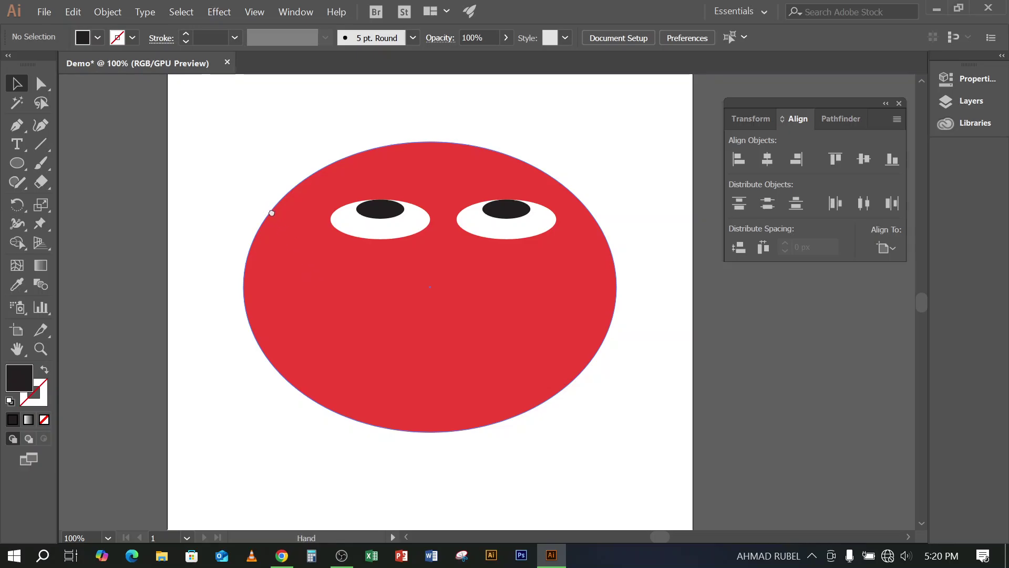
Draw three separate black ellipses side by side on the empty canvas beside the artboard
left_click_drag(272, 213, 584, 260)
left_click(18, 162)
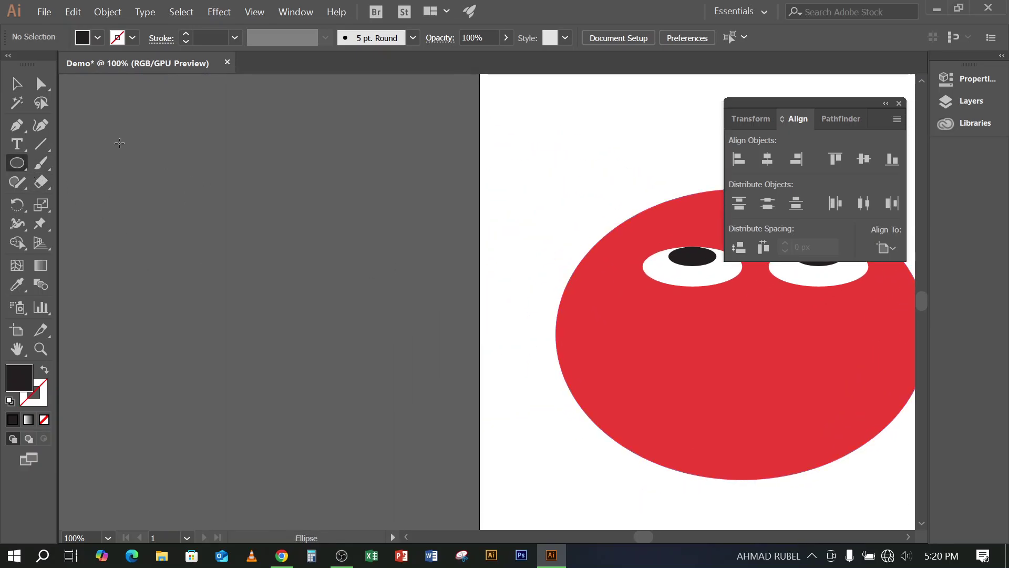
left_click_drag(120, 143, 185, 221)
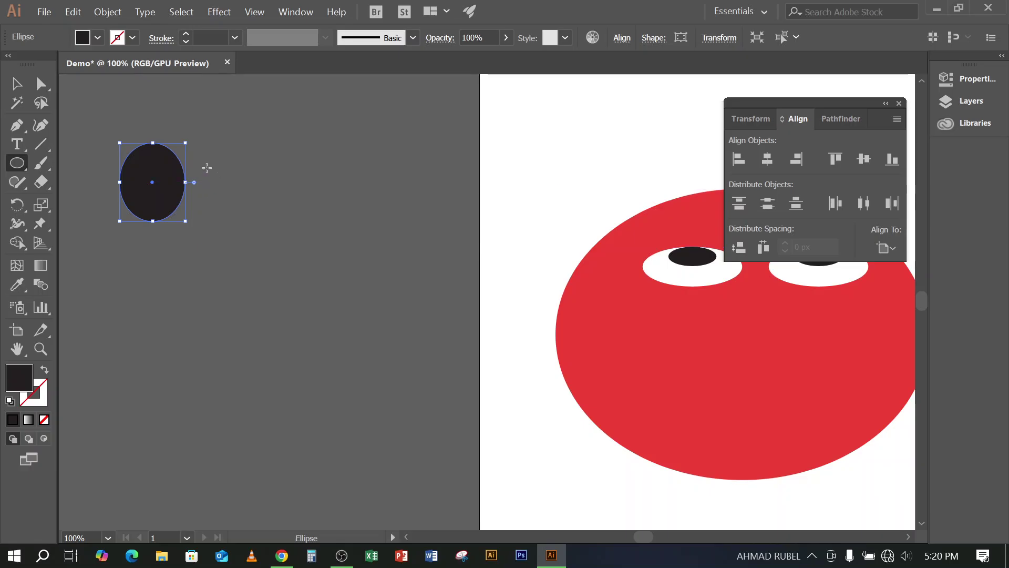
left_click_drag(207, 164, 256, 242)
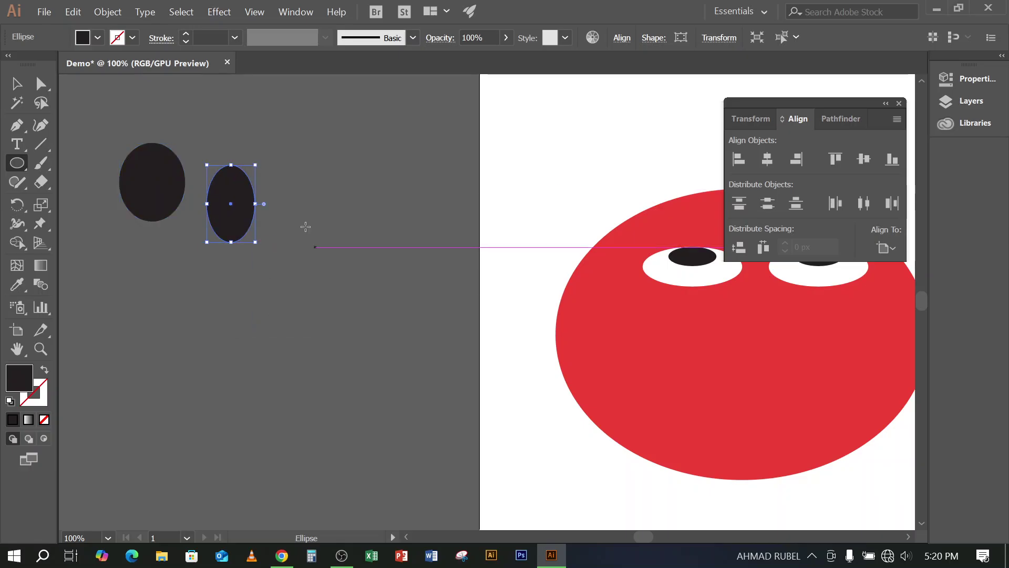
left_click_drag(275, 142, 310, 227)
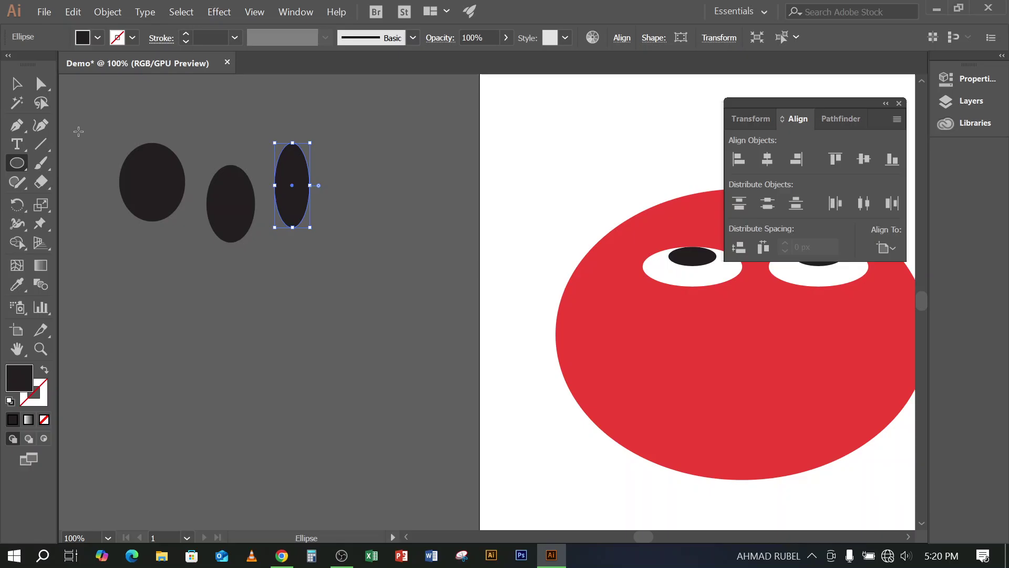
Select the three black ellipses together as one selection, and deselect them
left_click(17, 83)
left_click(163, 180)
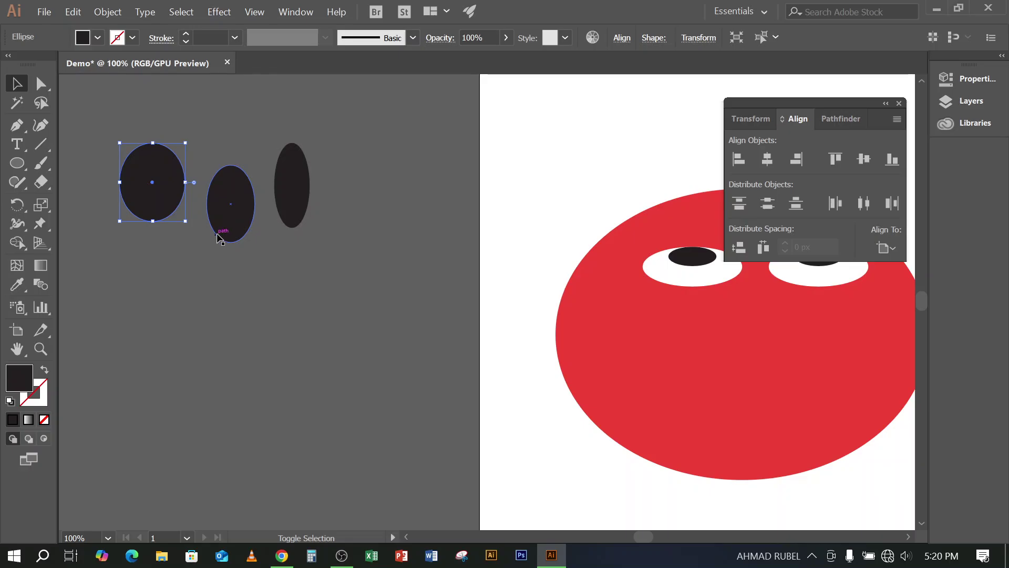
left_click(234, 209, "shift")
left_click(291, 208, "shift")
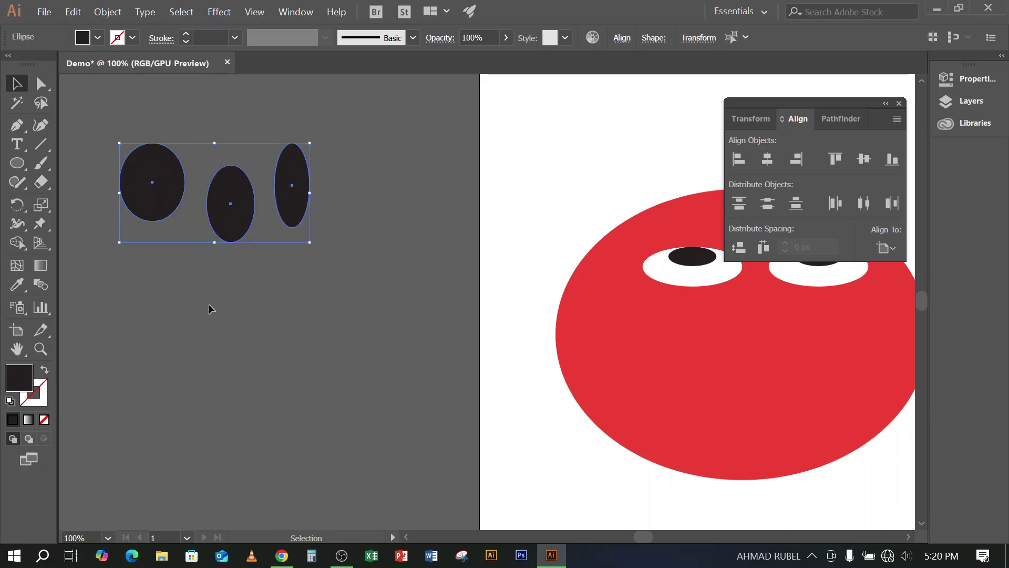
left_click(195, 354)
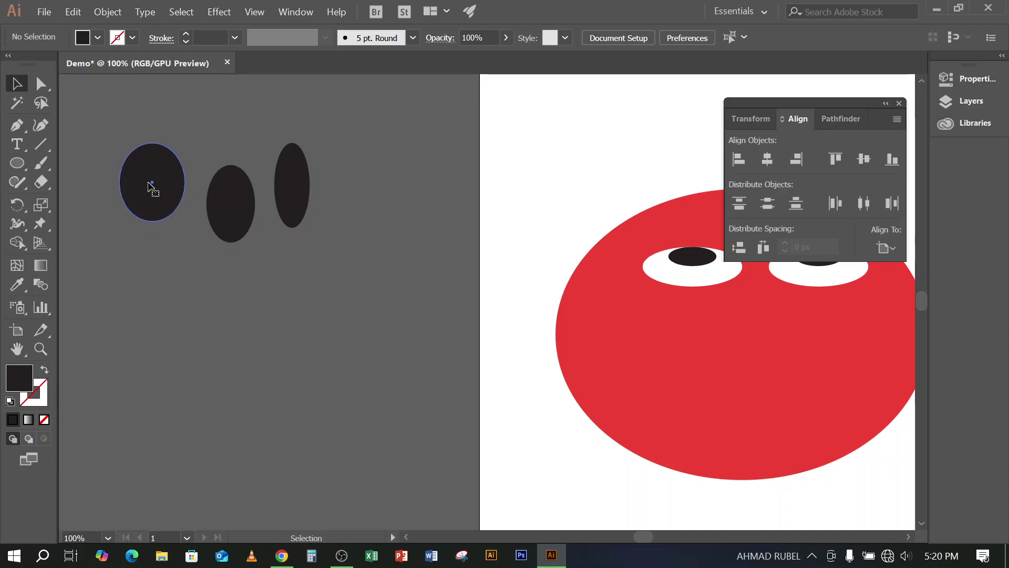
Select each of the three black ellipses individually, and select all three together starting from the widest one
left_click(150, 188)
left_click(239, 215)
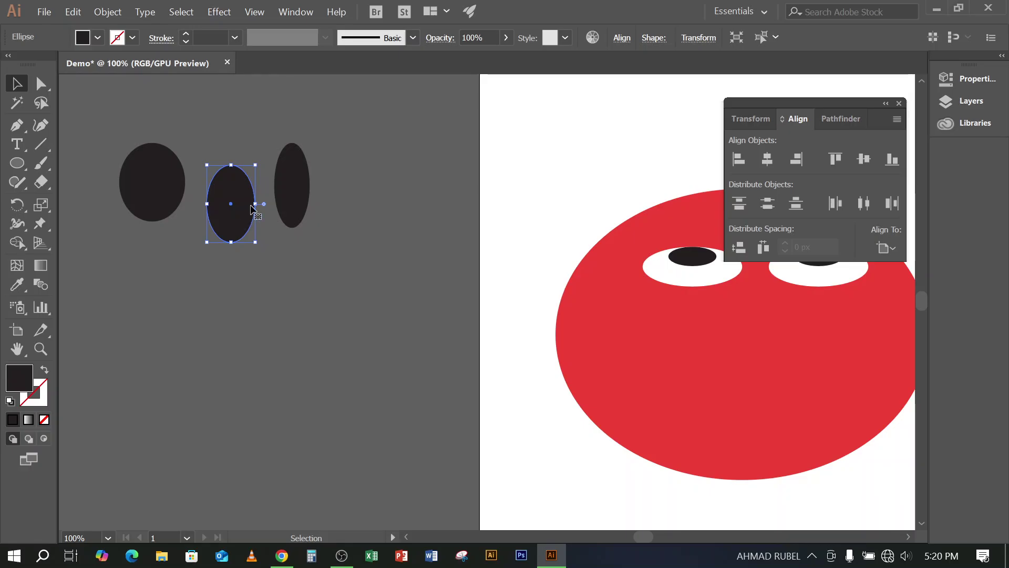
left_click(295, 179)
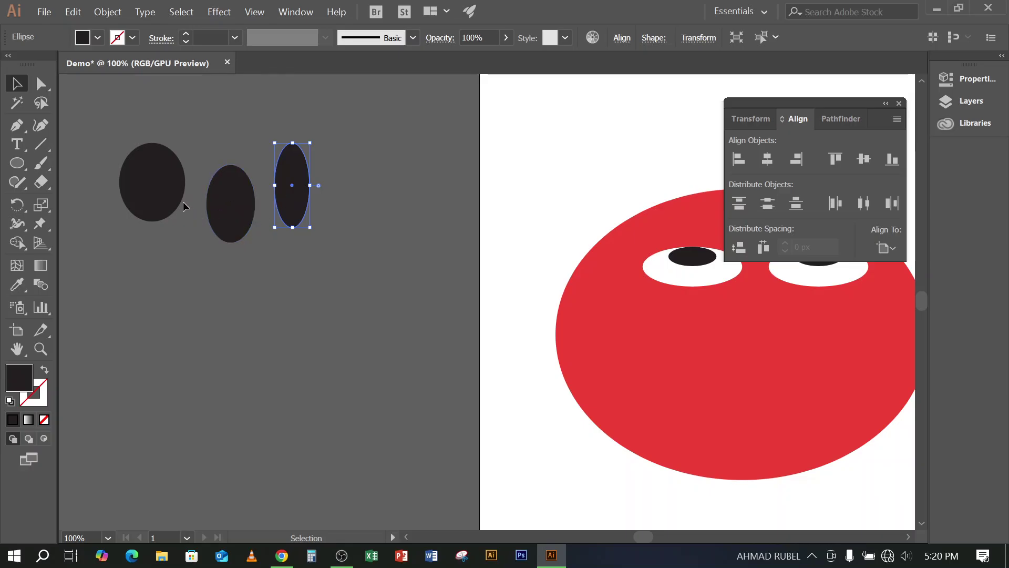
left_click(156, 185)
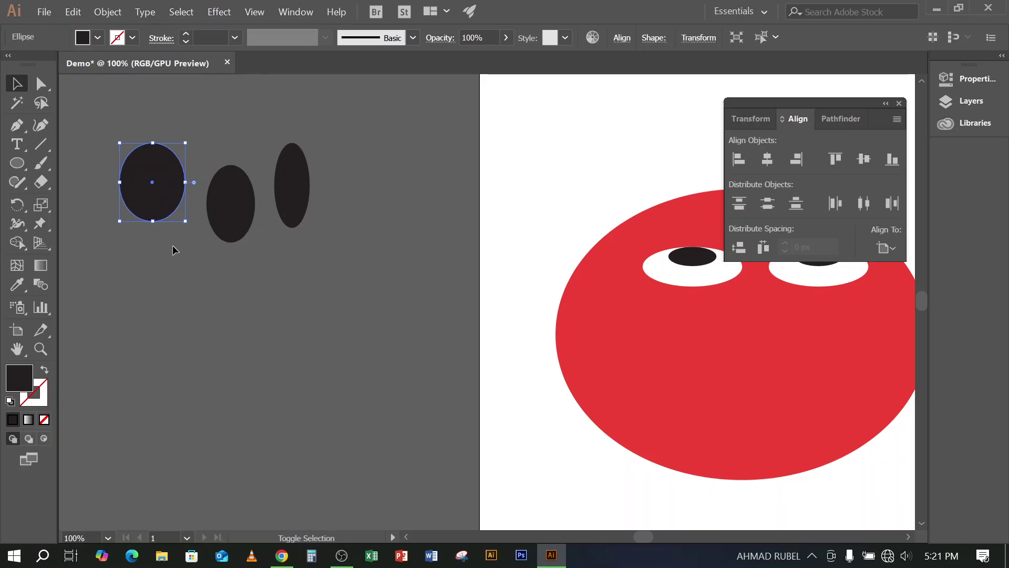
left_click(251, 211, "shift")
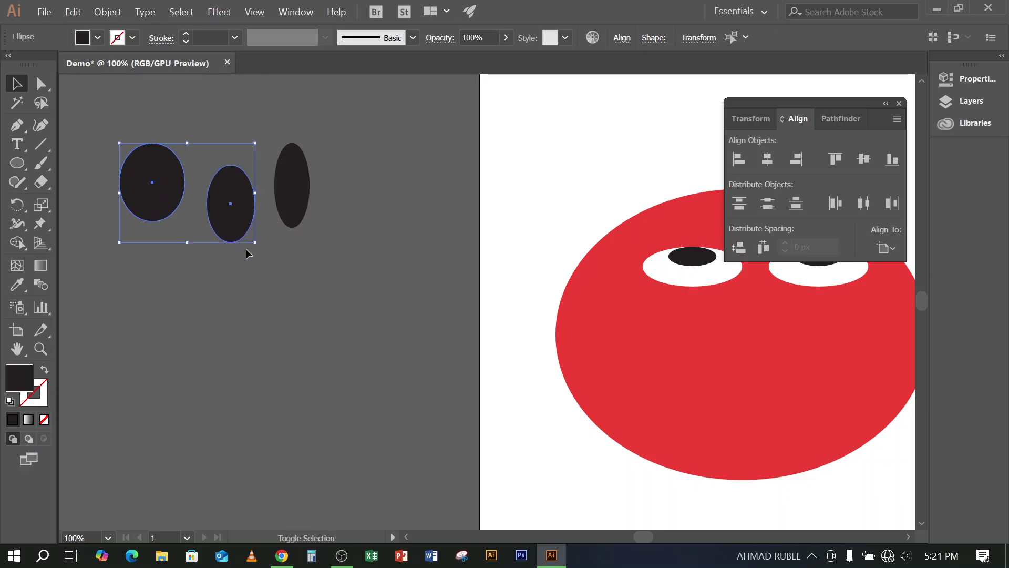
left_click(291, 197, "shift")
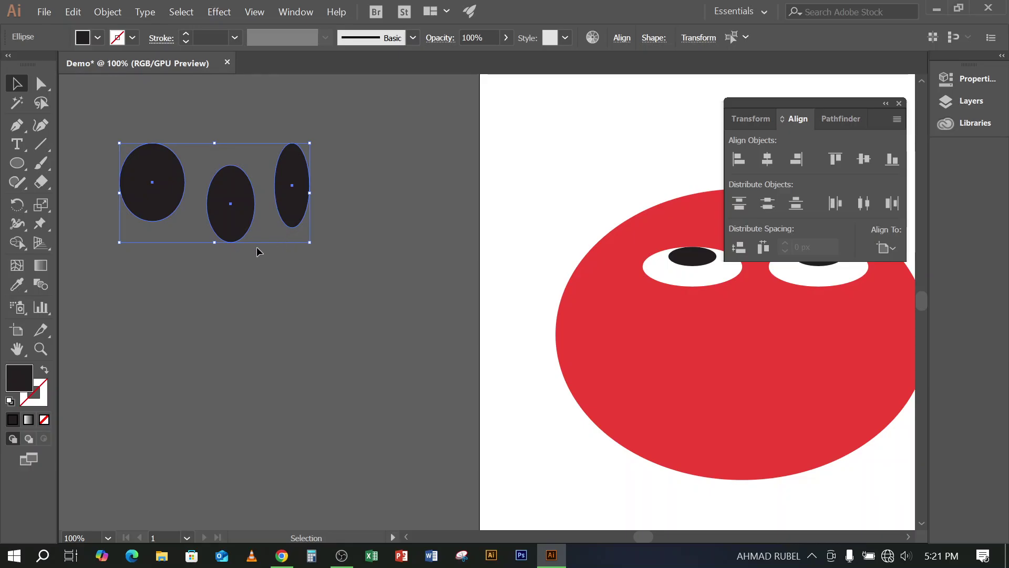
Move the three selected ellipses slightly down and duplicate them downward three times to form stacked rows
left_click_drag(234, 207, 227, 250)
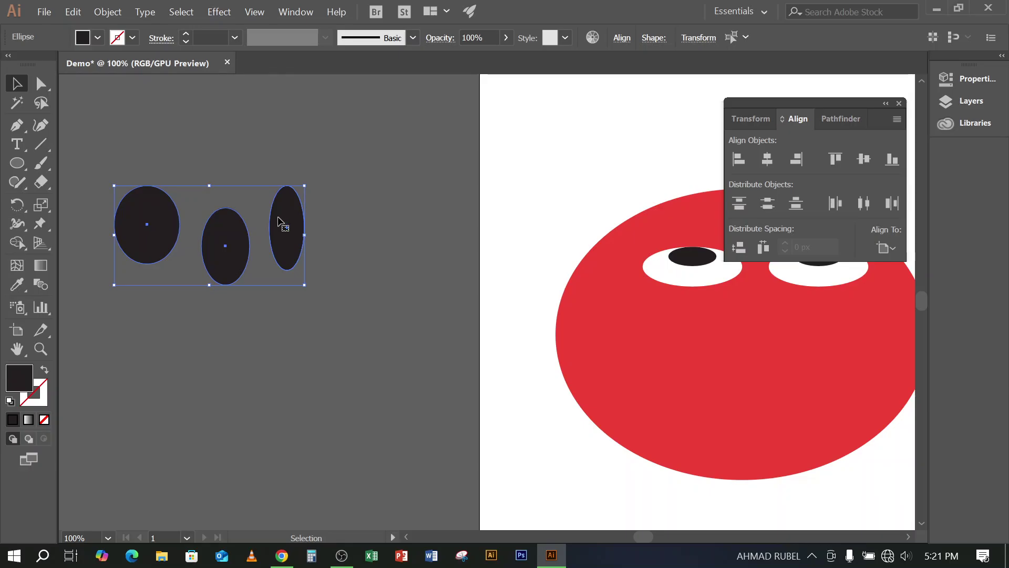
scroll(278, 216, "down", 3)
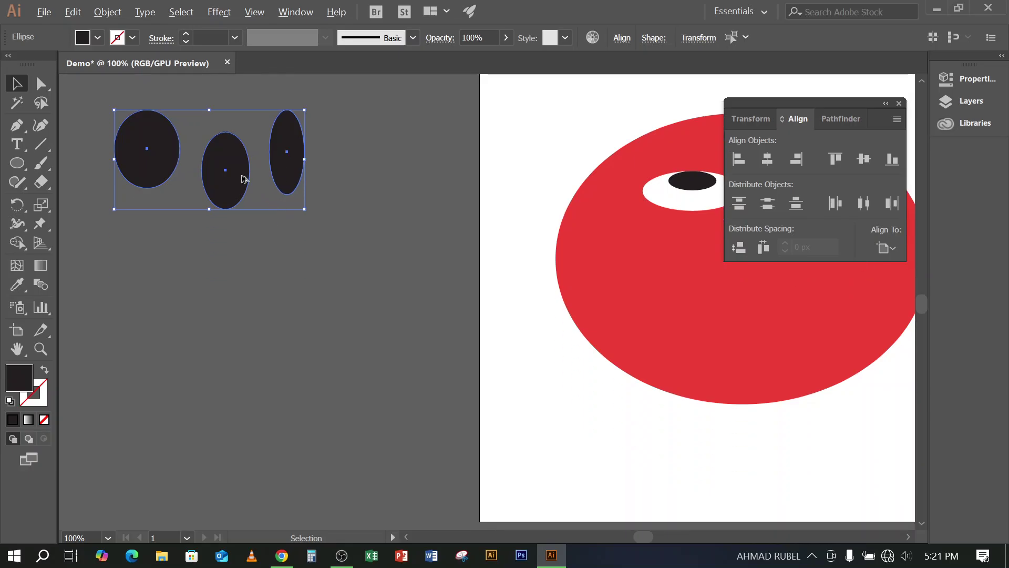
left_click_drag(232, 175, 248, 309, "alt")
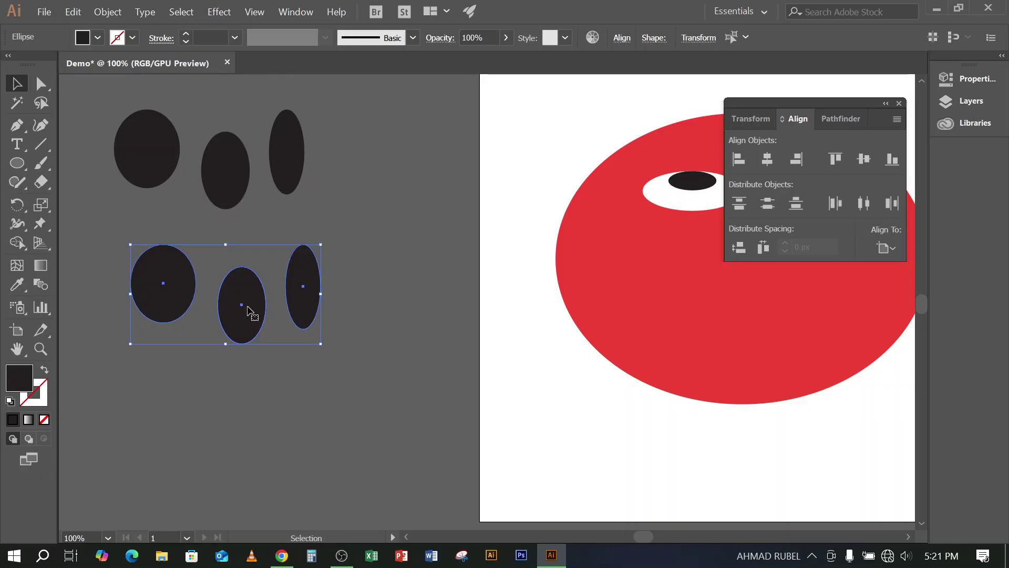
left_click_drag(248, 311, 253, 408, "alt")
scroll(252, 368, "down", 3)
left_click_drag(253, 328, 254, 409, "alt")
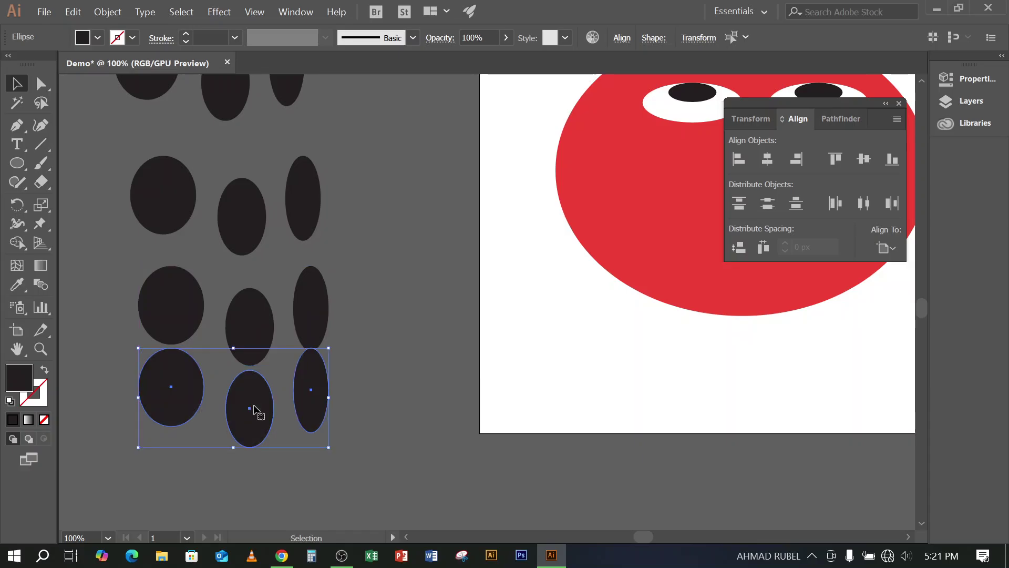
Undo the duplicates, the move and the drawing of the three black ellipses beside the artboard
key("ctrl+z")
key("ctrl+z")
key("ctrl+z")
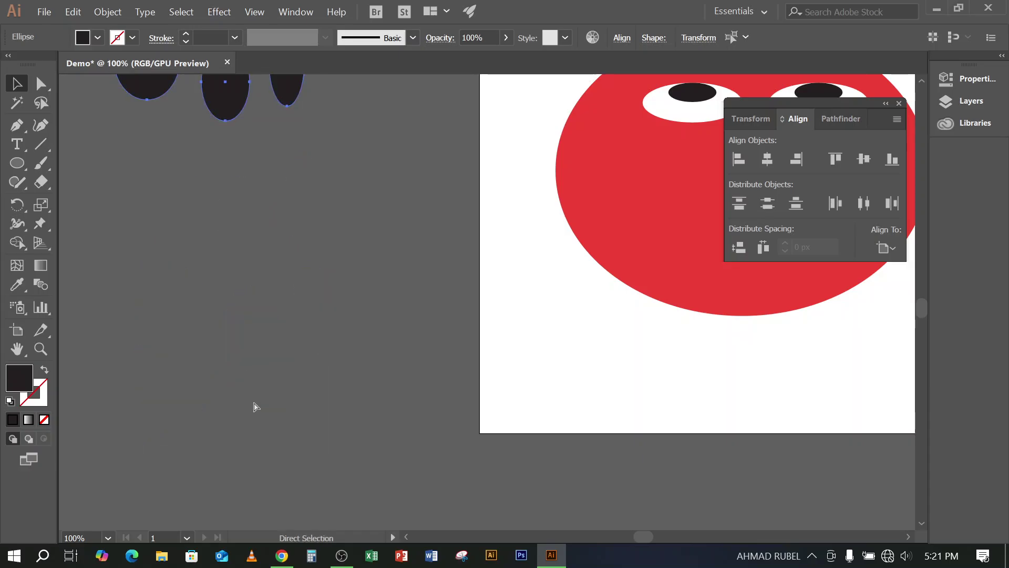
key("ctrl+z")
scroll(253, 405, "up", 5)
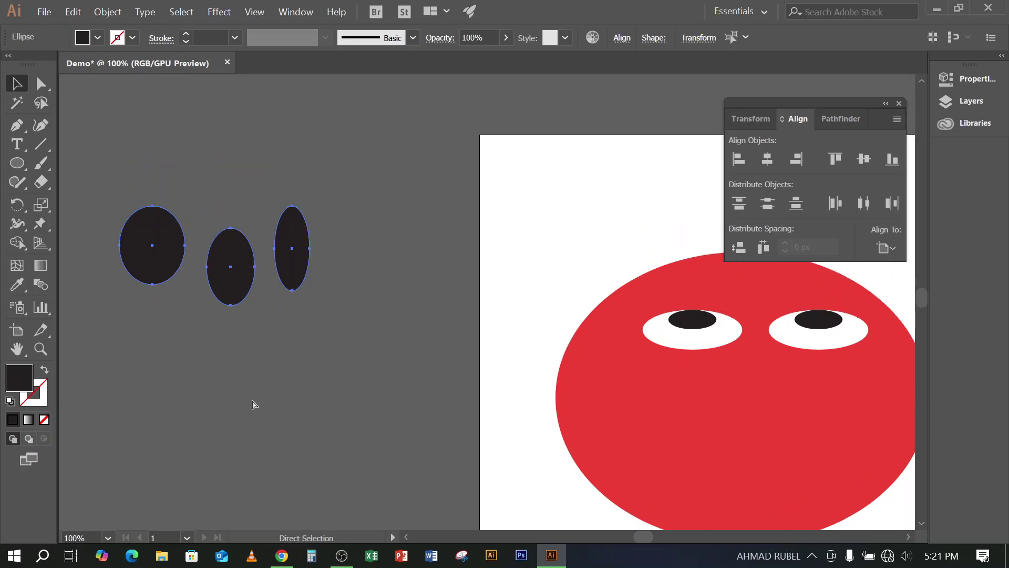
key("ctrl+z")
key("ctrl+z")
key("ctrl+z")
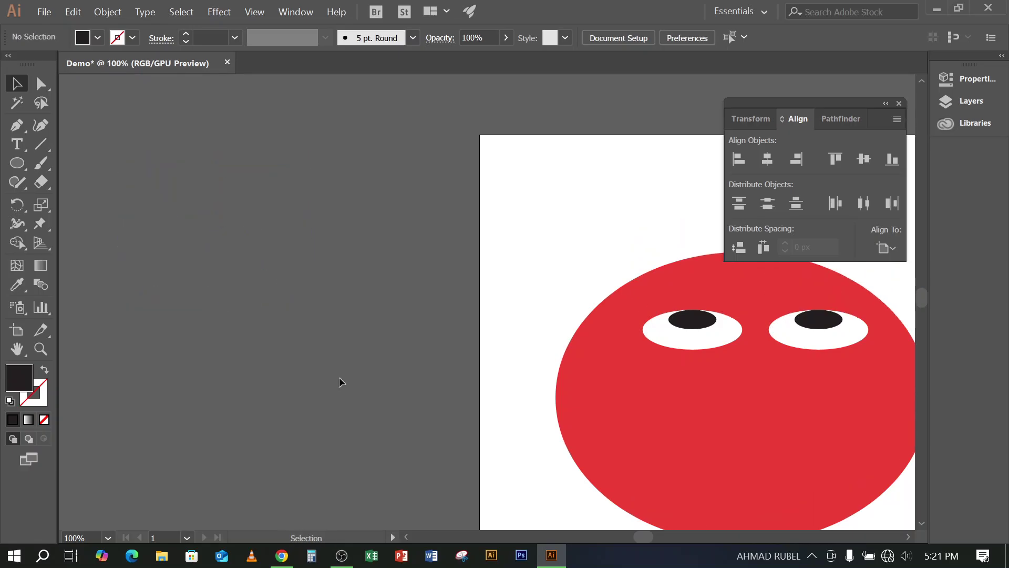
Draw a thin black mouth ellipse across the lower part of the red face with the Ellipse tool, and delete it
key("space")
left_click_drag(419, 372, 199, 298)
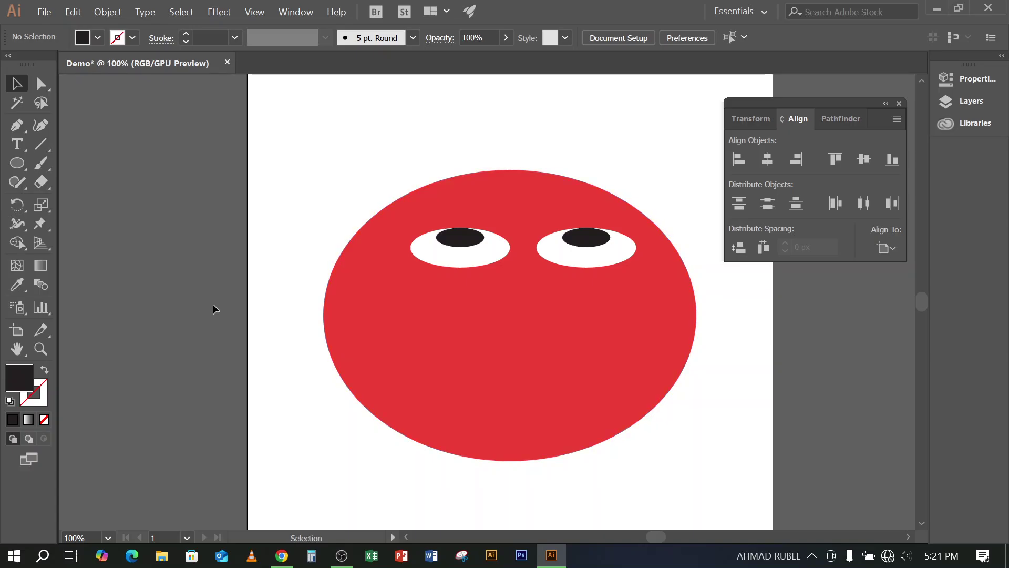
scroll(327, 315, "down", 1)
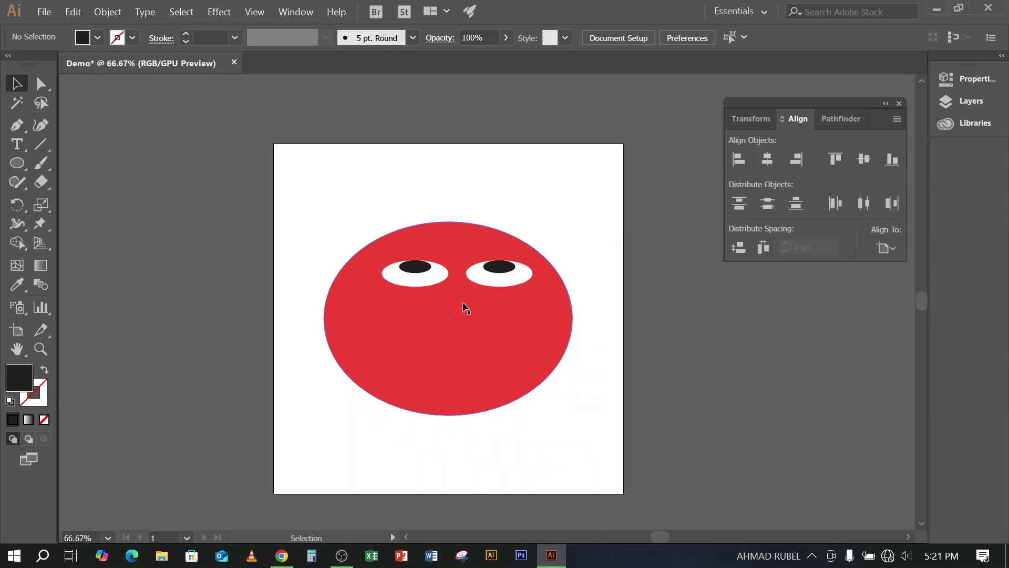
scroll(531, 332, "up", 1)
scroll(436, 334, "down", 2)
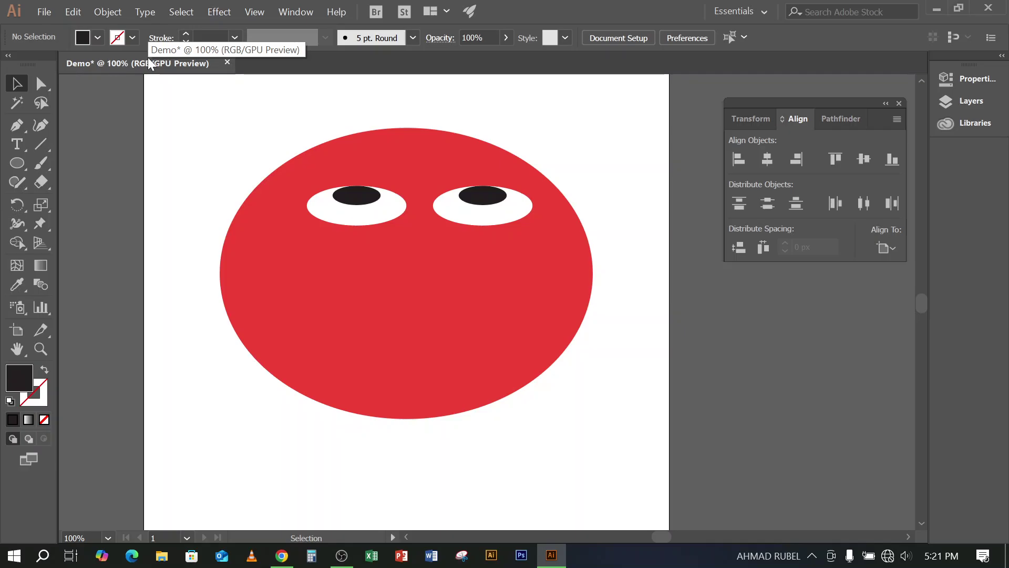
left_click(17, 163)
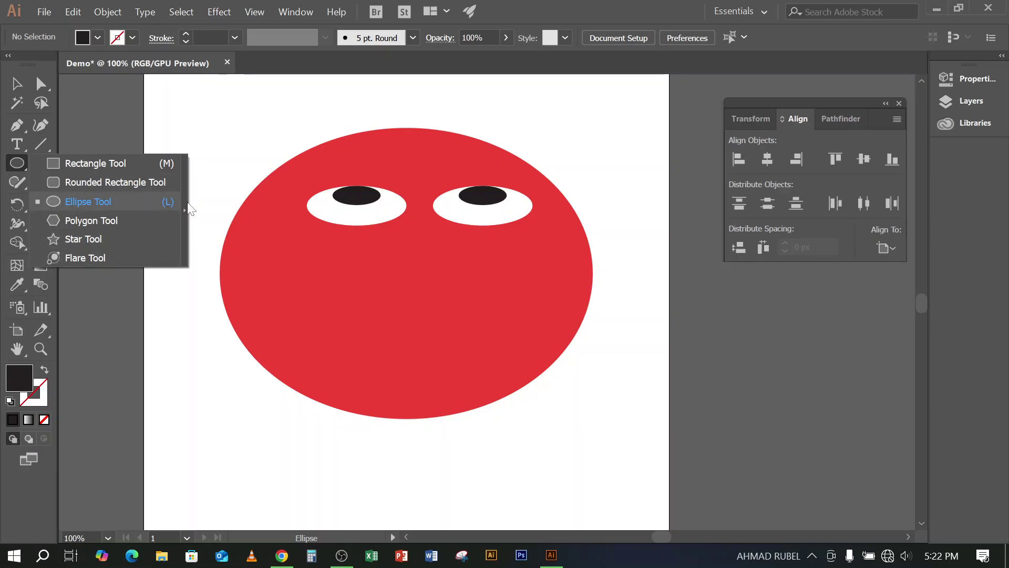
left_click(67, 199)
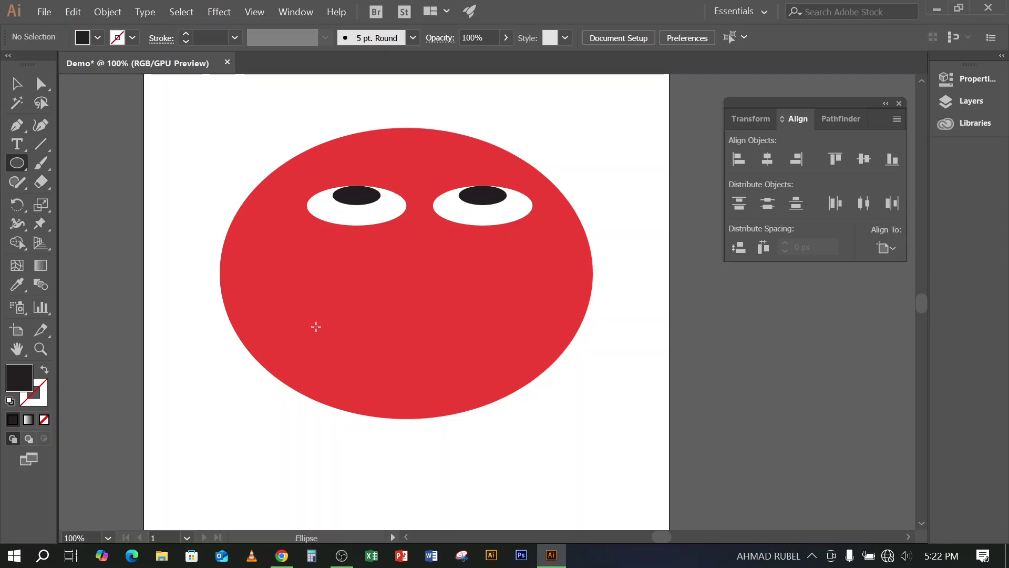
left_click_drag(317, 330, 504, 354)
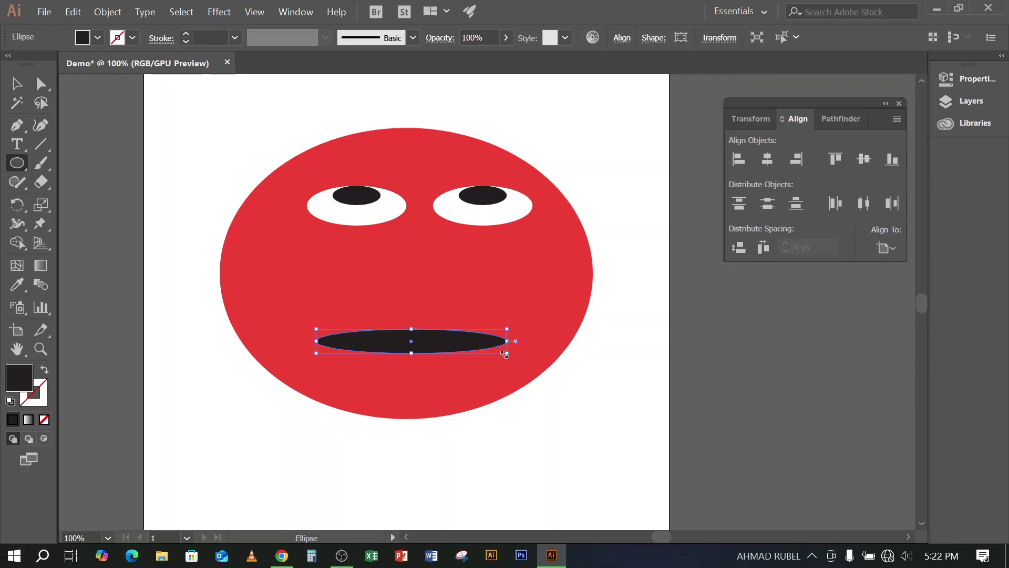
key("Delete")
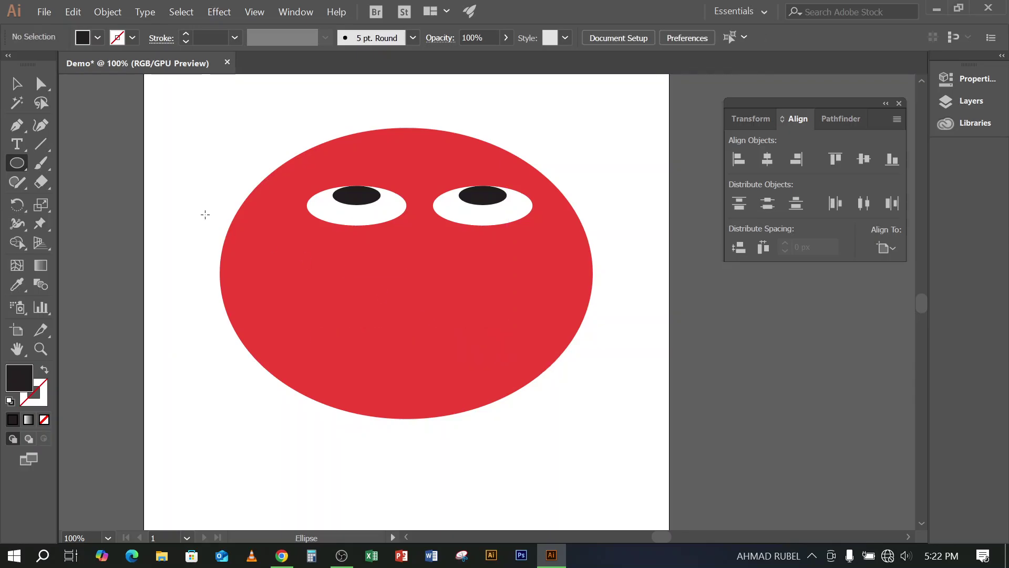
Draw a wide, flat black ellipse as a mouth centred in the lower part of the red face
left_click(13, 169)
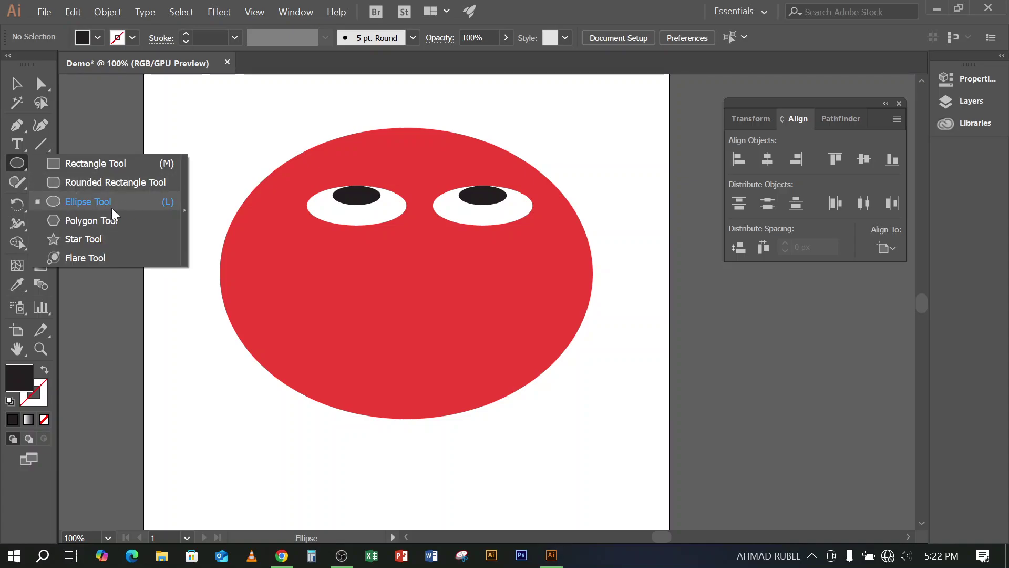
left_click(17, 162)
left_click_drag(18, 161, 81, 200)
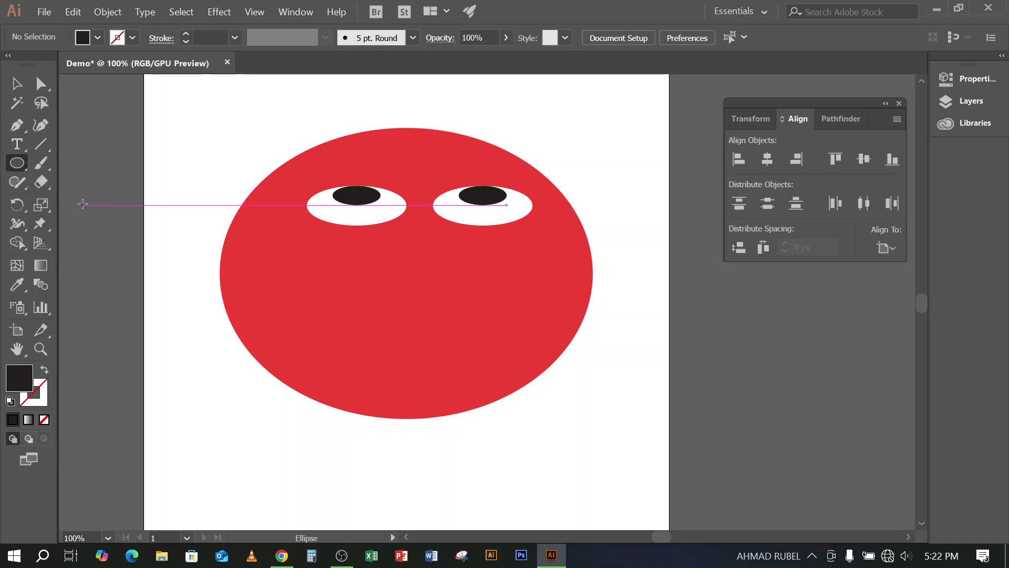
left_click_drag(322, 331, 501, 373)
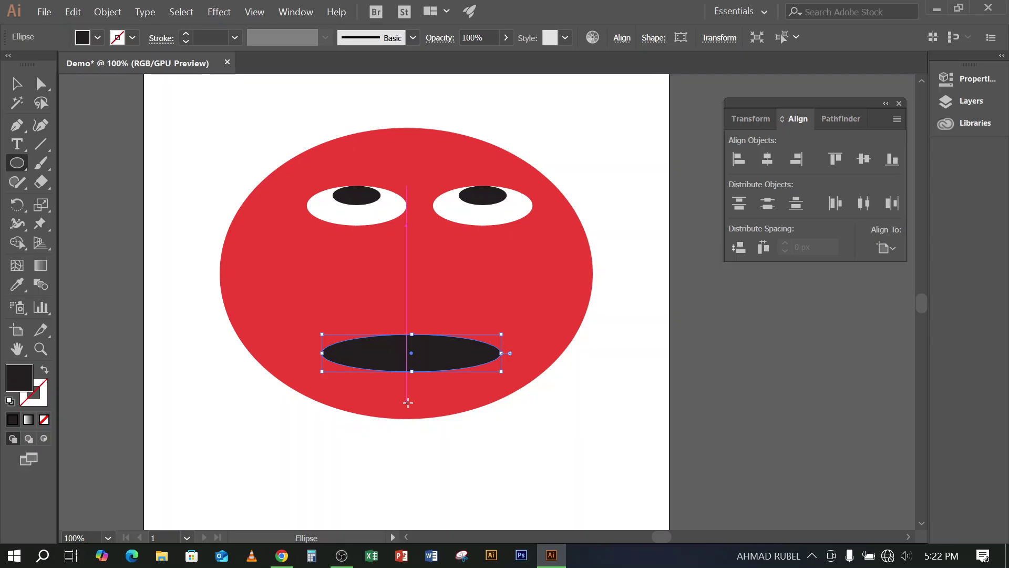
Draw a narrow, upright black rectangle as a nose between the eyes and the mouth, and deselect it
left_click(17, 168)
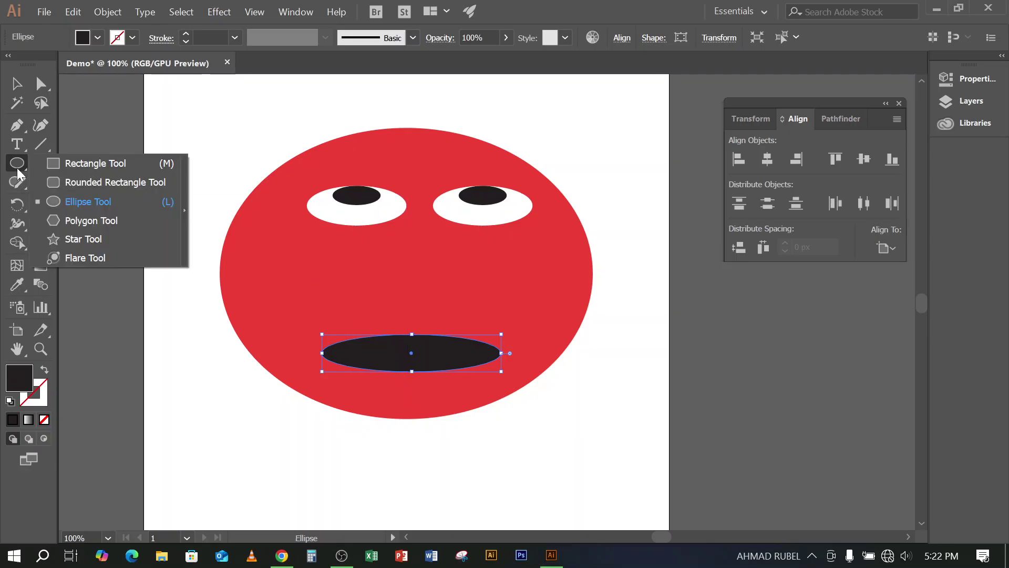
left_click(112, 166)
left_click_drag(407, 243, 429, 317)
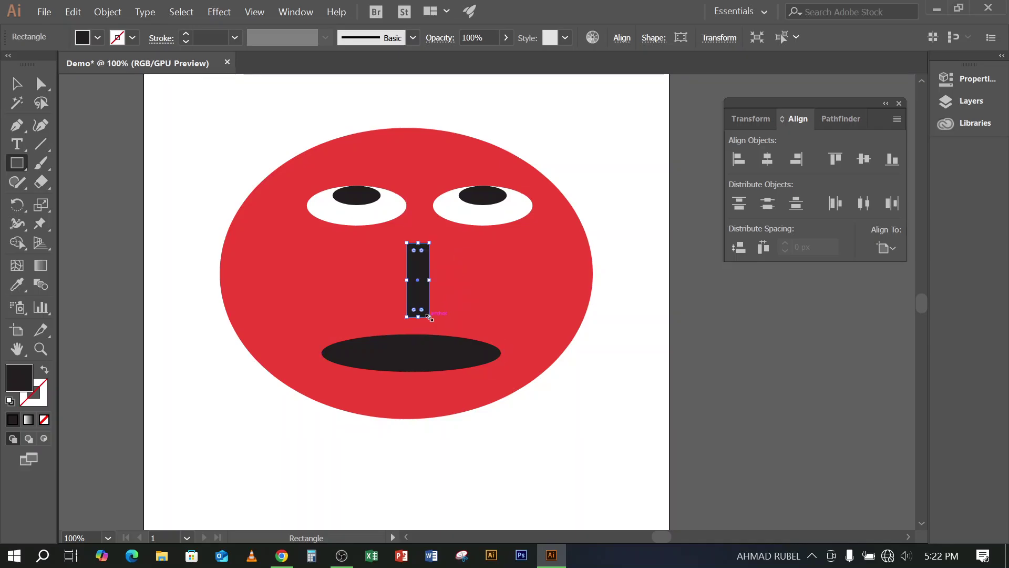
left_click(24, 84)
left_click(167, 242)
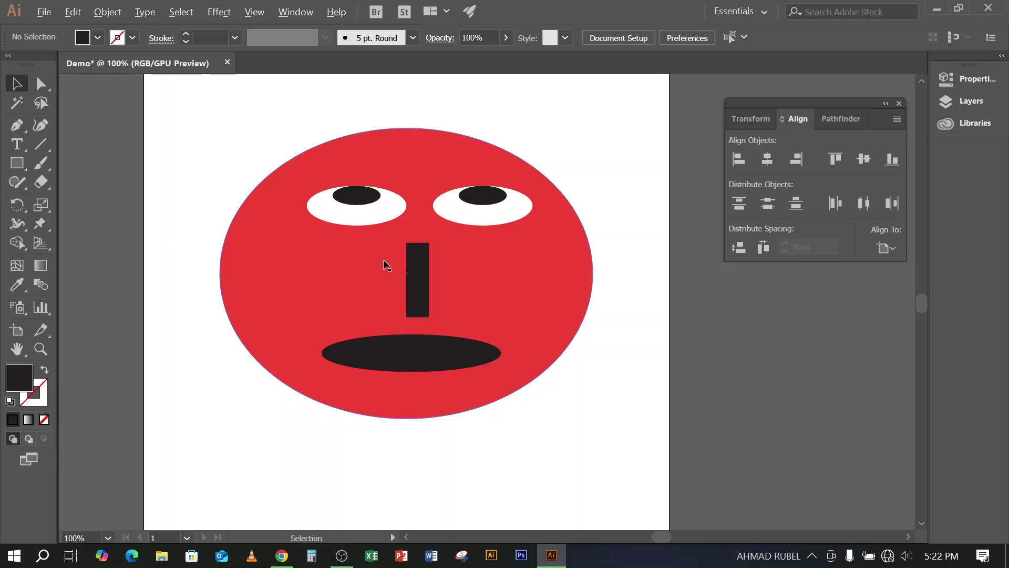
Examine the top edge and corners of the black nose rectangle at 800% magnification
scroll(383, 260, "up", 1)
scroll(453, 268, "up", 1)
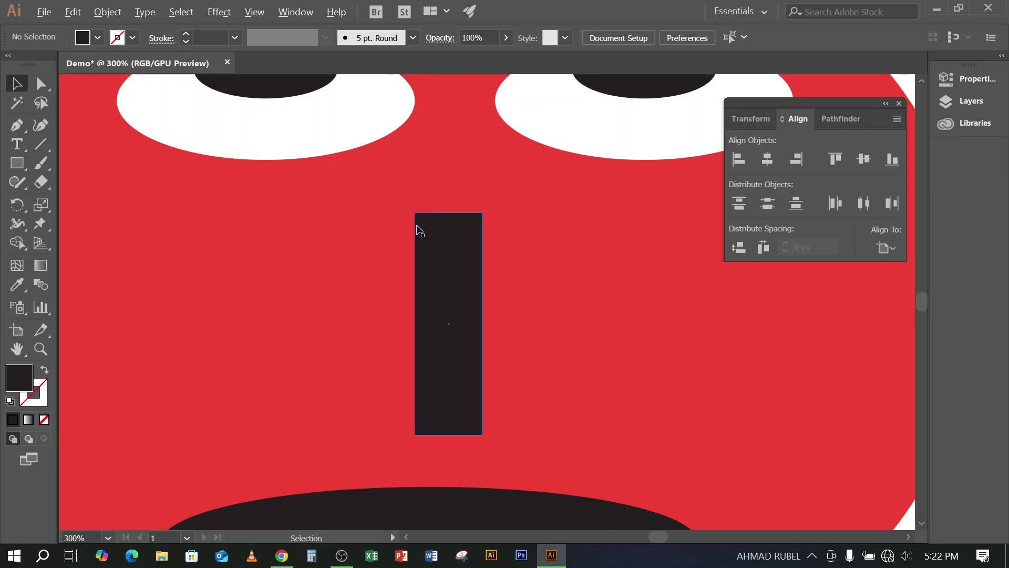
scroll(466, 220, "up", 3)
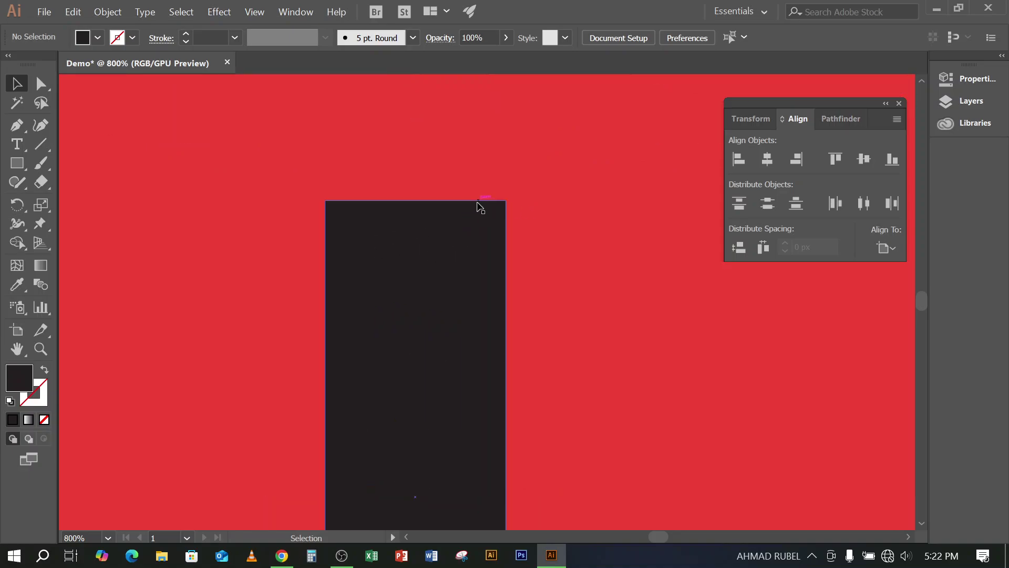
scroll(499, 217, "down", 1)
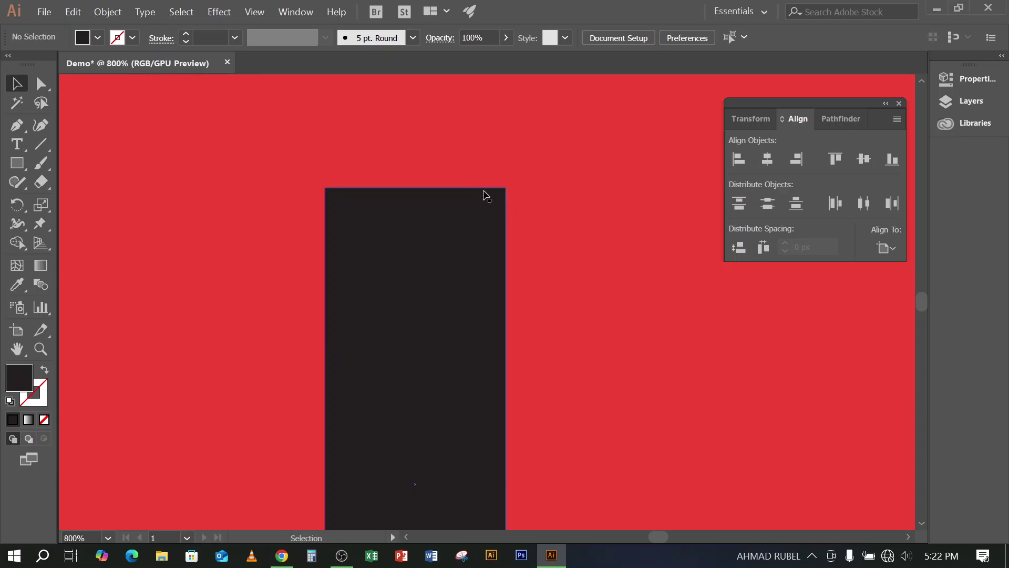
Try rounding the corners of the black nose rectangle, and undo the rounding
scroll(444, 225, "down", 5)
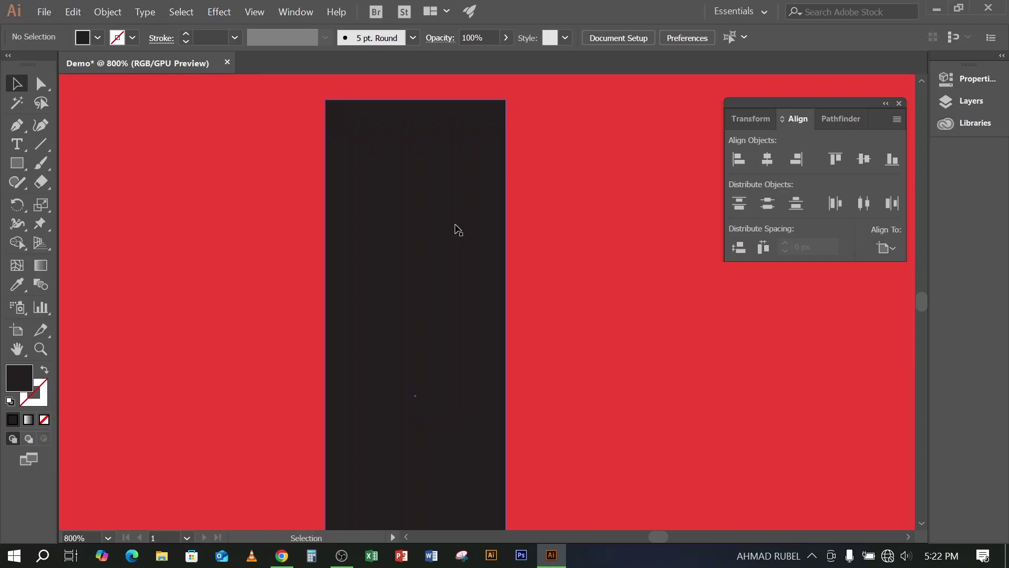
scroll(444, 223, "down", 2)
left_click(440, 220)
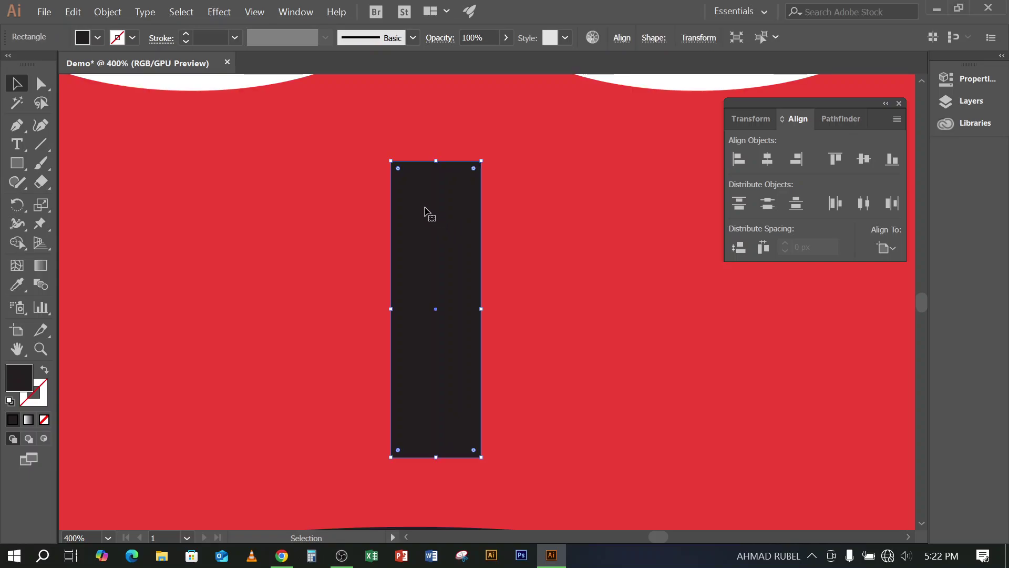
scroll(412, 173, "up", 2)
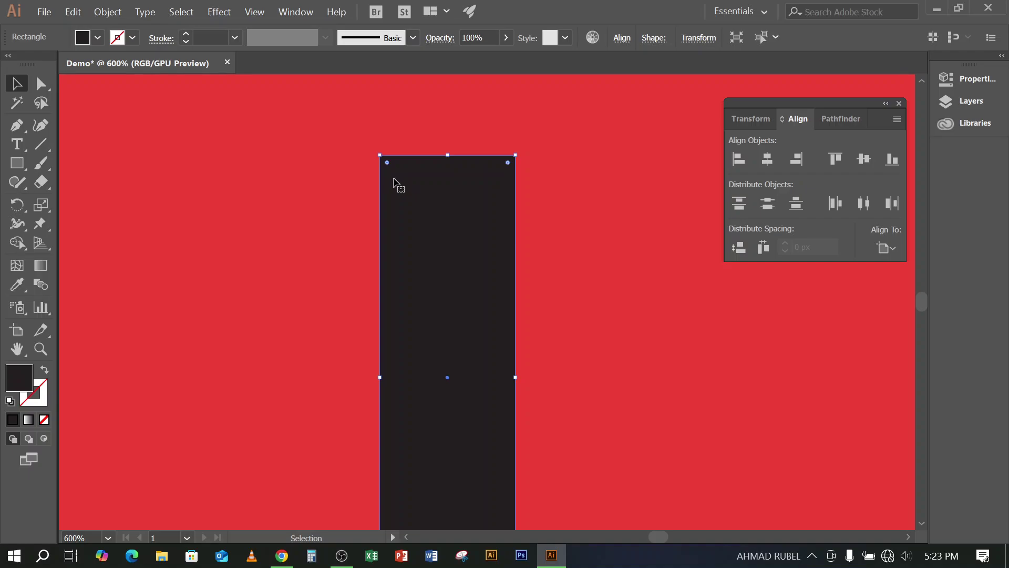
left_click_drag(387, 164, 396, 191)
key("ctrl+z")
scroll(347, 207, "down", 1)
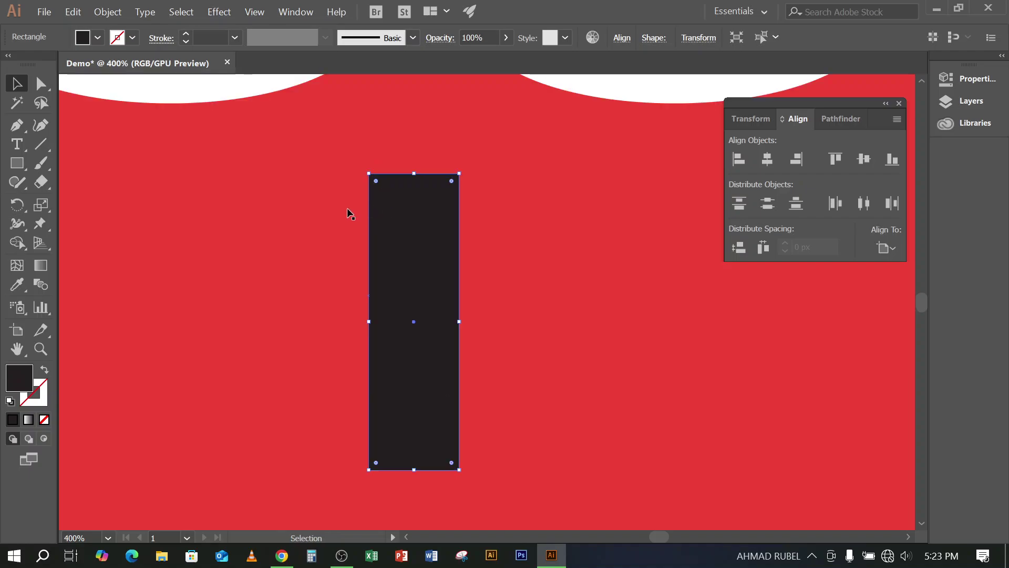
scroll(453, 236, "down", 3)
scroll(452, 235, "up", 4)
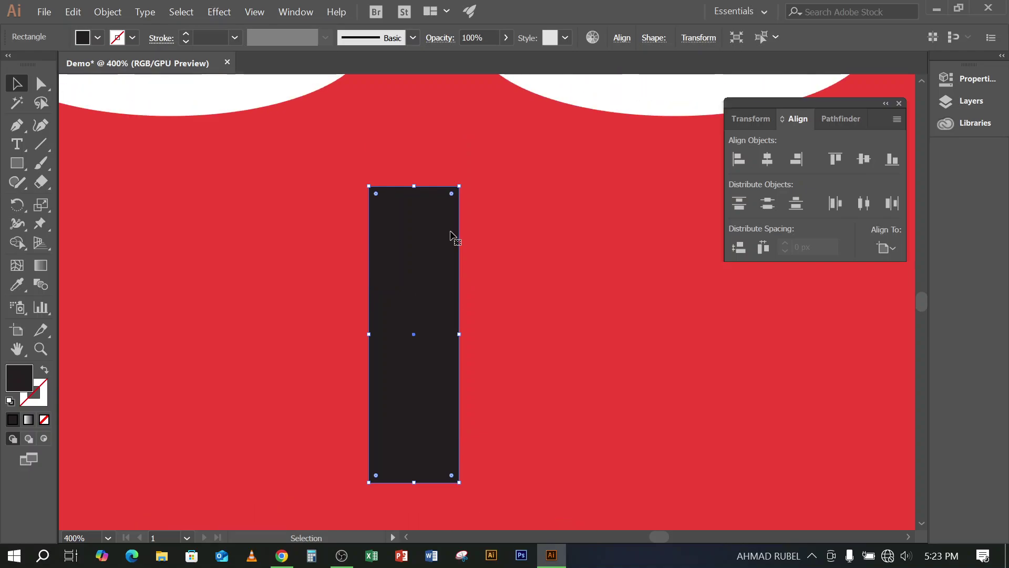
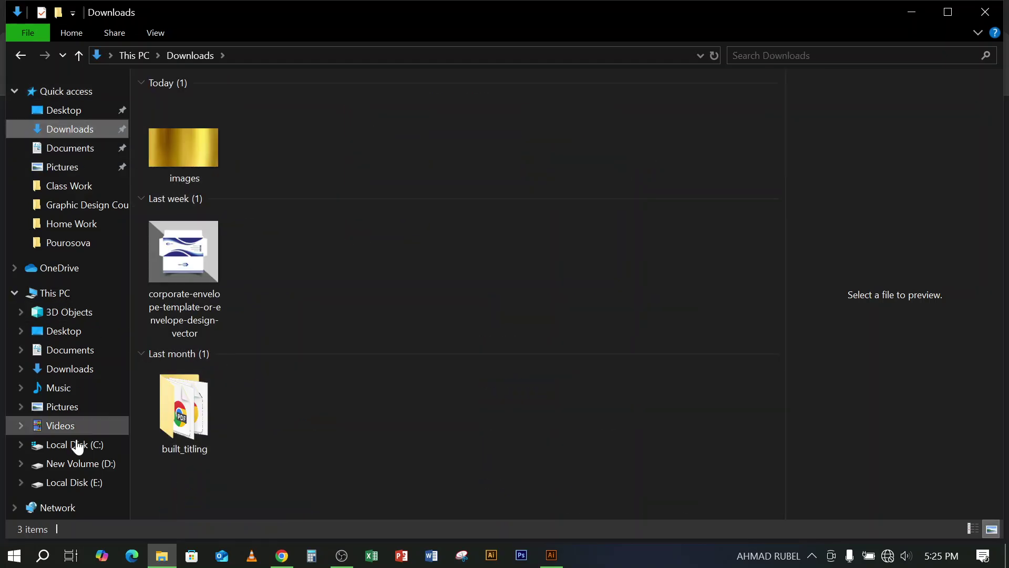
In File Explorer, browse the DESIGN IMAGE folder on Local Disk (E:), look into Building and Gym, and open the Images folder
left_click(74, 482)
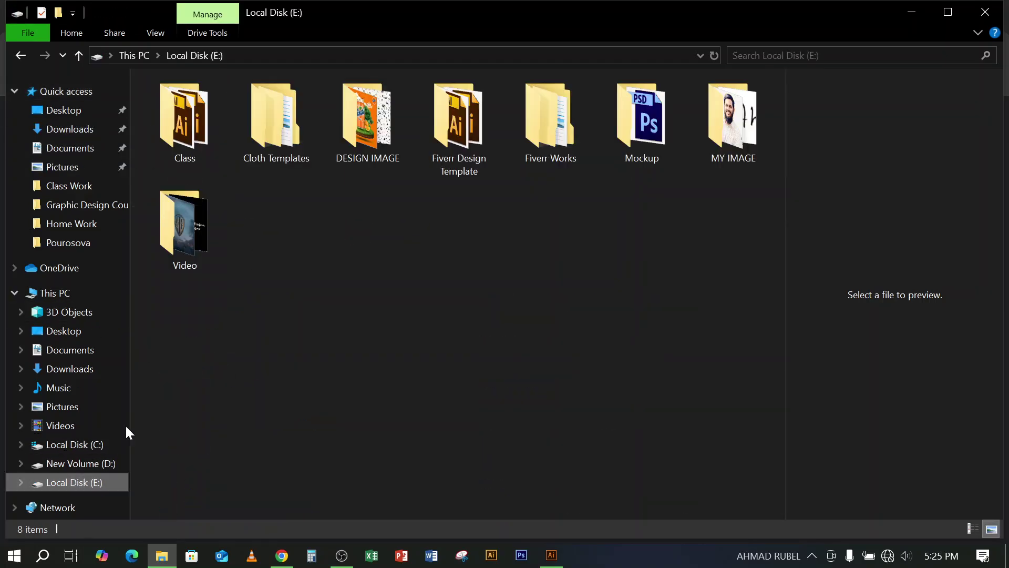
double_click(366, 107)
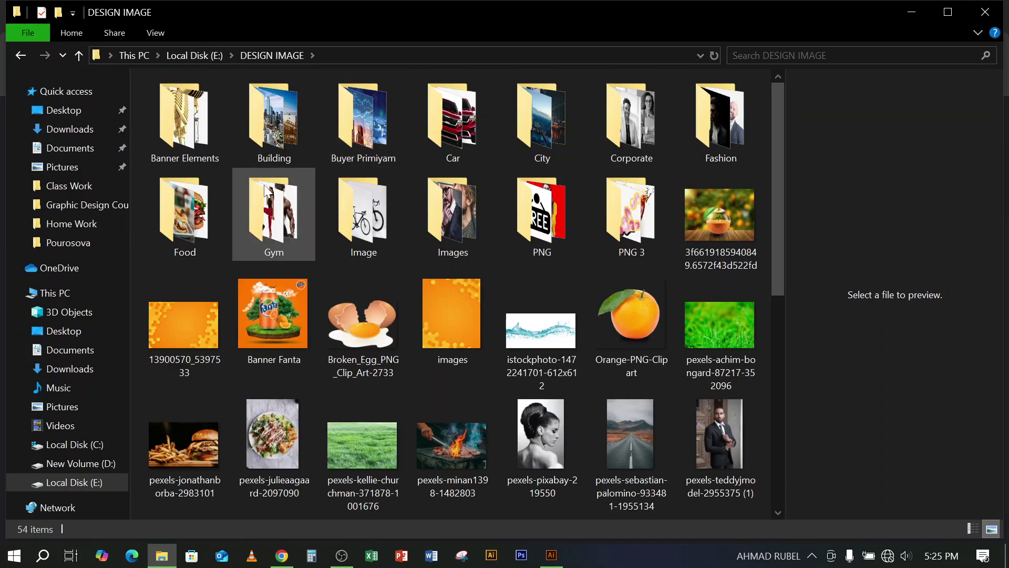
double_click(273, 117)
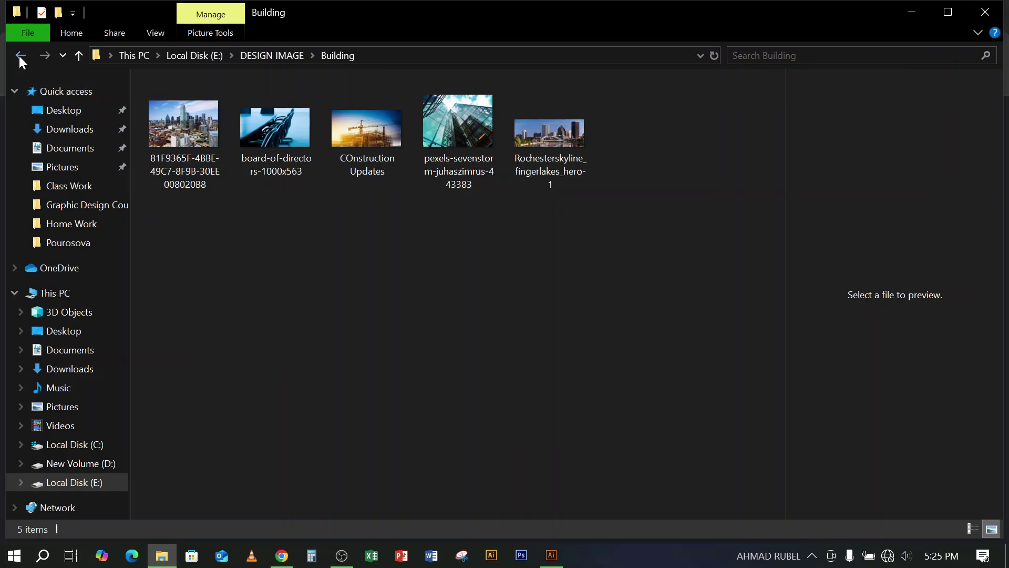
left_click(20, 59)
double_click(280, 214)
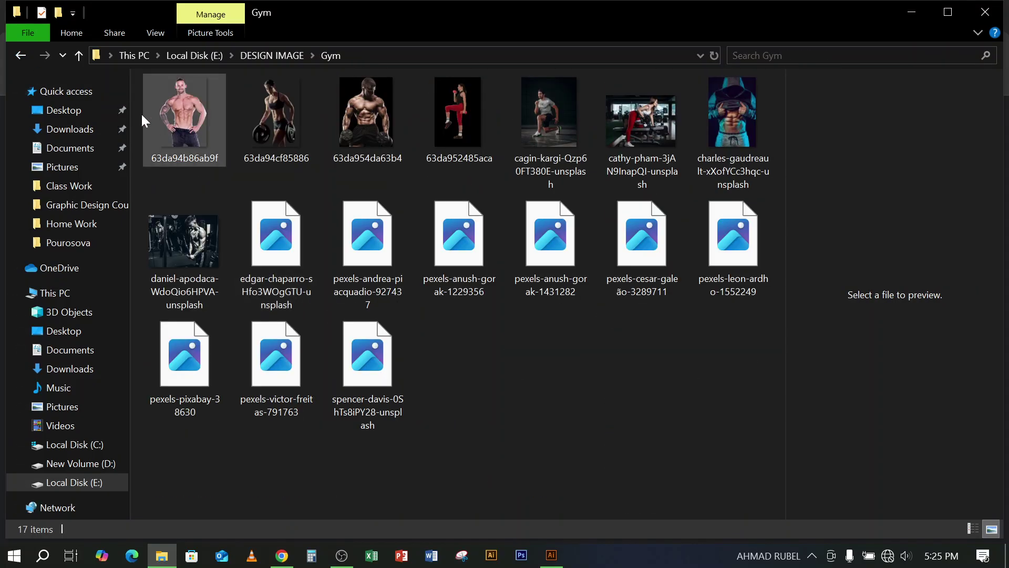
left_click(20, 55)
left_click(464, 211)
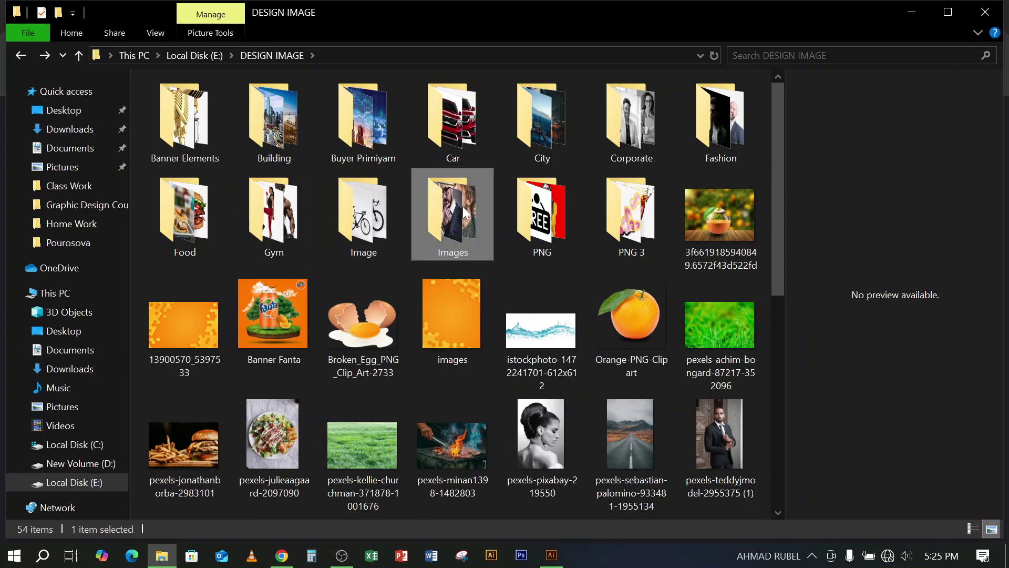
double_click(462, 206)
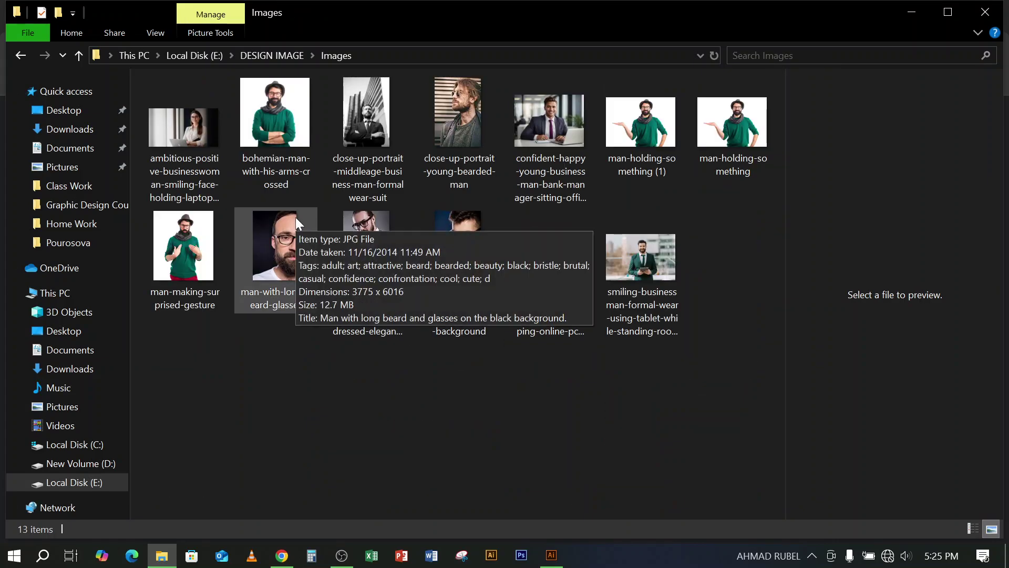
Preview the photos of the businesswoman with the laptop and the bohemian man with his arms crossed
left_click(191, 132)
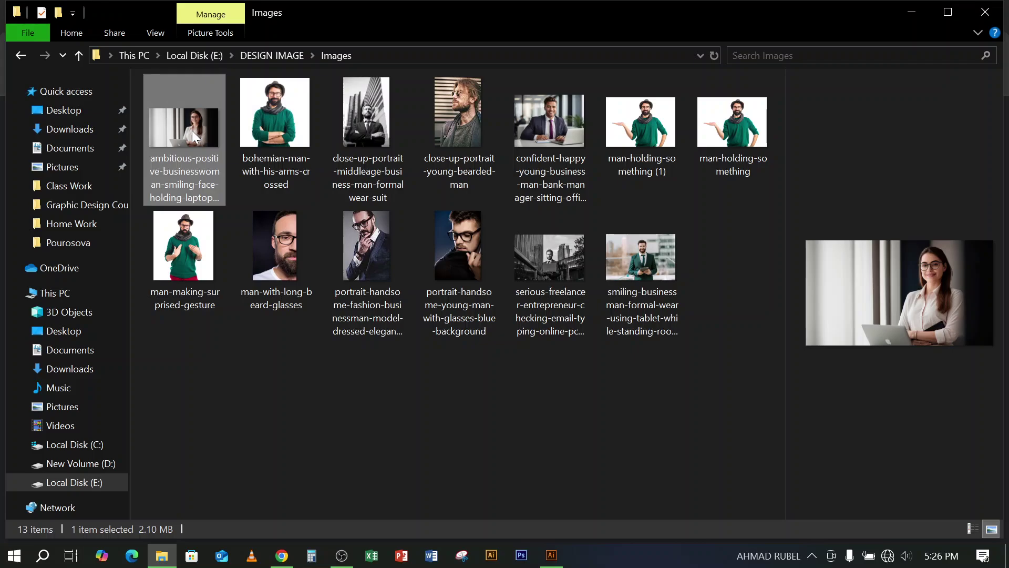
key("Right")
key("Left")
left_click(275, 121)
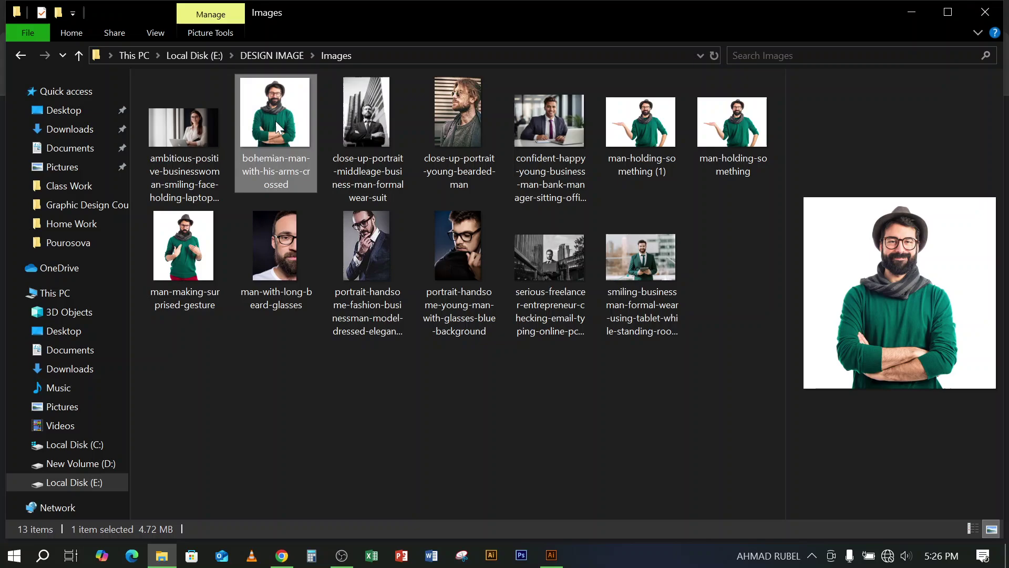
Select the whole first row of photos as one range, from the businesswoman to man-holding-something, and clear the selection
left_click(202, 122)
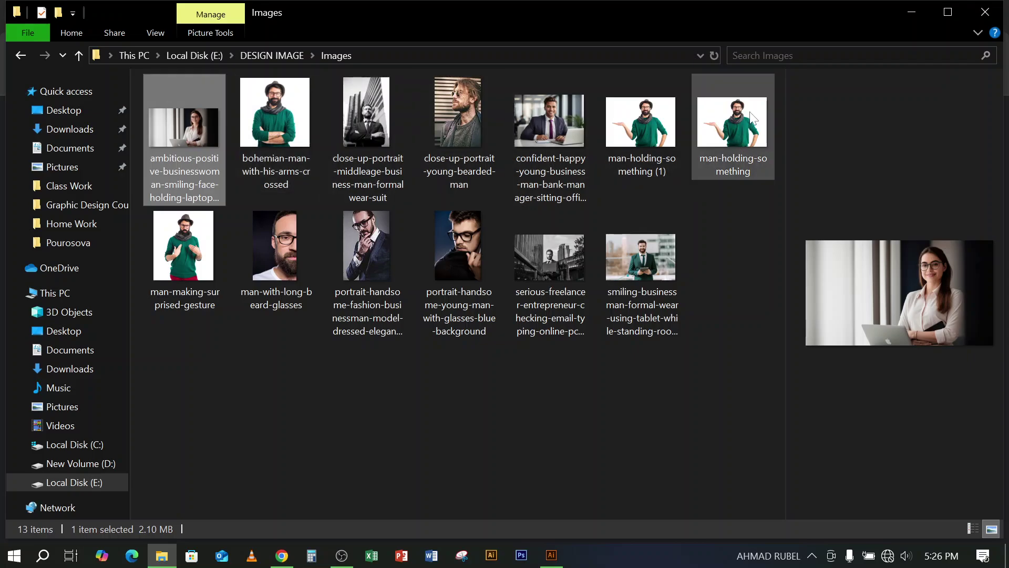
left_click(731, 134, "shift")
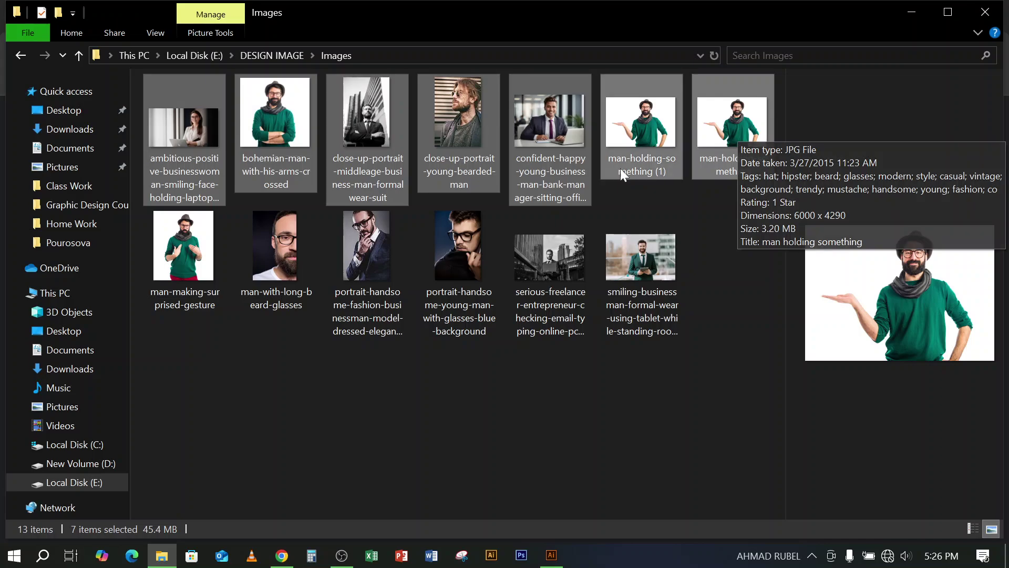
left_click(507, 391)
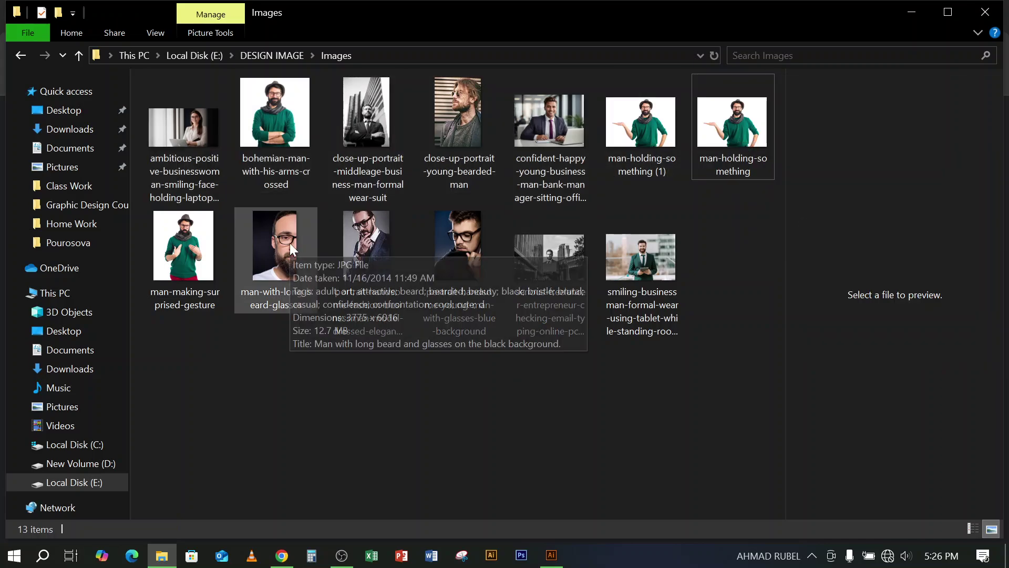
Select five non-adjacent photos across both rows of the Images folder together, and clear the selection
left_click(204, 164)
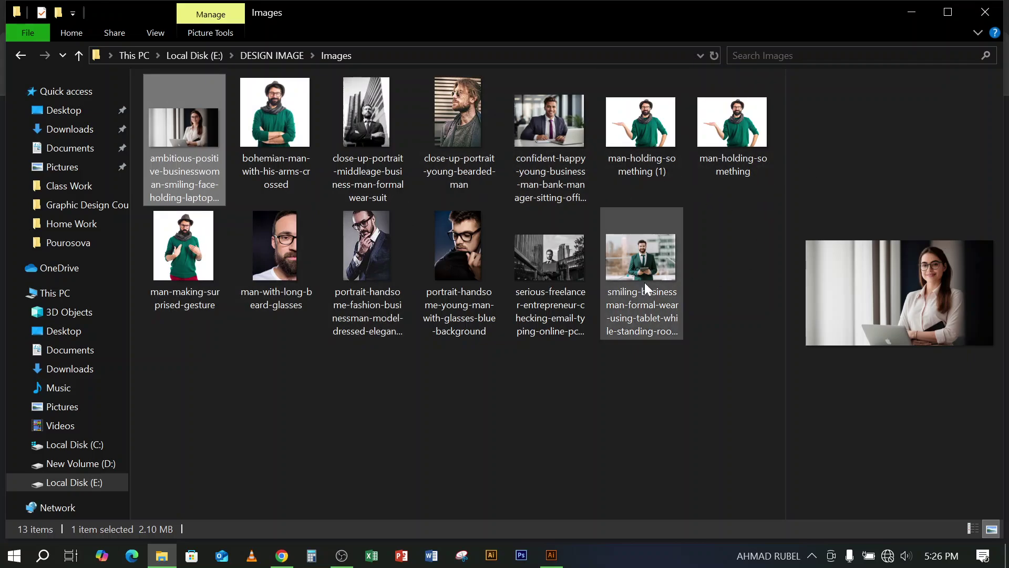
left_click(366, 112, "ctrl")
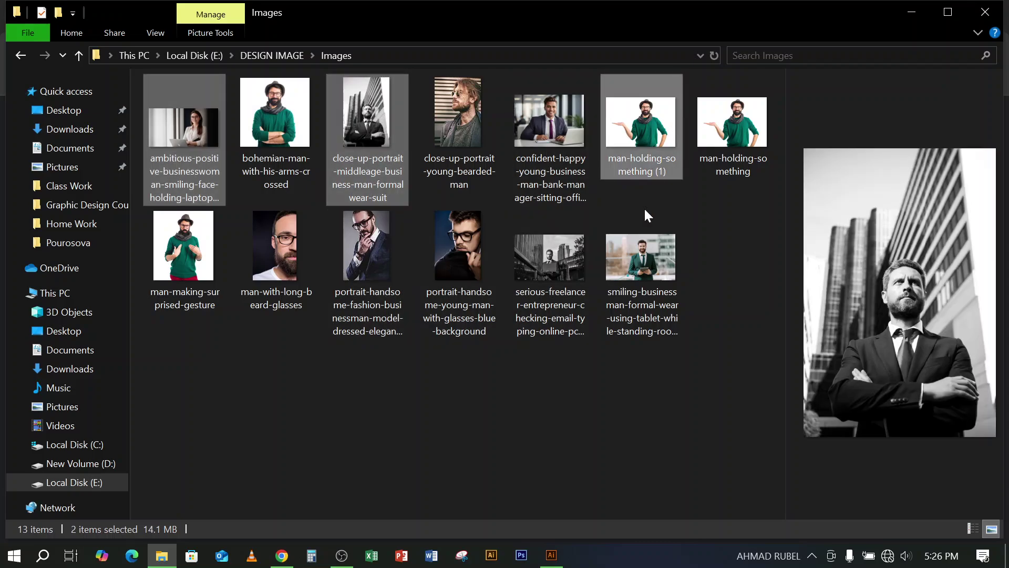
left_click(639, 266, "ctrl")
left_click(364, 279, "ctrl")
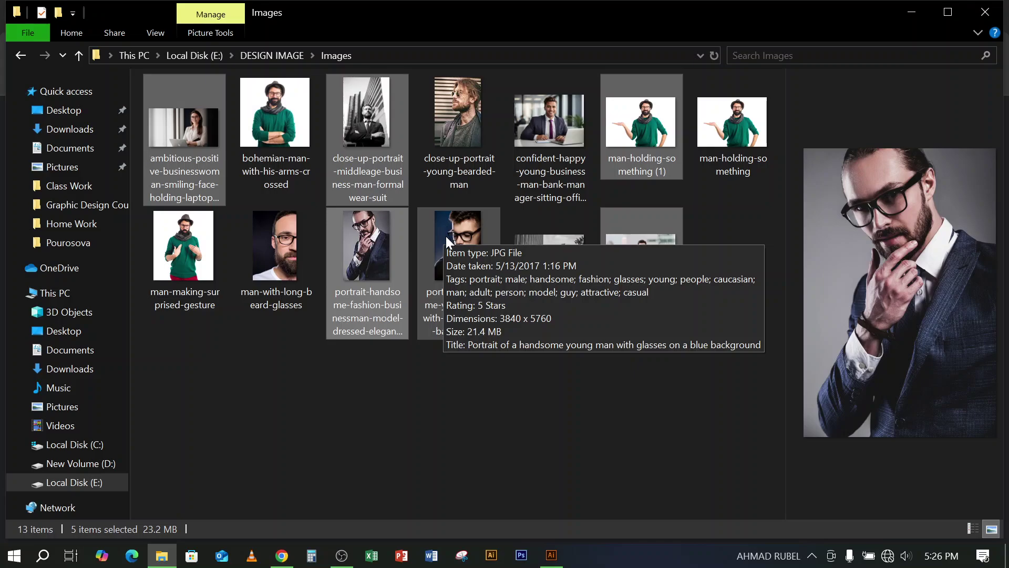
left_click(538, 424)
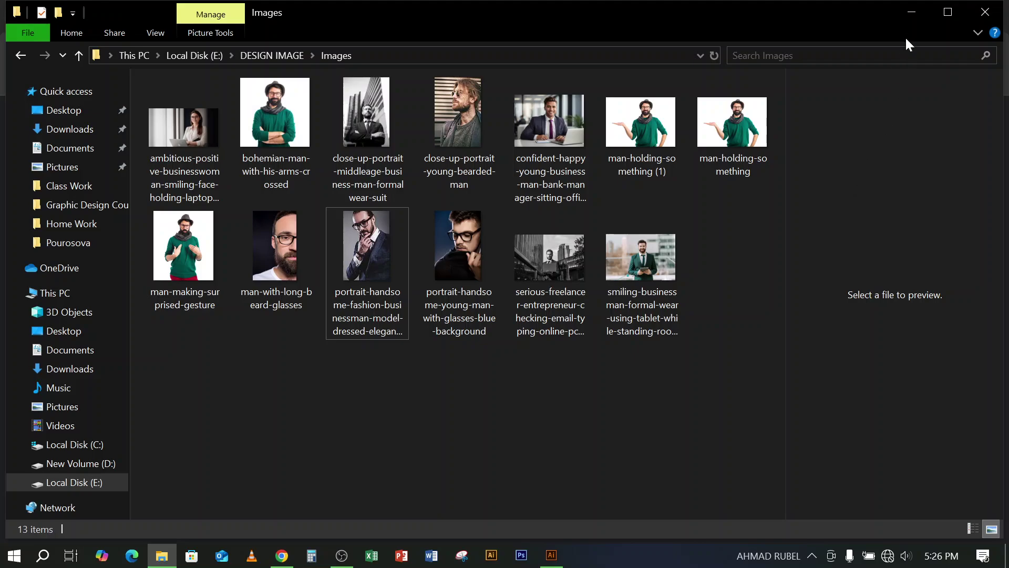
Switch to Chrome with a new tab replacing the google.com one, and connect the computer to its own secured Wi-Fi network
left_click(912, 12)
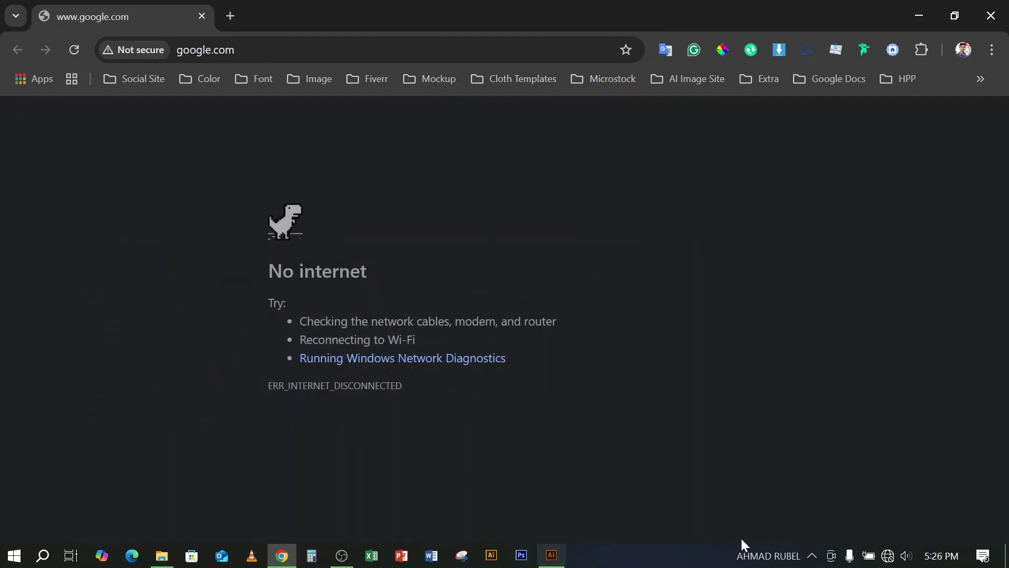
left_click(888, 555)
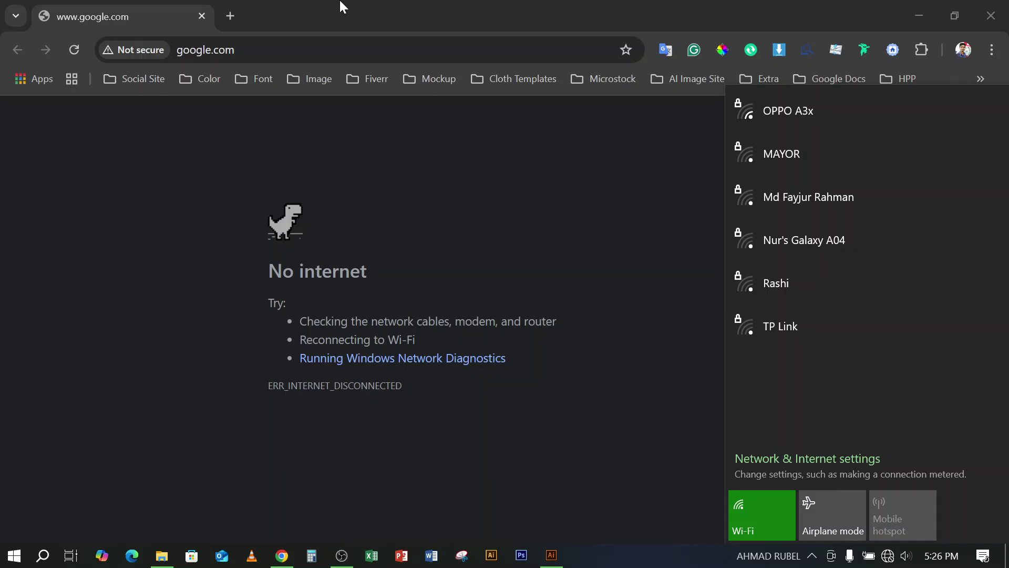
left_click(226, 16)
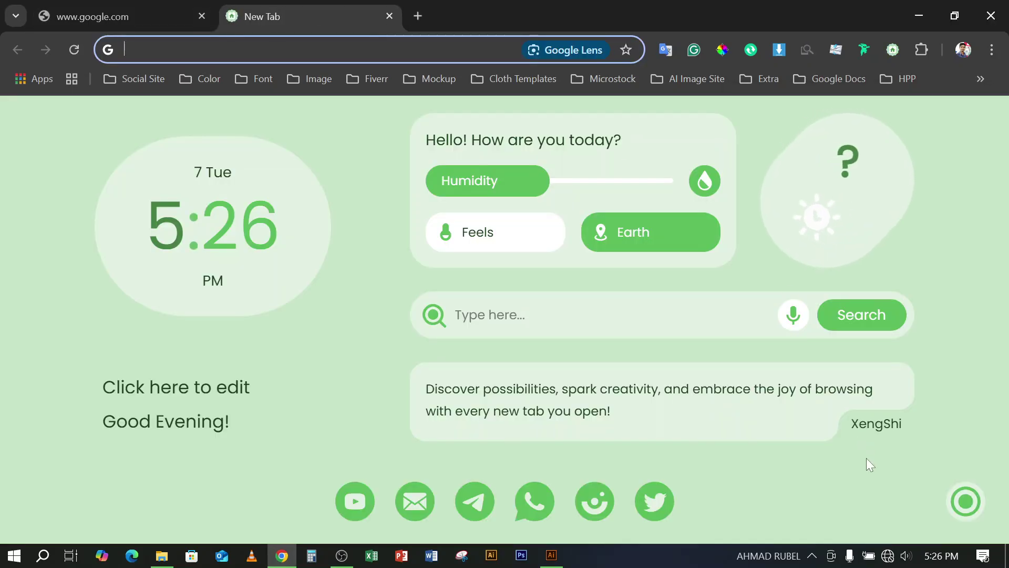
left_click(888, 556)
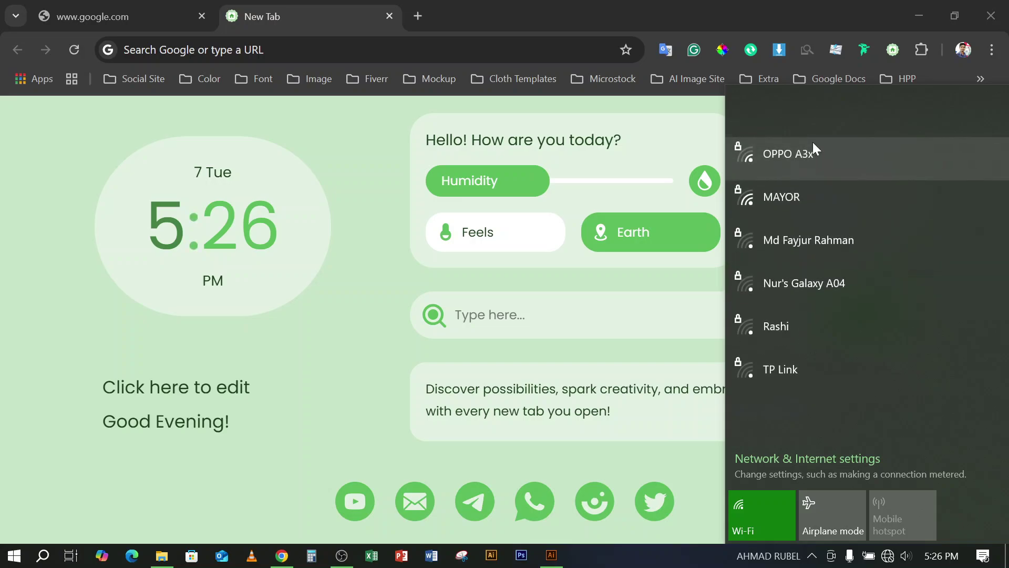
left_click(813, 122)
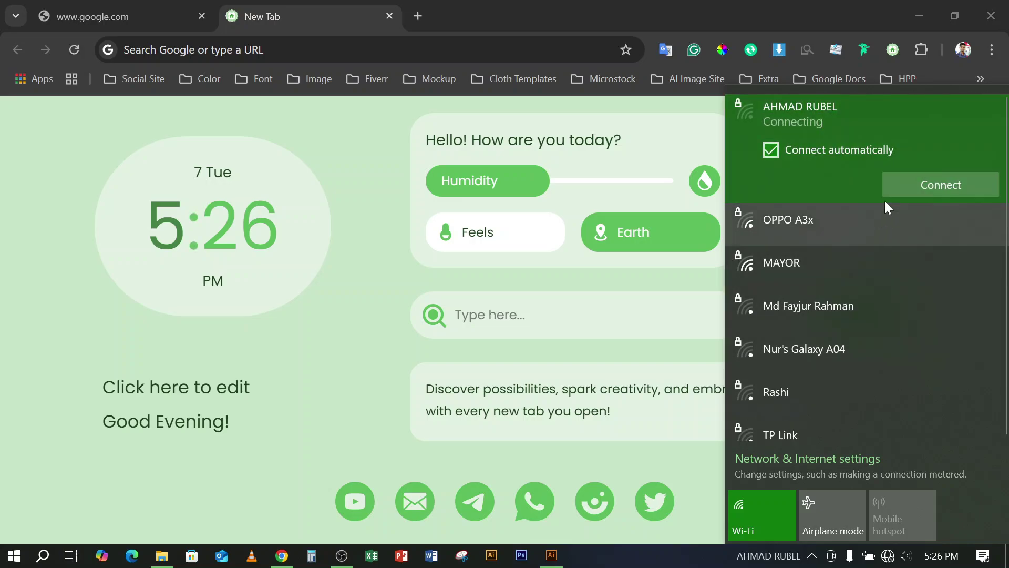
left_click(913, 176)
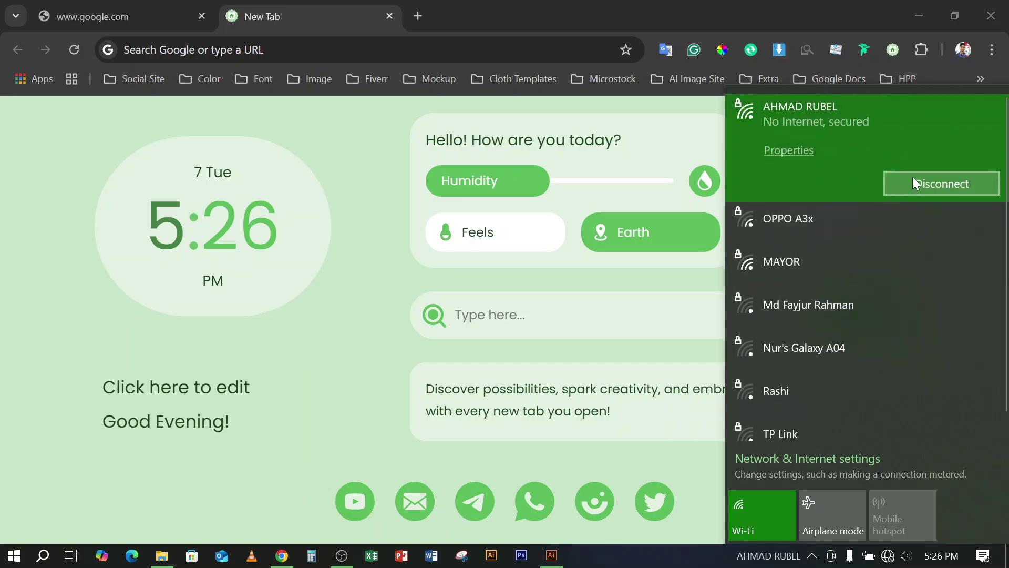
left_click(353, 163)
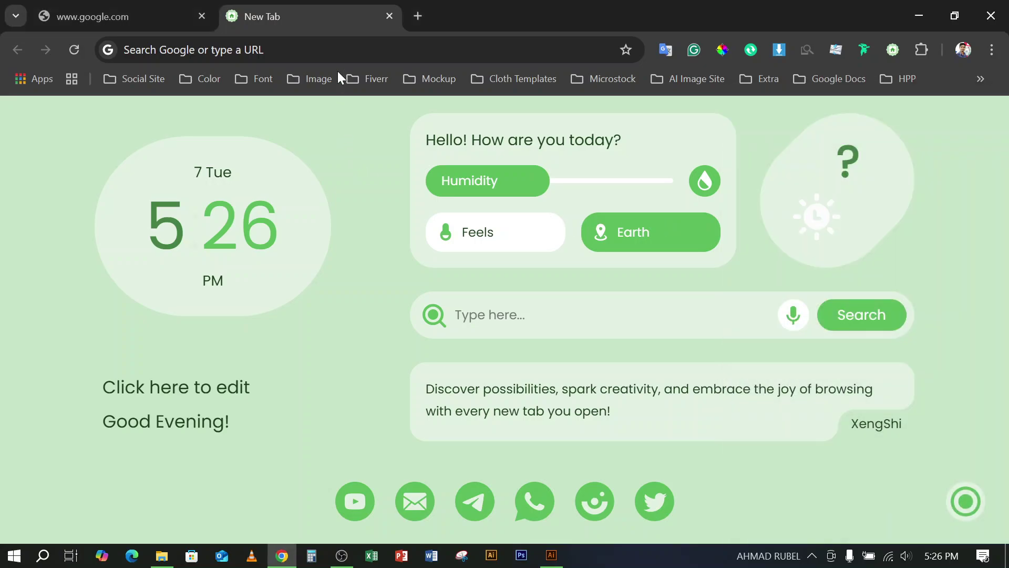
left_click(201, 17)
Search Google for "EMOG illustration" and open the image results, and return to Illustrator
left_click(179, 49)
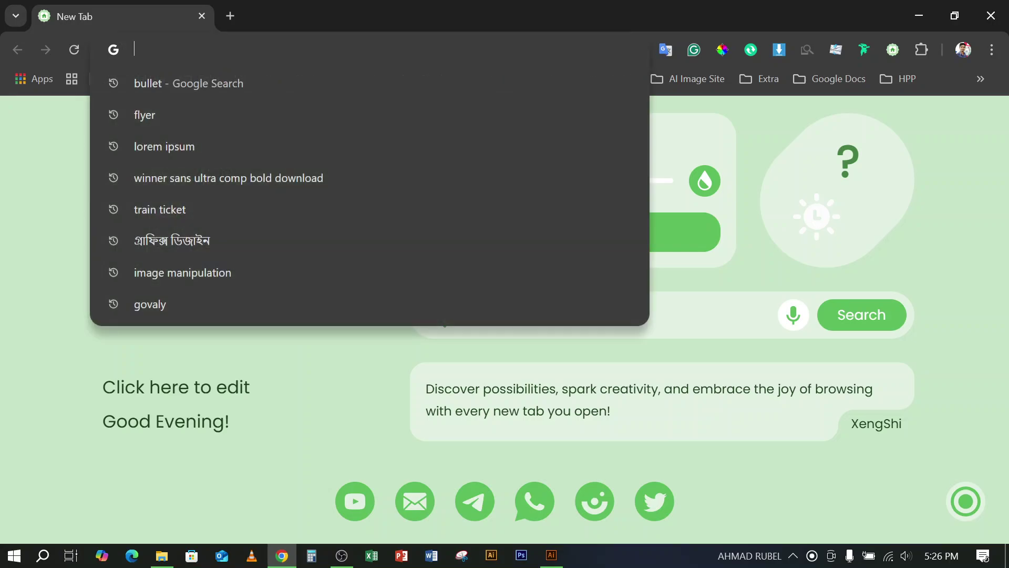
type("car")
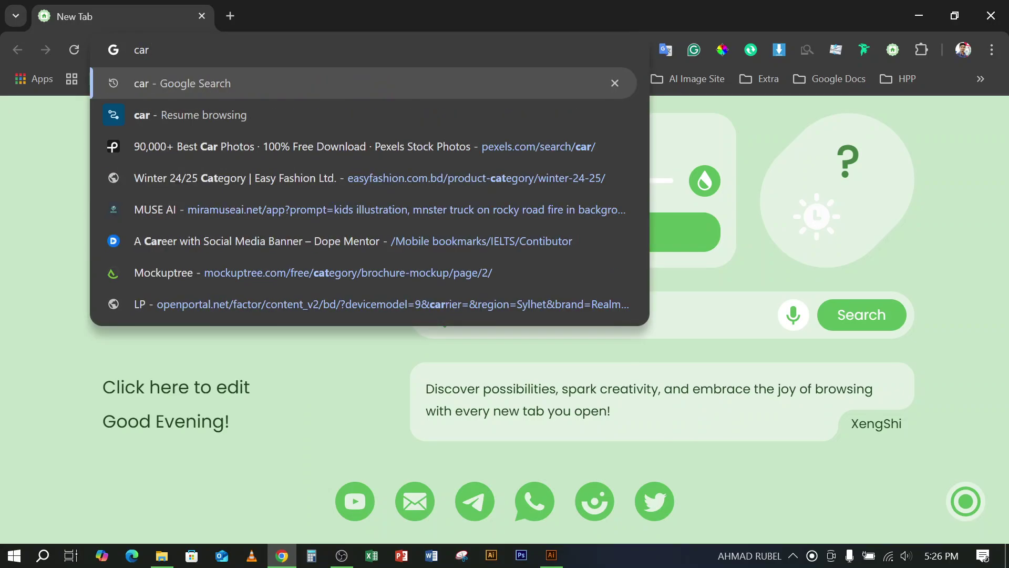
key("BackSpace")
key("BackSpace")
key("BackSpace")
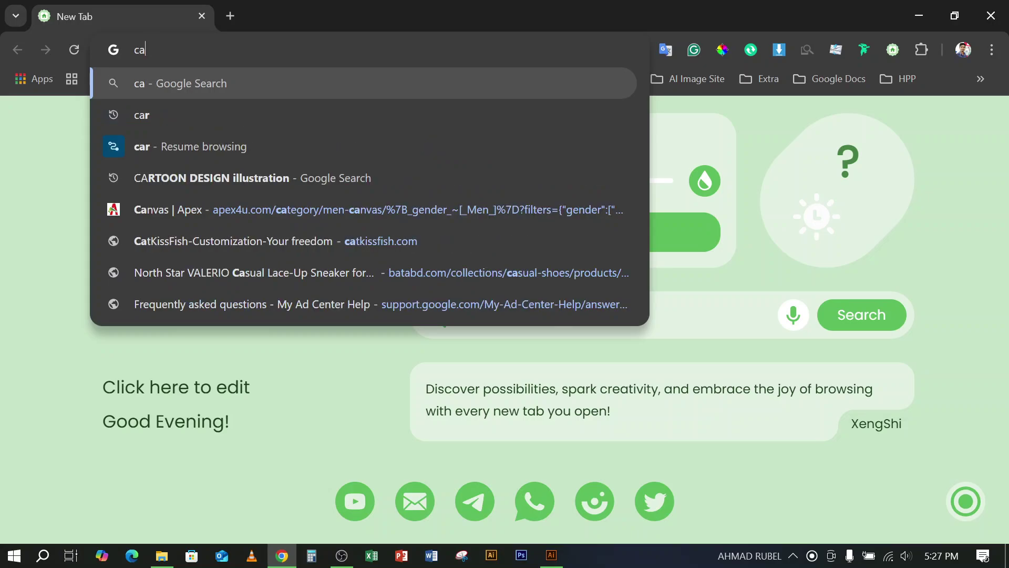
type("em")
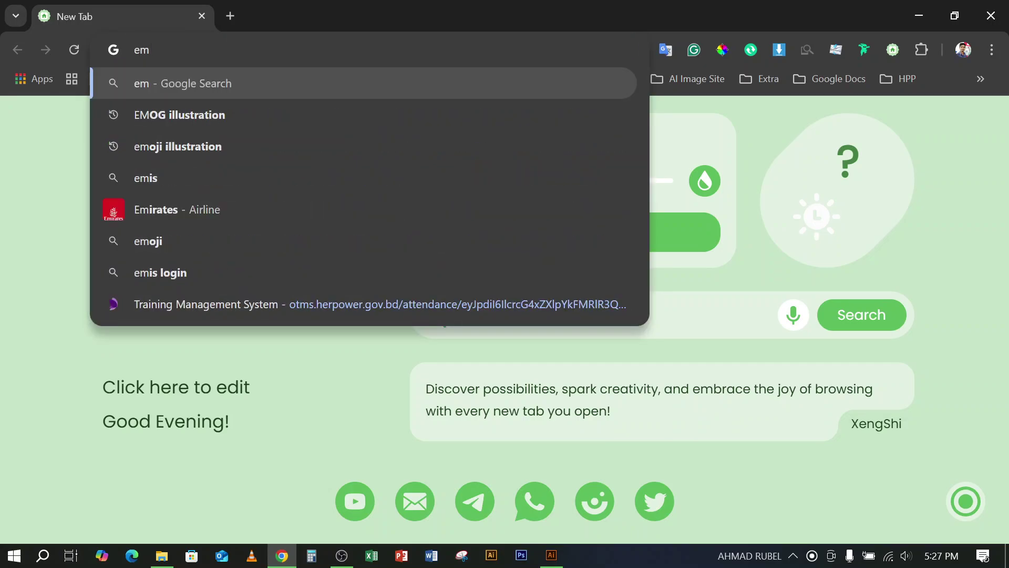
left_click(221, 111)
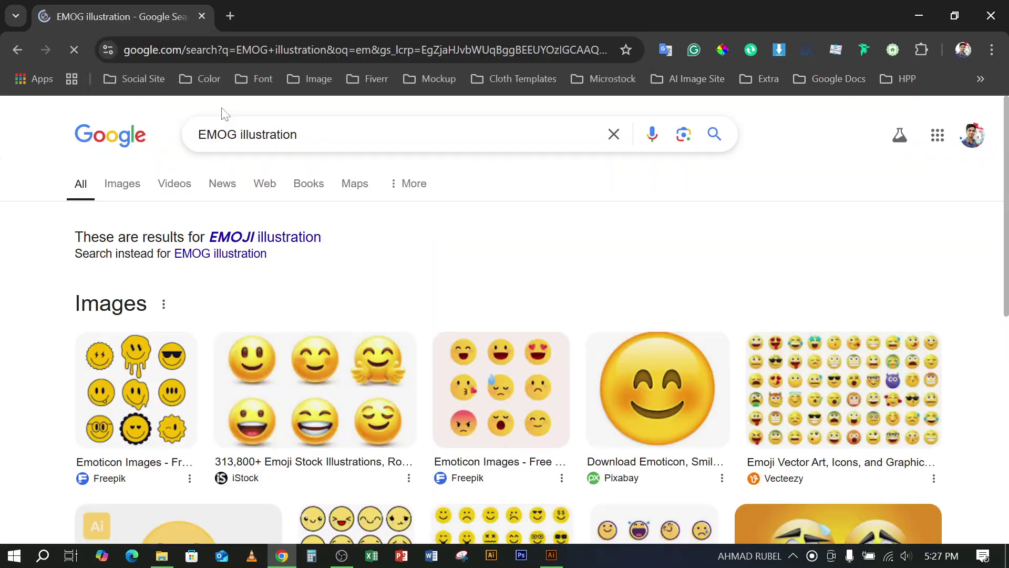
left_click(113, 184)
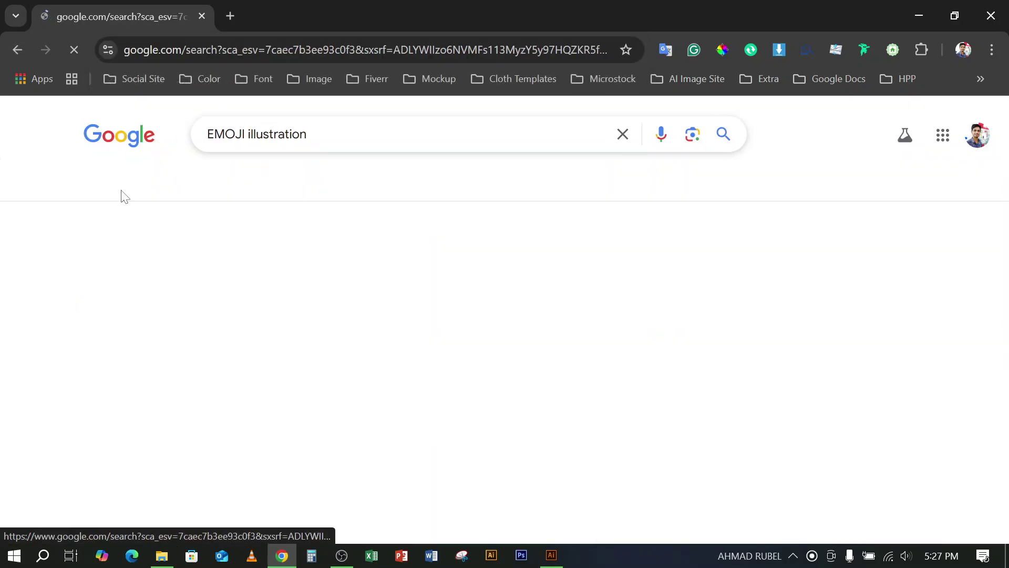
left_click(551, 556)
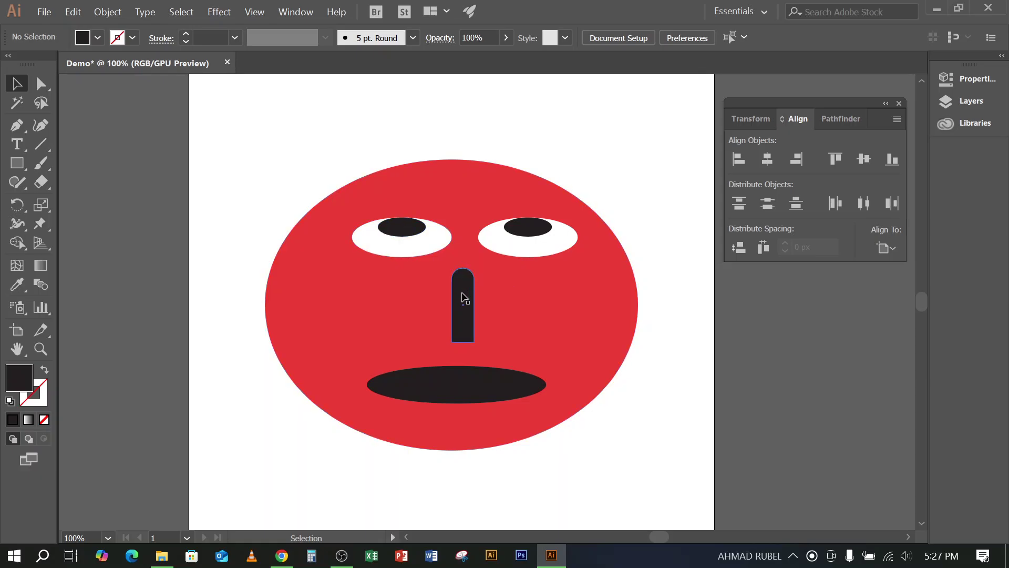
Draw a tall black rectangle with the Rectangle tool on the empty pasteboard to the left of the artboard
left_click(463, 298)
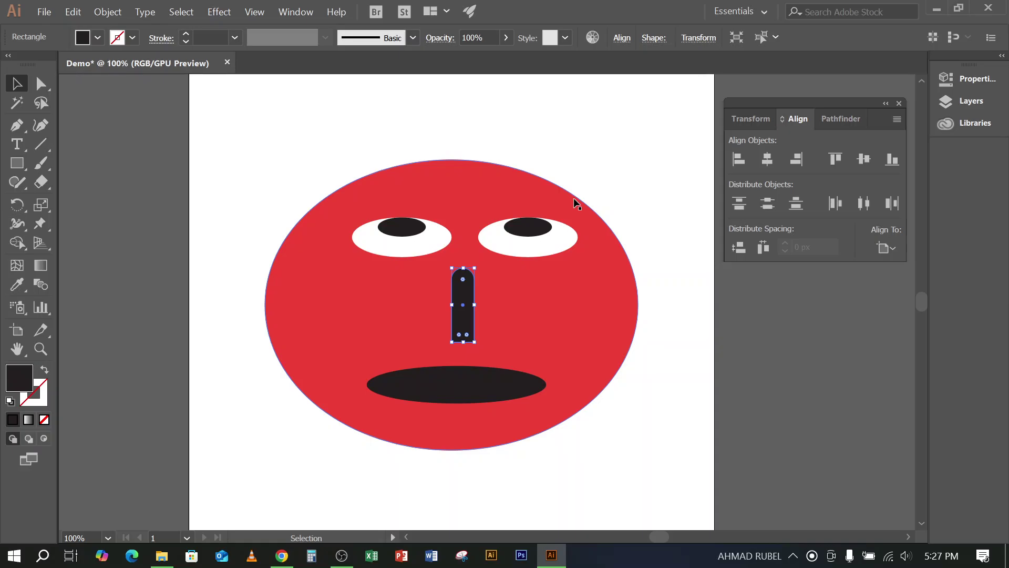
left_click_drag(230, 222, 369, 262)
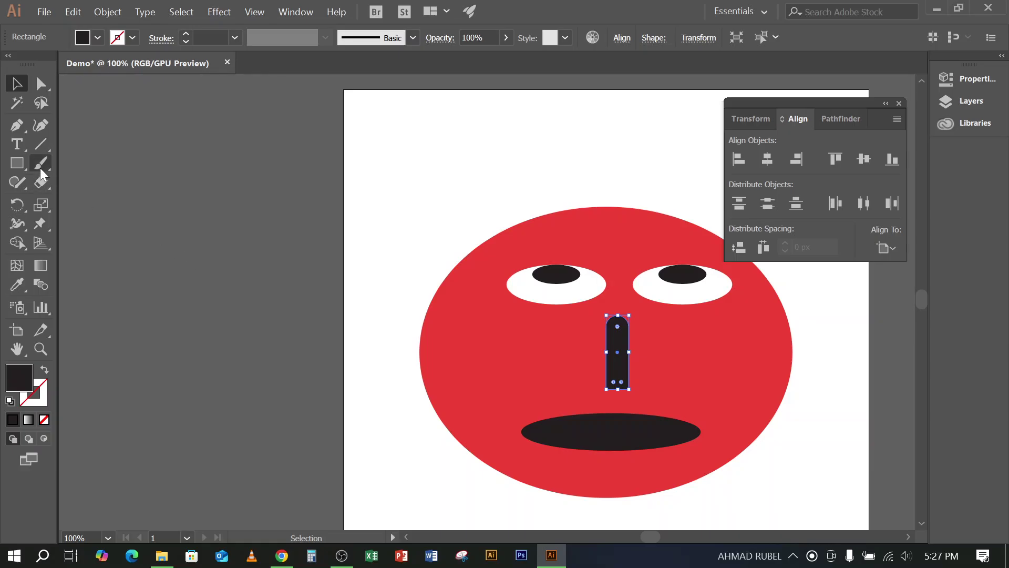
left_click_drag(17, 163, 100, 168)
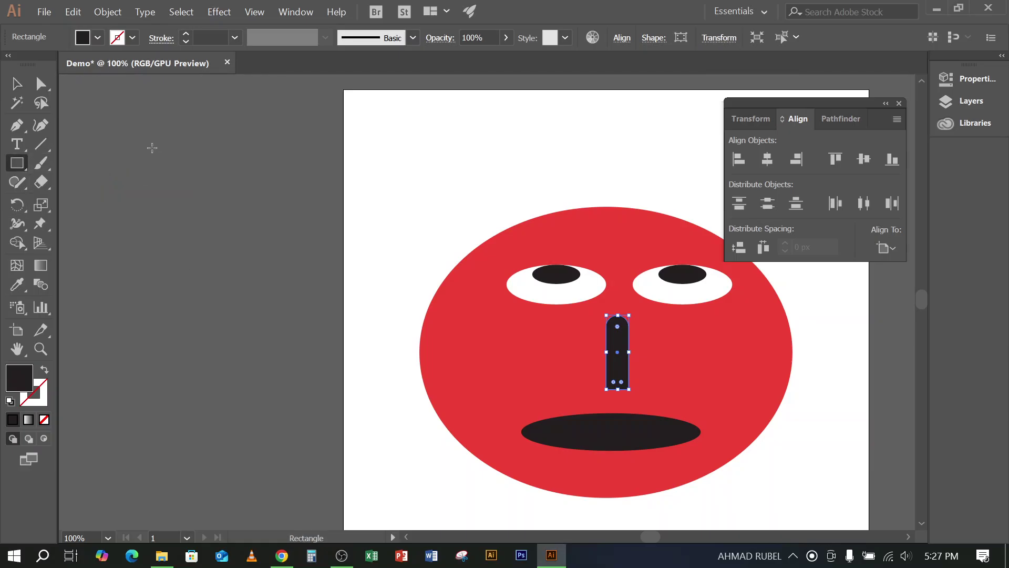
left_click_drag(152, 148, 263, 395)
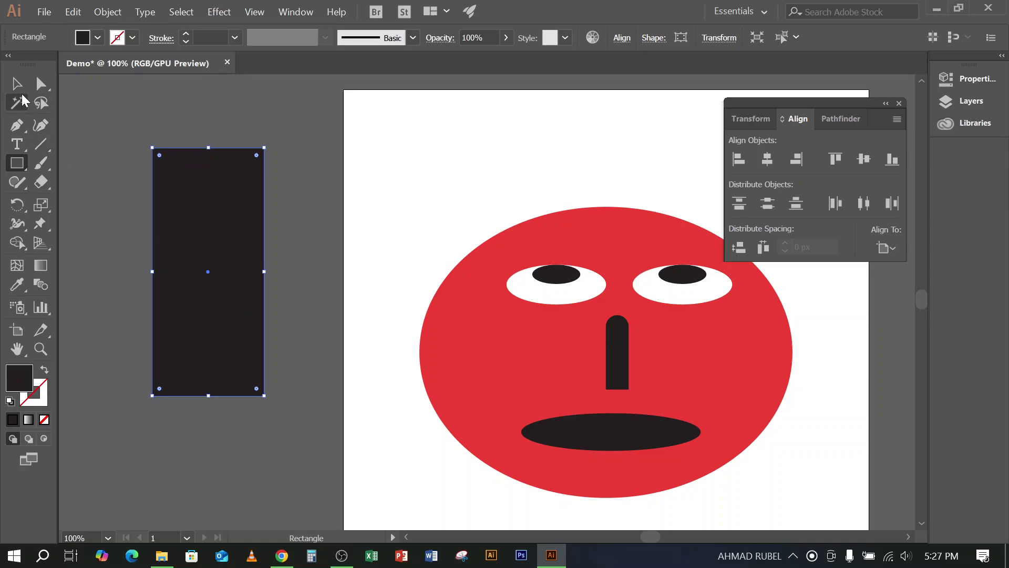
Deselect the tall black rectangle and reselect it as a whole object with the Selection tool
left_click(21, 90)
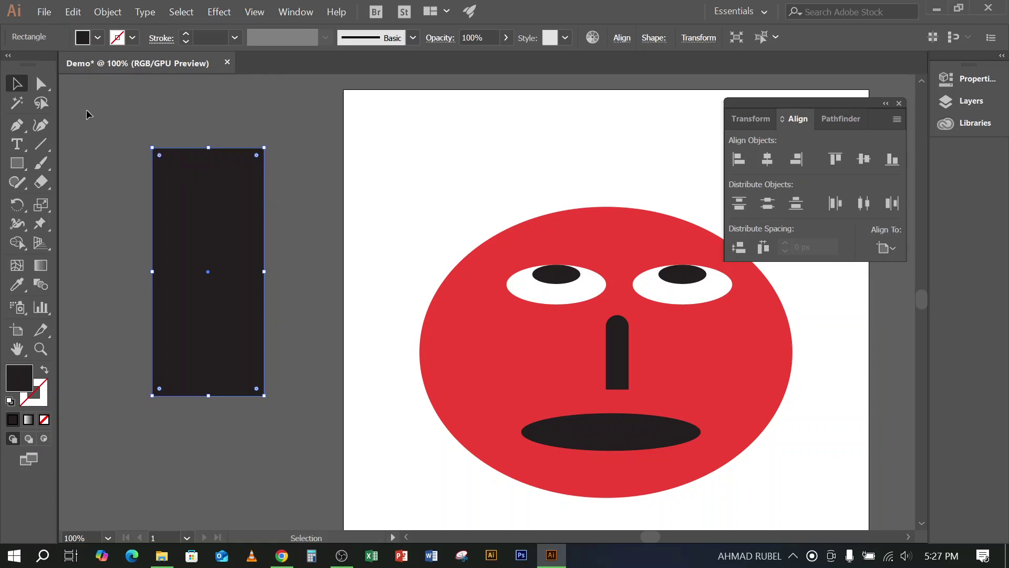
left_click(40, 83)
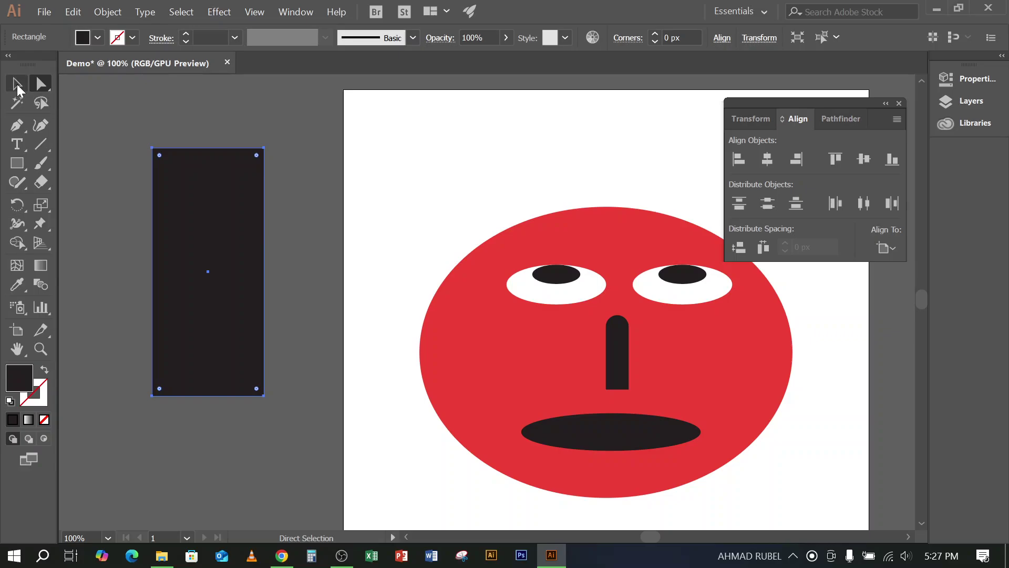
left_click(17, 84)
left_click(102, 166)
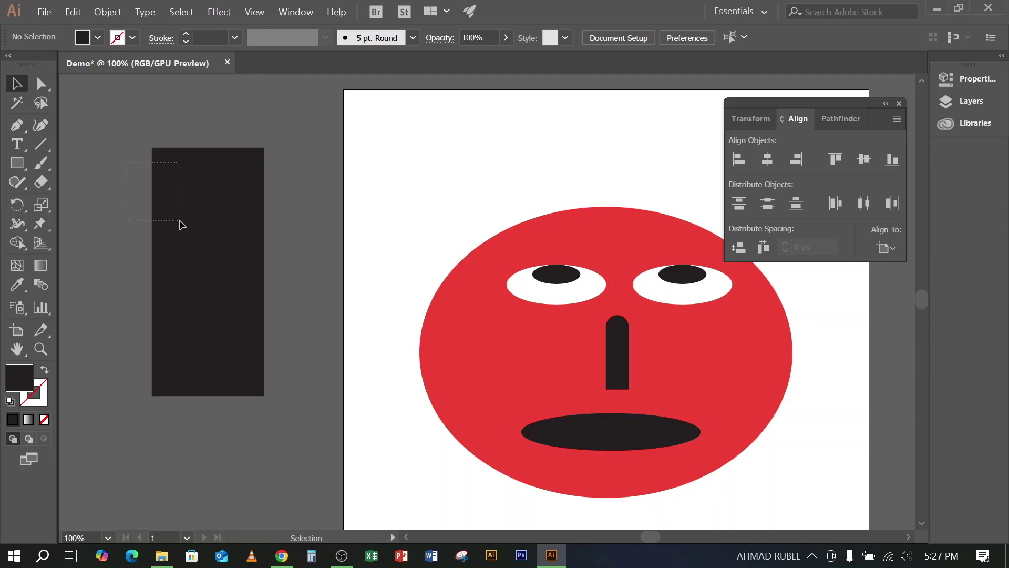
left_click(187, 250)
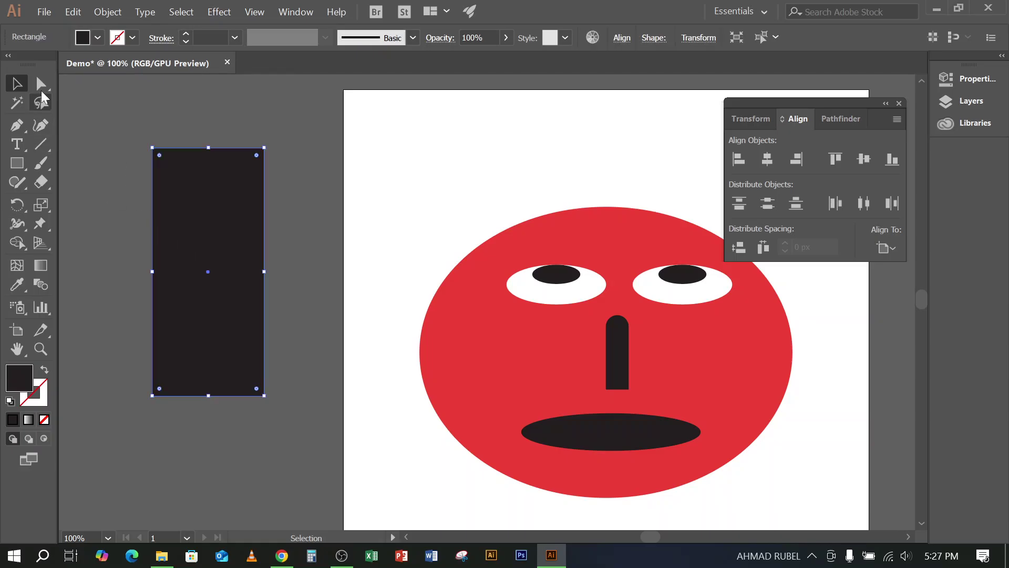
Try the tall rectangle's upper-left corner widget with the Direct Selection tool, and clear the selection
left_click(41, 86)
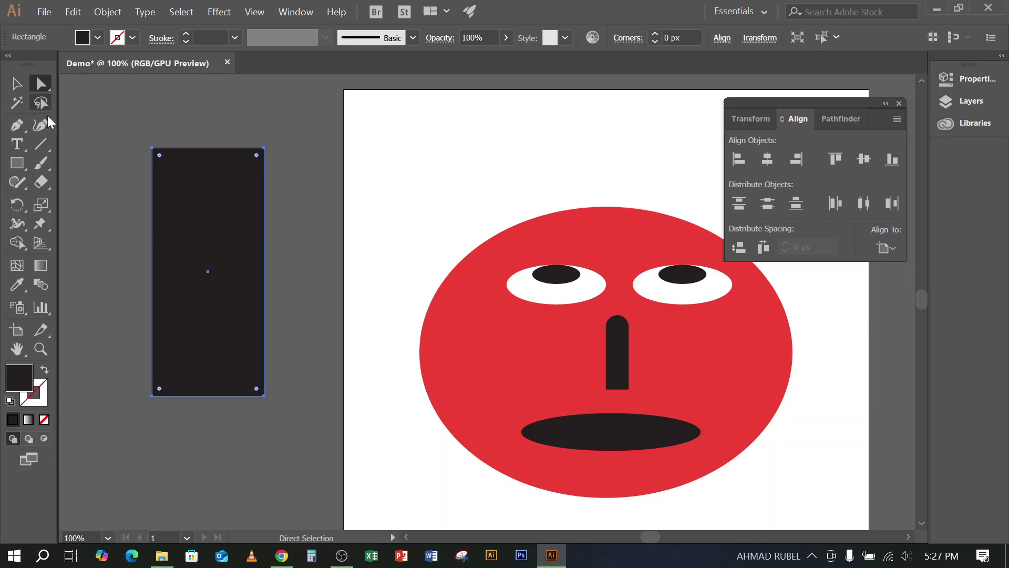
left_click_drag(159, 156, 128, 140)
left_click(128, 140)
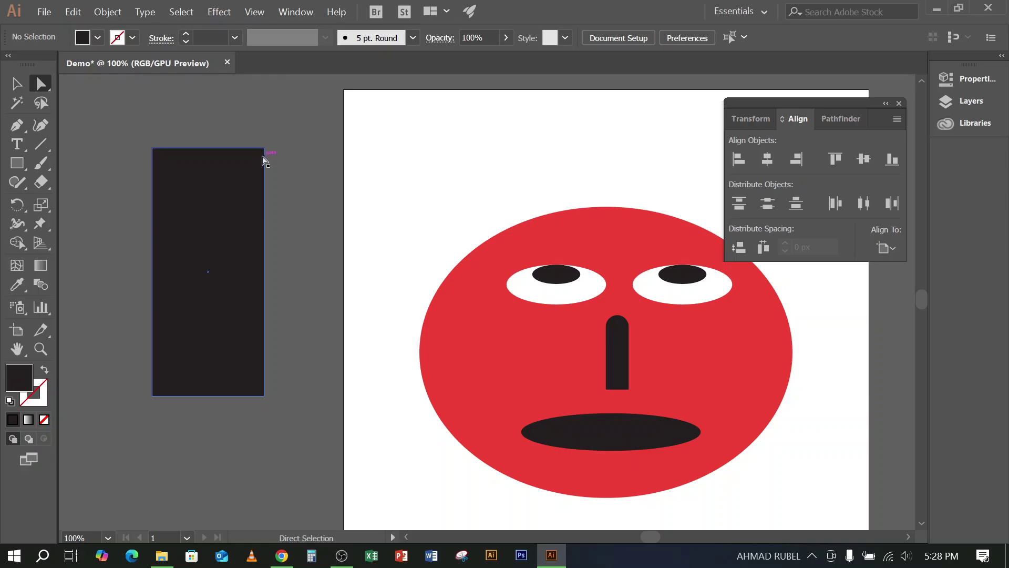
Try rounding the two upper corners of the black rectangle to 106.5 px, and undo the rounding
left_click_drag(140, 135, 269, 179)
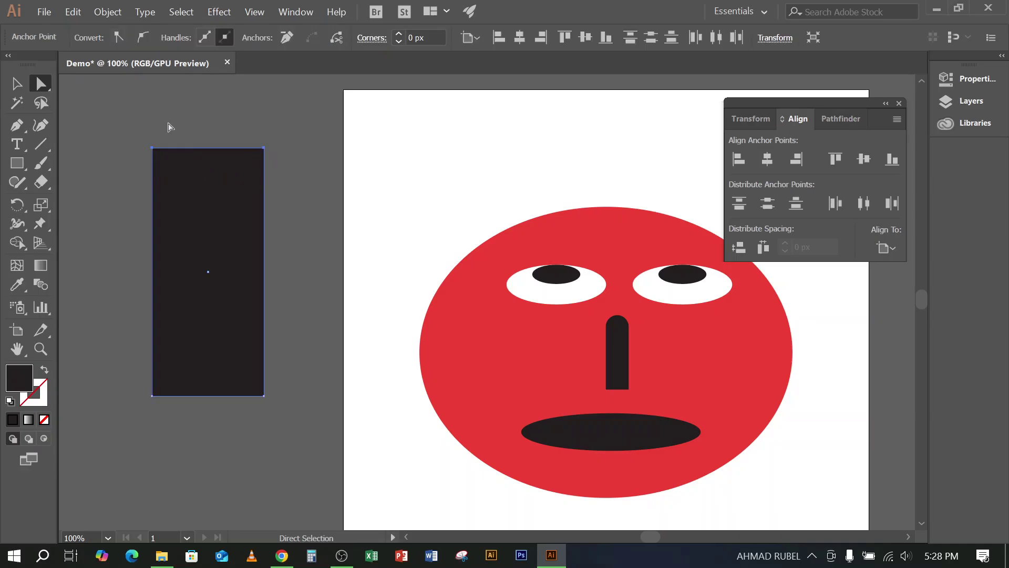
left_click(168, 126)
left_click(153, 149)
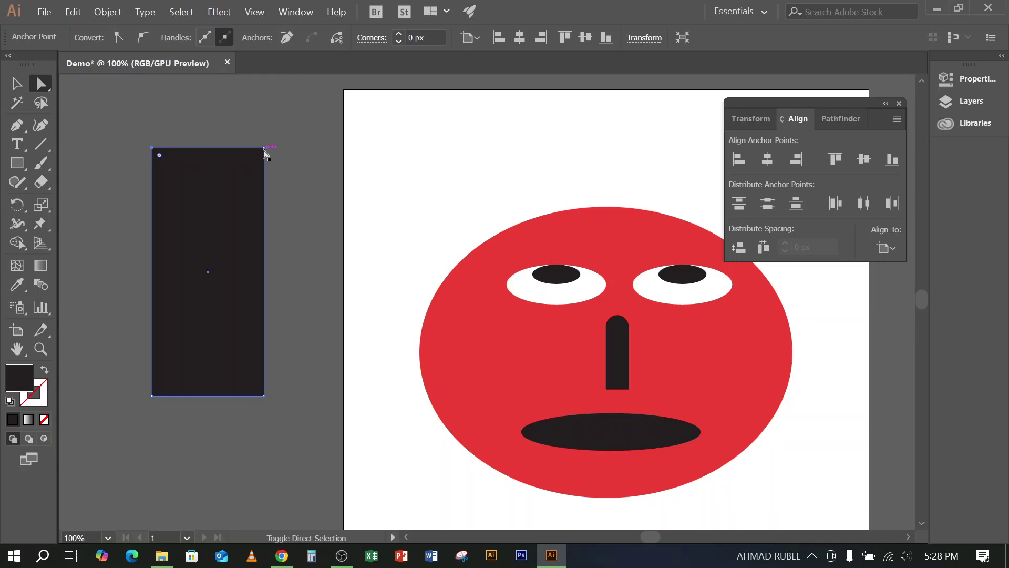
left_click(265, 149, "shift")
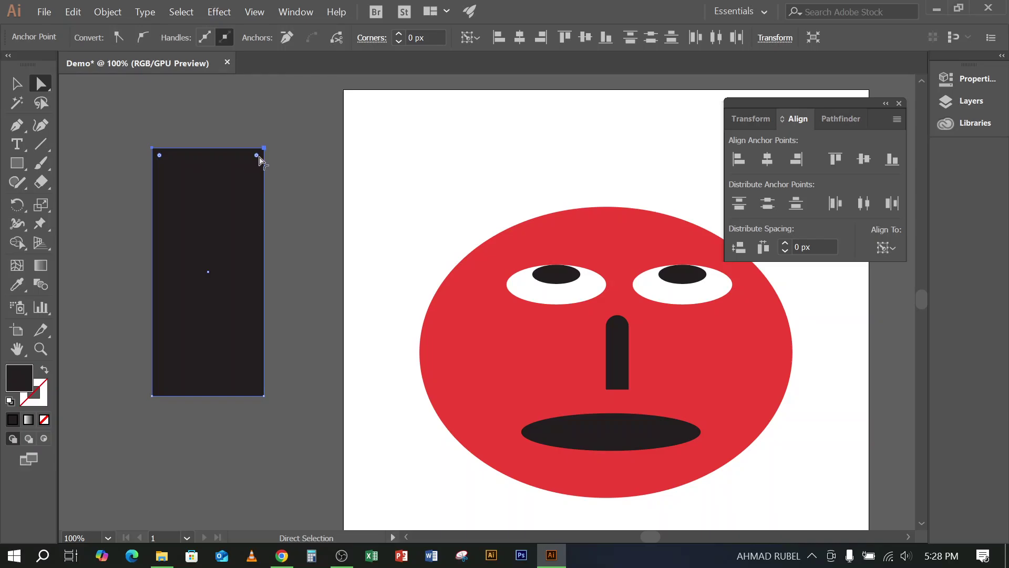
left_click_drag(258, 157, 217, 222)
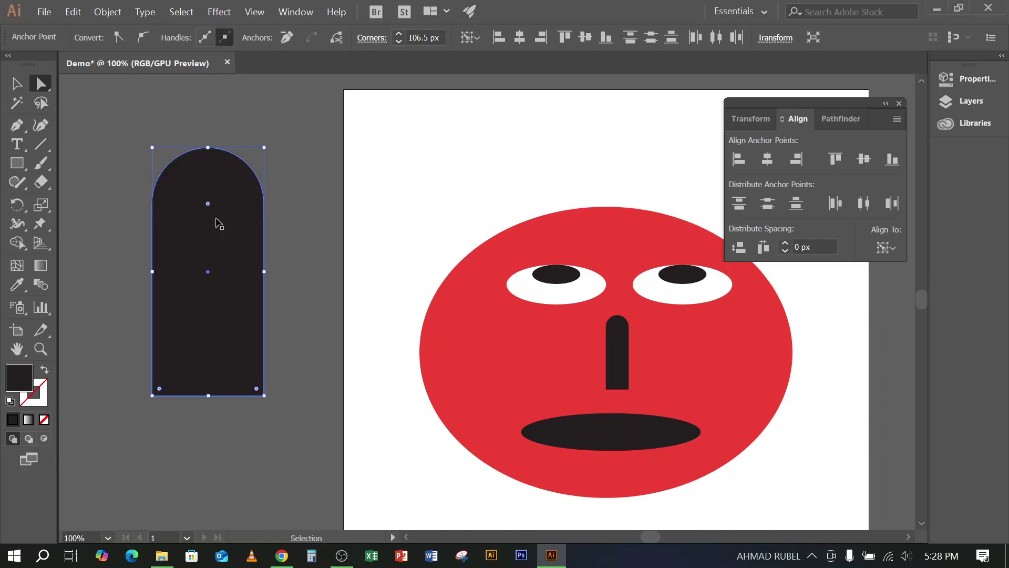
key("ctrl+z")
Practise selecting the black rectangle's two upper anchor points together, clear the selection, and select only its upper-left anchor point
left_click_drag(134, 131, 286, 181)
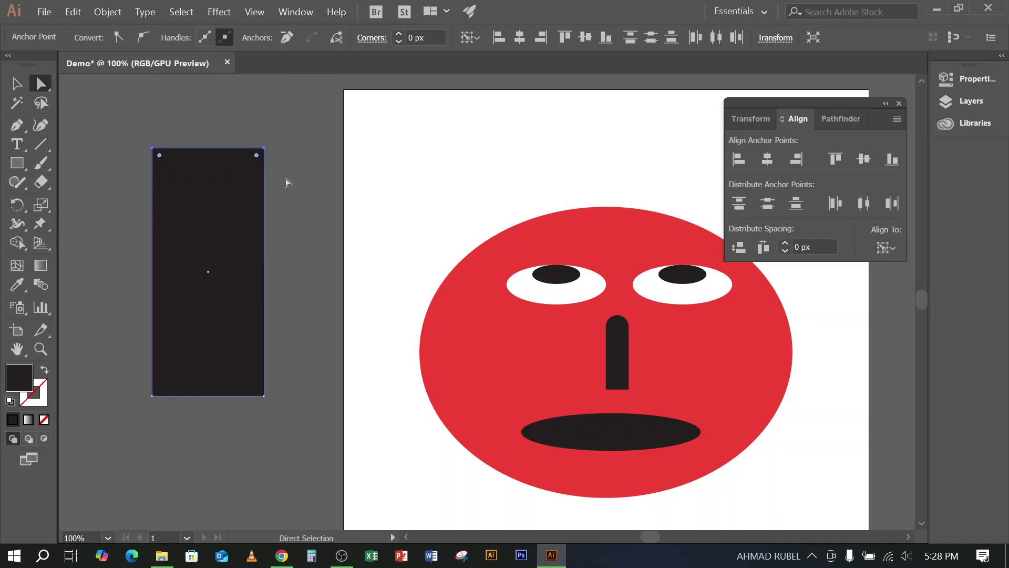
left_click(276, 127)
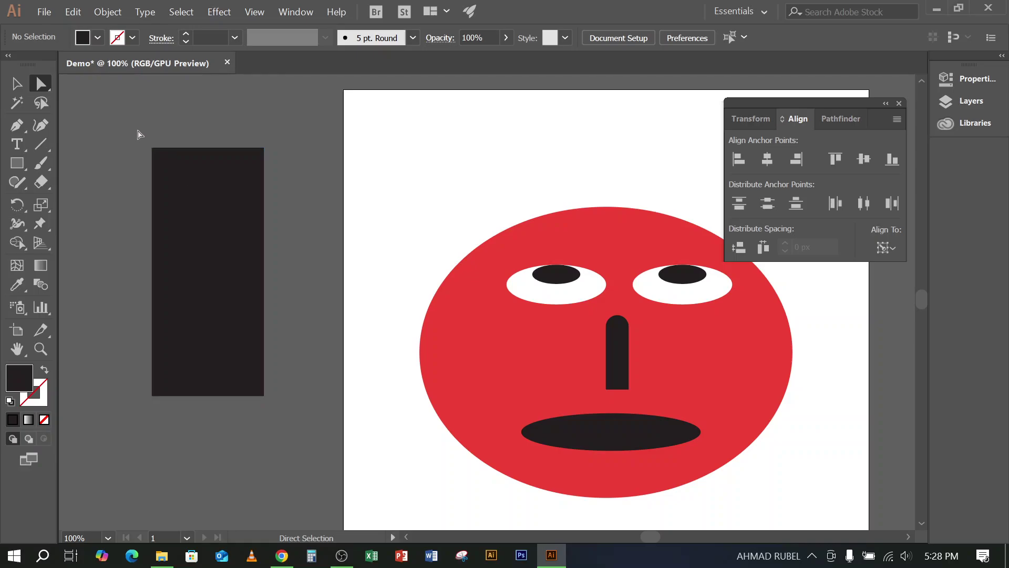
left_click_drag(127, 125, 306, 200)
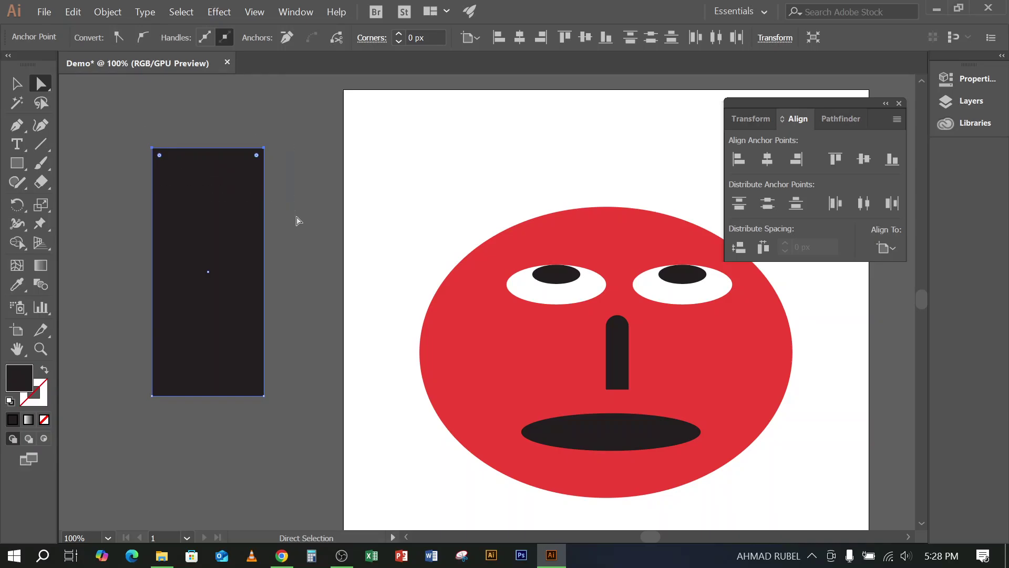
left_click(291, 210)
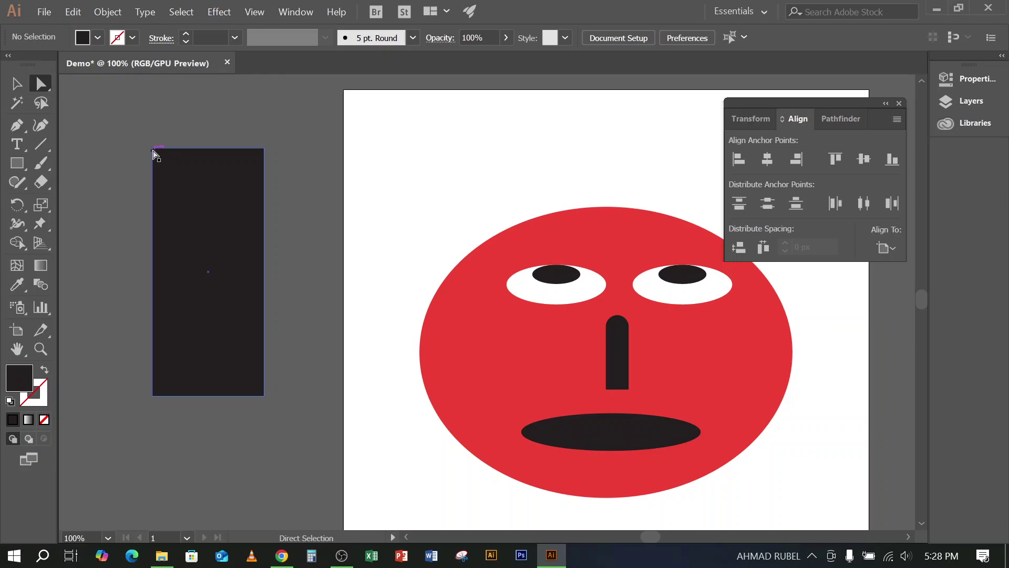
left_click(153, 151)
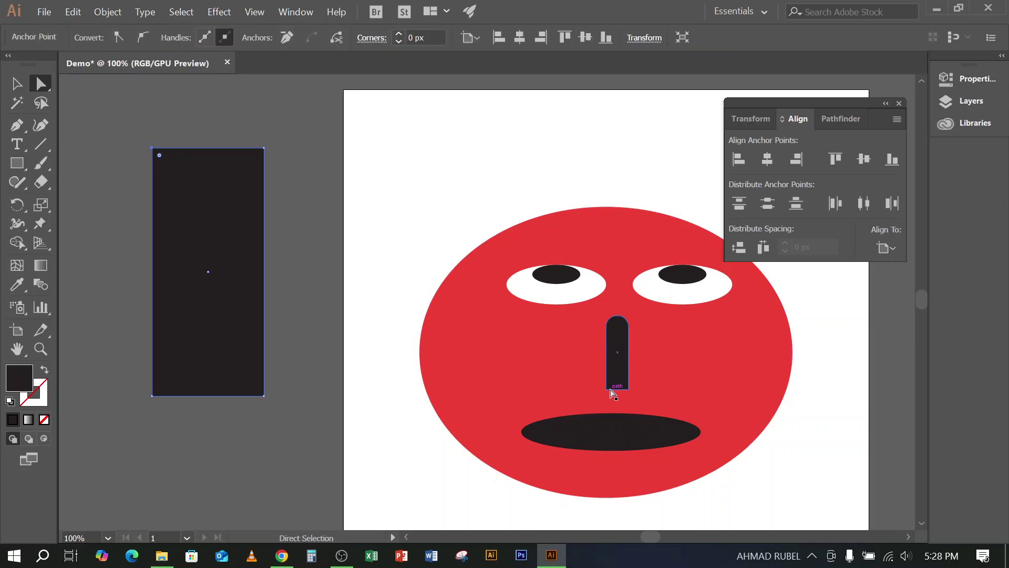
Try rounding the two lower corners of the face's nose to 21.5 px, undo the rounding, and clear the selection
left_click(608, 389)
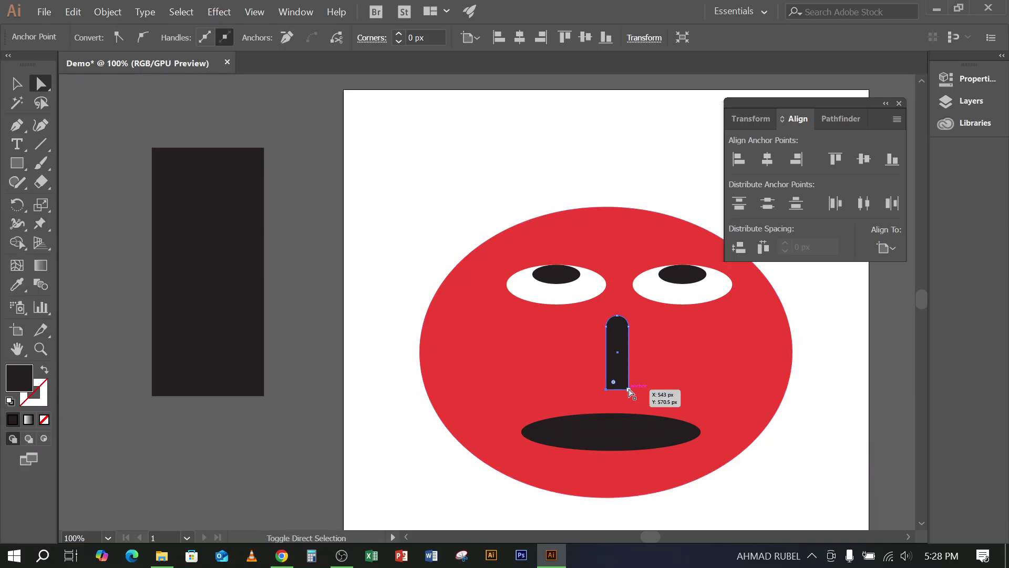
left_click(629, 389, "shift")
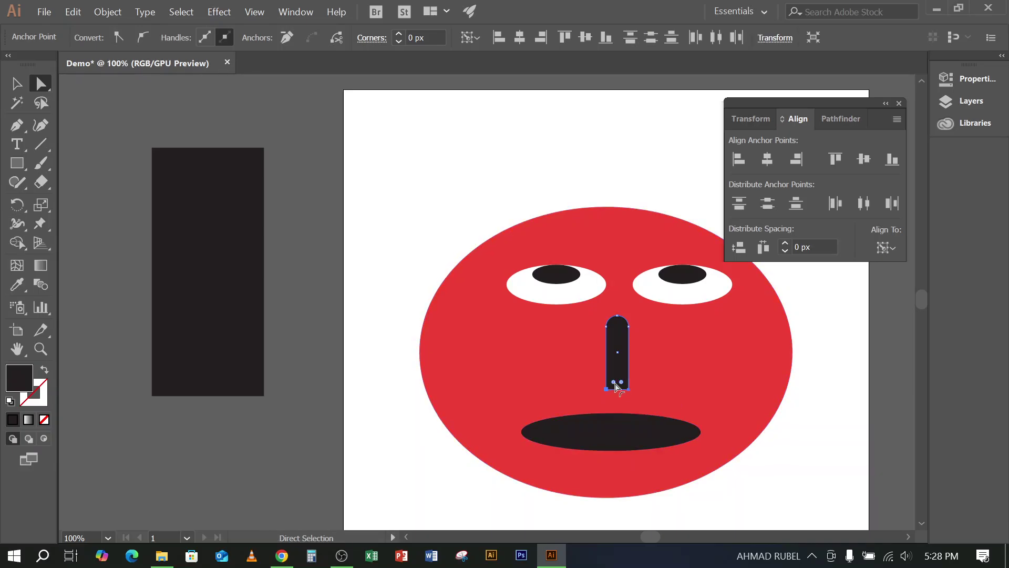
left_click_drag(618, 382, 647, 343)
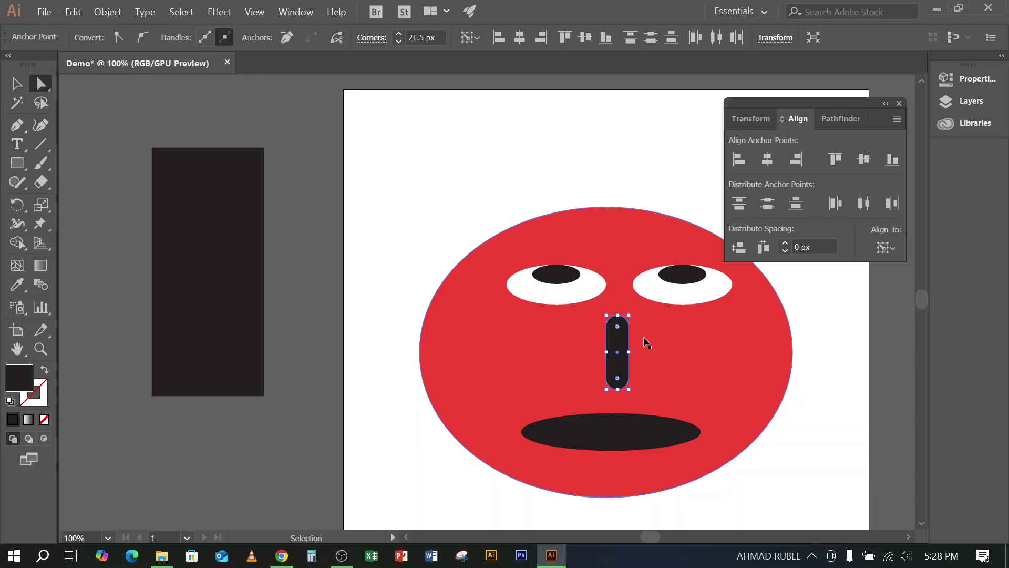
key("ctrl+z")
left_click(350, 225)
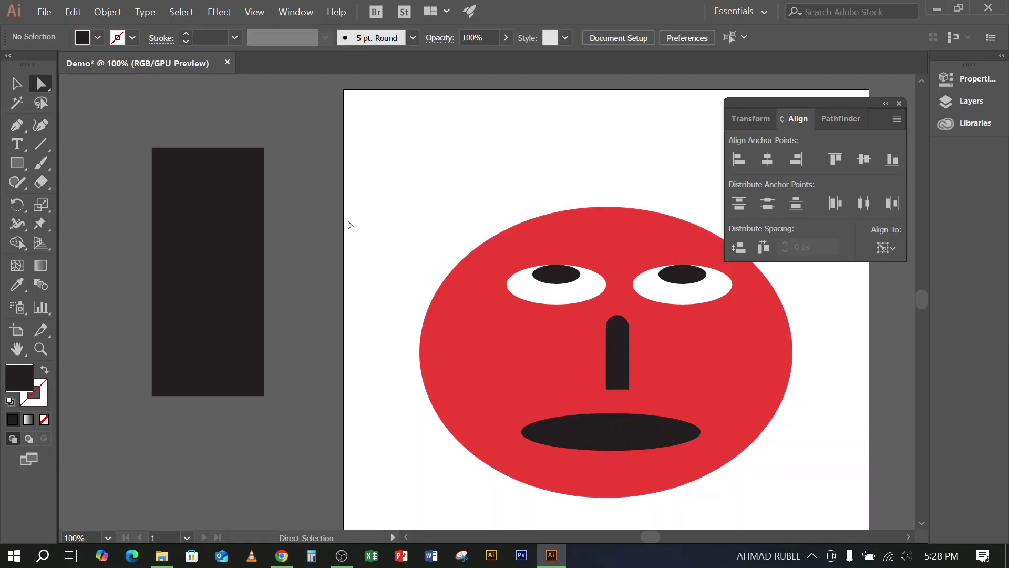
Switch to Chrome and look through the EMOJI illustration image results for a reference face
left_click(282, 555)
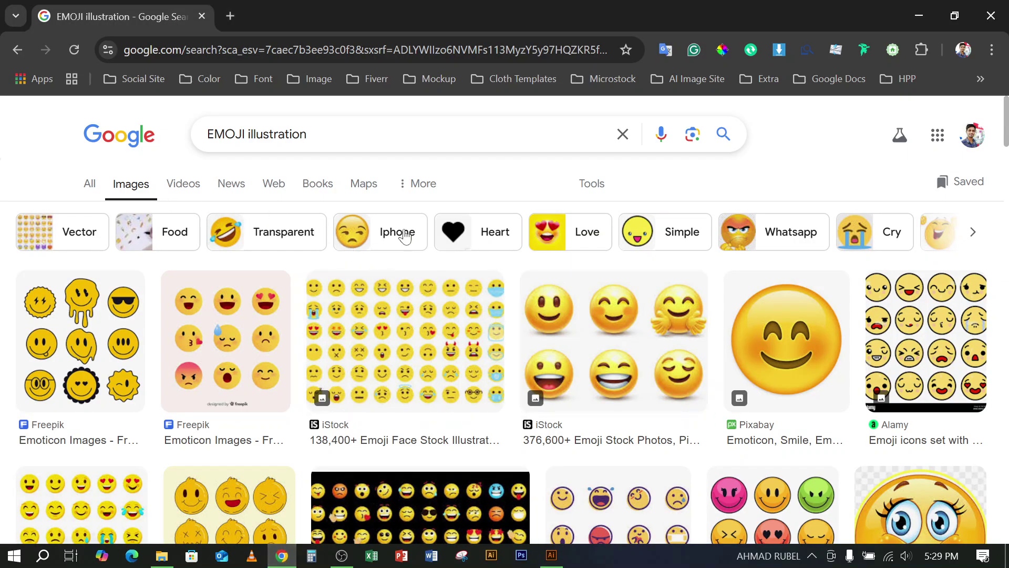
scroll(610, 366, "down", 1)
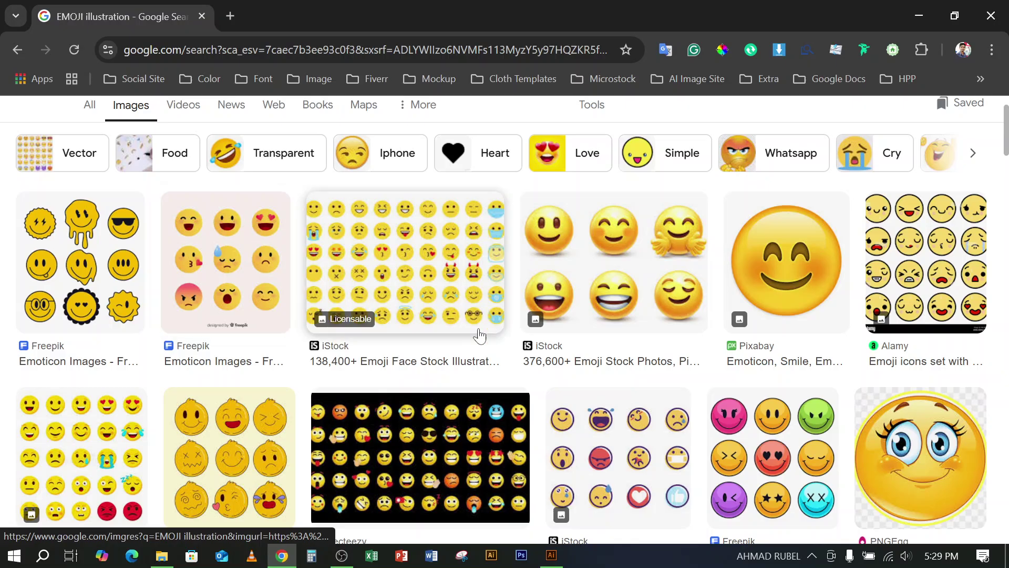
scroll(766, 404, "down", 10)
scroll(766, 404, "down", 8)
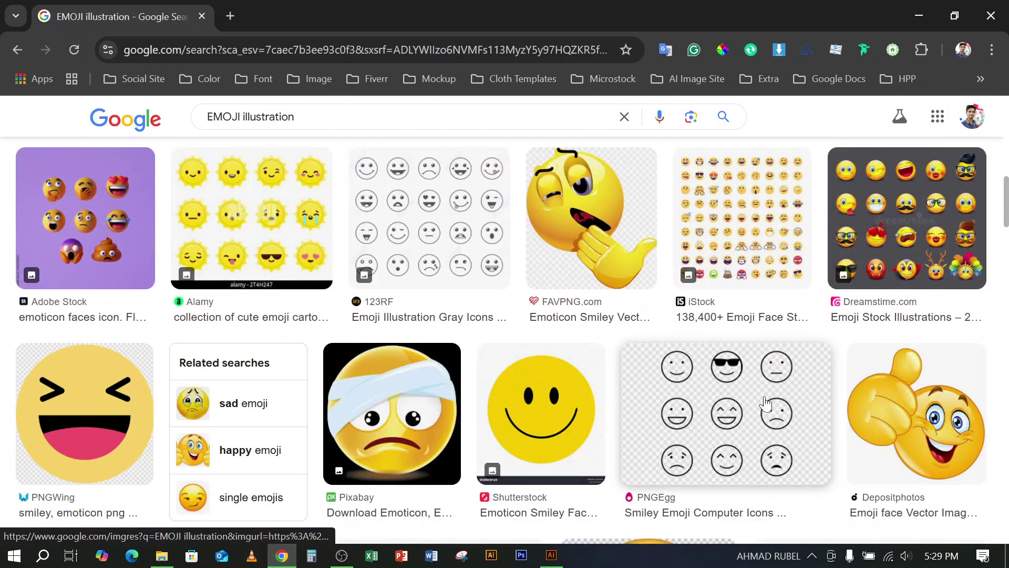
scroll(764, 409, "down", 8)
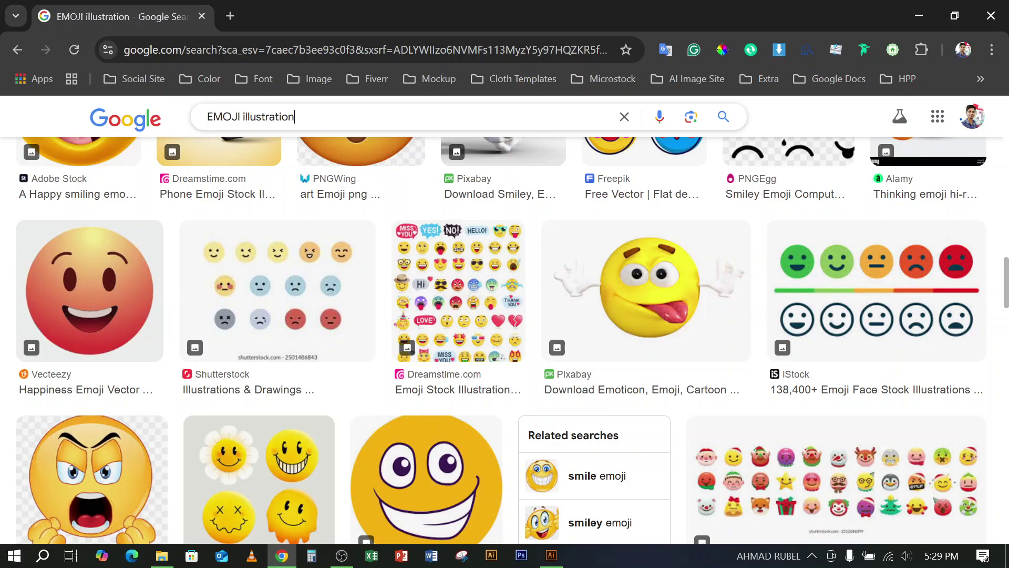
left_click(815, 120)
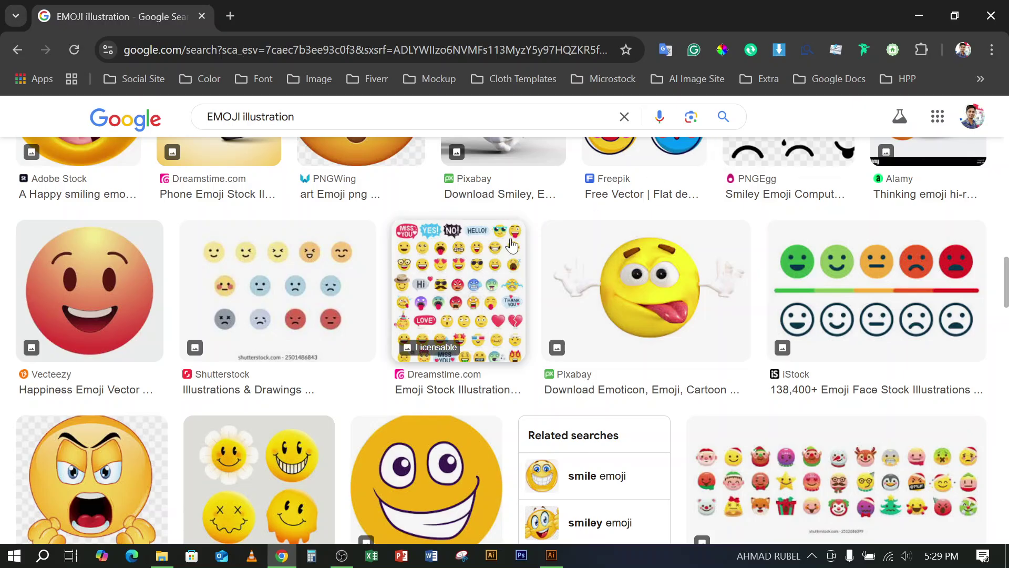
scroll(547, 315, "down", 6)
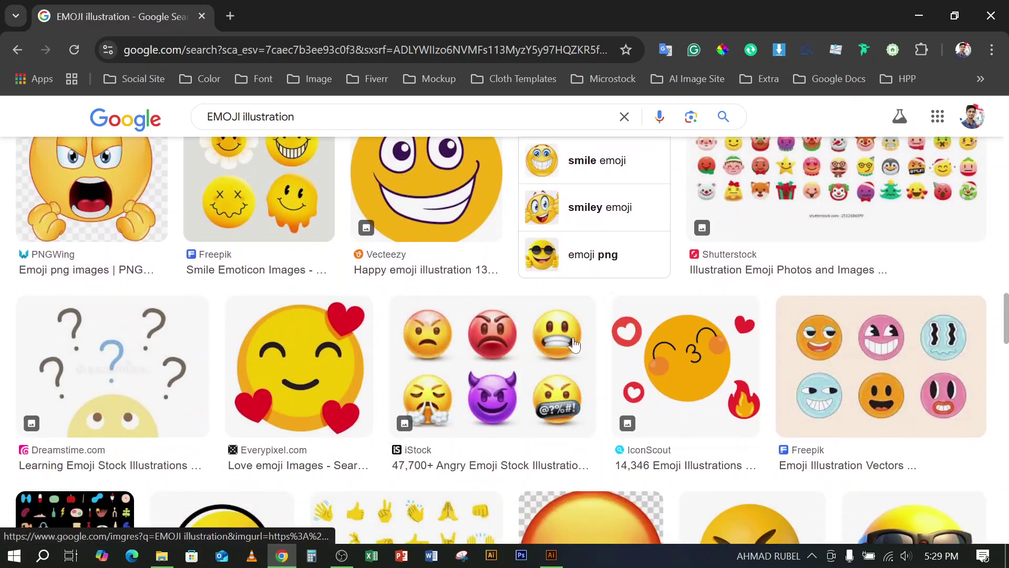
scroll(574, 345, "down", 4)
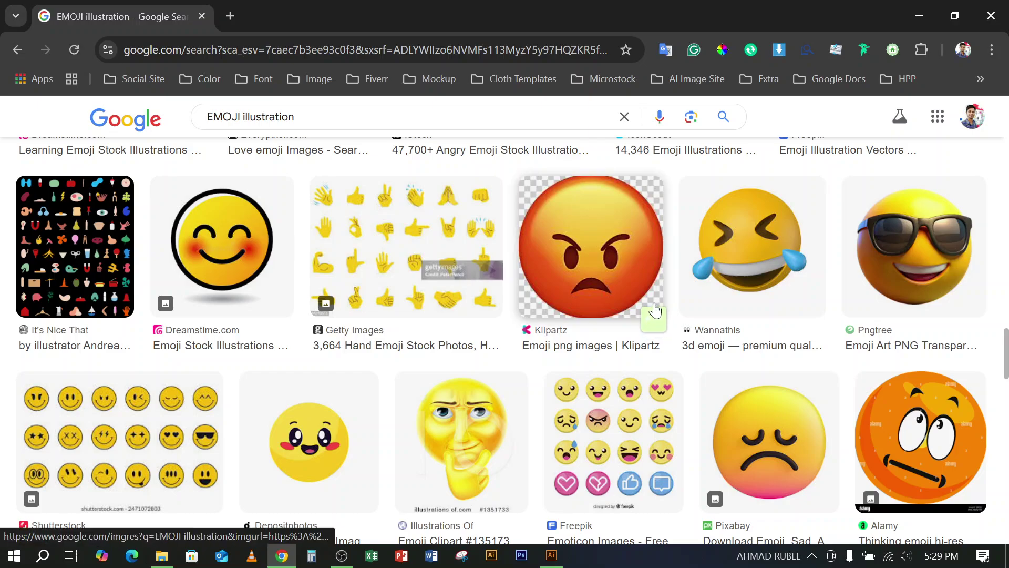
Enlarge the angry and laughing emoji thumbnails, look through further results, and open the preview of PNGEgg's Wow emoji illustration
mouse_move(652, 305)
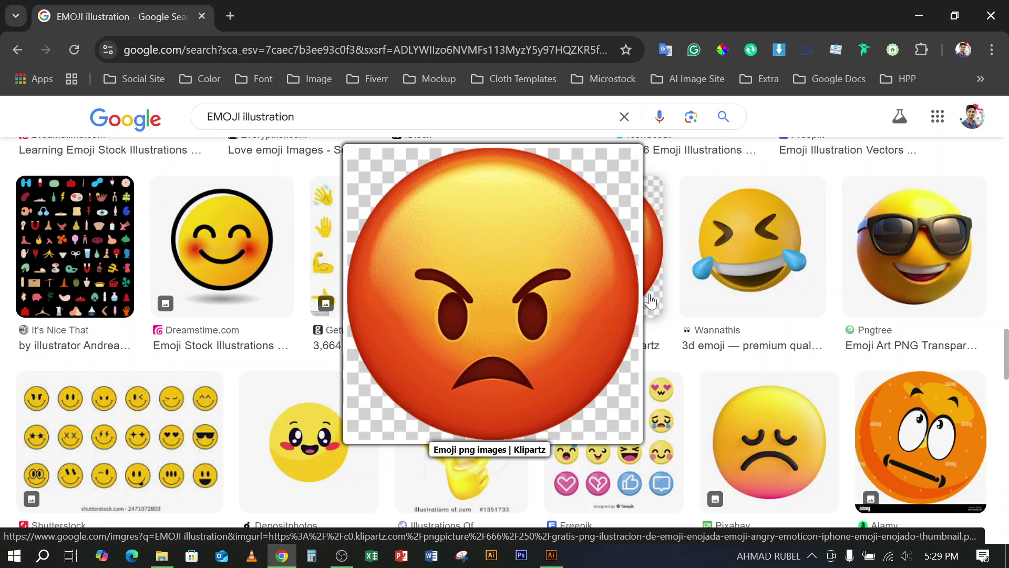
mouse_move(784, 305)
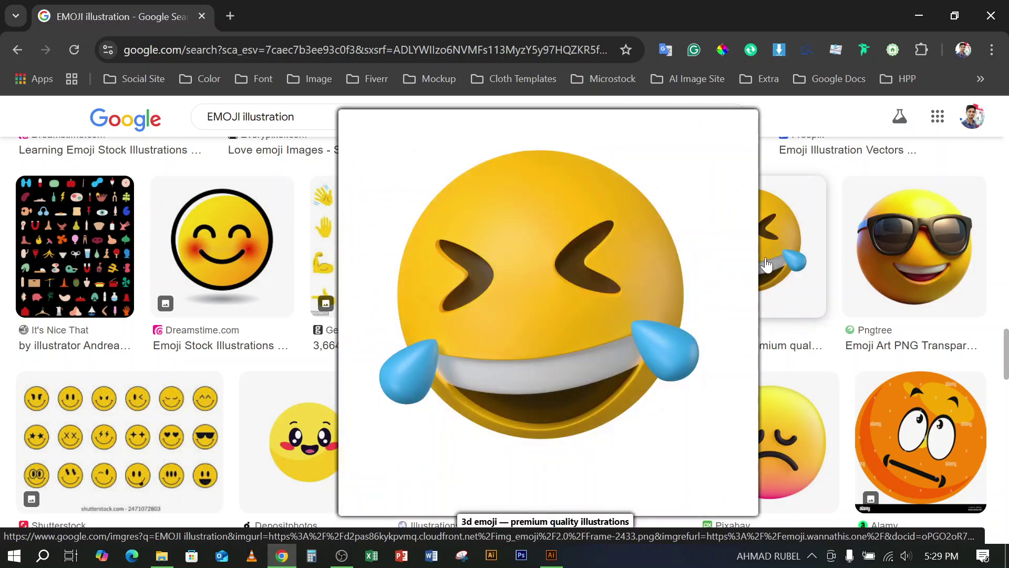
scroll(818, 323, "down", 4)
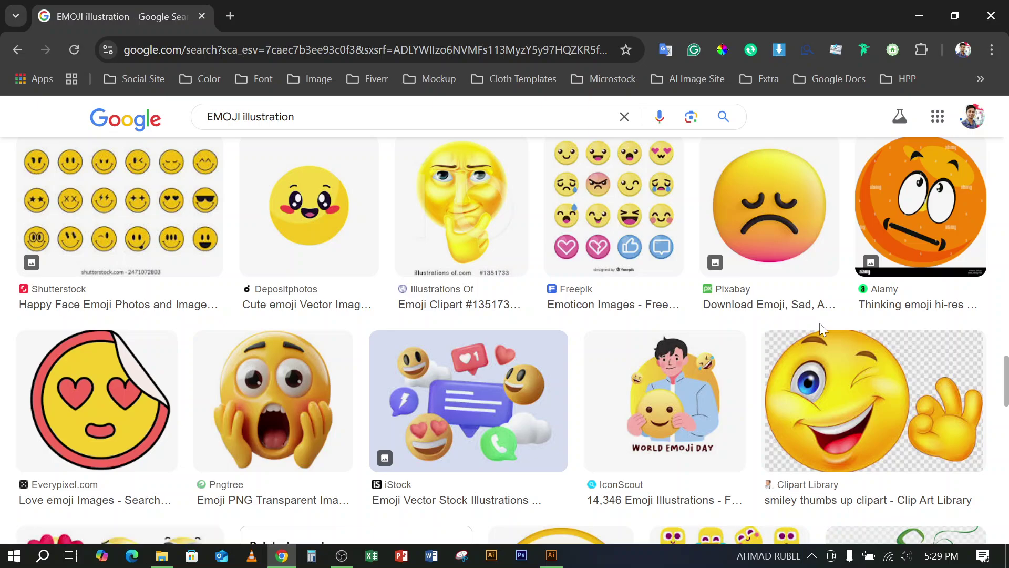
scroll(821, 321, "down", 3)
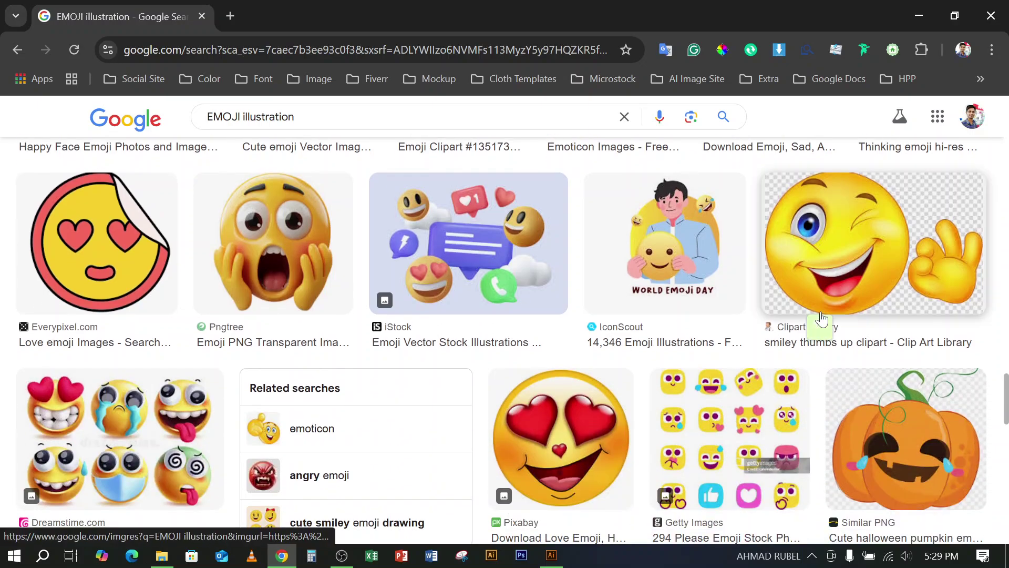
scroll(821, 321, "down", 11)
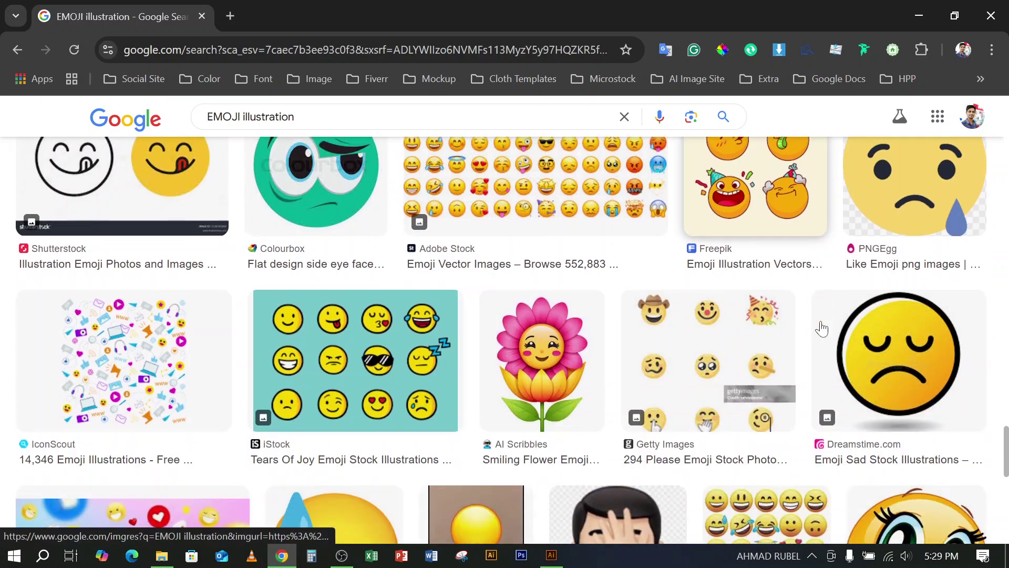
scroll(822, 328, "down", 9)
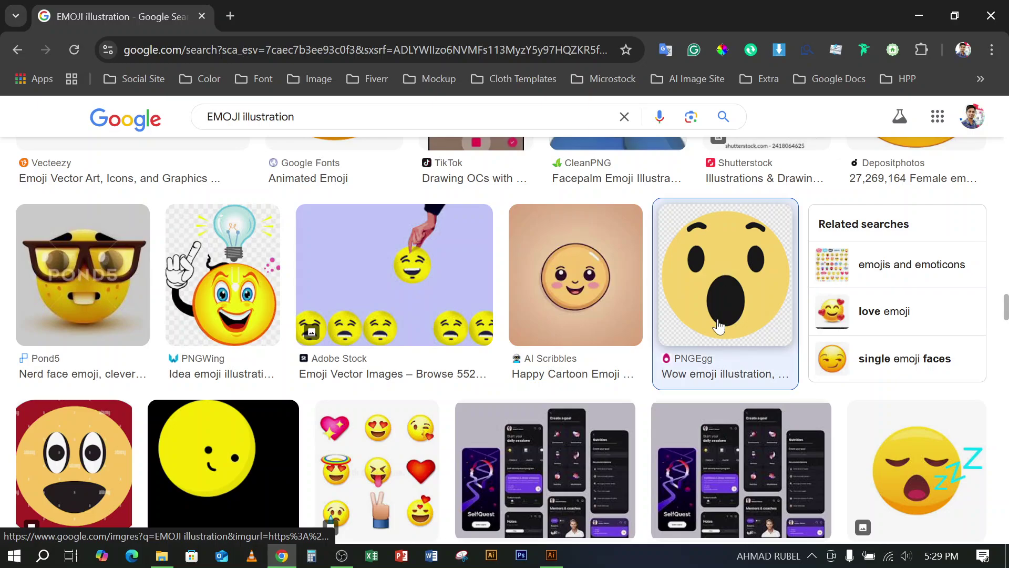
left_click(724, 275)
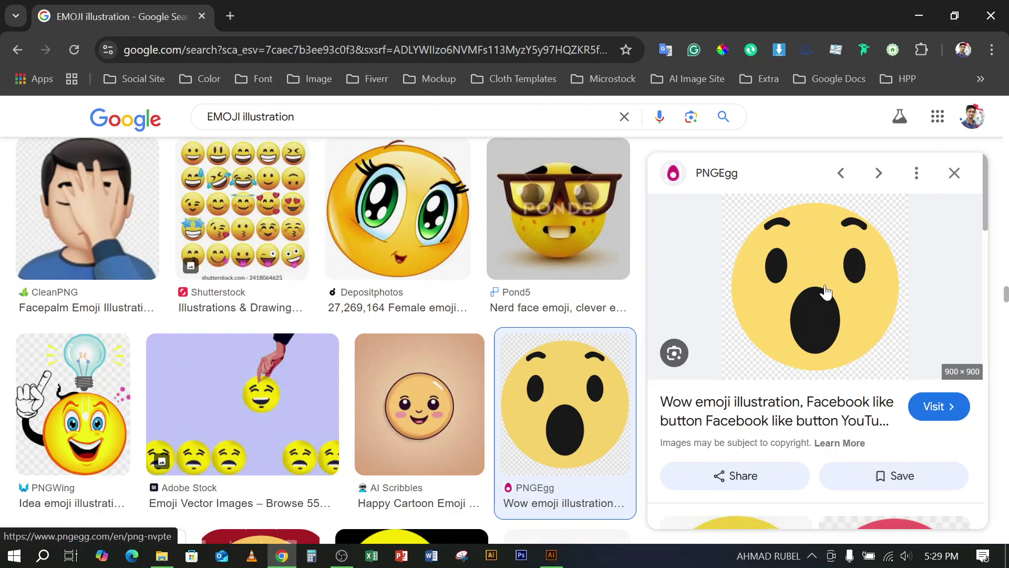
Switch to Illustrator, delete the black rectangle beside the artboard, and collapse the floating Transform, Align and Pathfinder panel group
left_click(549, 557)
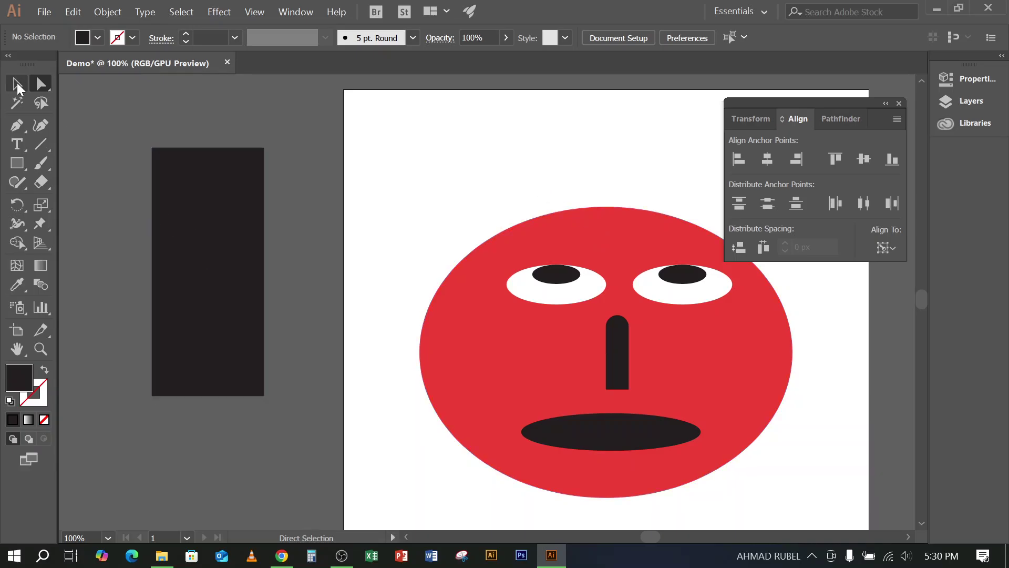
left_click(17, 84)
left_click(234, 357)
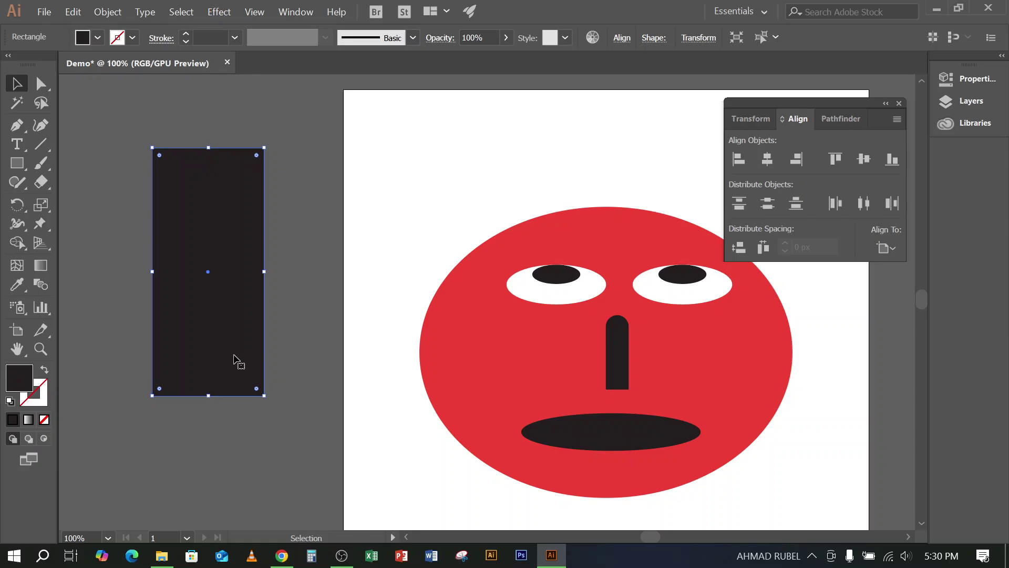
key("Delete")
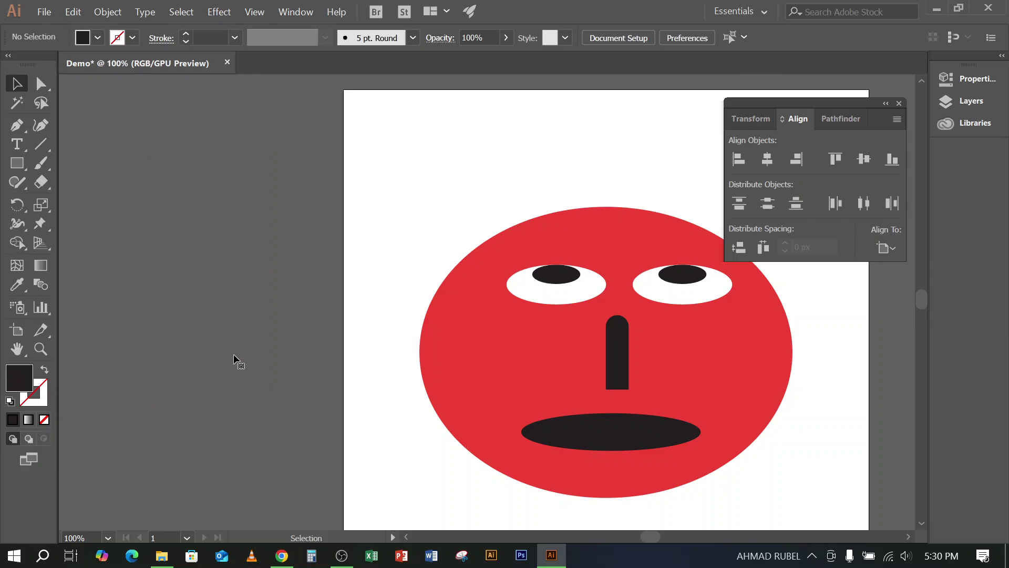
left_click(886, 104)
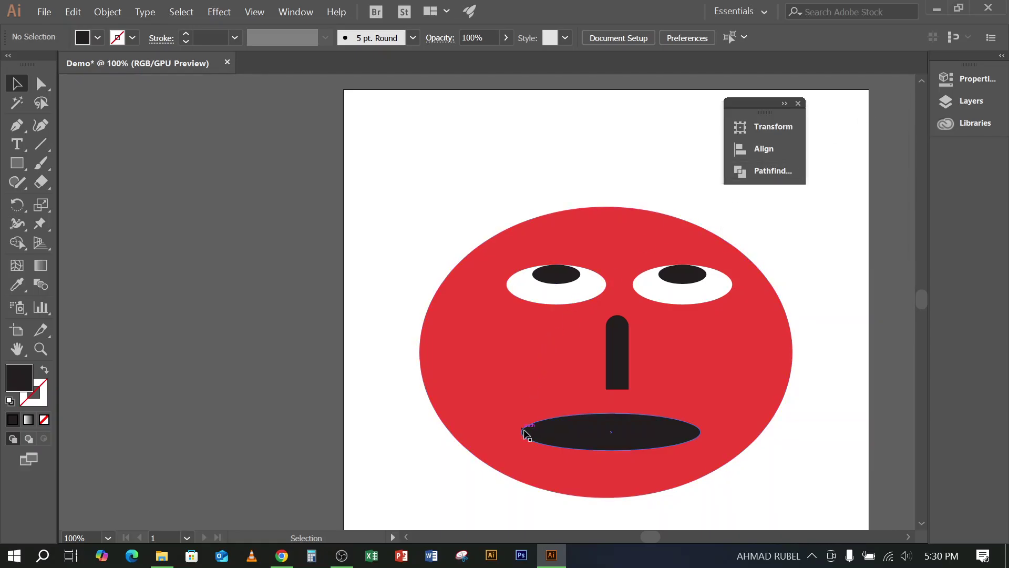
Shift the black pupil of the face's right-hand eye slightly right within its white ellipse, and clear the selection
left_click_drag(604, 289, 514, 263)
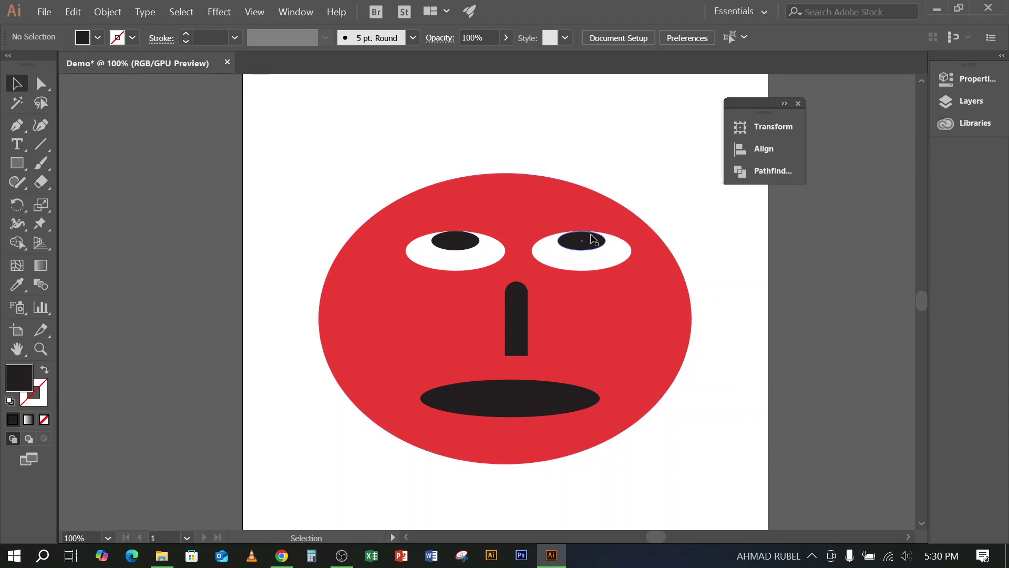
left_click_drag(588, 241, 610, 247)
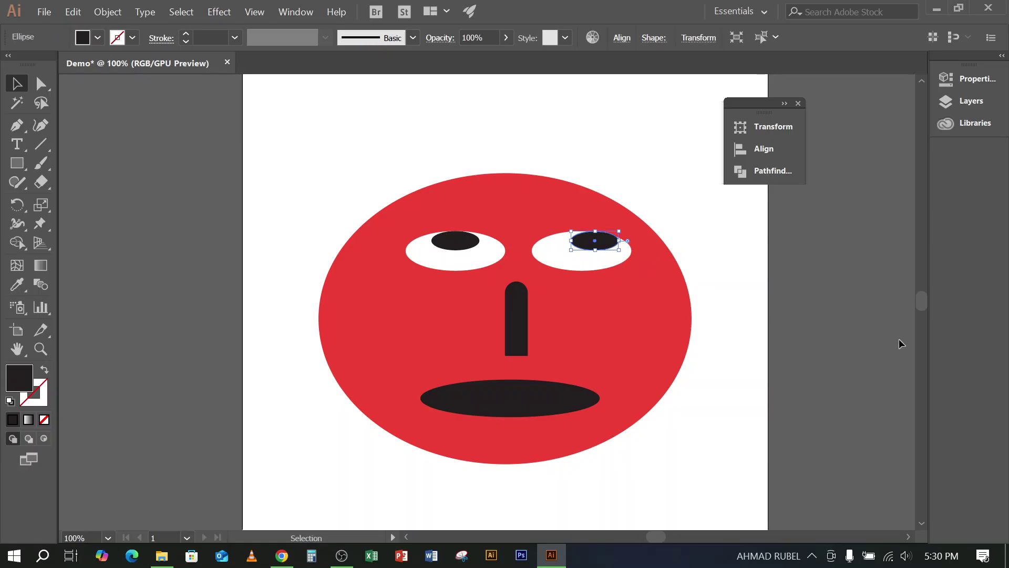
left_click(894, 351)
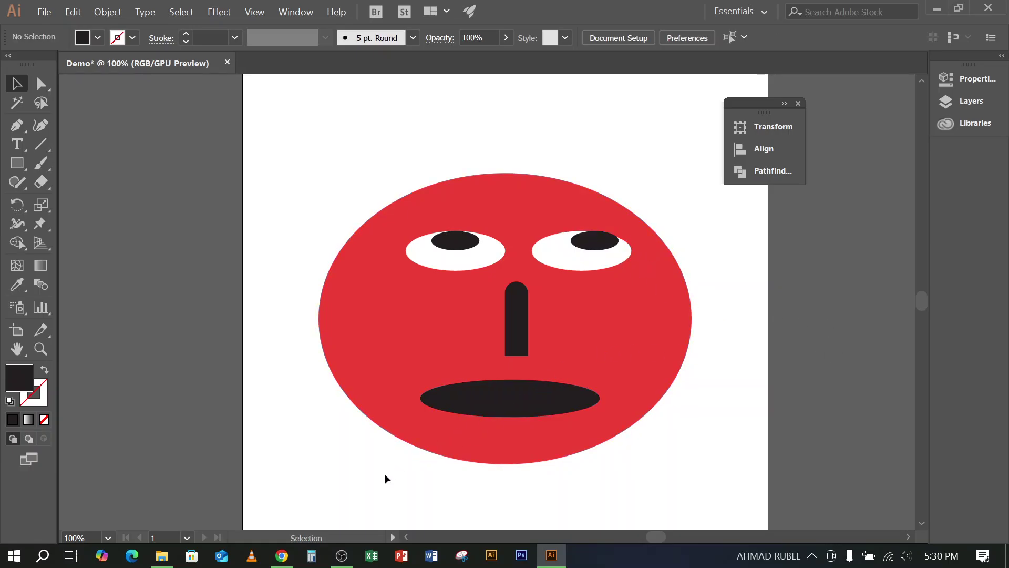
Switch to Chrome and examine the PNGEgg Wow emoji preview and the related emoji images for faces built from simple shapes
left_click(282, 555)
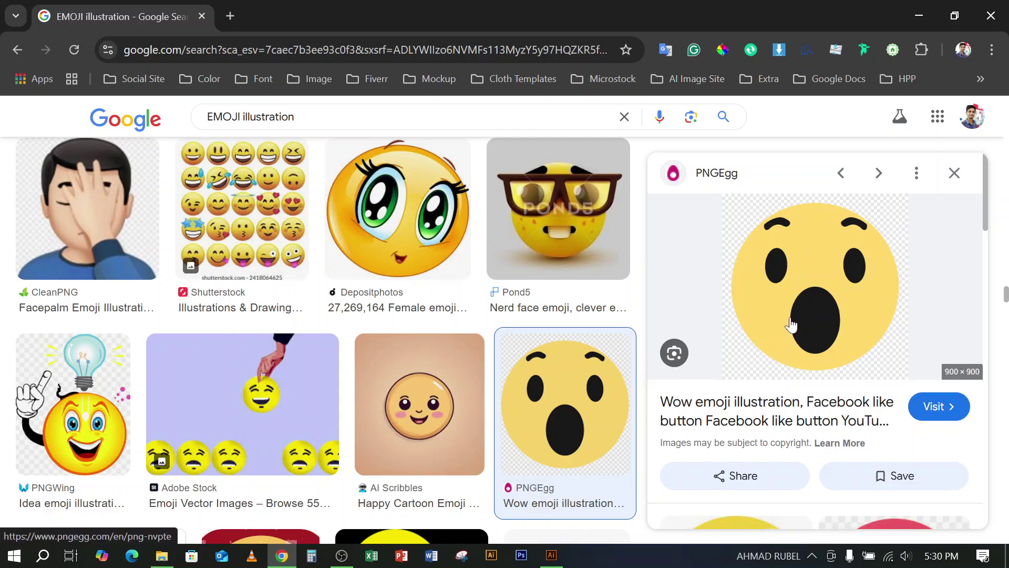
scroll(825, 323, "down", 4)
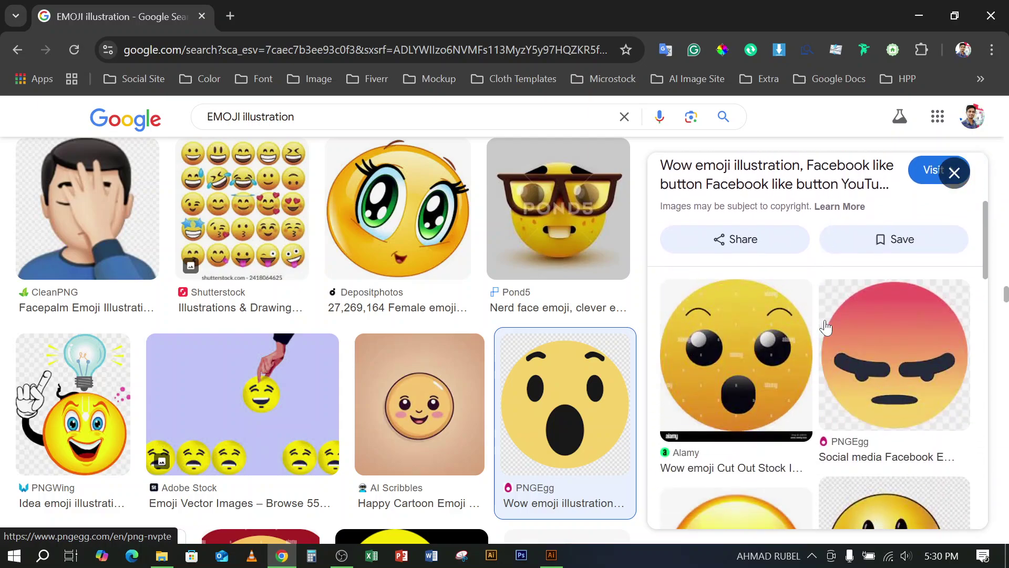
scroll(825, 327, "down", 3)
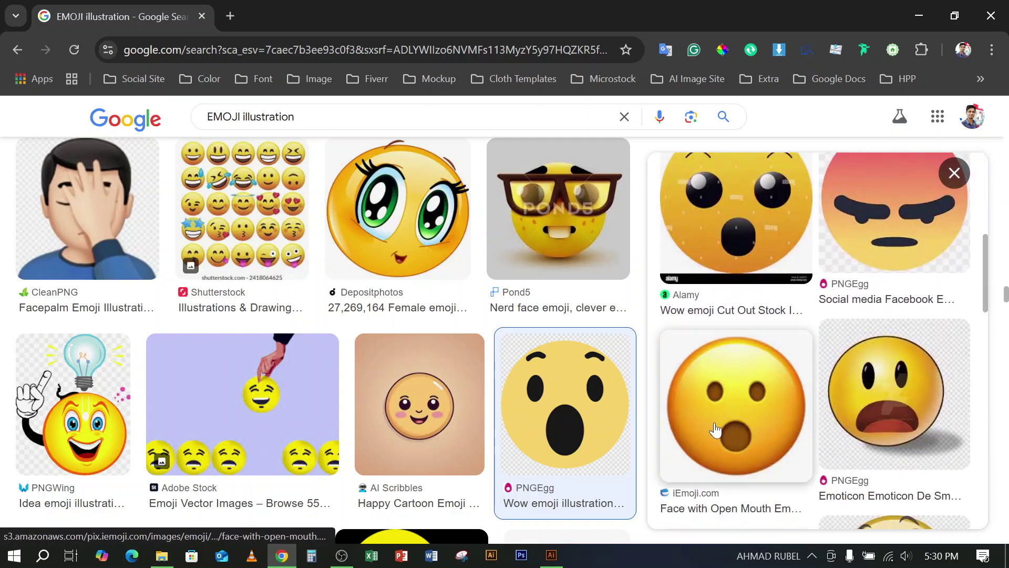
scroll(735, 407, "up", 7)
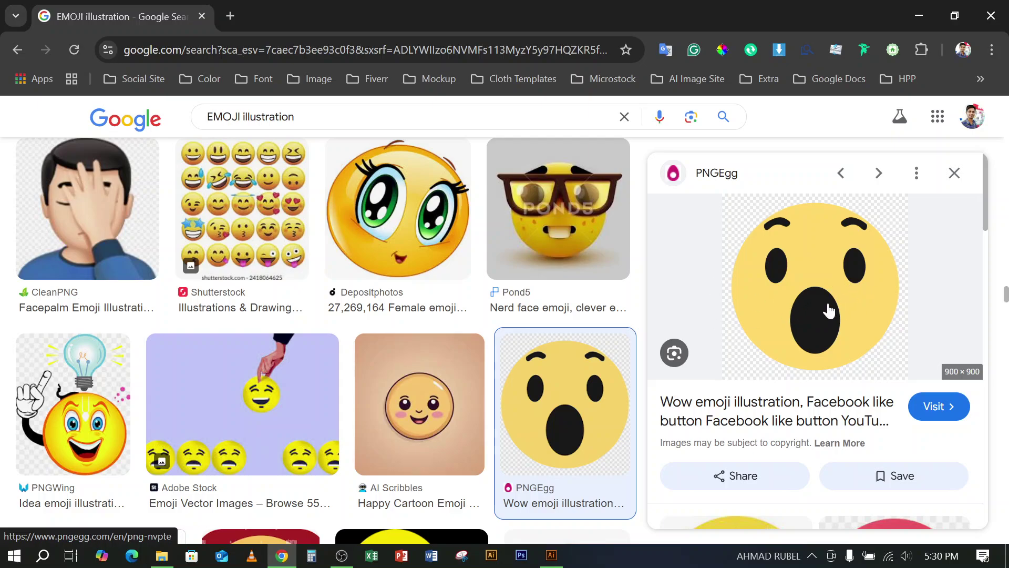
scroll(828, 309, "down", 4)
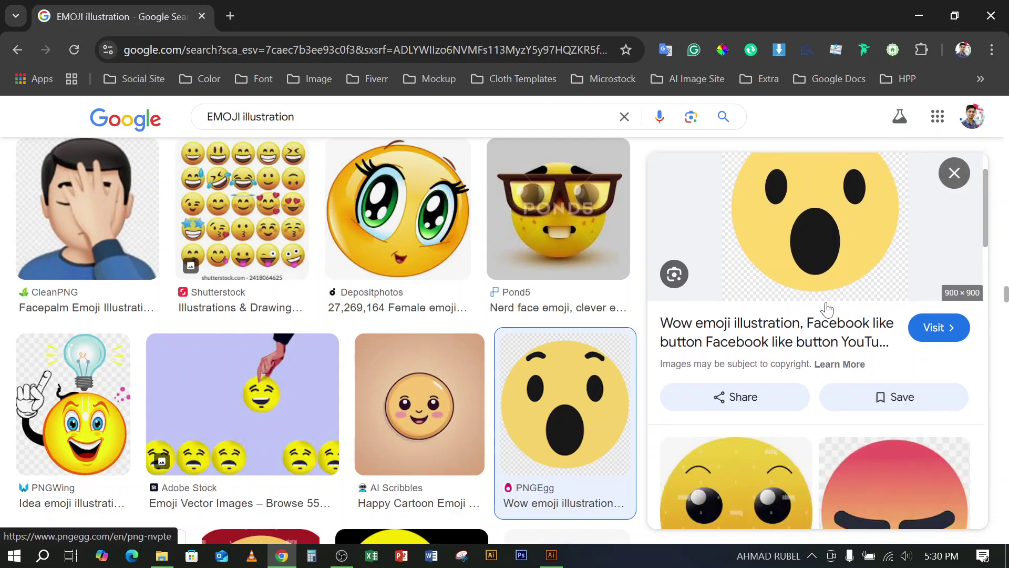
scroll(824, 304, "down", 4)
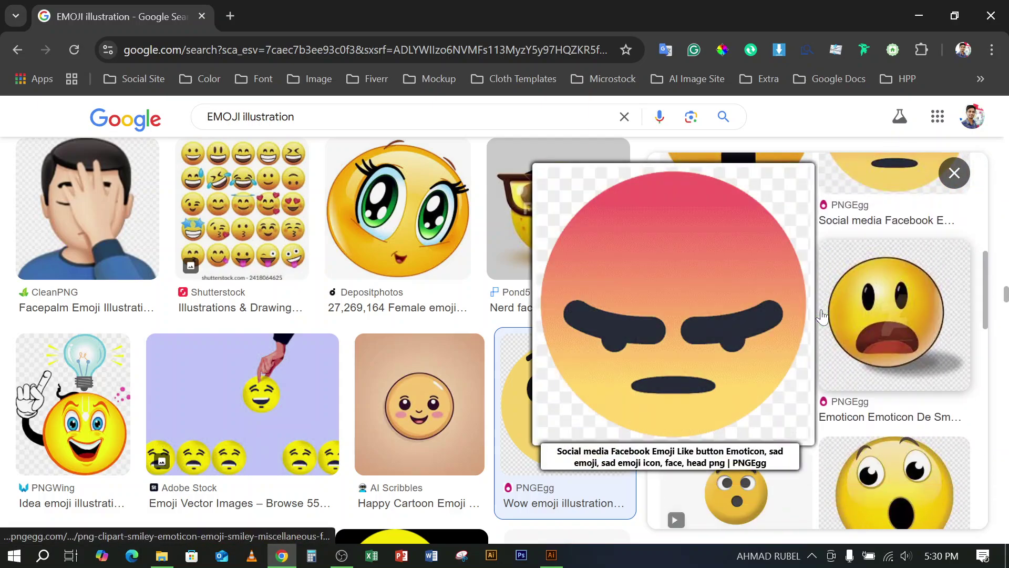
scroll(831, 225, "up", 7)
scroll(831, 225, "up", 3)
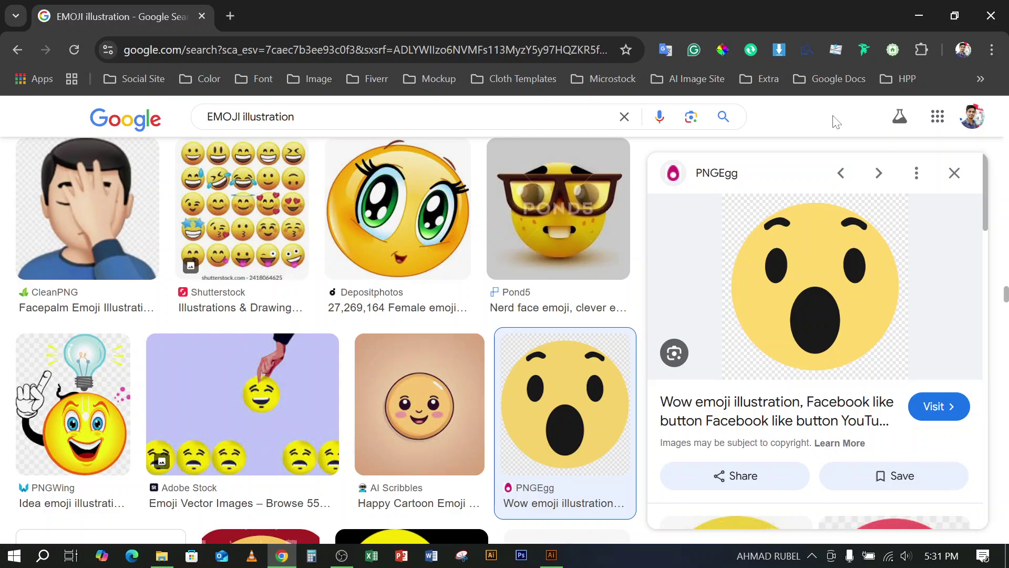
Switch to Illustrator and demonstrate selecting all shapes of the red face together, by marquee and with Select All
left_click(919, 15)
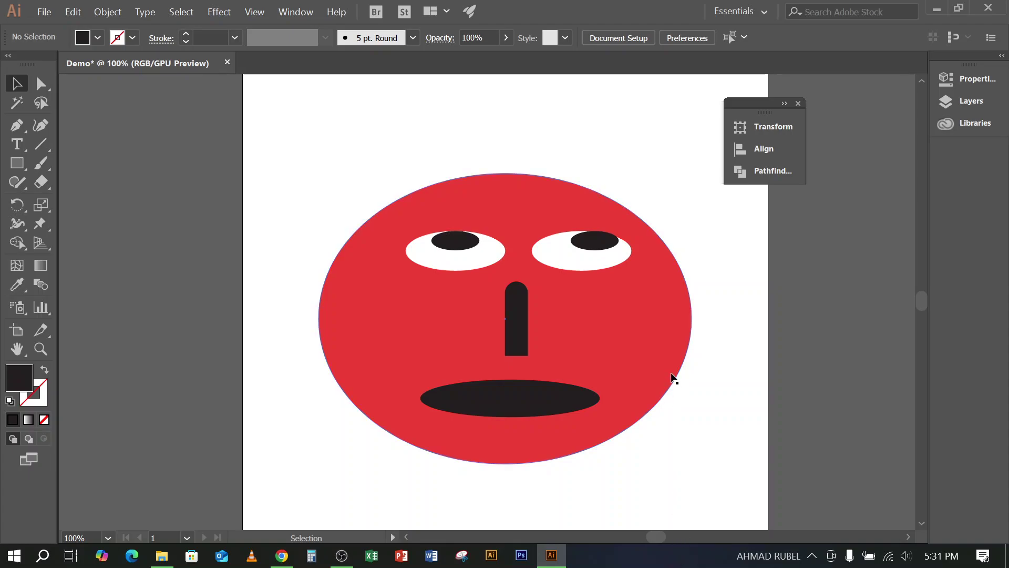
left_click(599, 246)
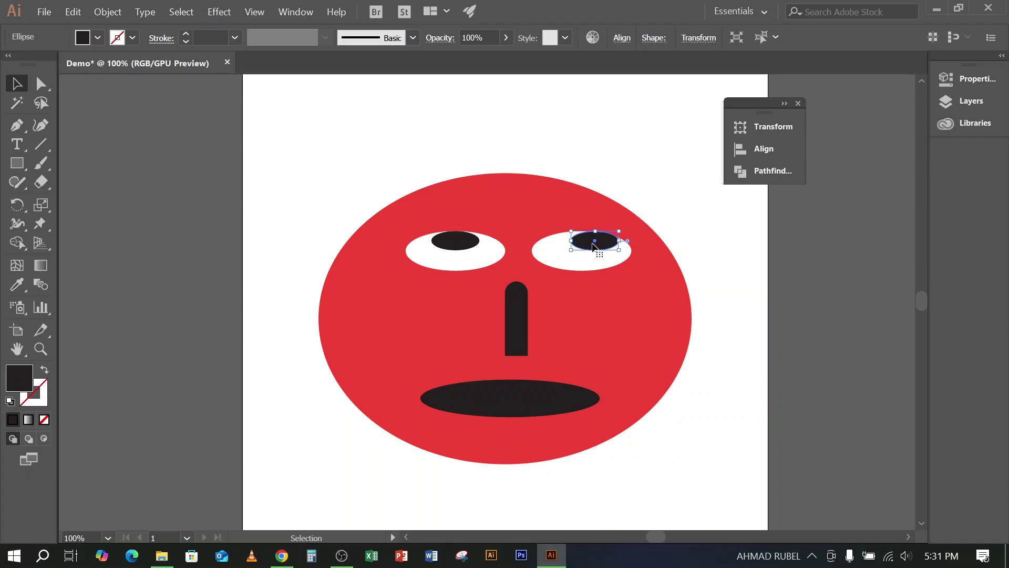
key("ctrl")
left_click_drag(311, 167, 699, 474)
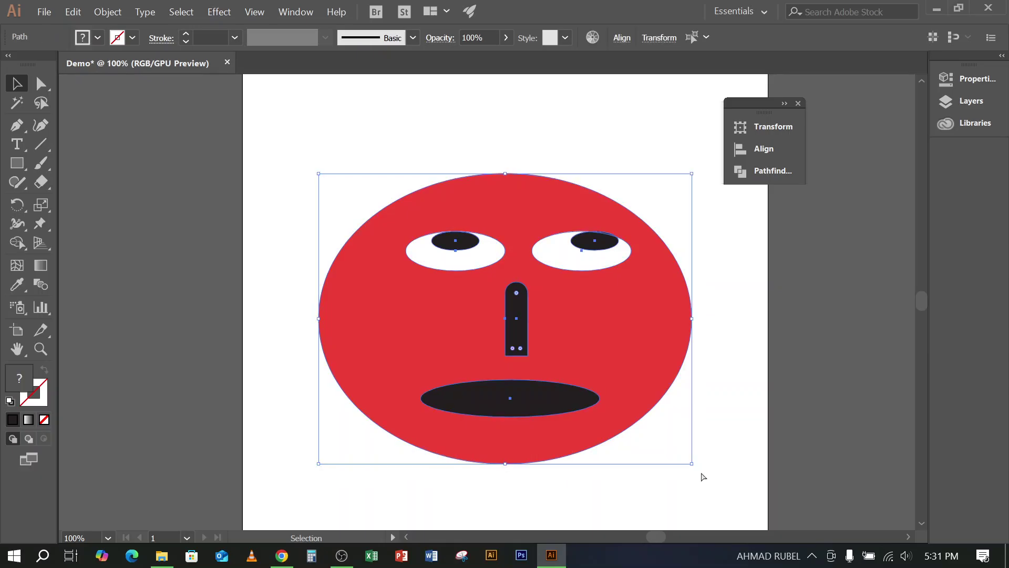
left_click(699, 474)
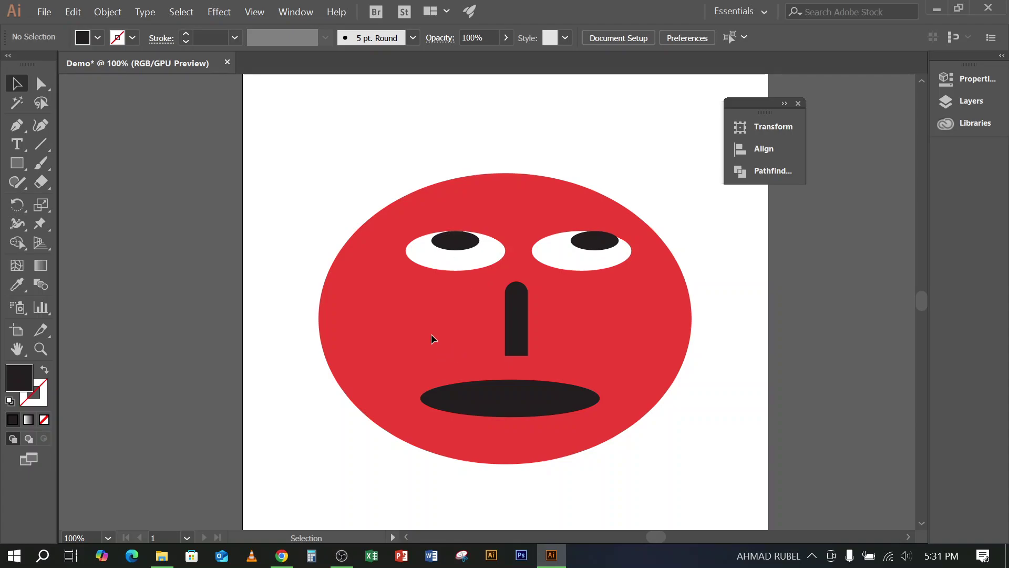
key("ctrl+a")
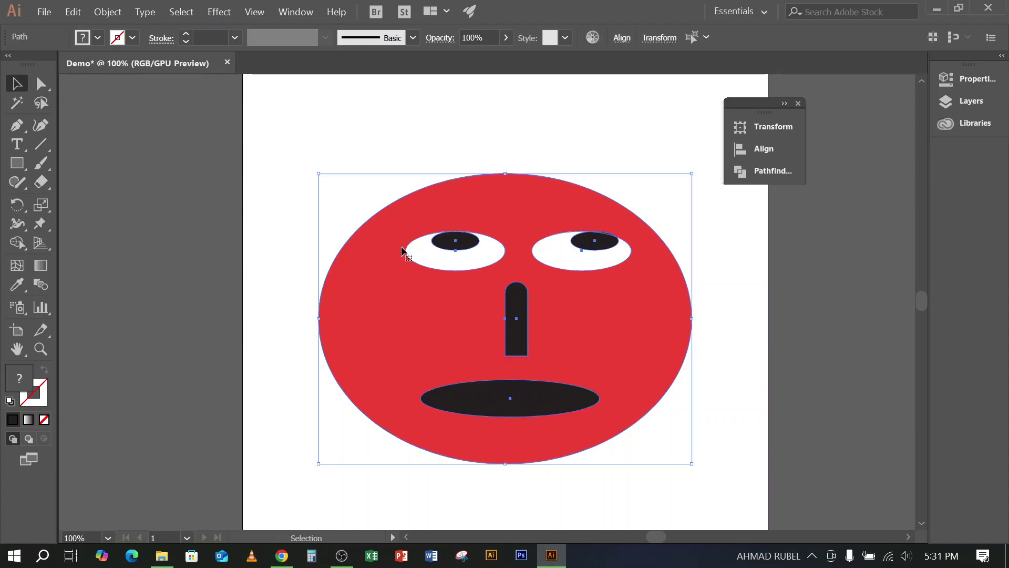
left_click(361, 144)
left_click_drag(323, 151, 717, 473)
left_click_drag(609, 308, 620, 290)
left_click_drag(289, 136, 705, 447)
left_click(310, 131)
left_click_drag(283, 124, 645, 397)
scroll(645, 395, "down", 1)
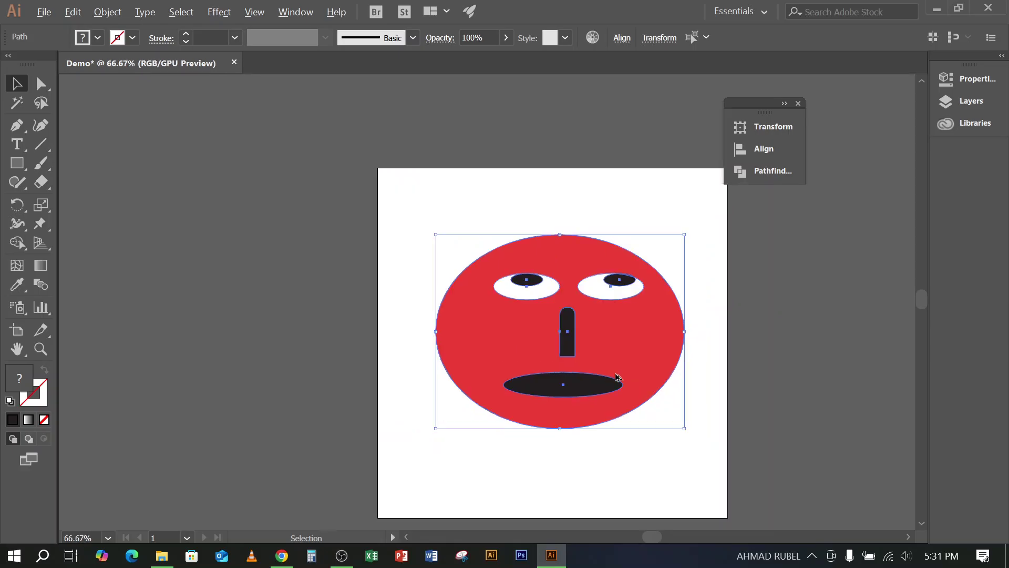
left_click(17, 163)
left_click_drag(227, 150, 252, 220)
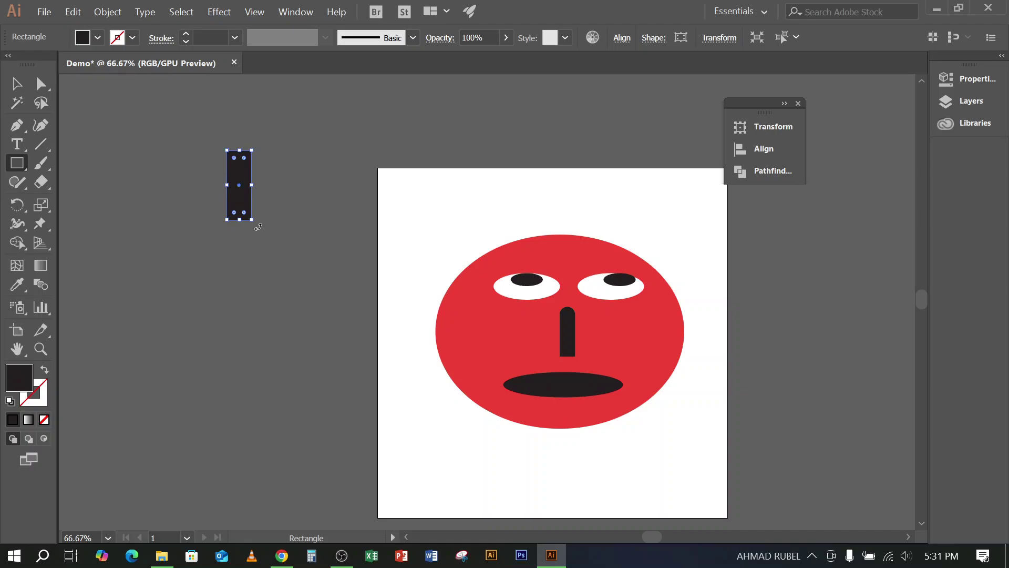
key("Delete")
Group all shapes of the red face into one object and clear the selection
left_click(17, 84)
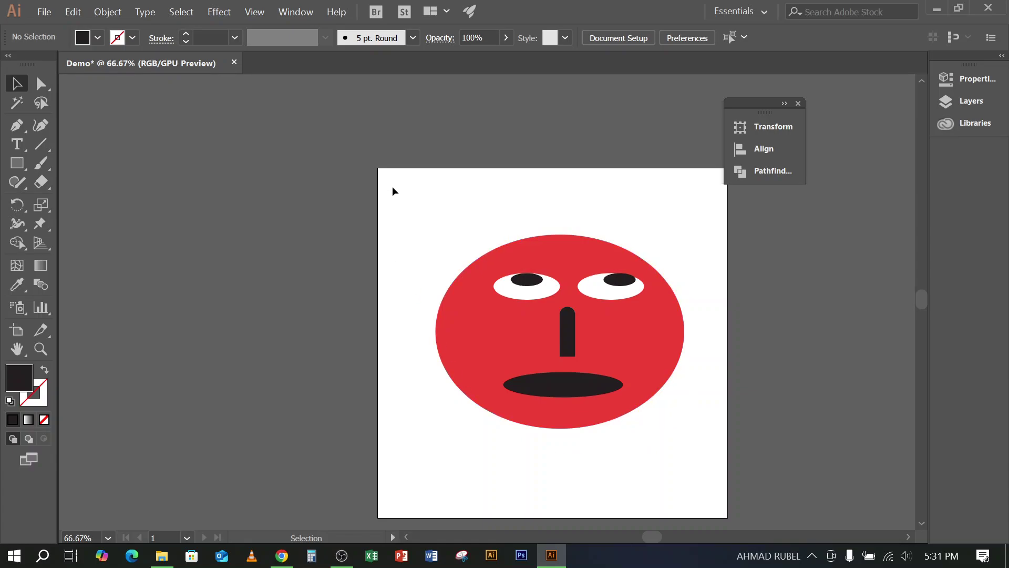
left_click_drag(393, 188, 700, 470)
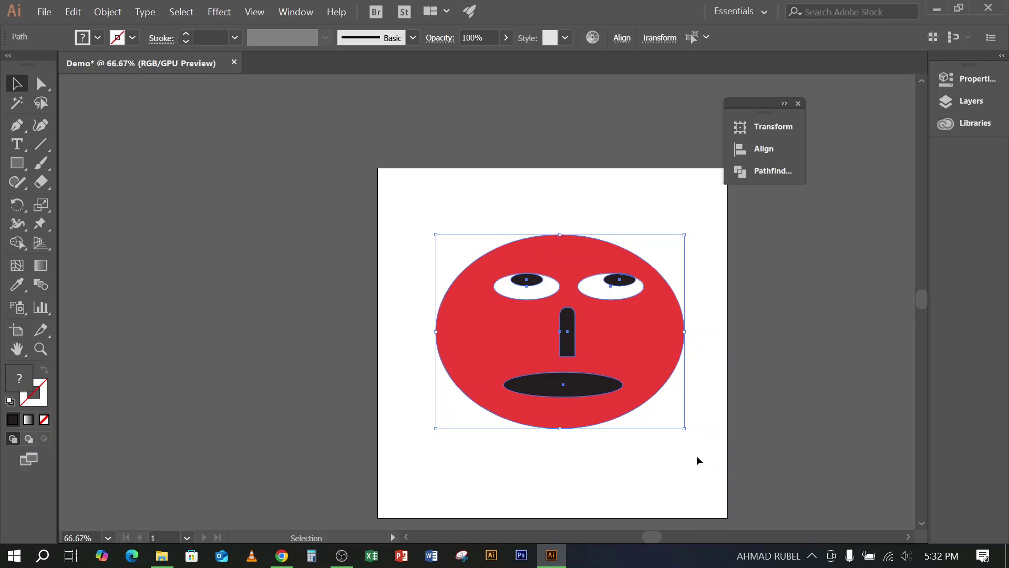
key("ctrl+g")
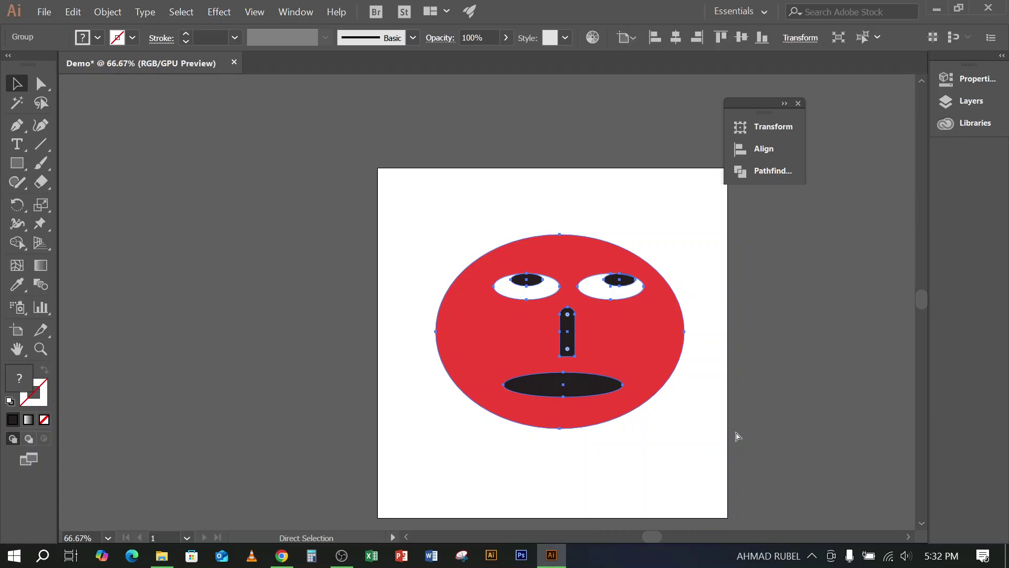
left_click(730, 410)
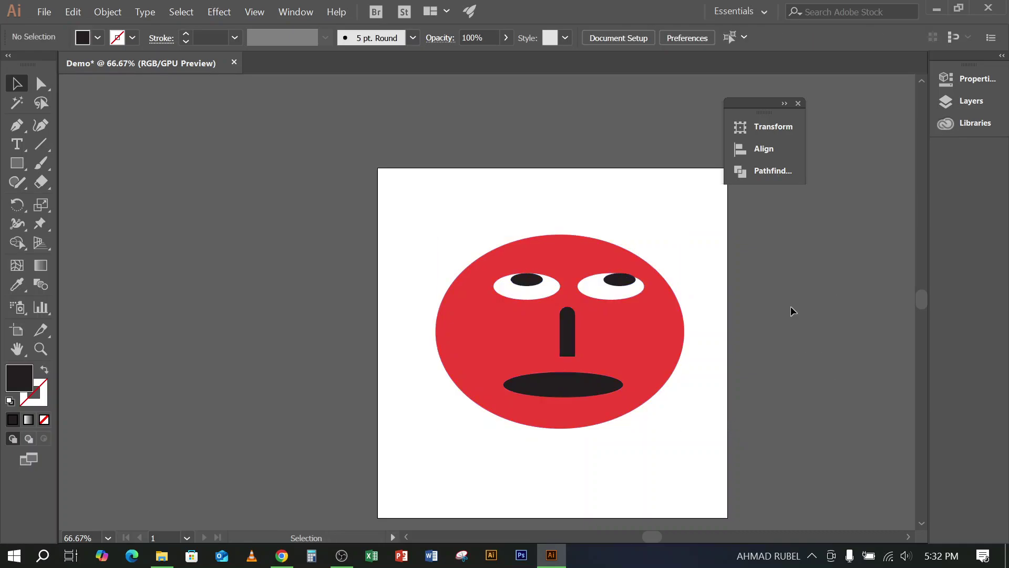
Move the grouped face off the artboard, and align it back to the artboard's horizontal and vertical centre
left_click_drag(625, 340, 134, 185)
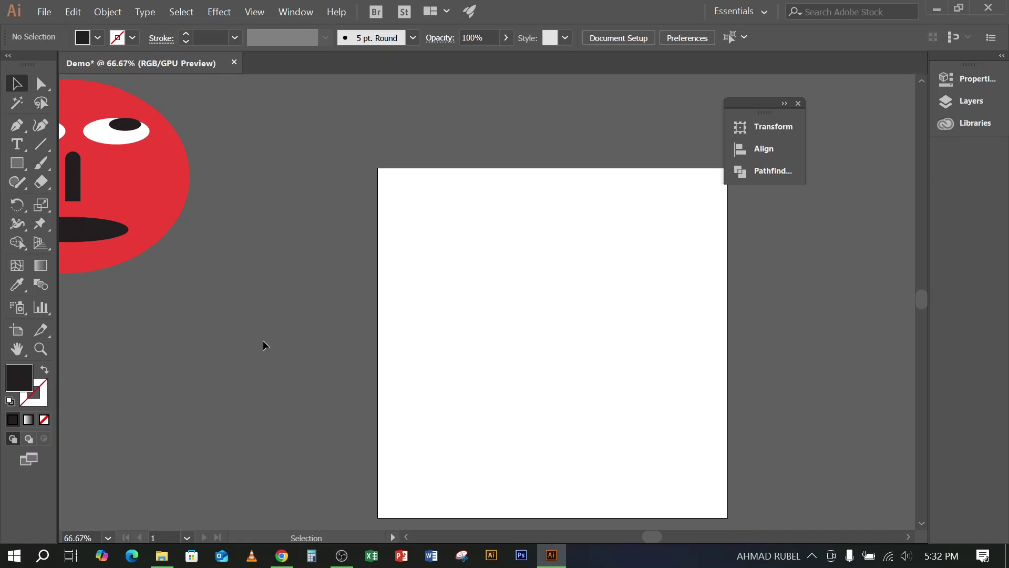
left_click_drag(167, 180, 239, 261)
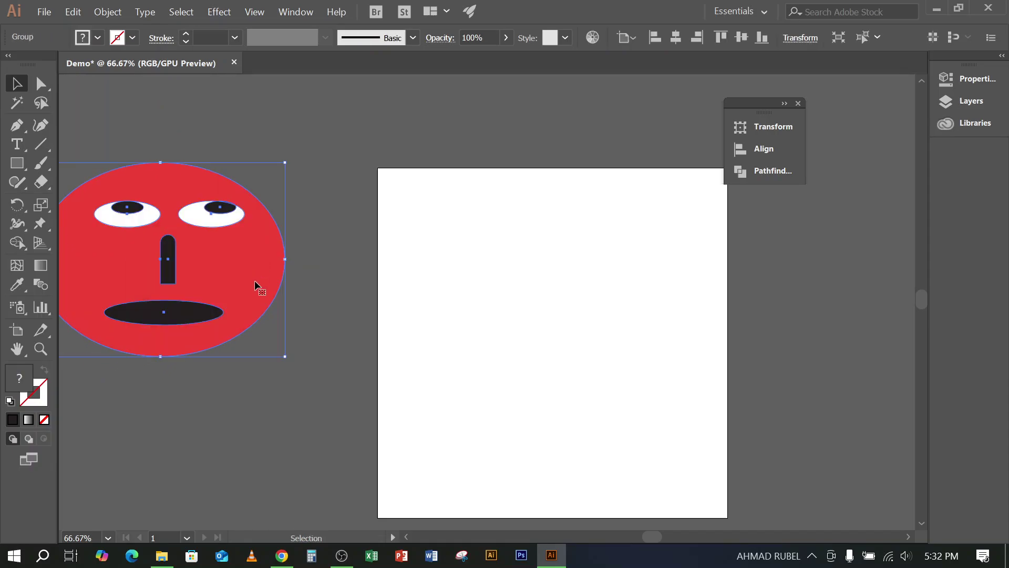
left_click(757, 150)
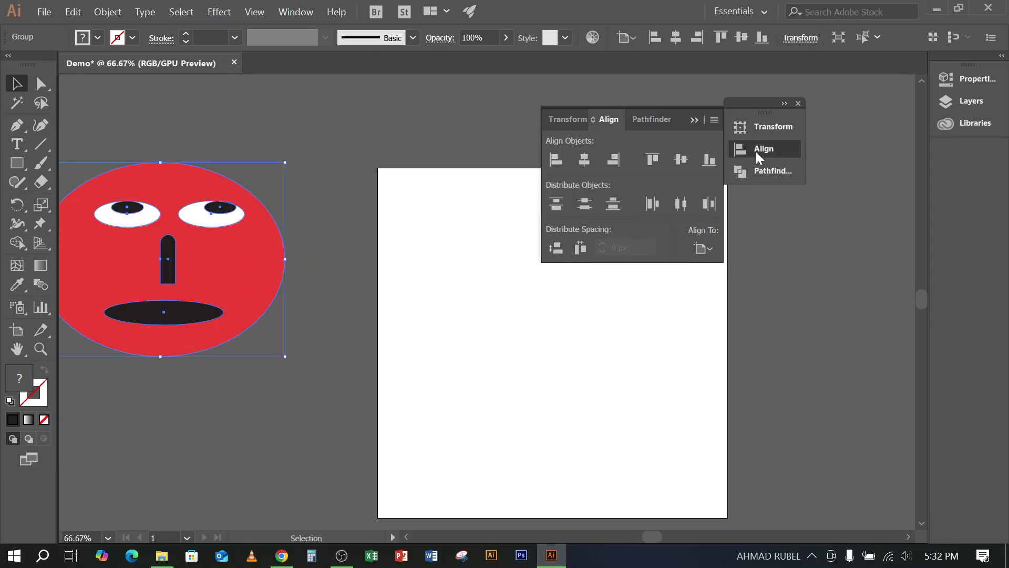
left_click(584, 159)
left_click(679, 163)
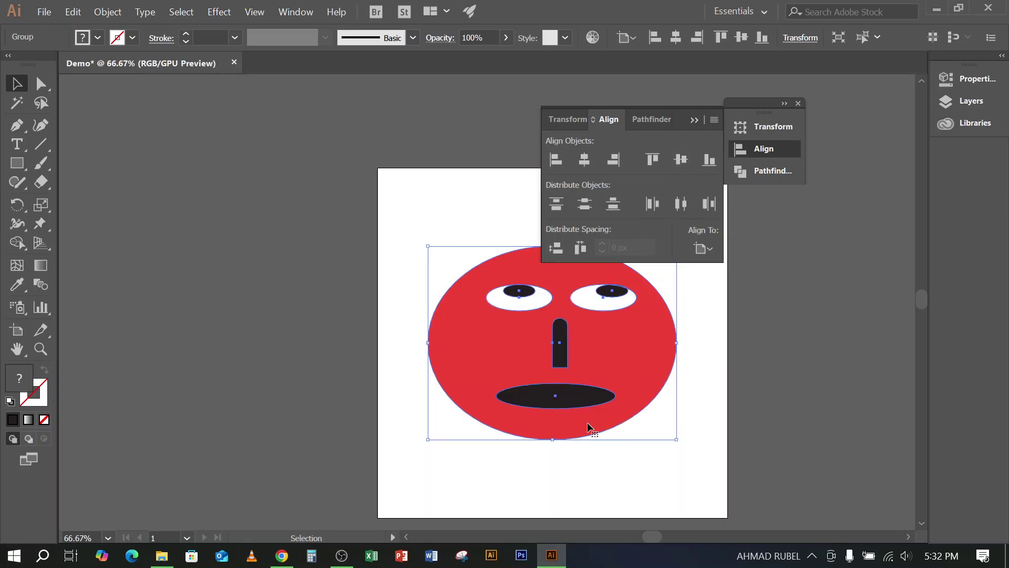
Move the grouped red face off the artboard onto the empty canvas to its left, and clear the selection
left_click_drag(619, 365, 242, 239)
left_click(277, 371)
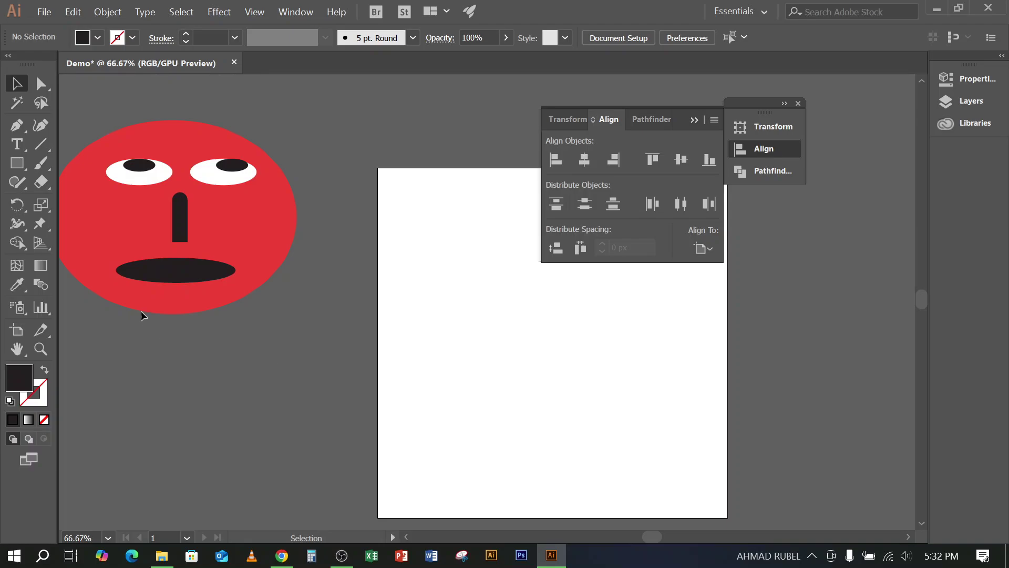
left_click(176, 202)
left_click(360, 311)
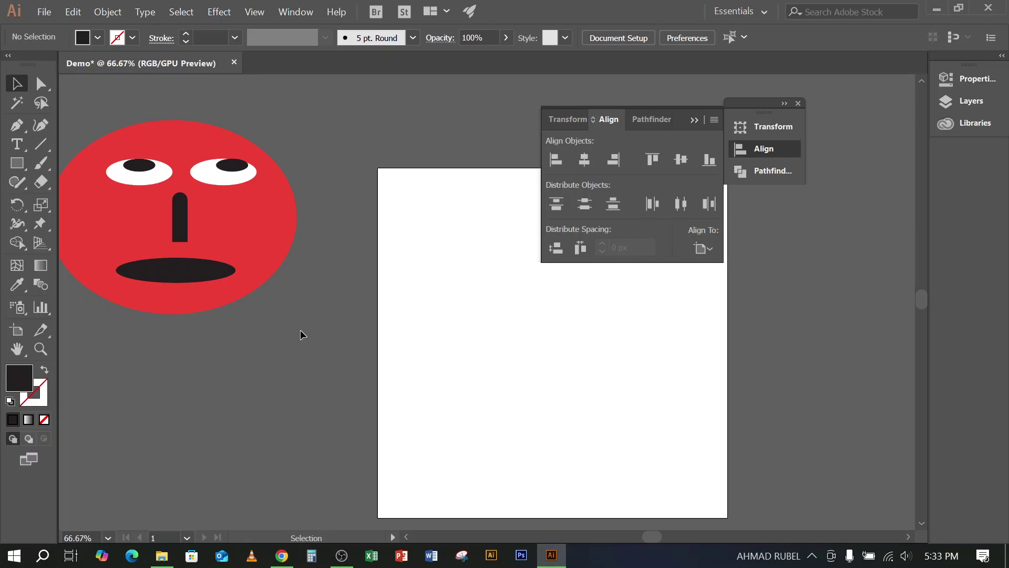
View the Align To options, and switch to Chrome to study the Wow emoji reference
left_click(708, 254)
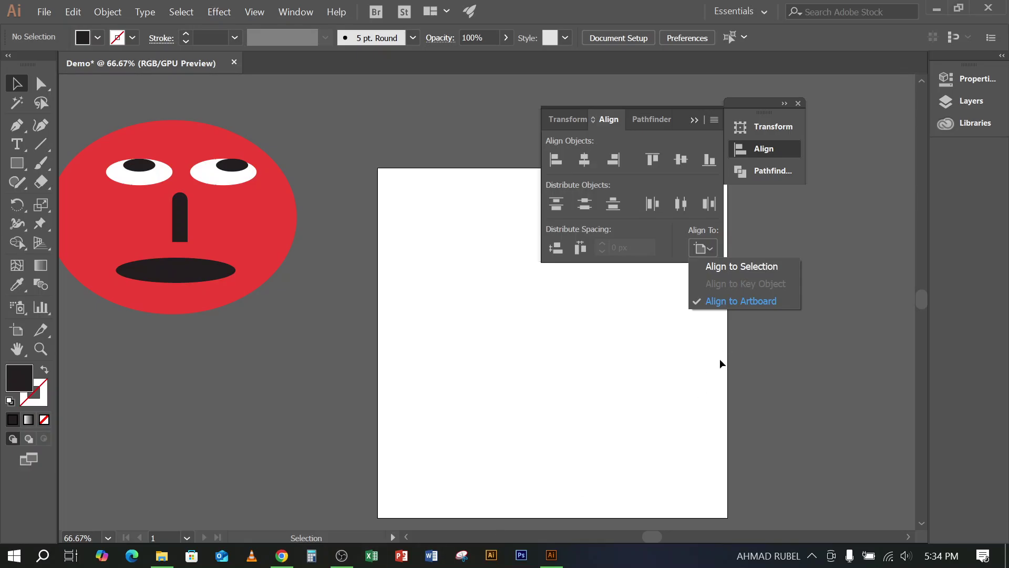
left_click(278, 563)
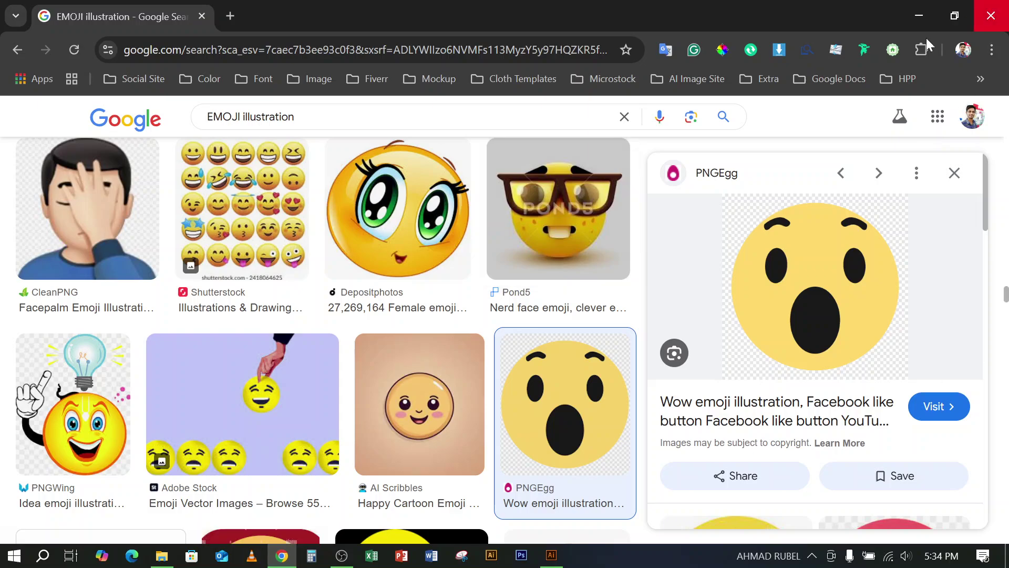
mouse_move(596, 402)
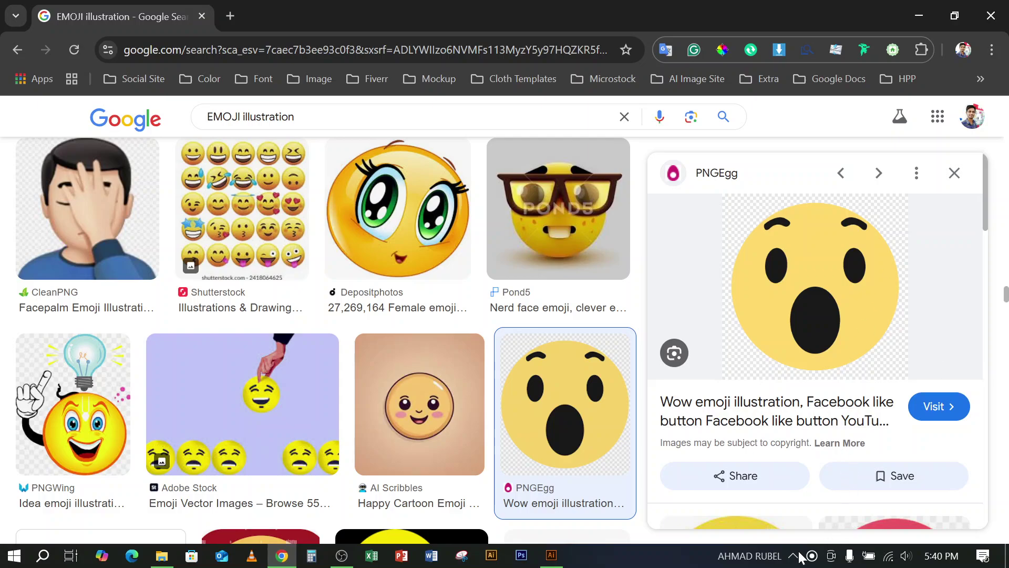
Switch to Illustrator and draw a wide, flat black ellipse on the empty artboard with the Ellipse tool
left_click(551, 555)
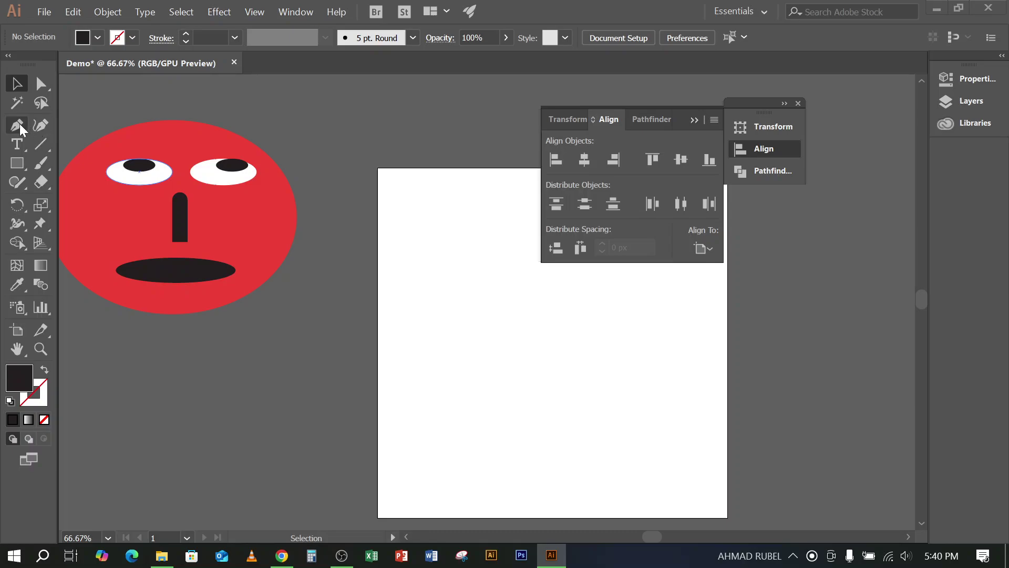
left_click_drag(17, 163, 86, 201)
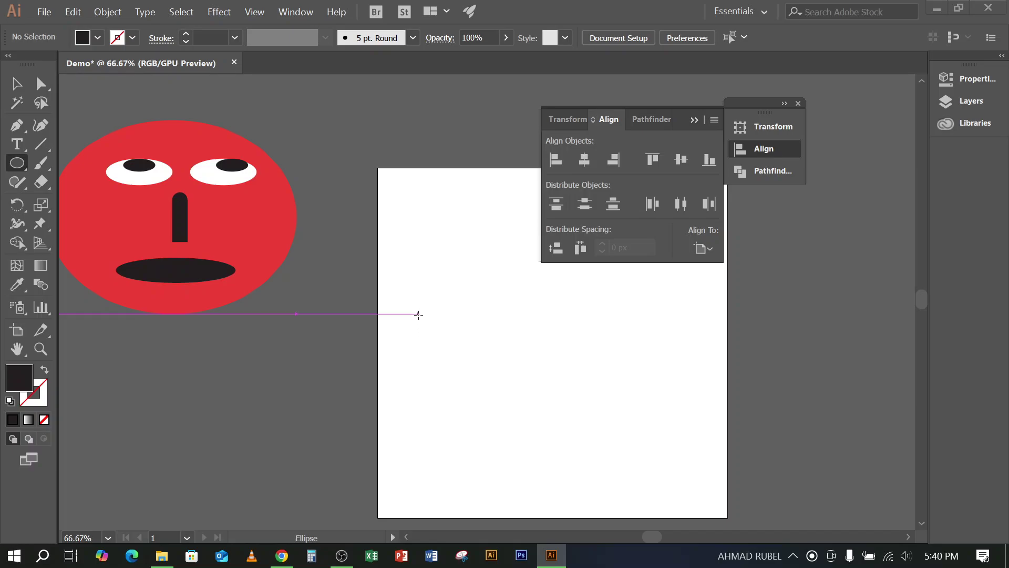
left_click_drag(418, 314, 533, 347)
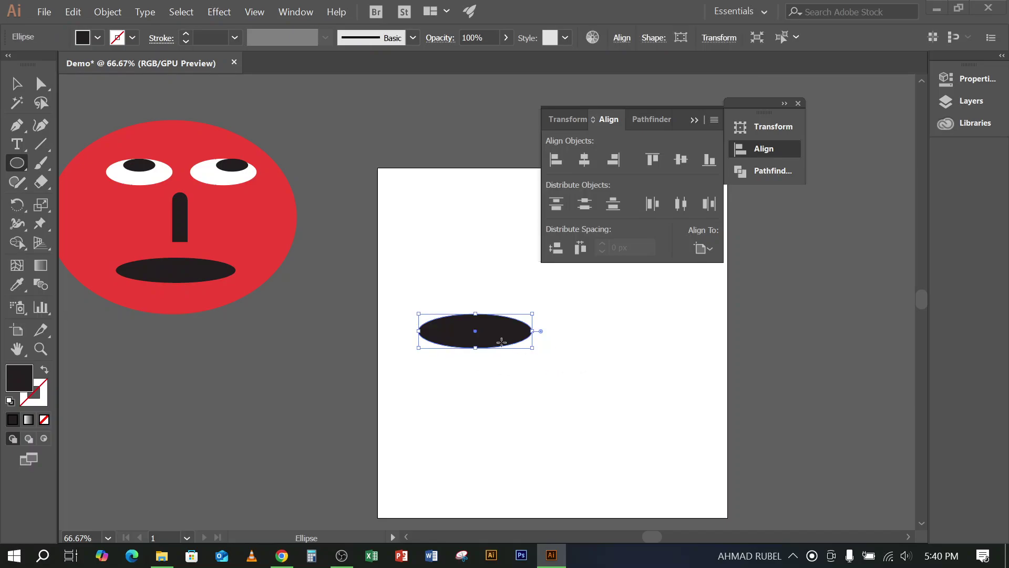
Bend the black ellipse into an arched eyebrow by raising its bottom anchor point with Direct Selection, and clear the selection
left_click_drag(46, 86, 46, 86)
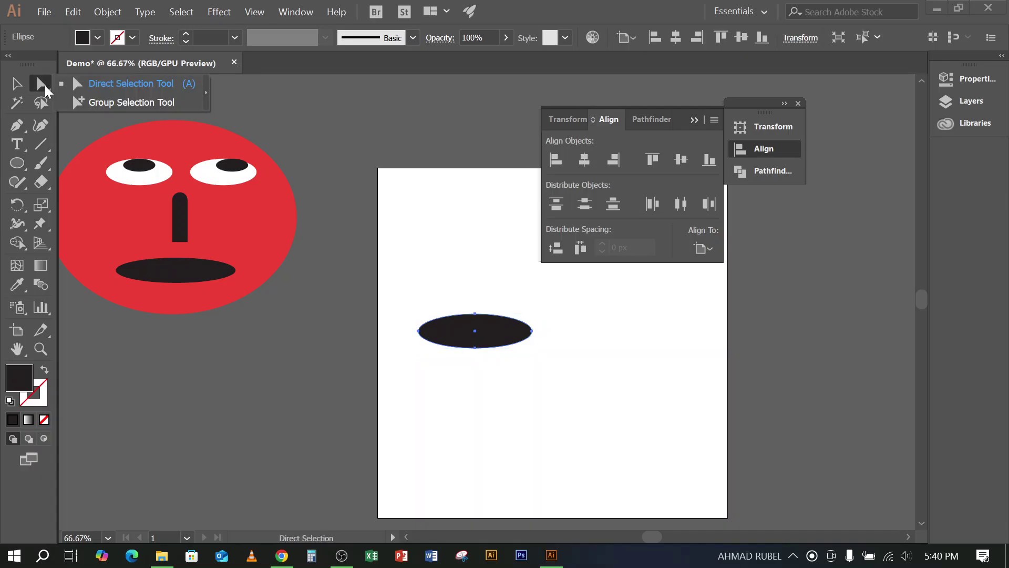
left_click(113, 87)
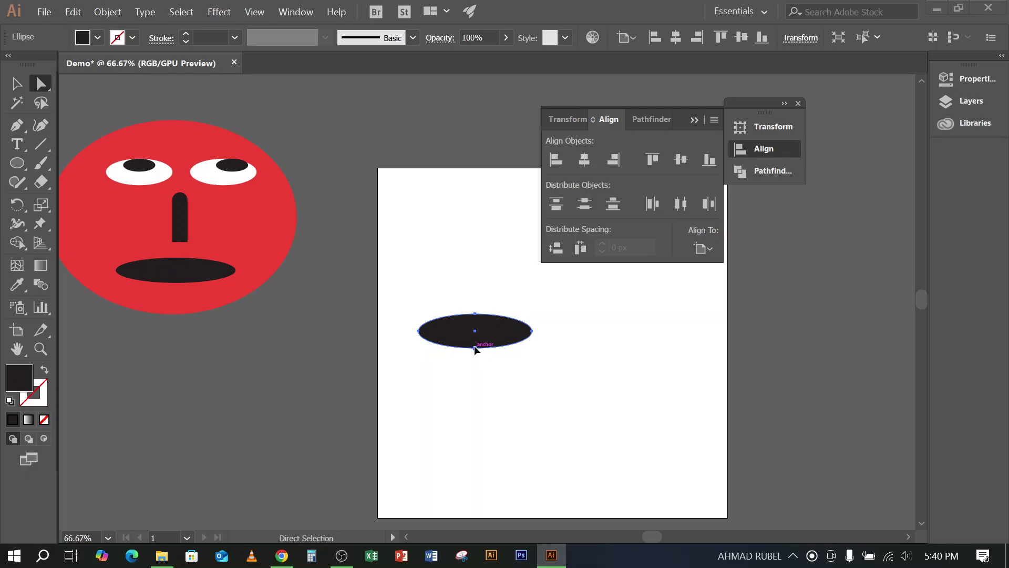
left_click_drag(476, 347, 473, 305)
left_click(474, 332)
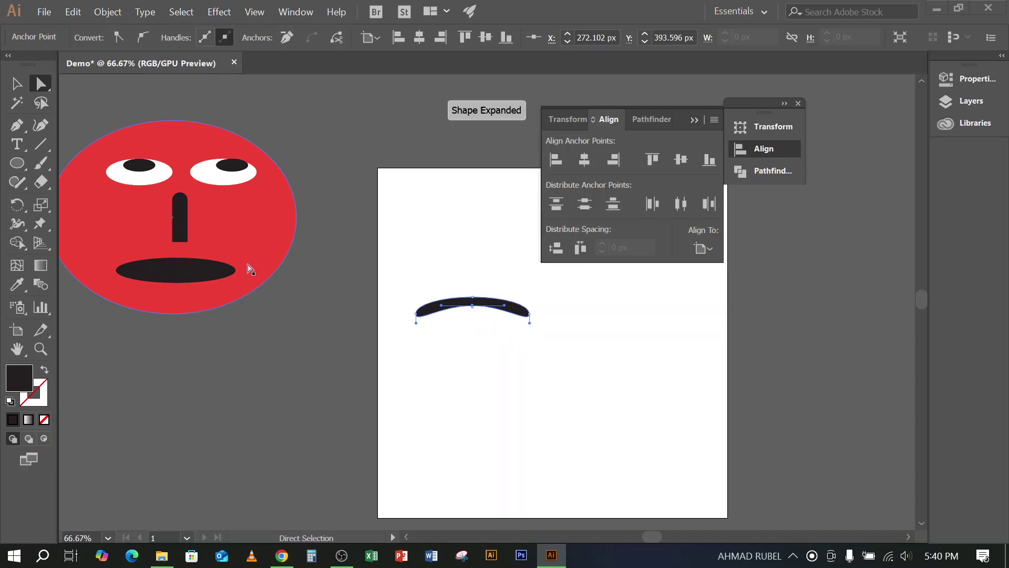
left_click(17, 82)
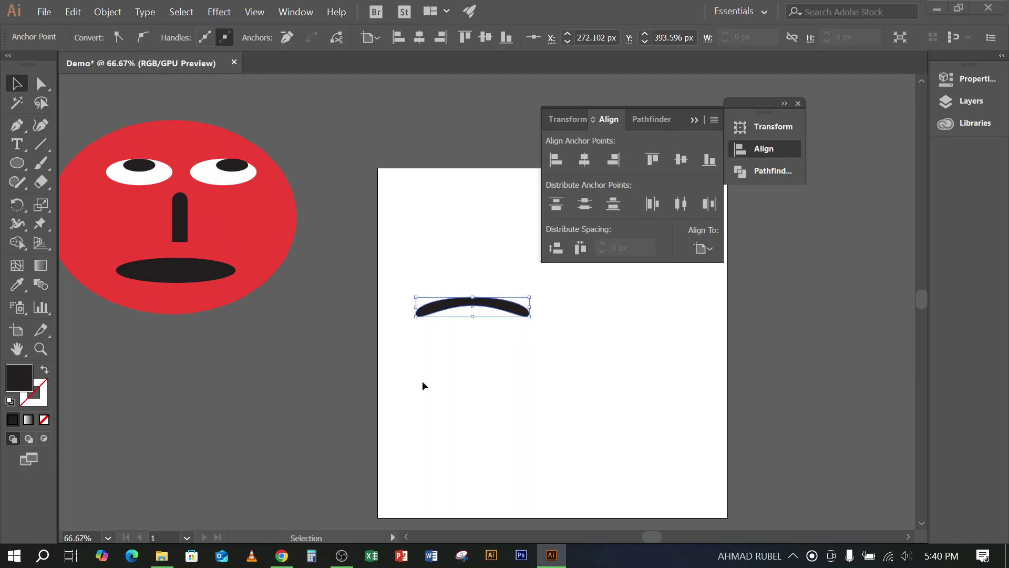
left_click(457, 464)
scroll(457, 464, "up", 3)
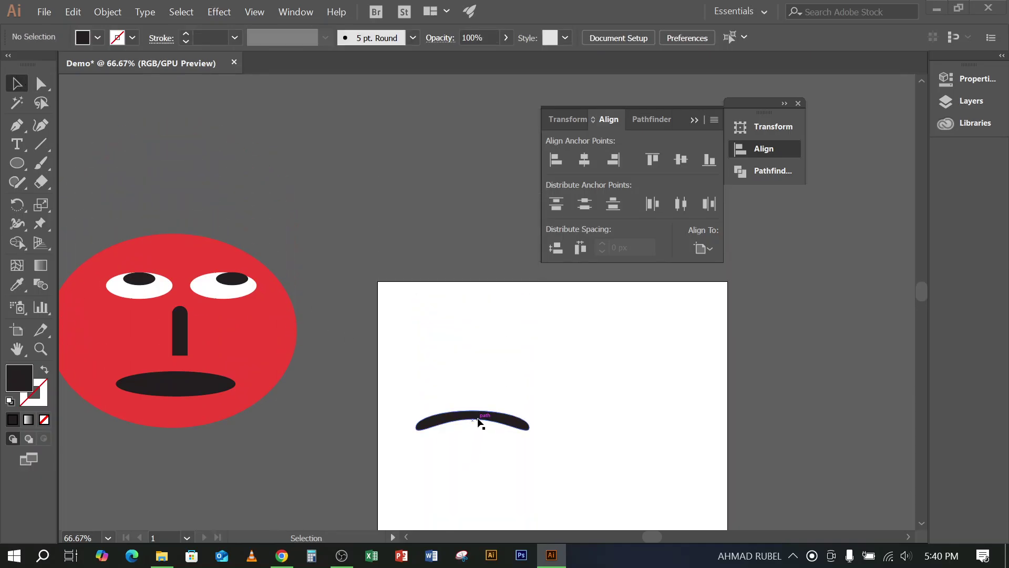
Place the eyebrow and a copy of it side by side near the artboard's upper edge, and select both
left_click_drag(477, 421, 617, 339)
left_click(577, 428)
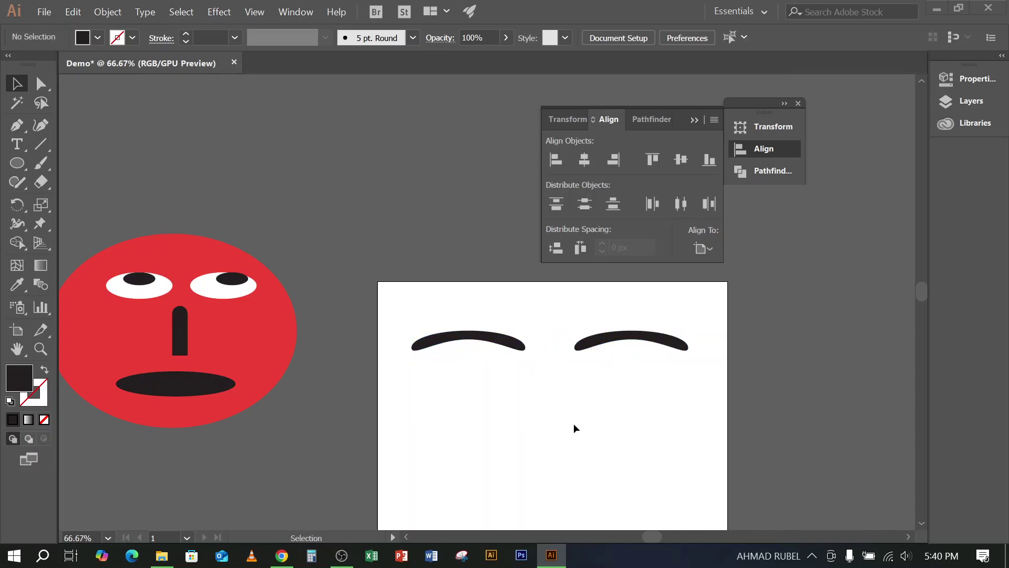
left_click_drag(419, 306, 621, 389)
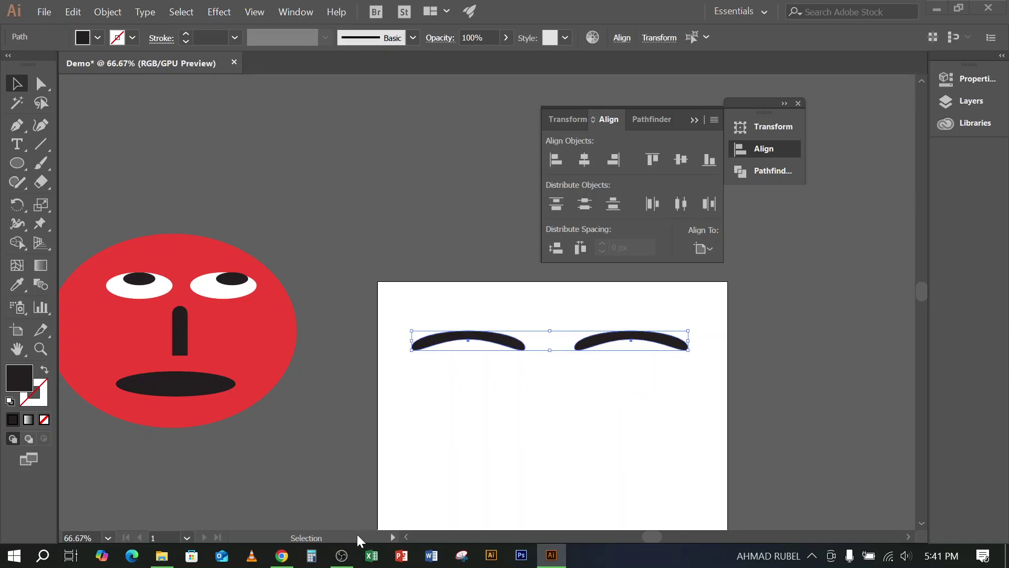
Switch to Chrome, browse the related Wow emoji images for reference, and return to Illustrator
left_click(282, 555)
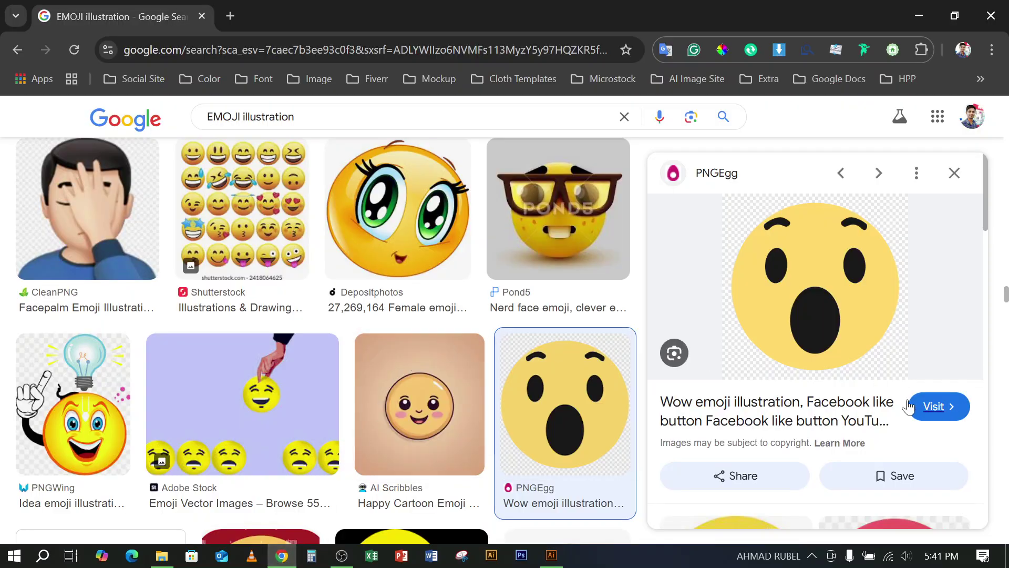
scroll(865, 402, "down", 6)
scroll(865, 402, "down", 7)
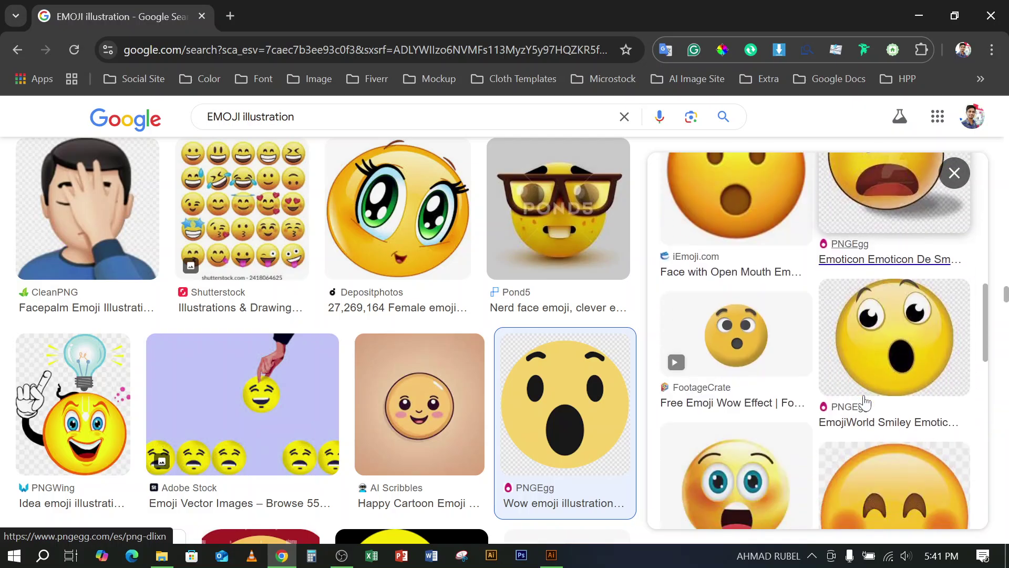
scroll(865, 402, "up", 5)
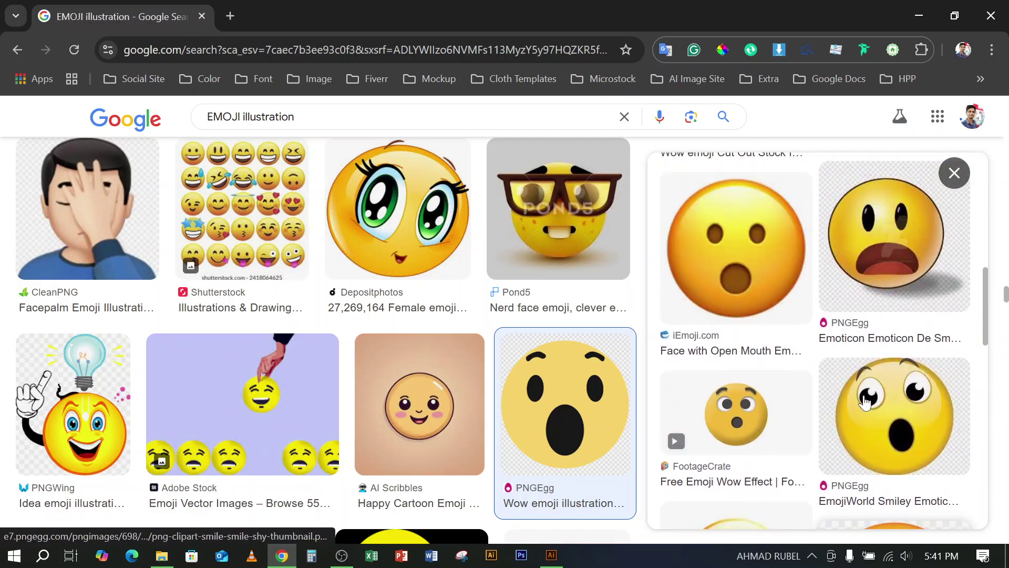
scroll(766, 357, "up", 3)
scroll(766, 357, "down", 10)
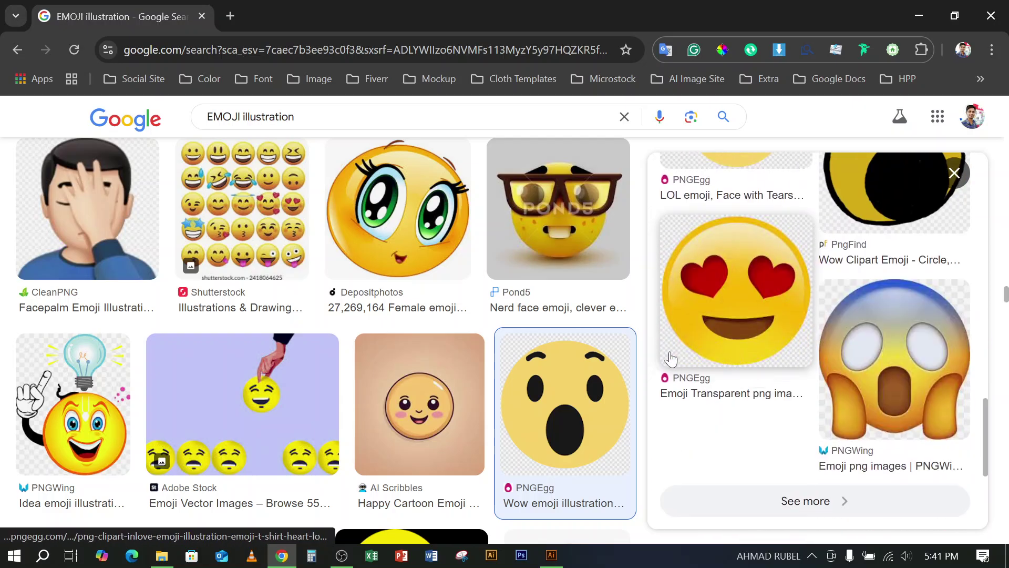
scroll(768, 295, "up", 5)
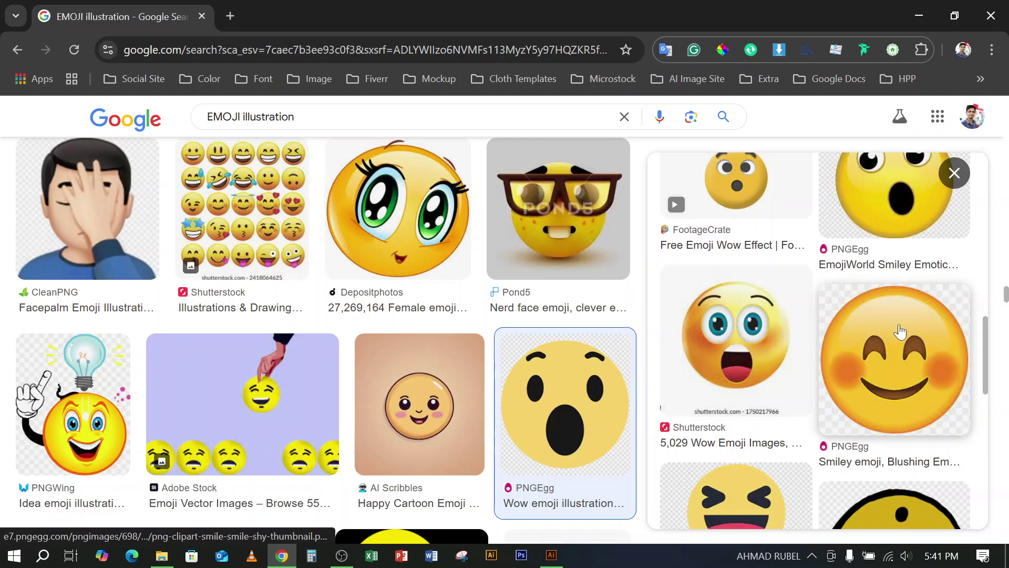
left_click(917, 15)
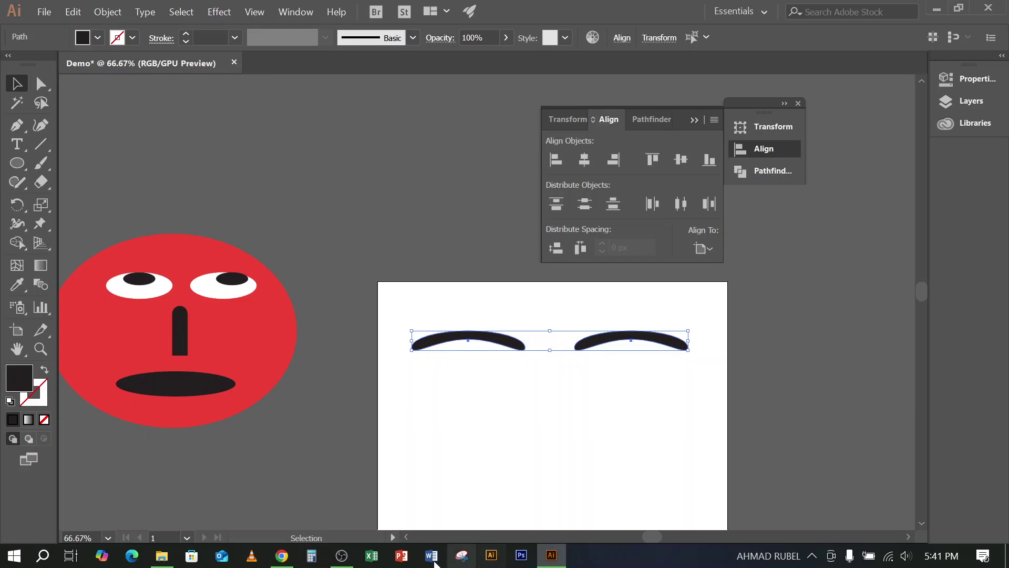
left_click(347, 560)
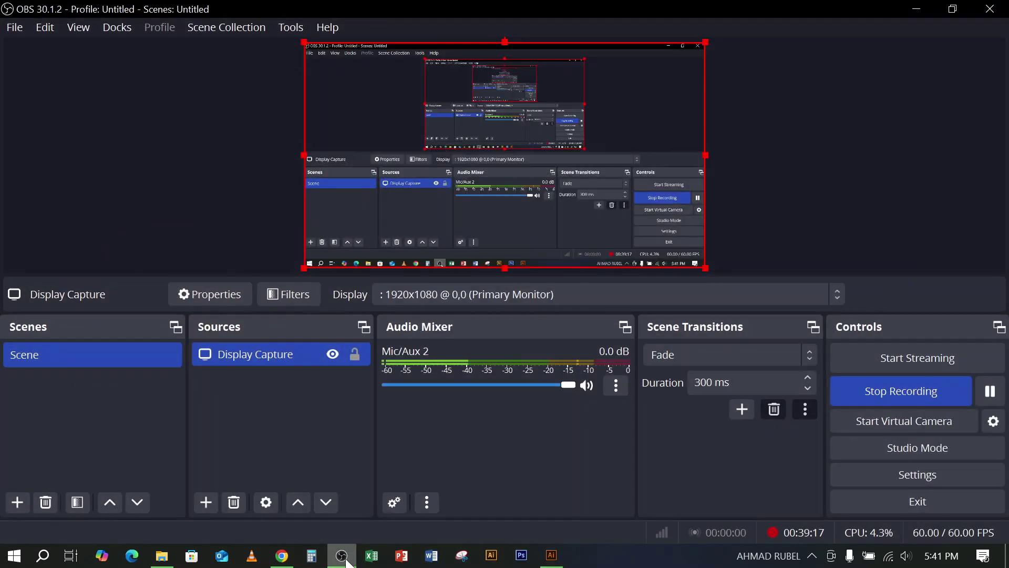
left_click(347, 561)
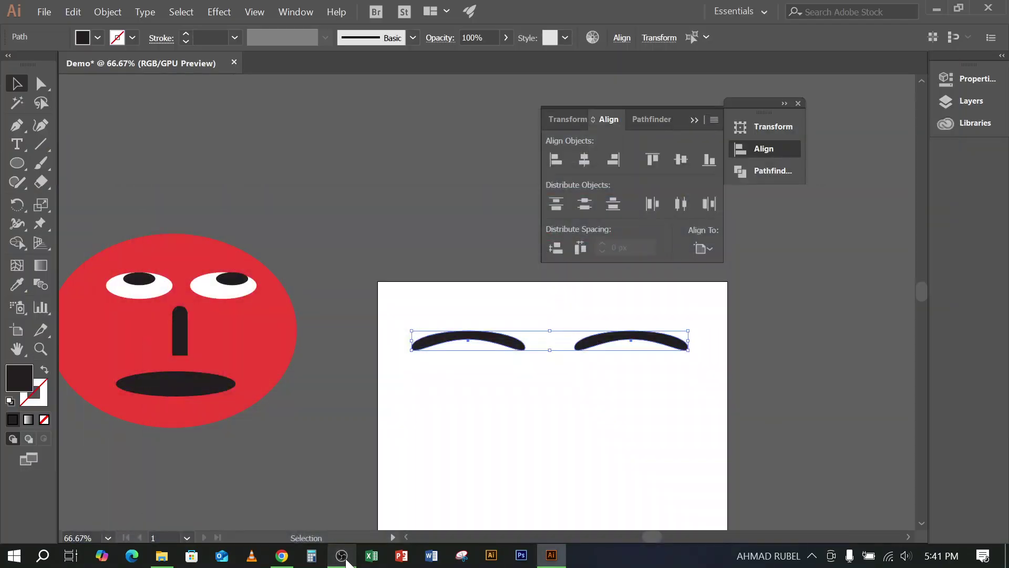
Delete both arched eyebrows from the artboard
left_click_drag(689, 396, 485, 338)
key("Delete")
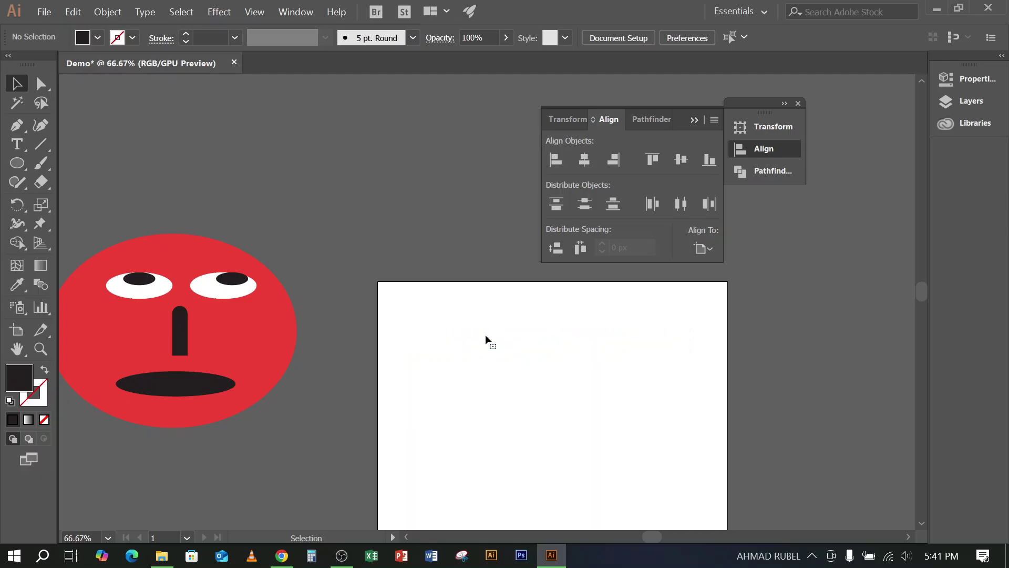
Draw a wide, flat black ellipse on the artboard and raise its bottom anchor point to form a thin arched eyebrow
left_click(17, 163)
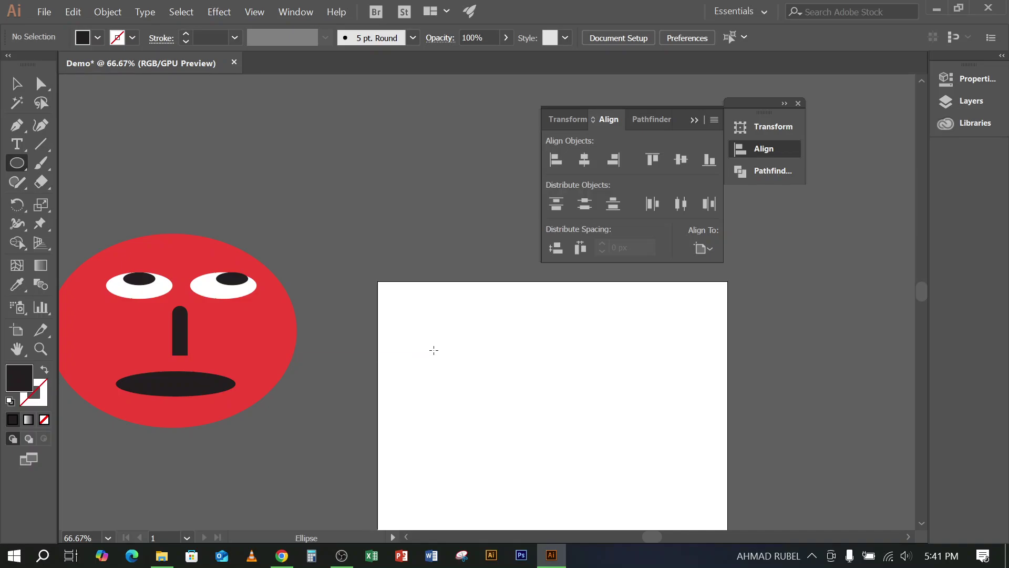
left_click_drag(416, 340, 562, 368)
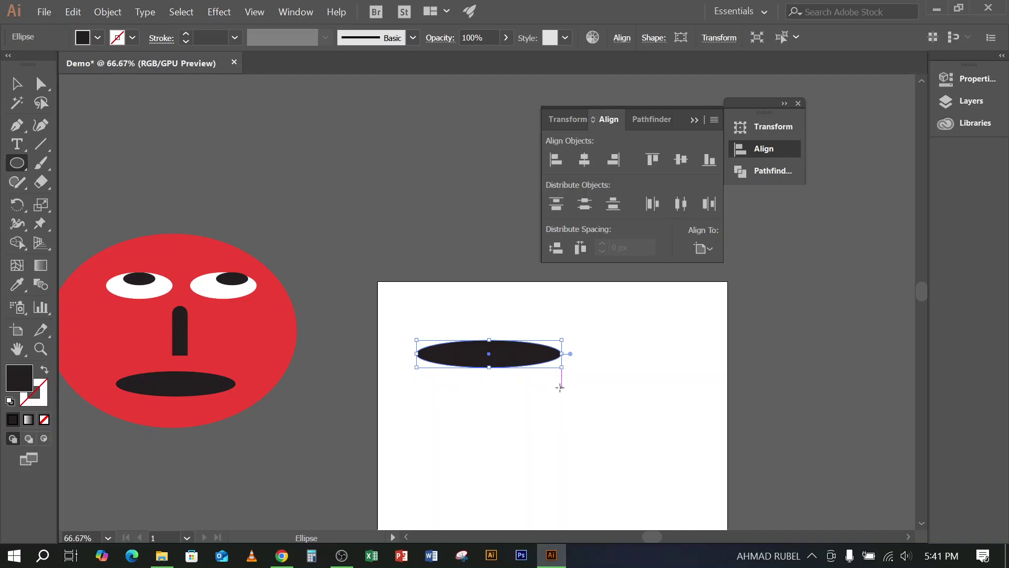
left_click(43, 87)
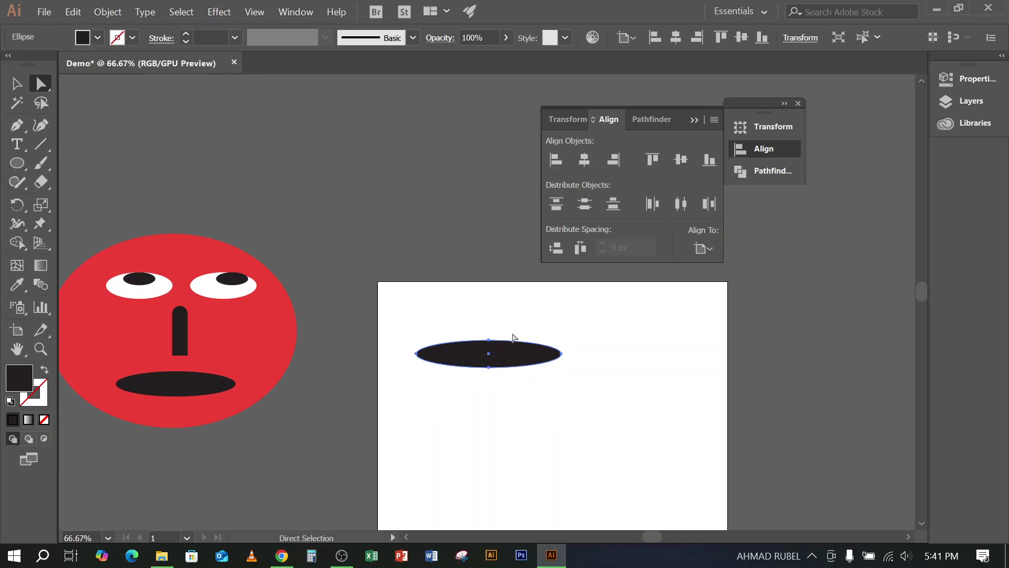
left_click(490, 368)
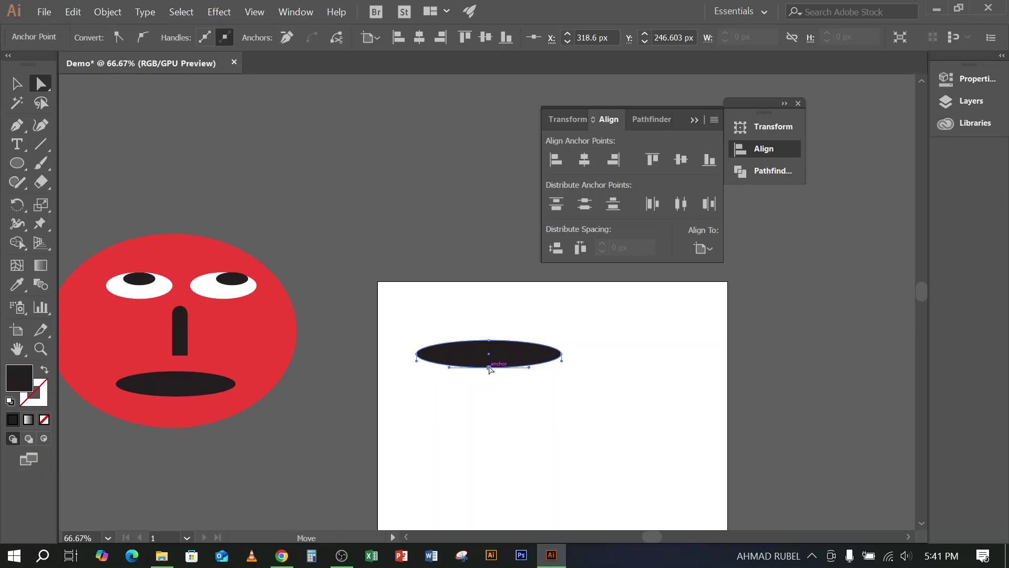
left_click_drag(490, 368, 489, 345)
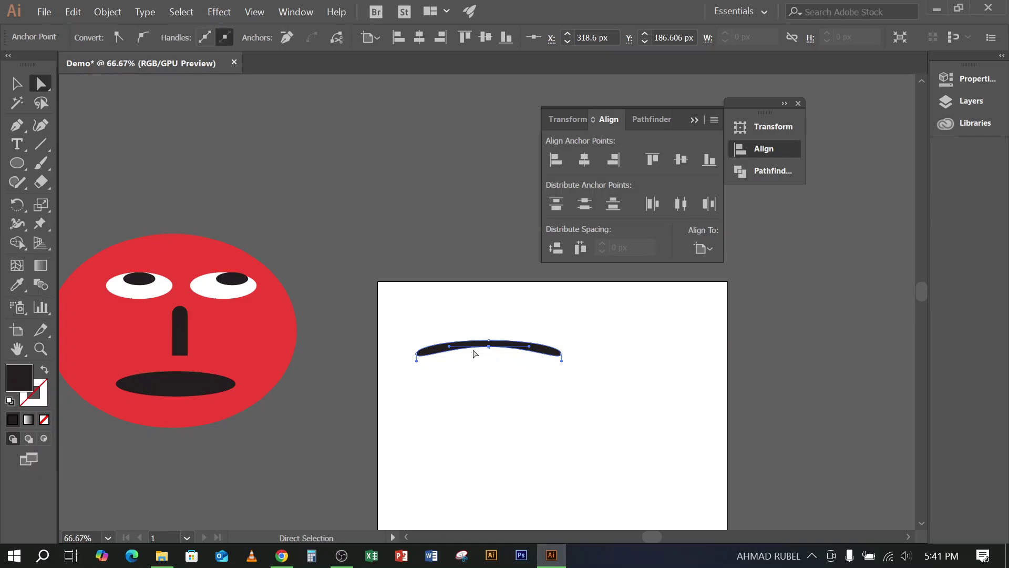
left_click(16, 83)
left_click(326, 207)
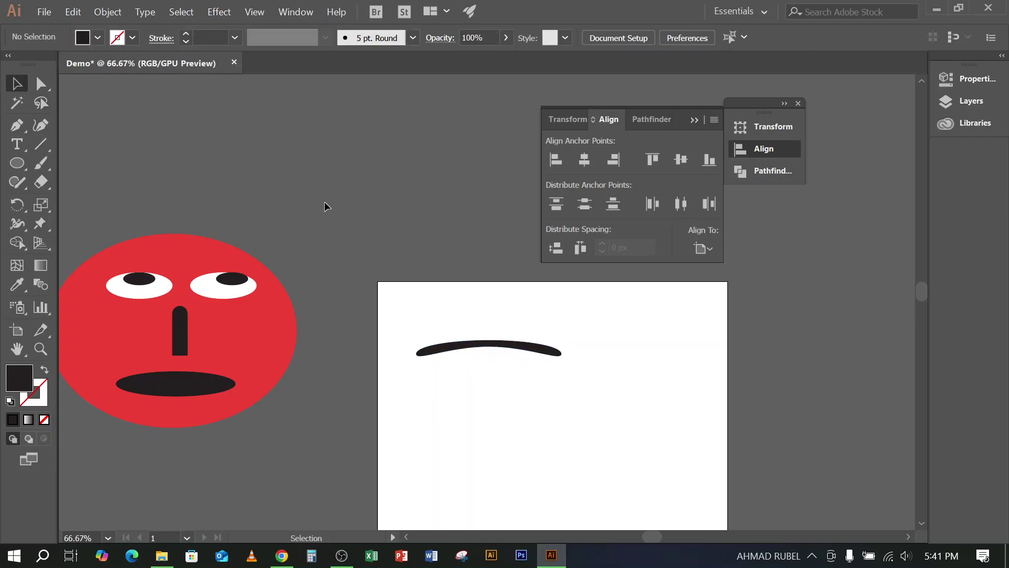
Move the thin eyebrow closer to the artboard's upper-left corner and leave it selected
left_click_drag(475, 308, 499, 405)
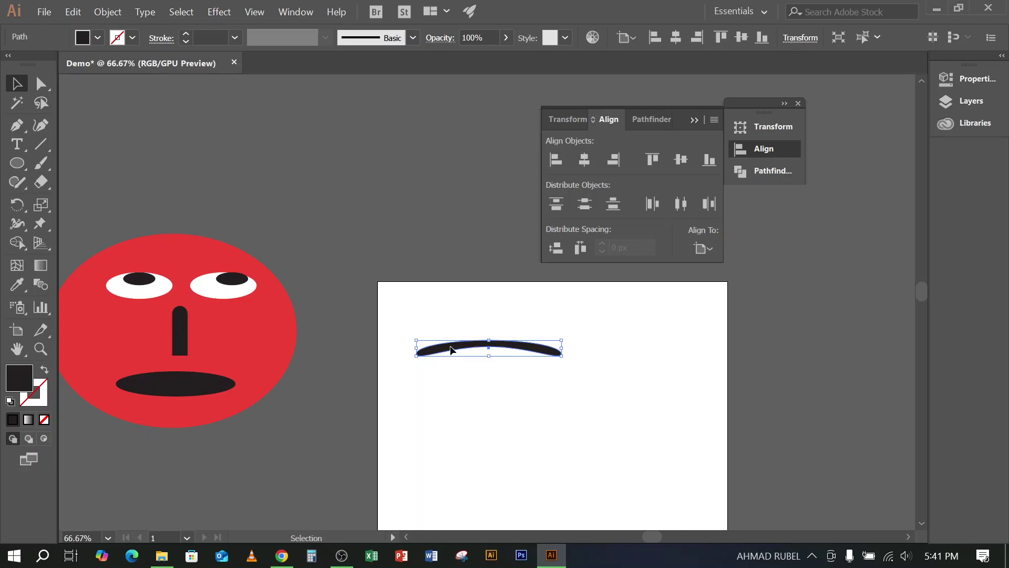
left_click_drag(452, 347, 440, 319)
left_click(443, 378)
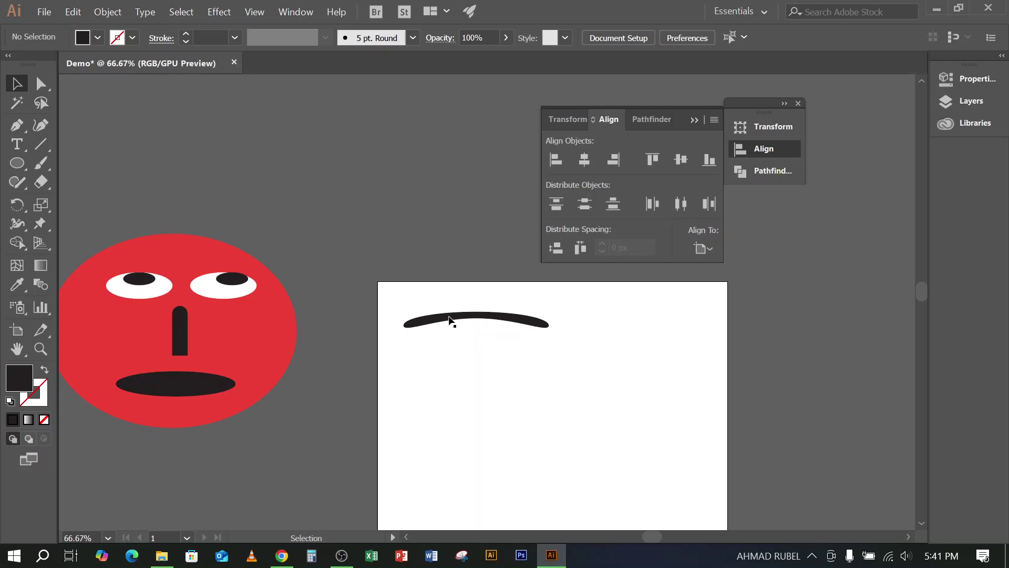
left_click_drag(441, 318, 471, 416)
left_click(471, 416)
left_click_drag(452, 297, 480, 400)
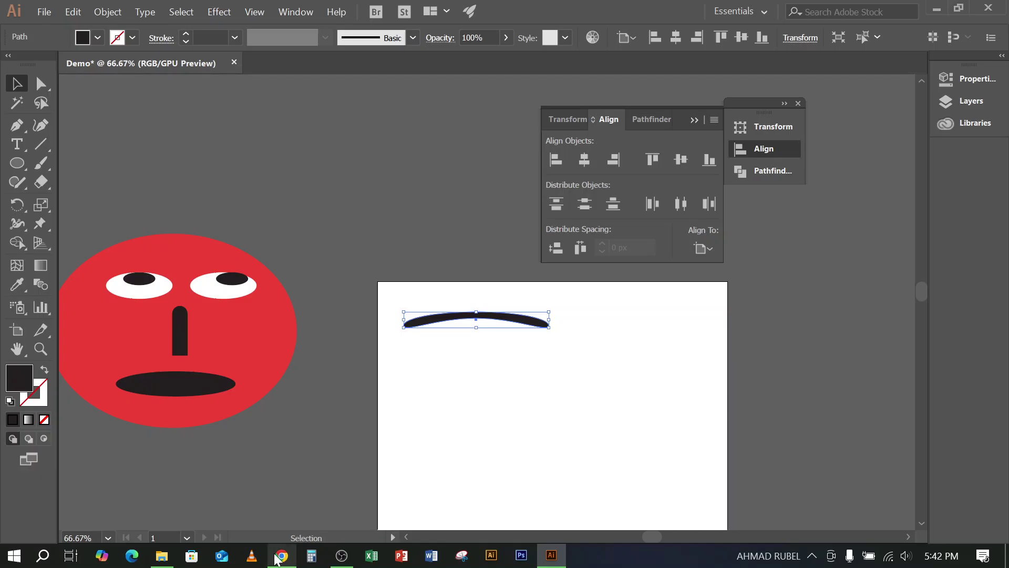
Check the Wow emoji reference in Chrome, and delete the thin eyebrow back in Illustrator
left_click(278, 558)
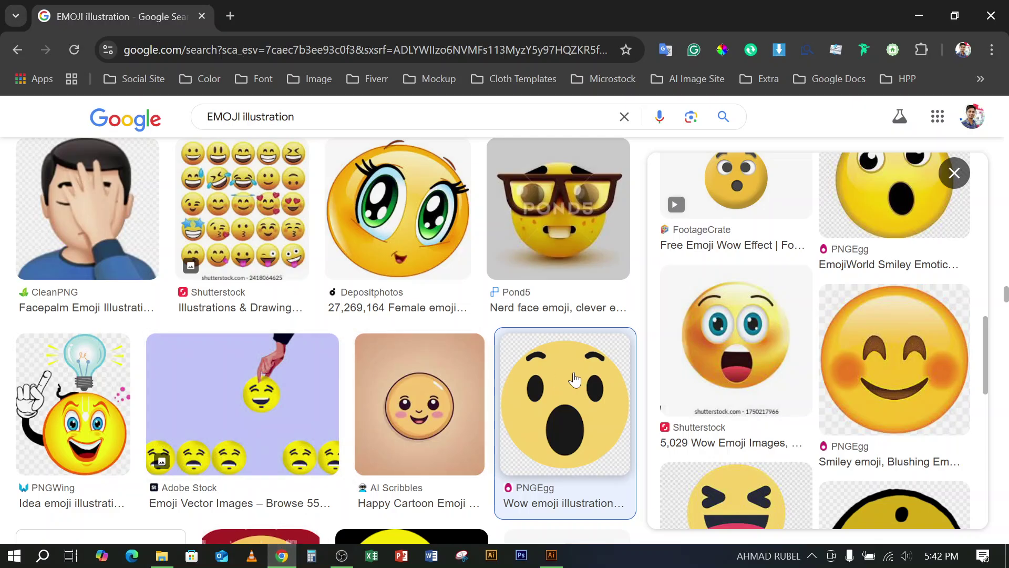
left_click(919, 15)
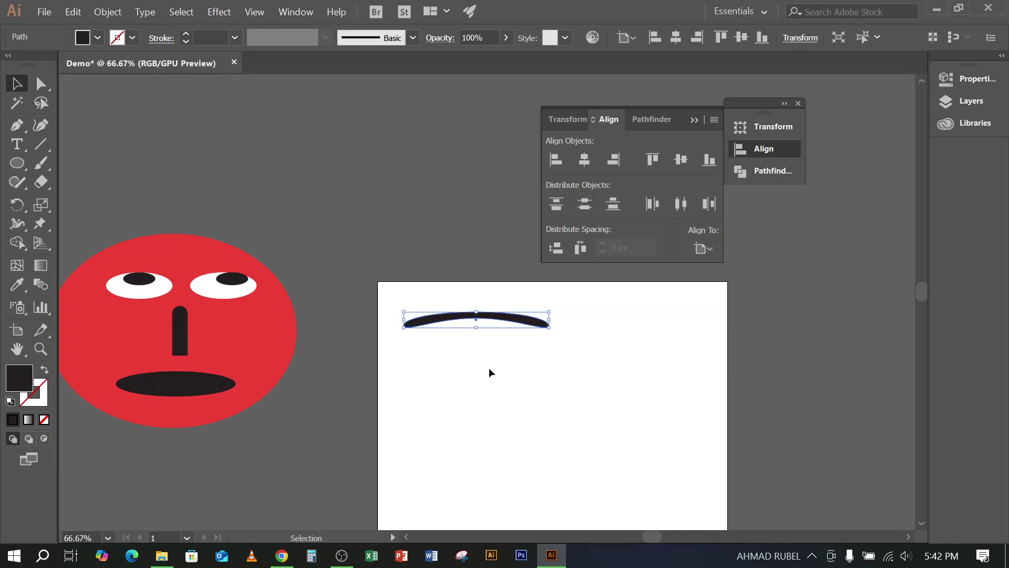
key("Delete")
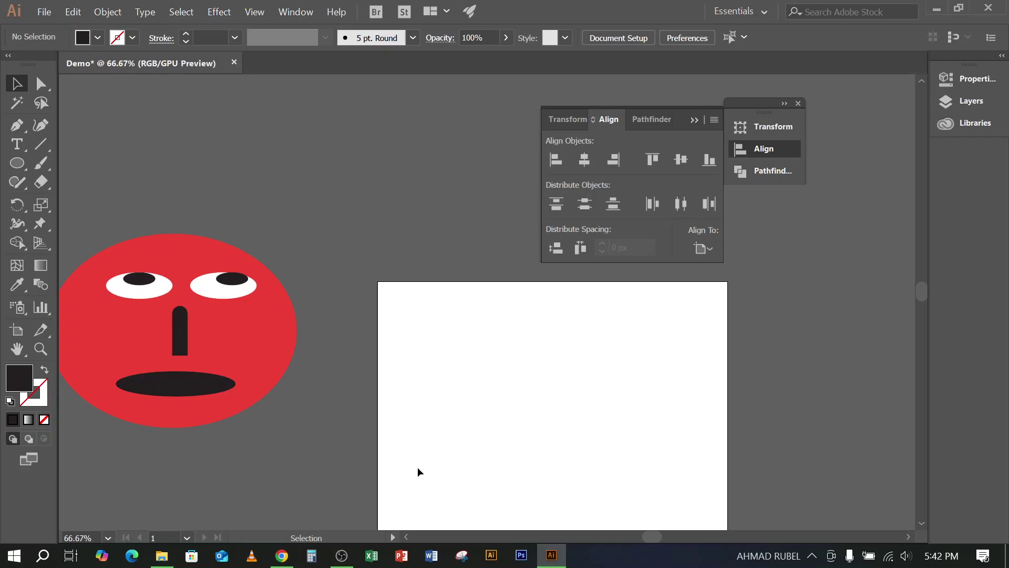
left_click(351, 556)
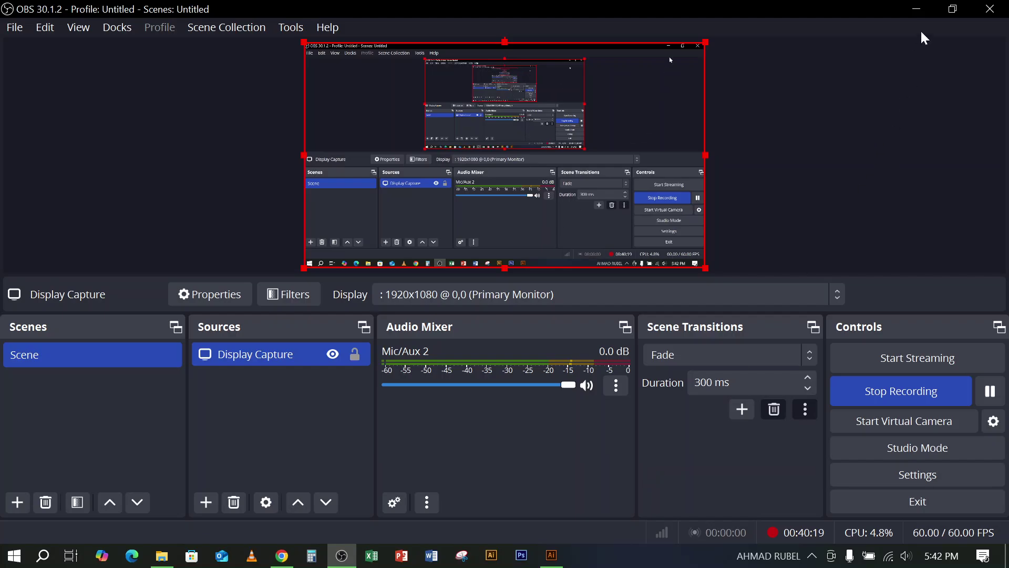
left_click(917, 9)
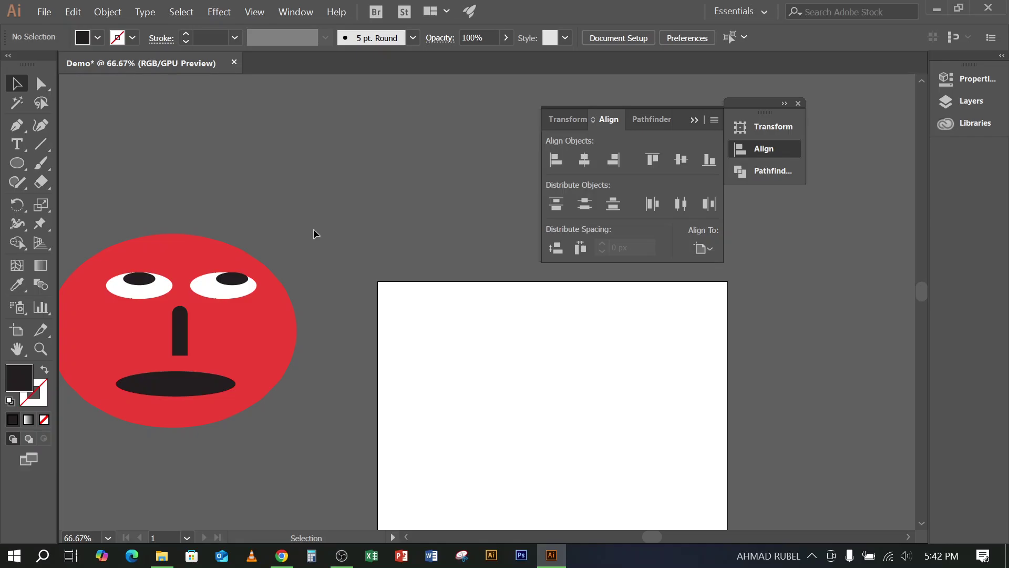
Move the grouped red face onto the artboard and centre it horizontally and vertically on the artboard
left_click(250, 333)
left_click_drag(246, 341, 585, 393)
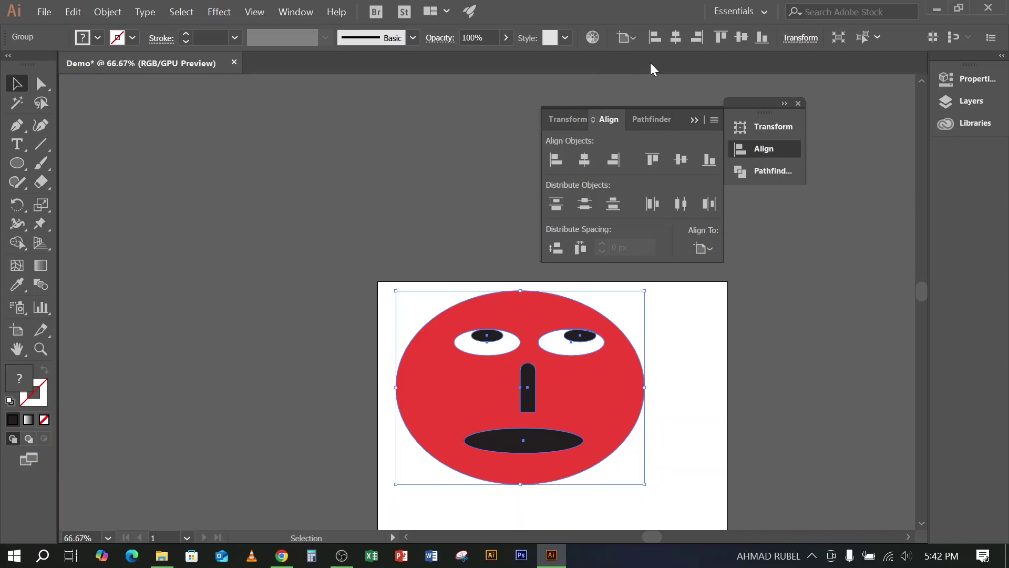
left_click(678, 33)
left_click(740, 38)
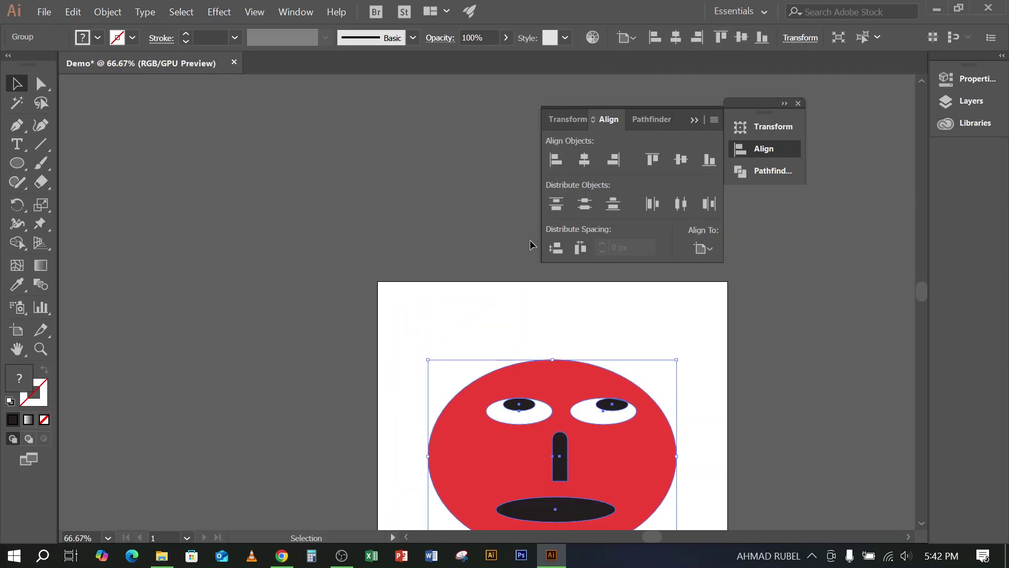
scroll(530, 240, "down", 1)
left_click_drag(469, 225, 301, 130)
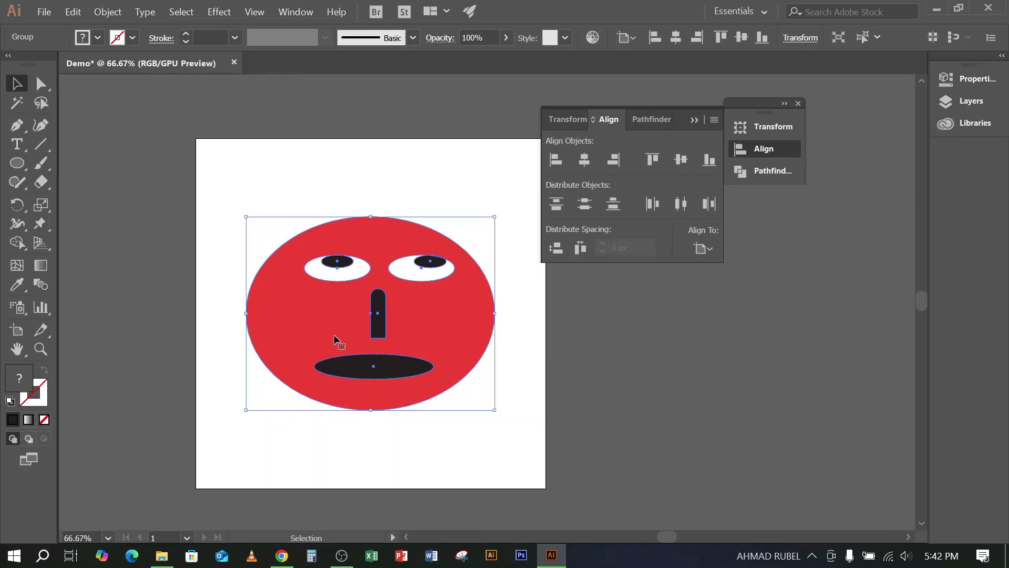
Move the red face off the artboard's right side and back onto it, and centre it vertically on the artboard
left_click_drag(331, 330, 681, 348)
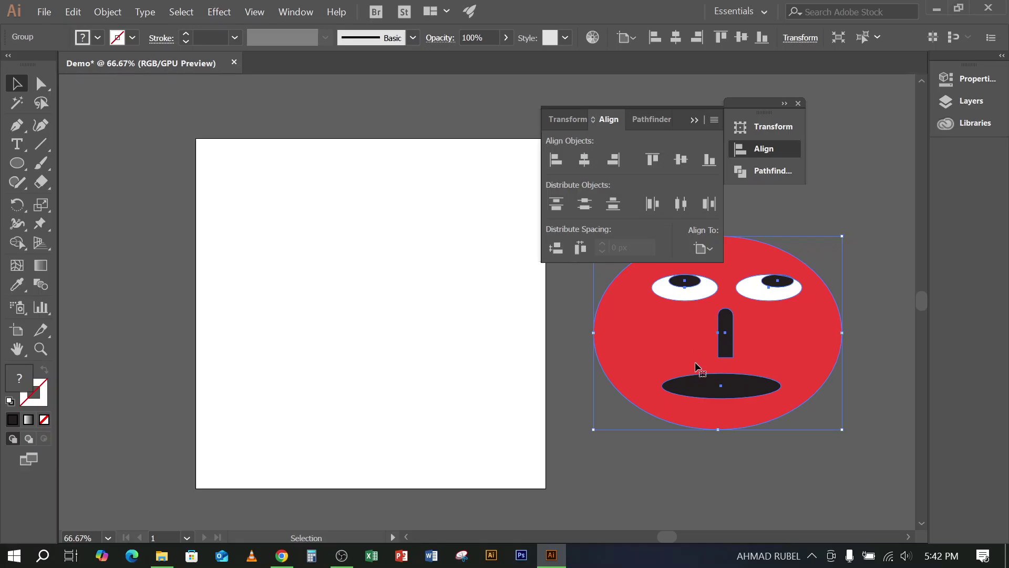
left_click_drag(684, 348, 387, 324)
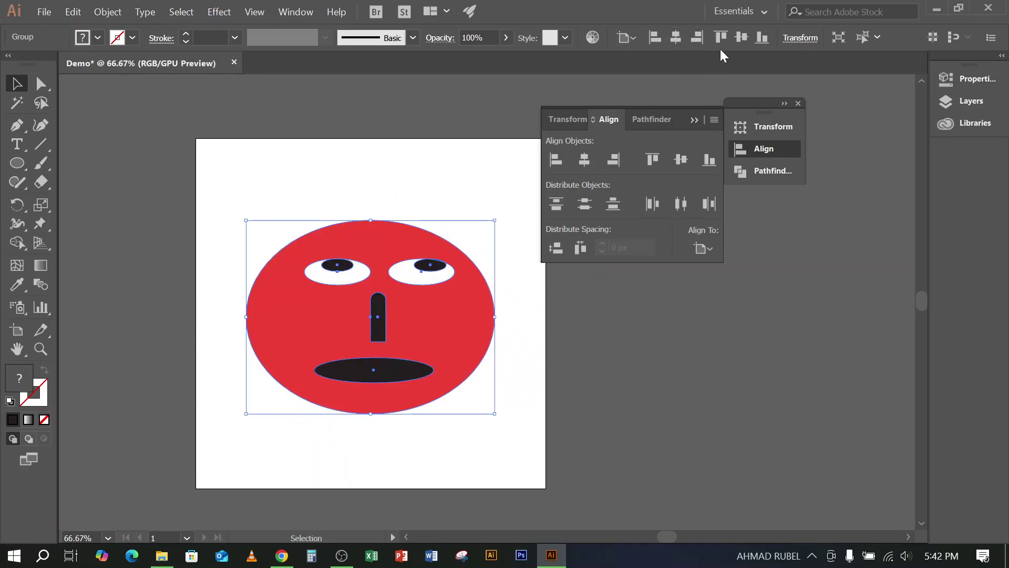
left_click(746, 40)
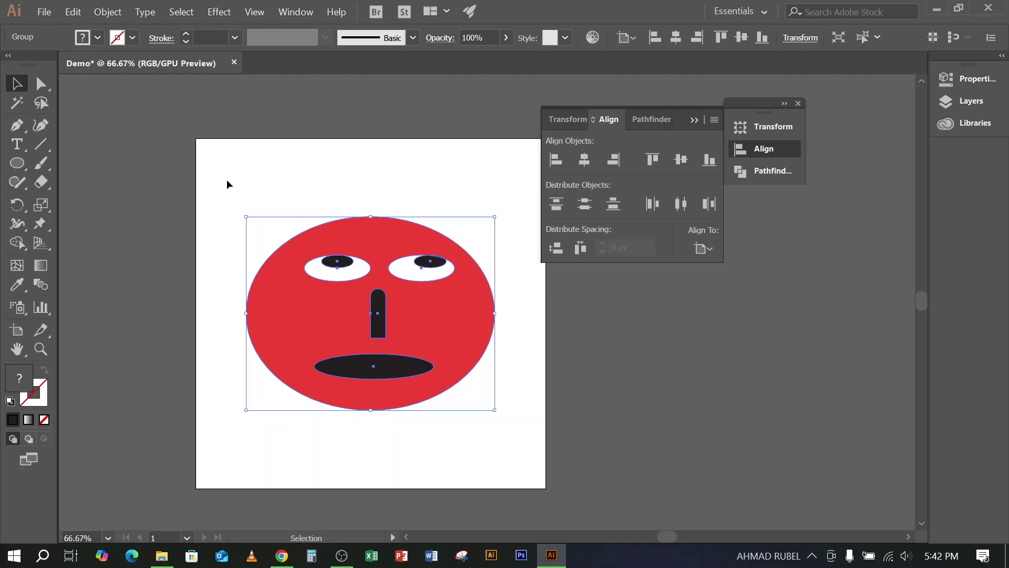
Move the red face off the artboard's right side and back again, and centre it both horizontally and vertically
left_click_drag(220, 174, 364, 348)
left_click_drag(437, 287, 451, 271)
left_click_drag(390, 289, 723, 352)
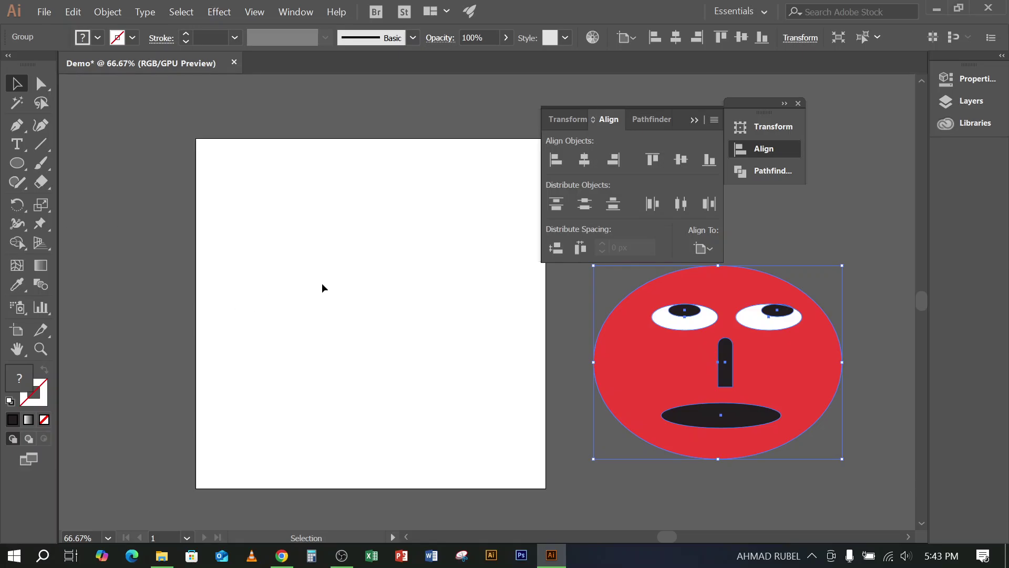
left_click_drag(730, 355, 392, 289)
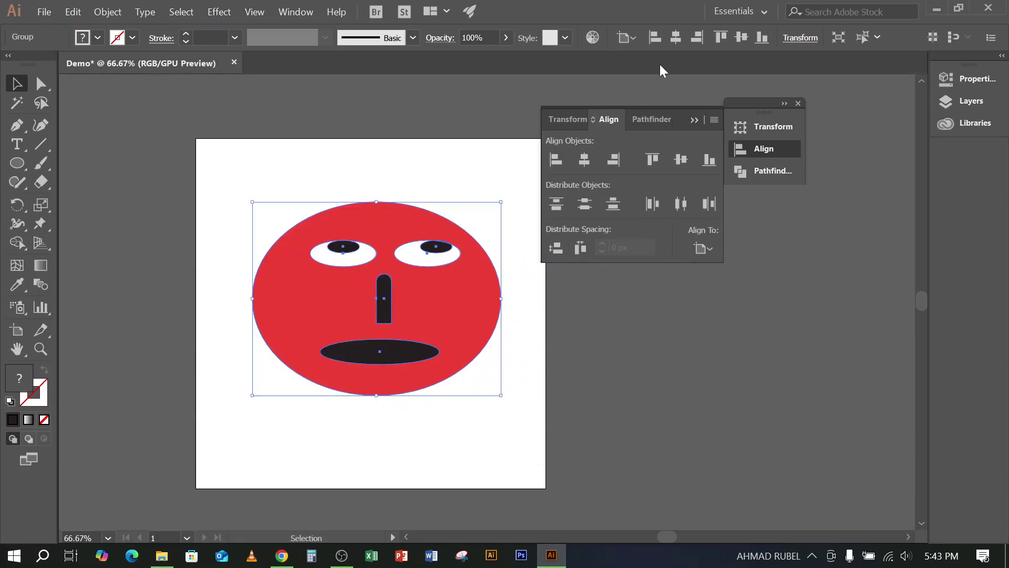
left_click(676, 37)
left_click(741, 37)
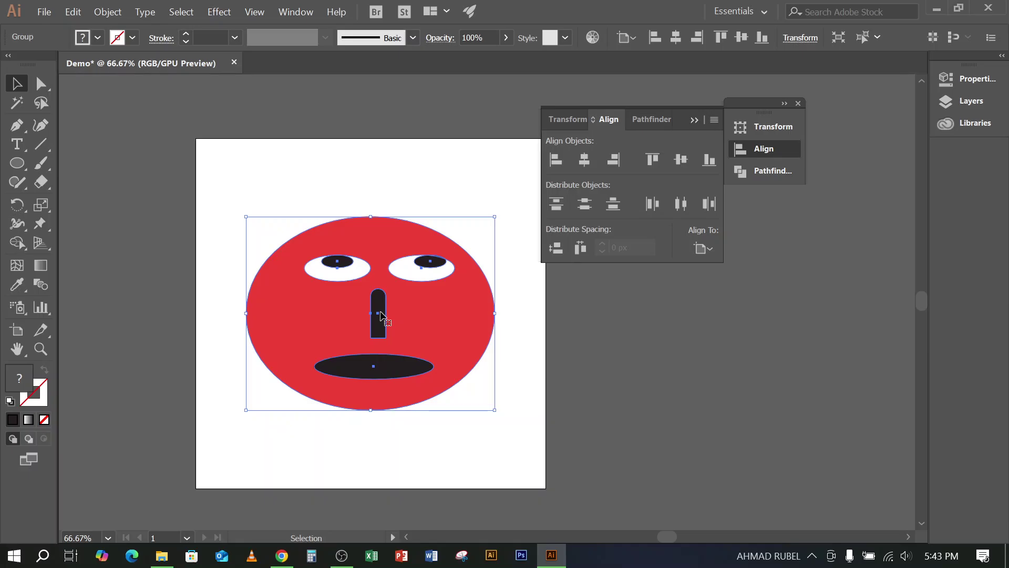
Examine the file formats offered by Save As for the document, and close the dialog without saving
left_click(45, 12)
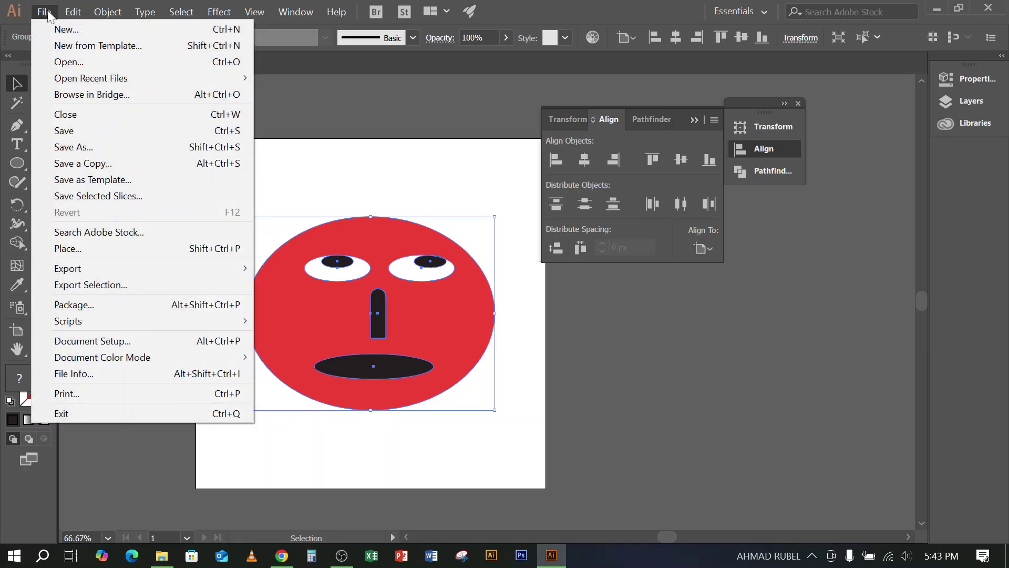
left_click(90, 149)
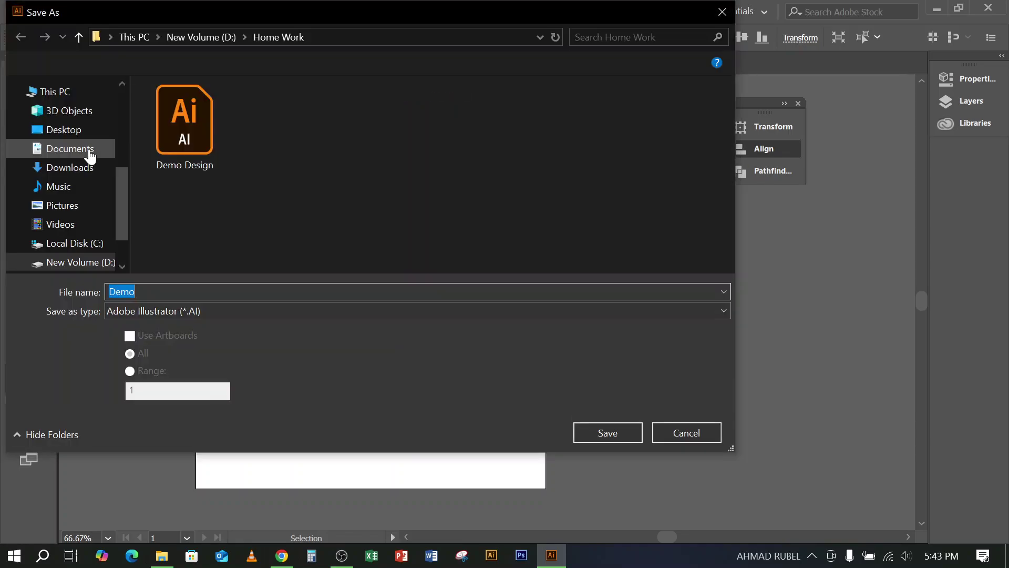
left_click(239, 311)
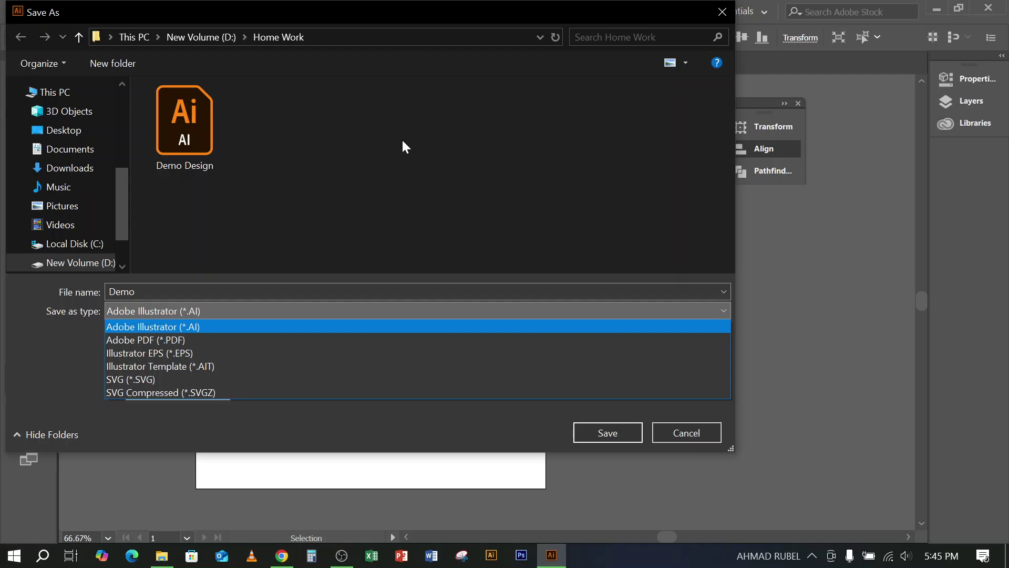
left_click(721, 13)
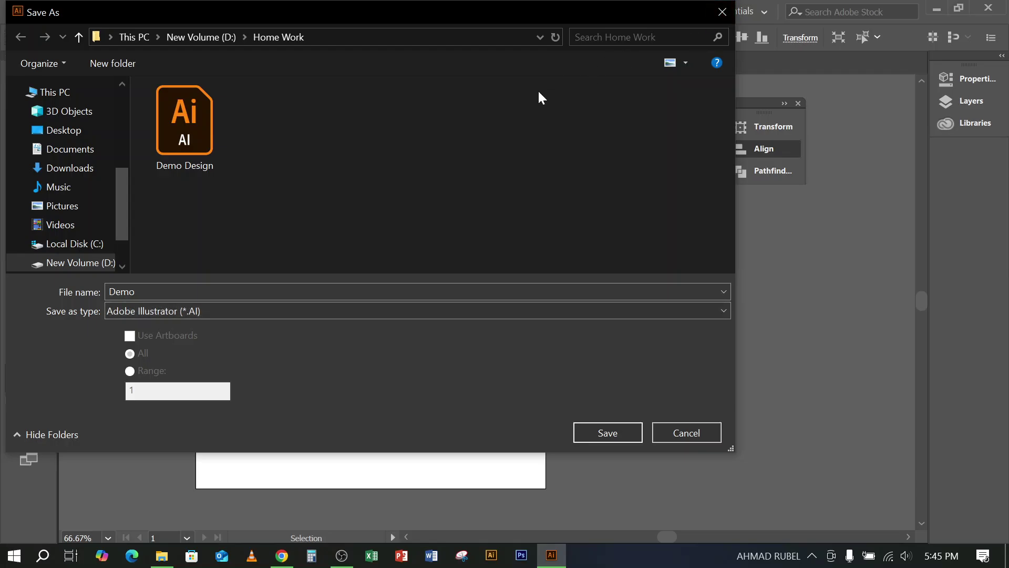
left_click(722, 12)
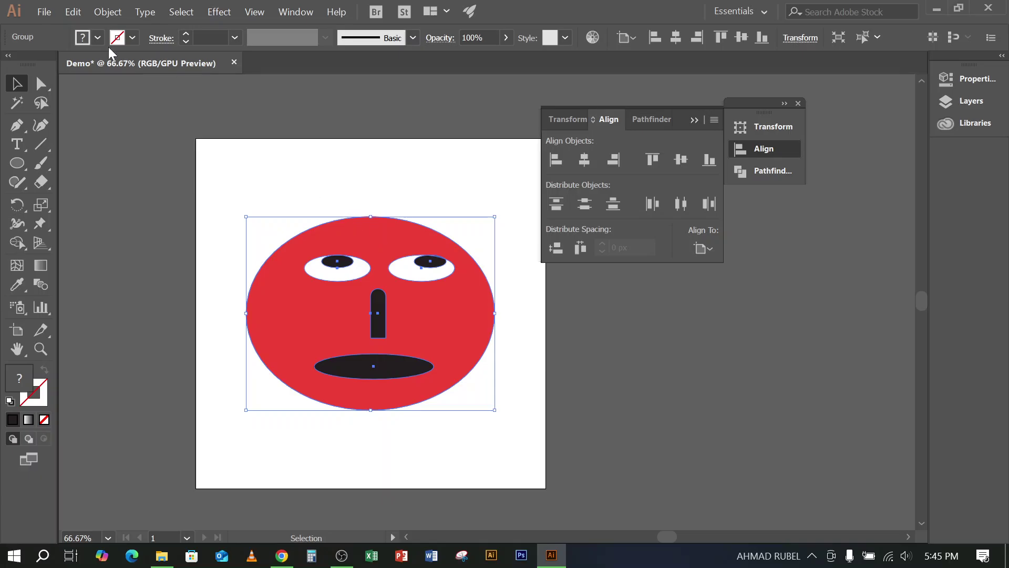
Examine the Export As file formats, choose PNG (*.PNG), close the dialog without exporting, and deselect the red face
left_click(45, 14)
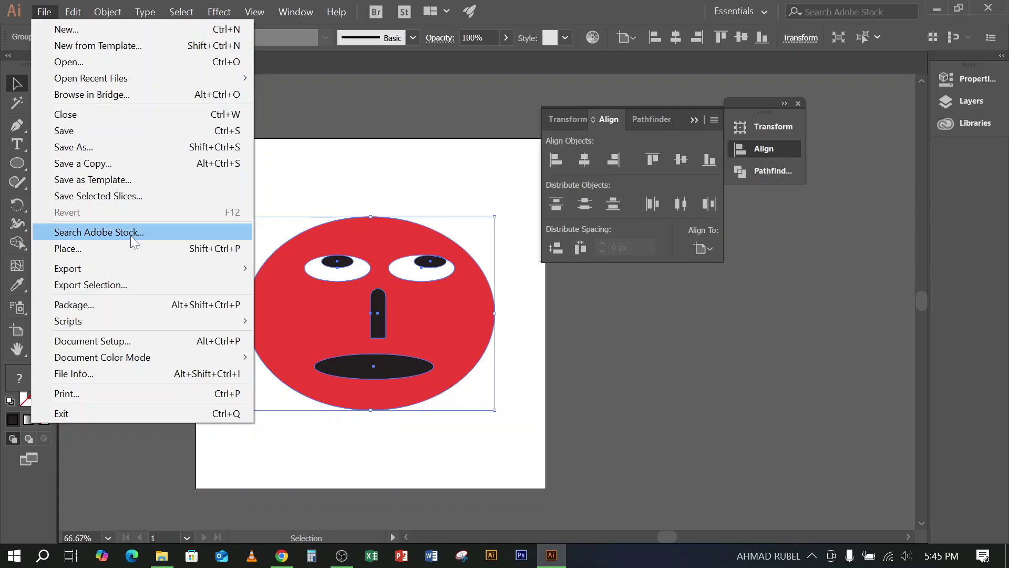
mouse_move(138, 271)
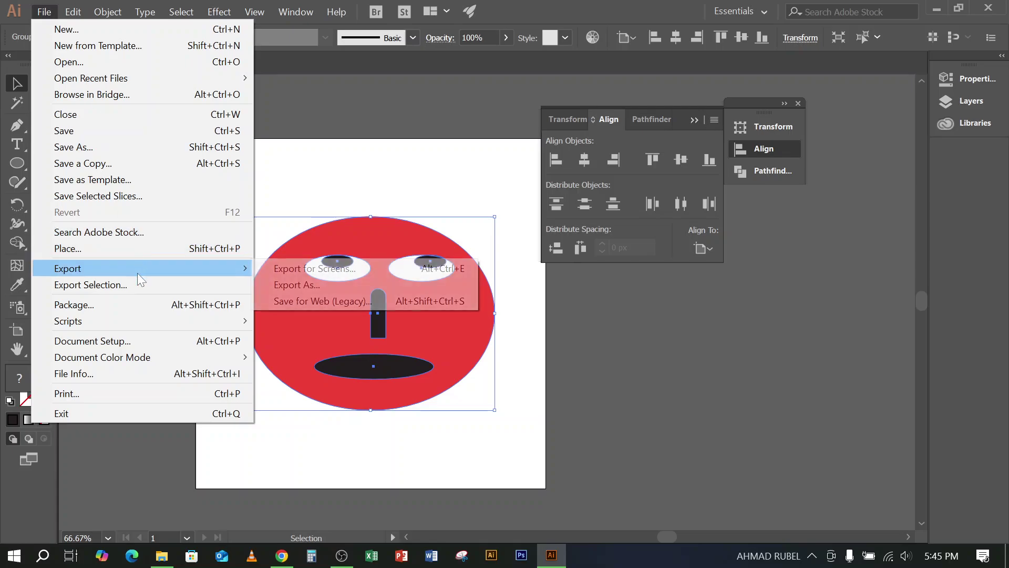
left_click(291, 284)
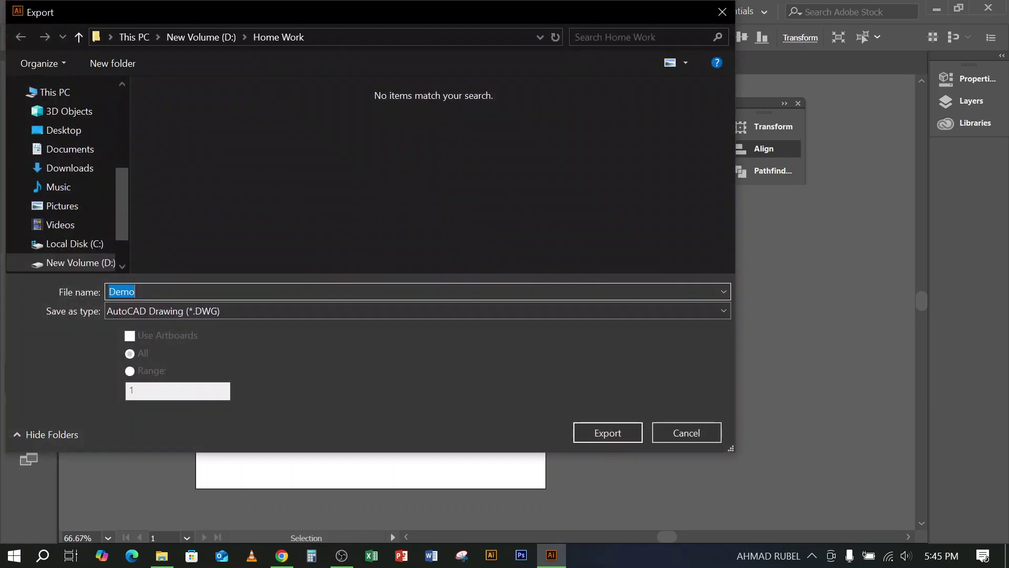
left_click(553, 315)
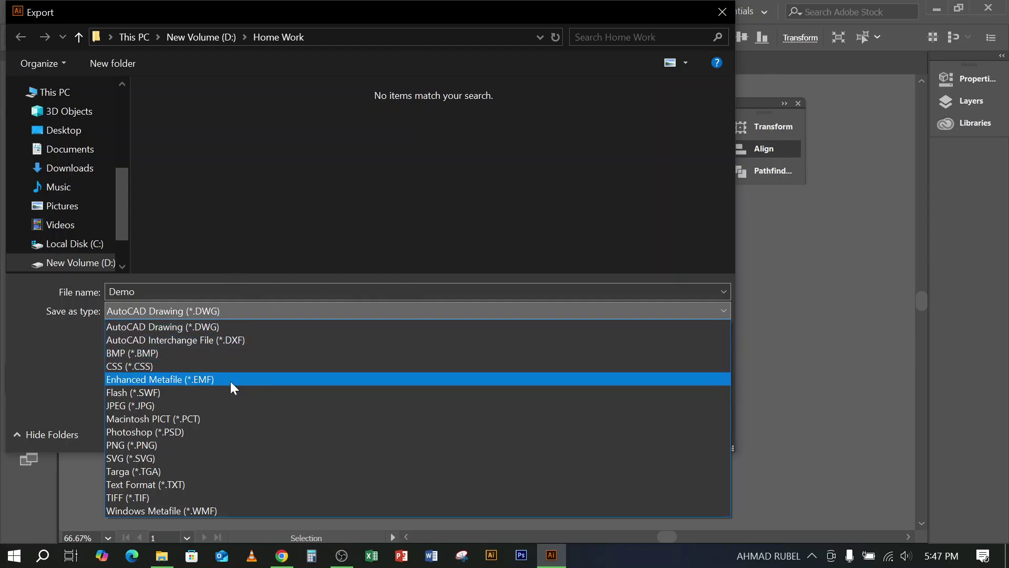
left_click(156, 447)
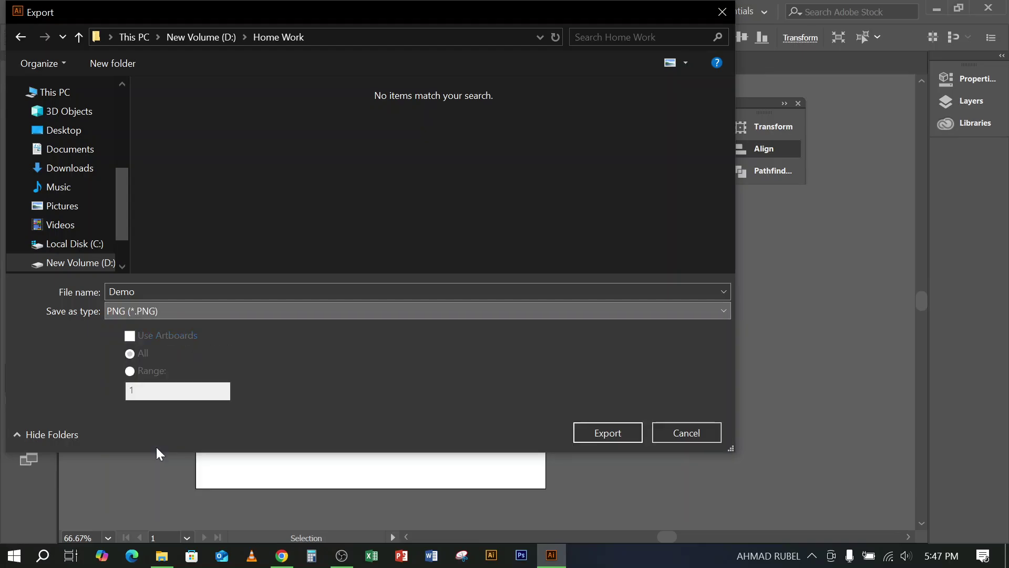
left_click(723, 12)
left_click(771, 315)
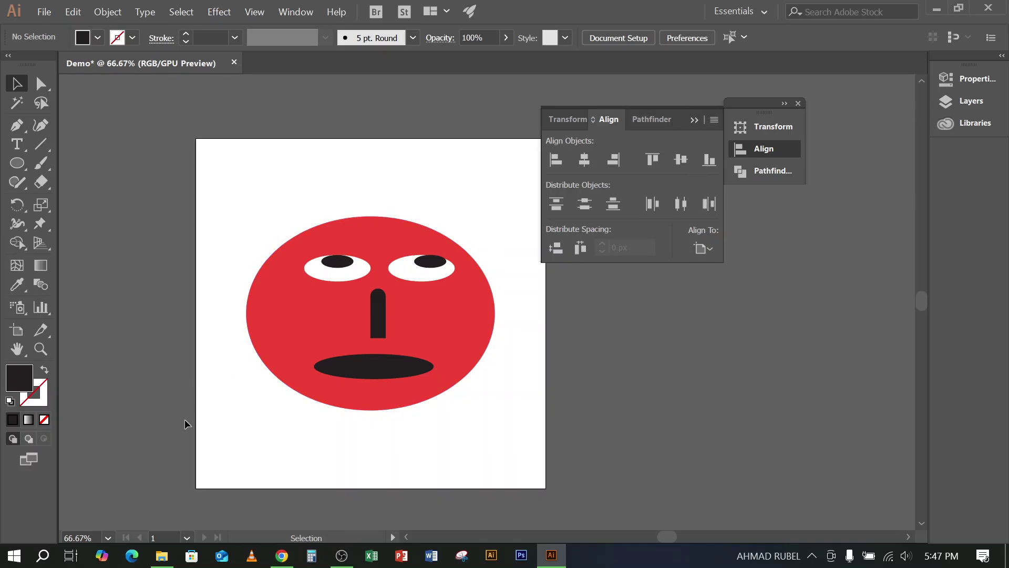
Switch to File Explorer, look through Local Disk (E:) and New Volume (D:), and select the Home Work folder
left_click(164, 557)
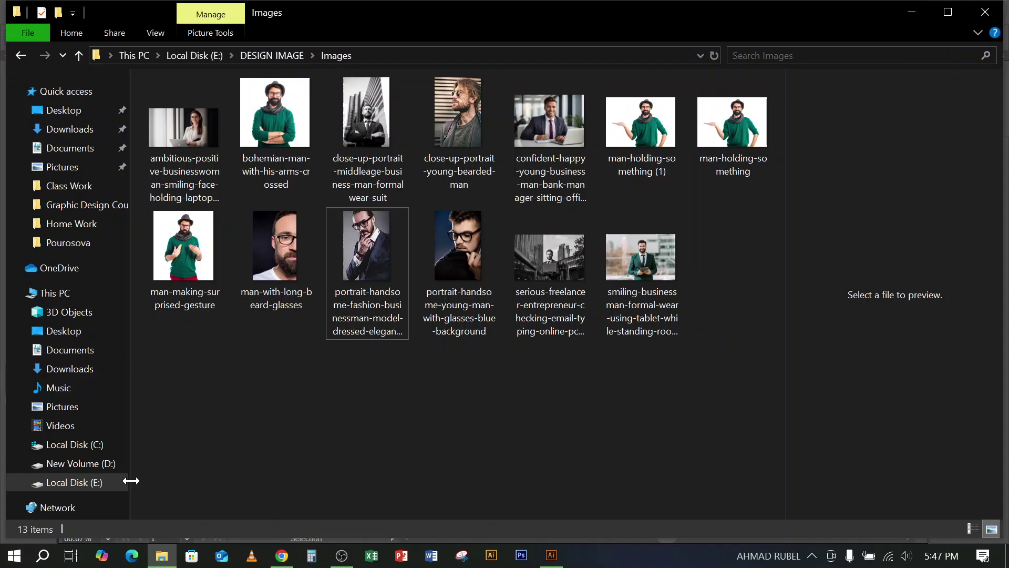
left_click(97, 483)
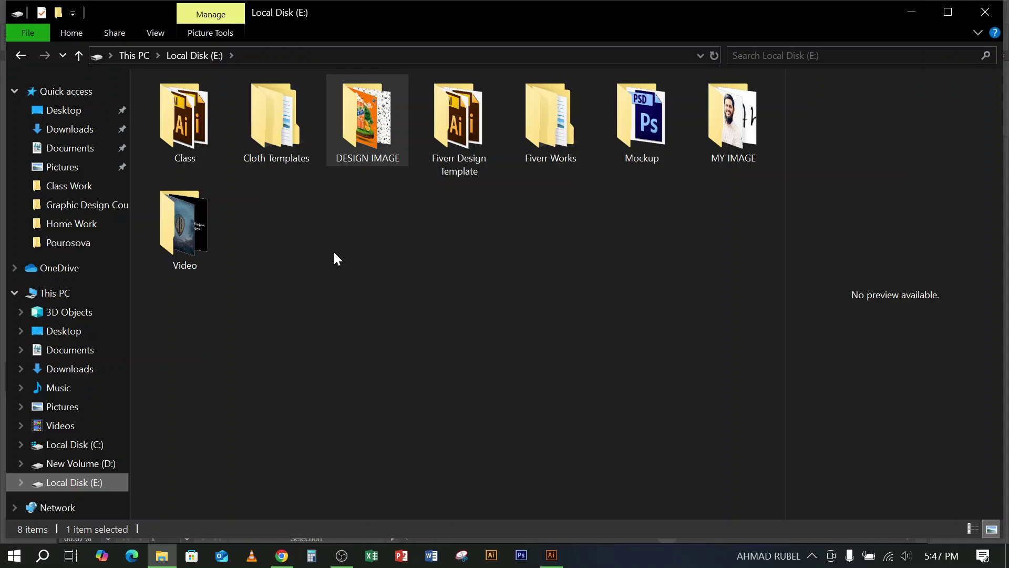
left_click(105, 464)
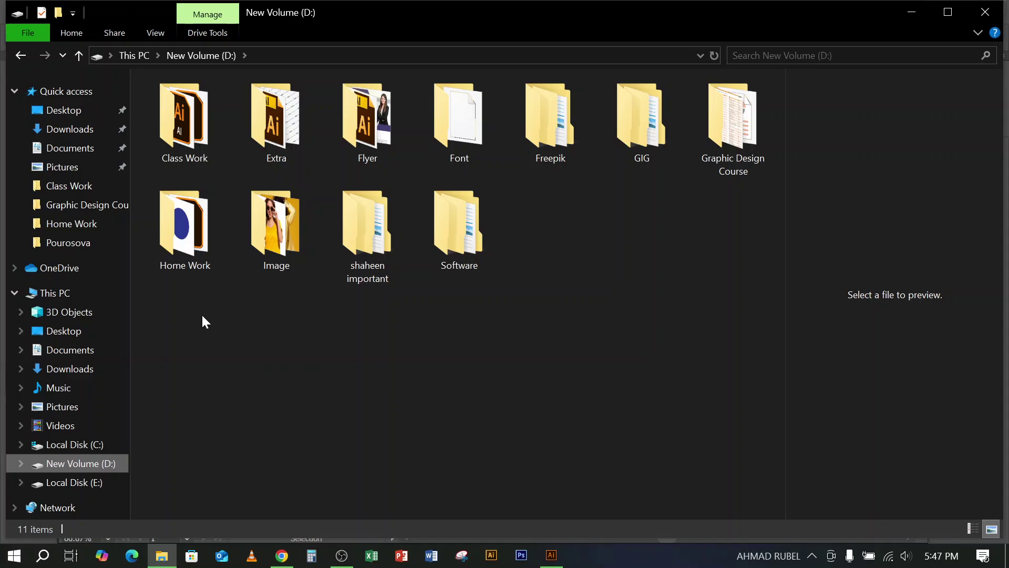
left_click(186, 232)
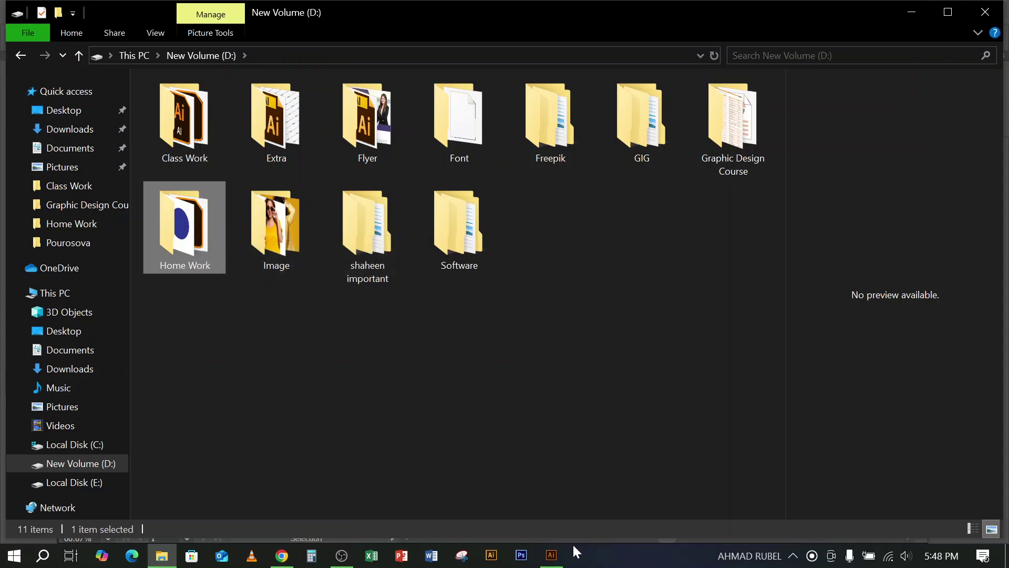
Switch back to Illustrator, select the grouped red face, and open Save As for the document
left_click(551, 555)
left_click_drag(176, 141, 515, 455)
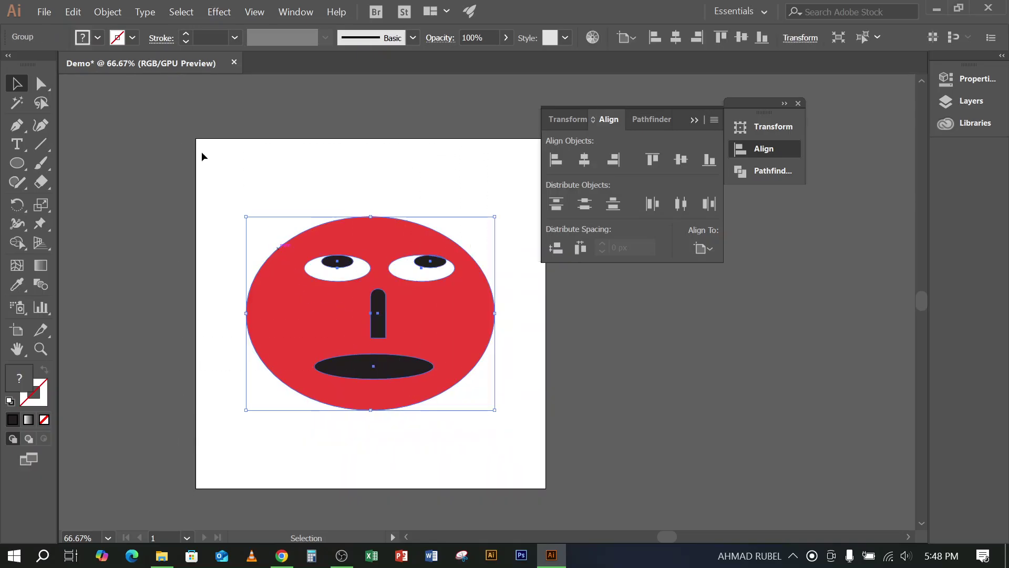
left_click(48, 12)
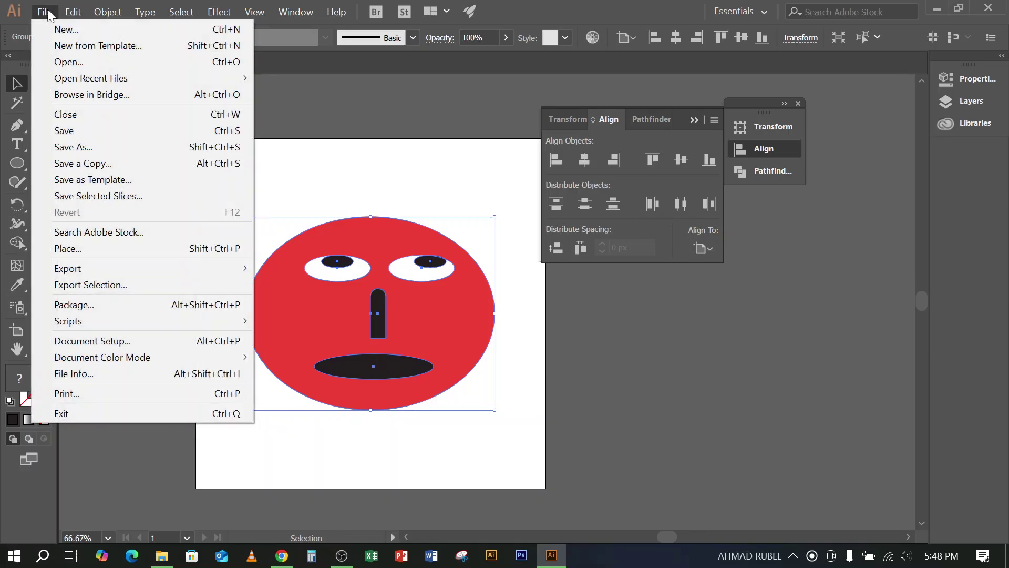
left_click(67, 148)
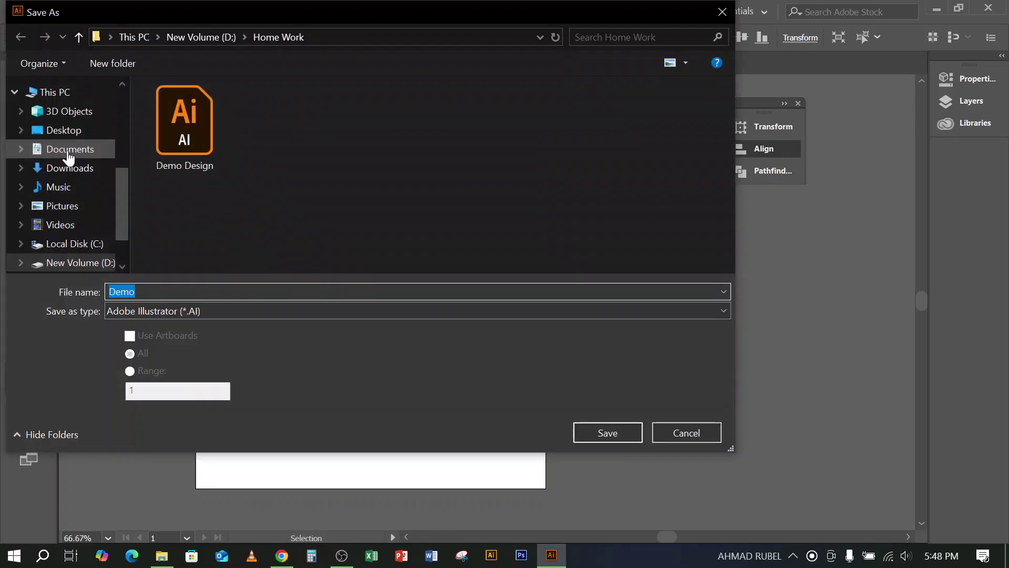
Enter Demo design as the file name for saving the document
left_click(158, 291)
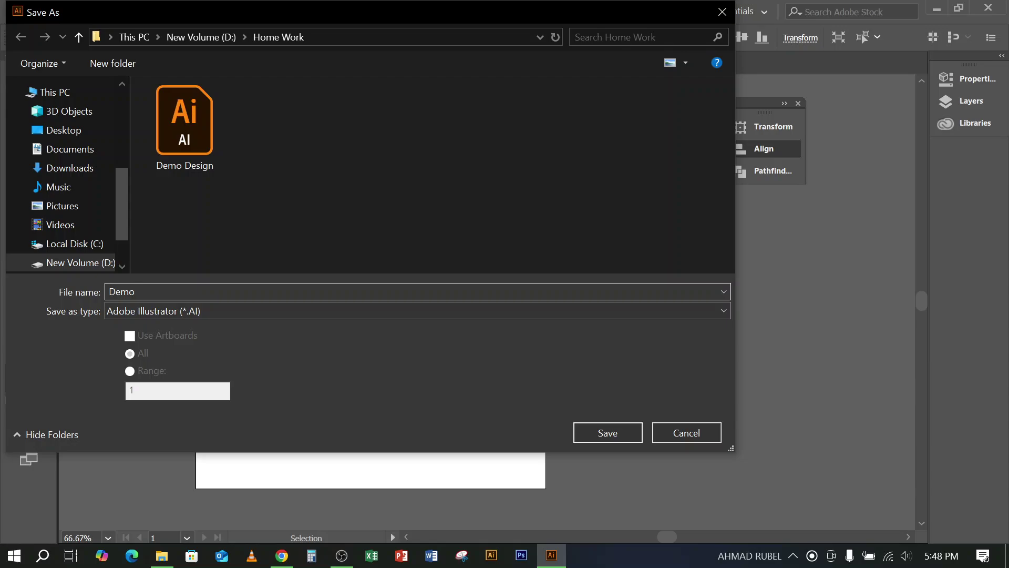
key("ctrl+a")
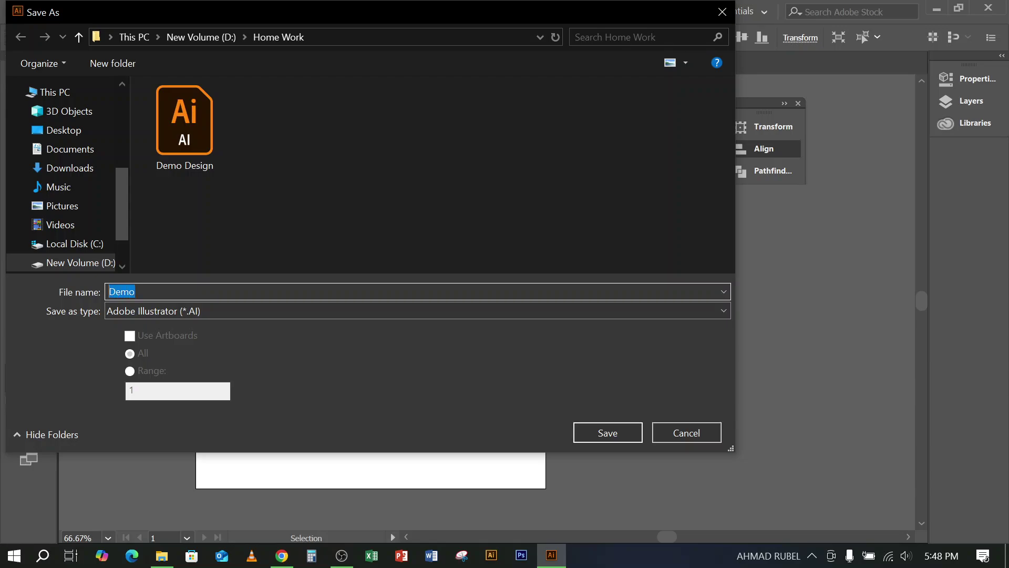
key("End")
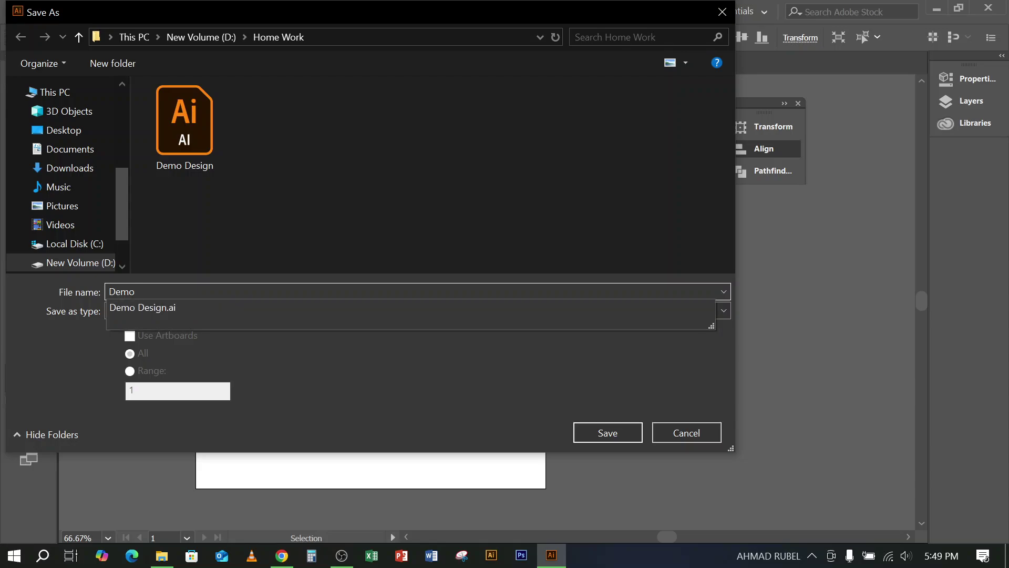
type("desi")
type("gn")
left_click(353, 232)
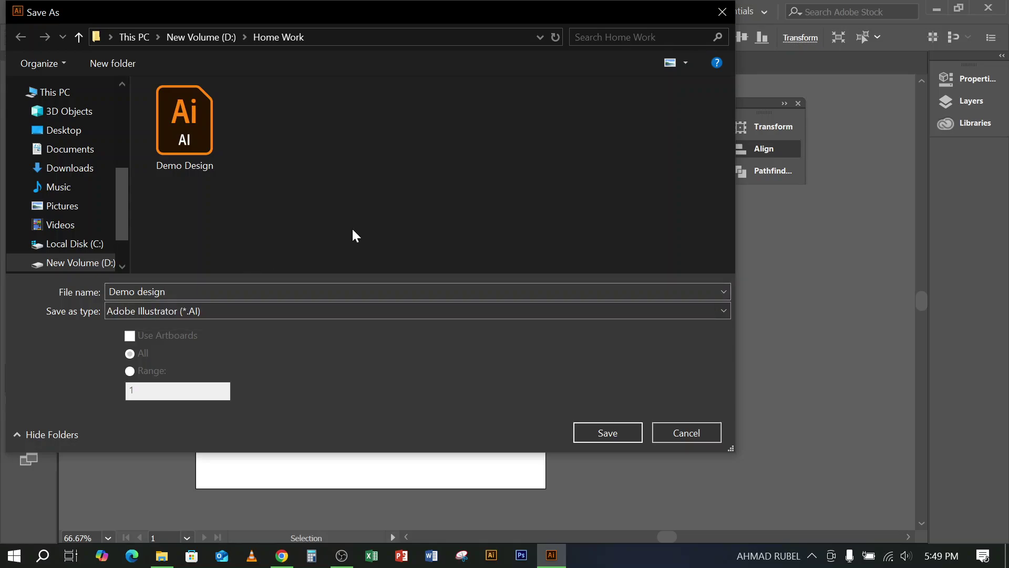
Remove the word design from the file name so that it reads Demo
left_click(257, 291)
left_click(258, 291)
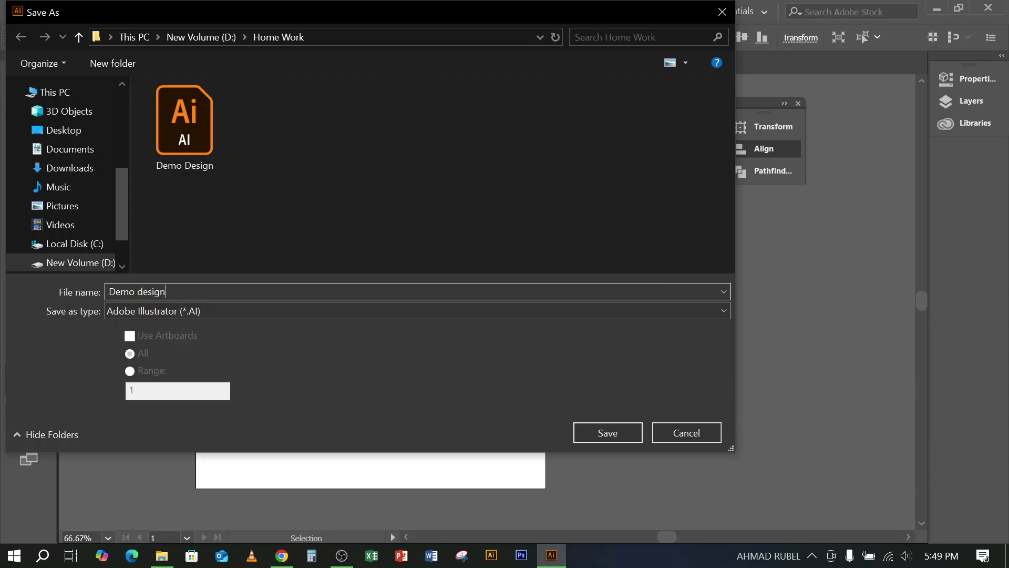
key("BackSpace")
key("BackSpace")
key("BackSpace")
key("BackSpace")
key("BackSpace")
key("BackSpace")
key("BackSpace")
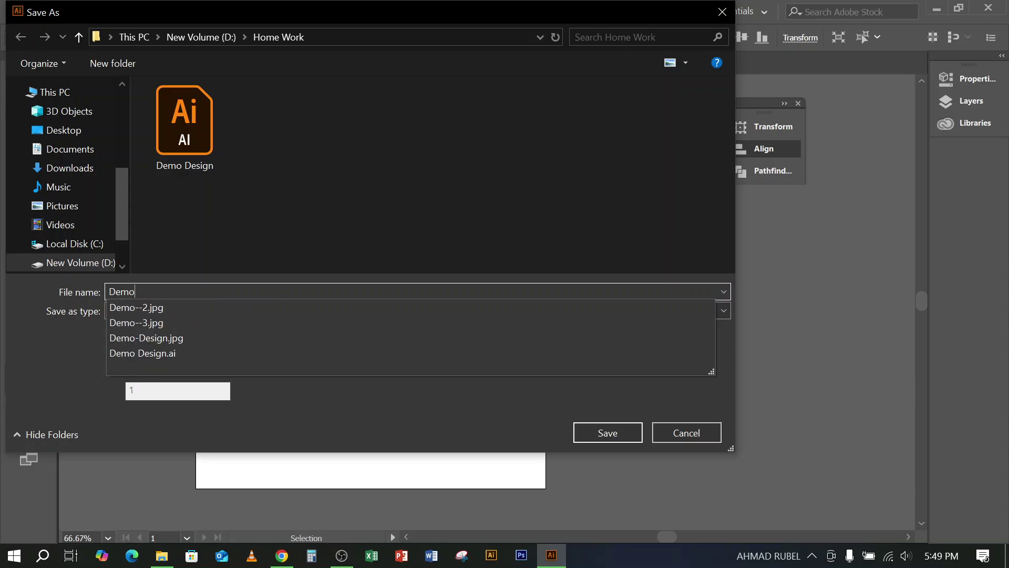
left_click(332, 242)
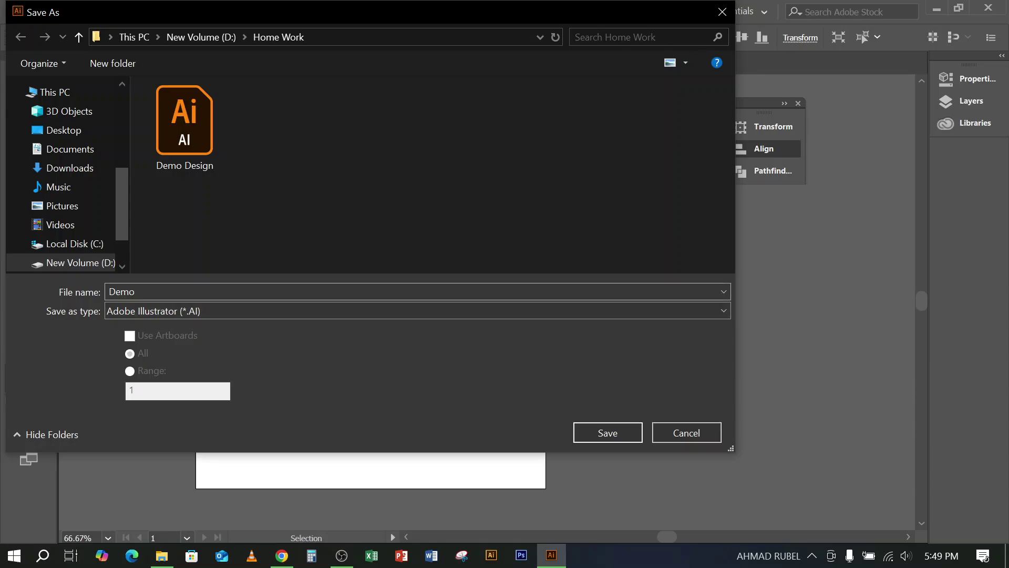
key("Tab")
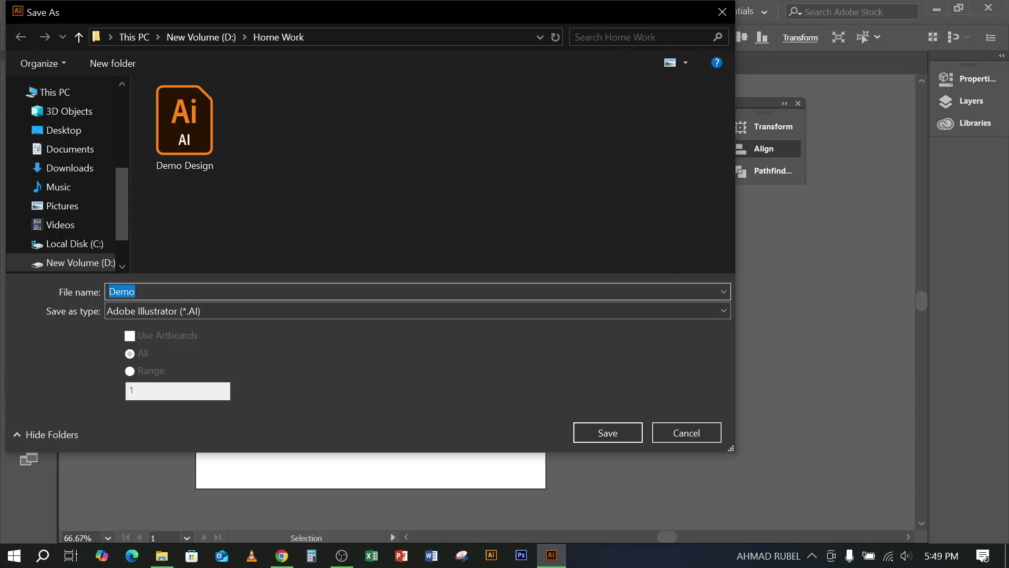
left_click(197, 292)
Review the available save formats and keep Adobe Illustrator (*.AI) as the file type
left_click(200, 310)
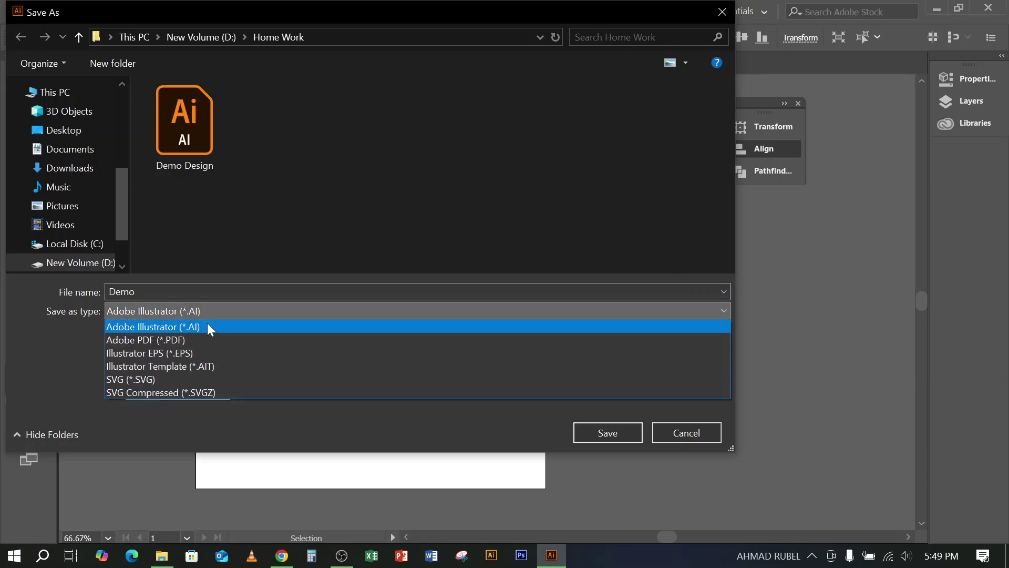
left_click(72, 330)
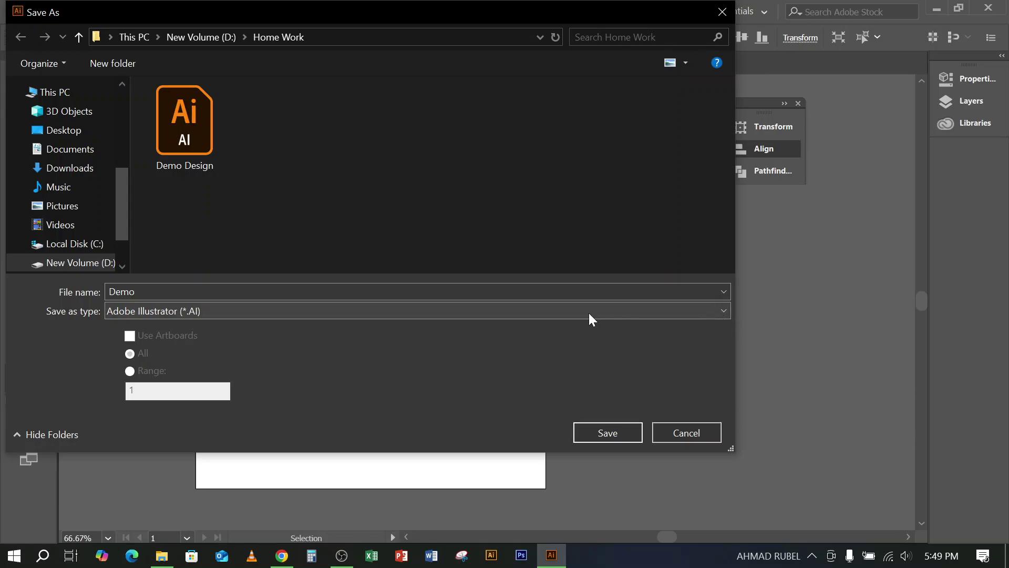
left_click(312, 310)
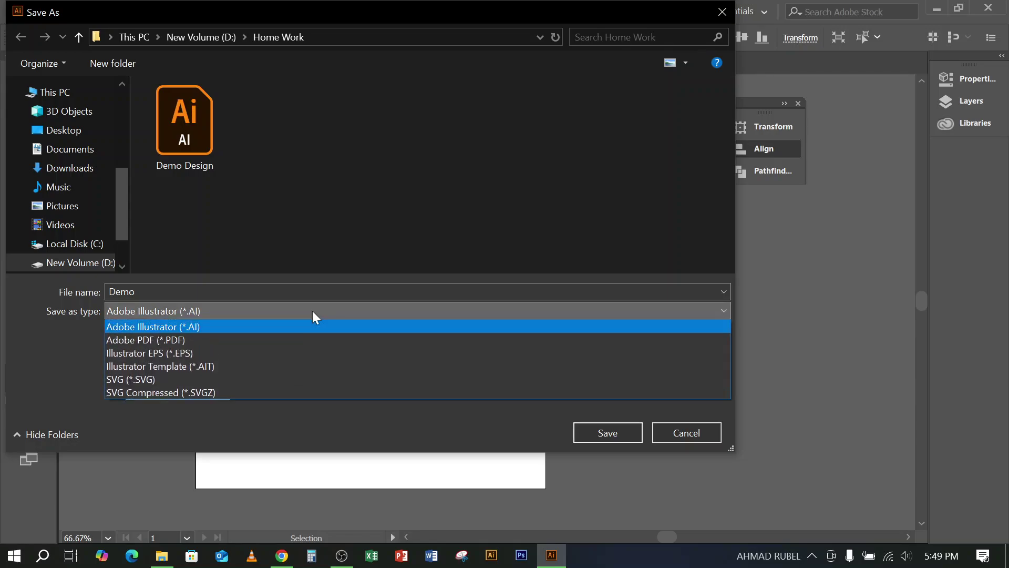
left_click(200, 329)
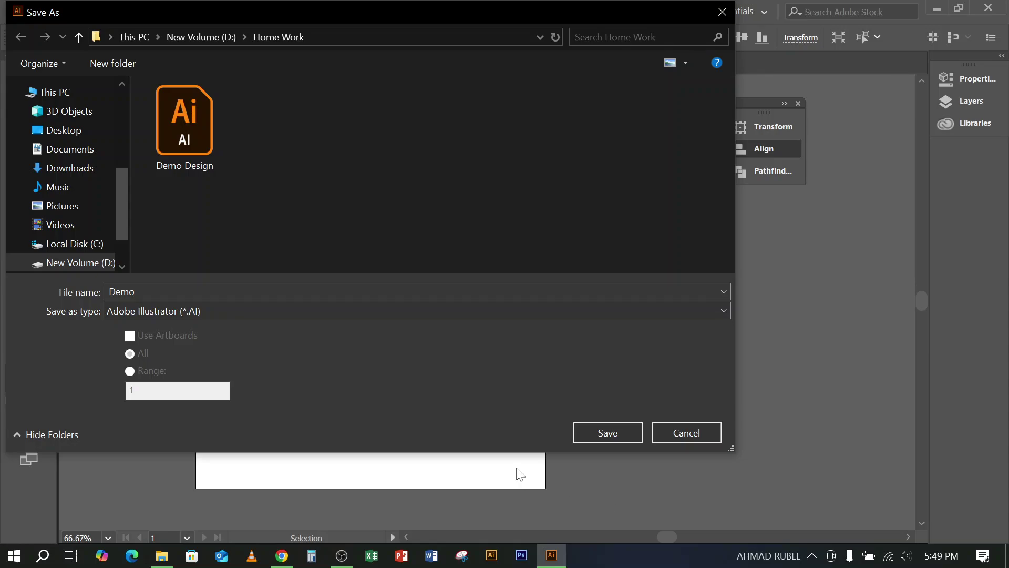
Set the save file type to Adobe PDF (*.PDF) and switch it to Illustrator EPS (*.EPS)
left_click(381, 313)
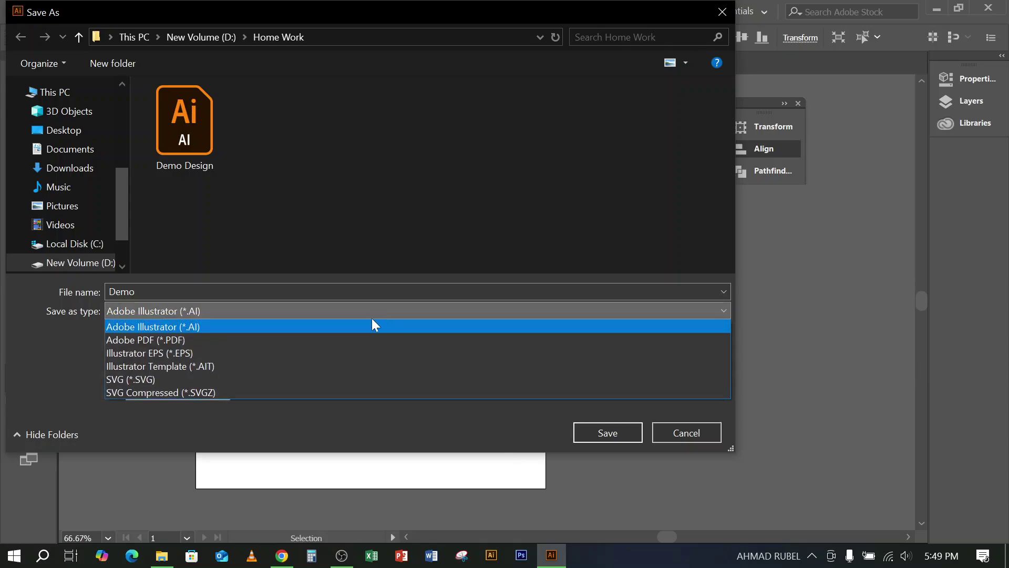
left_click(257, 345)
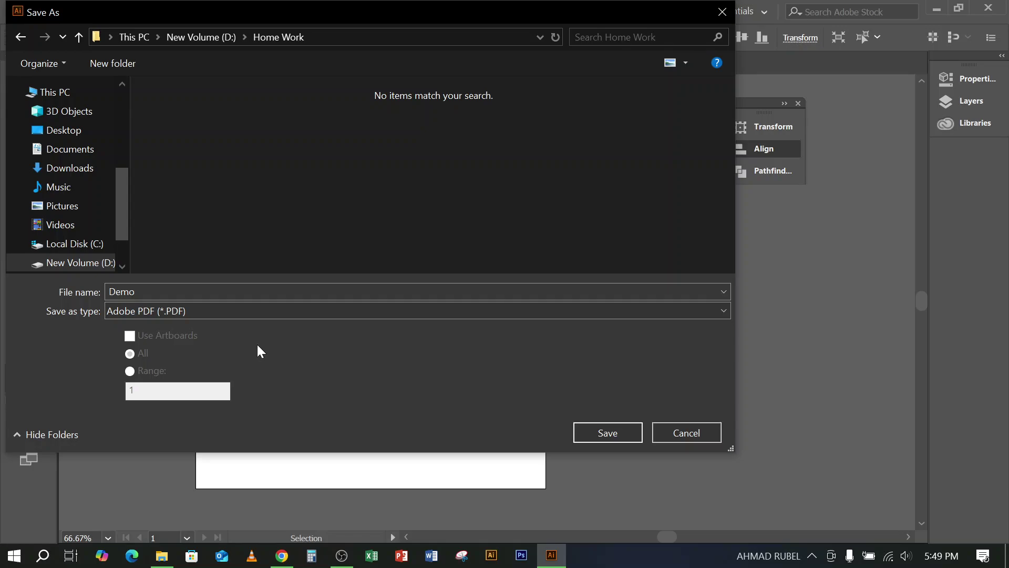
left_click(269, 307)
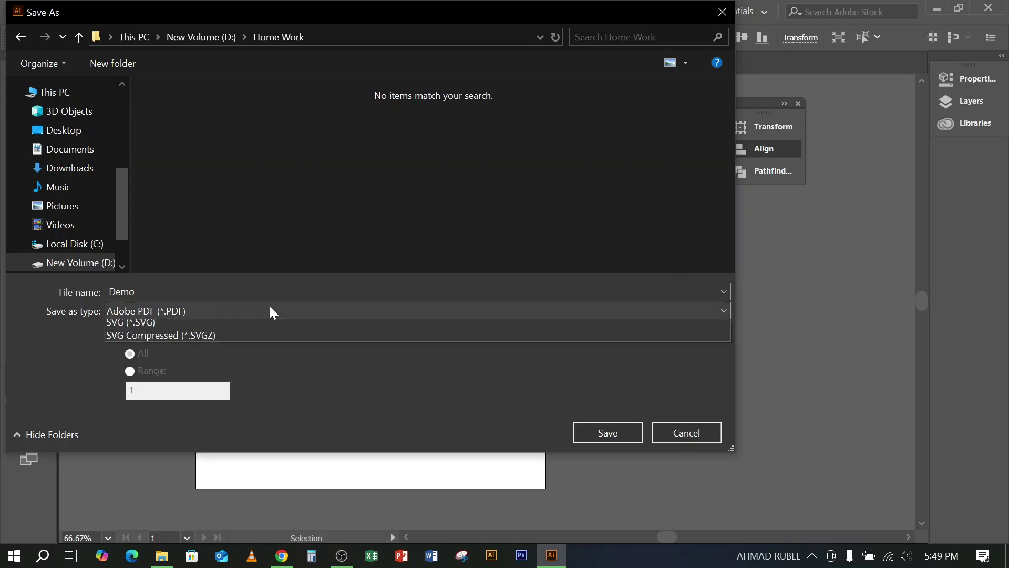
left_click(229, 353)
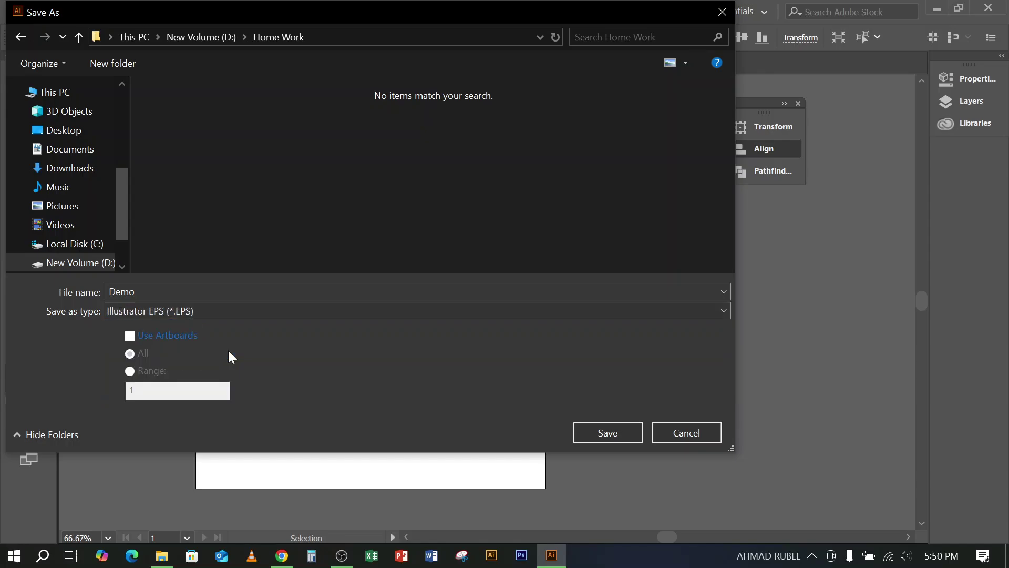
Set the file type back to Adobe Illustrator (*.AI), proceed to the Illustrator save options, and cancel the save
left_click(231, 307)
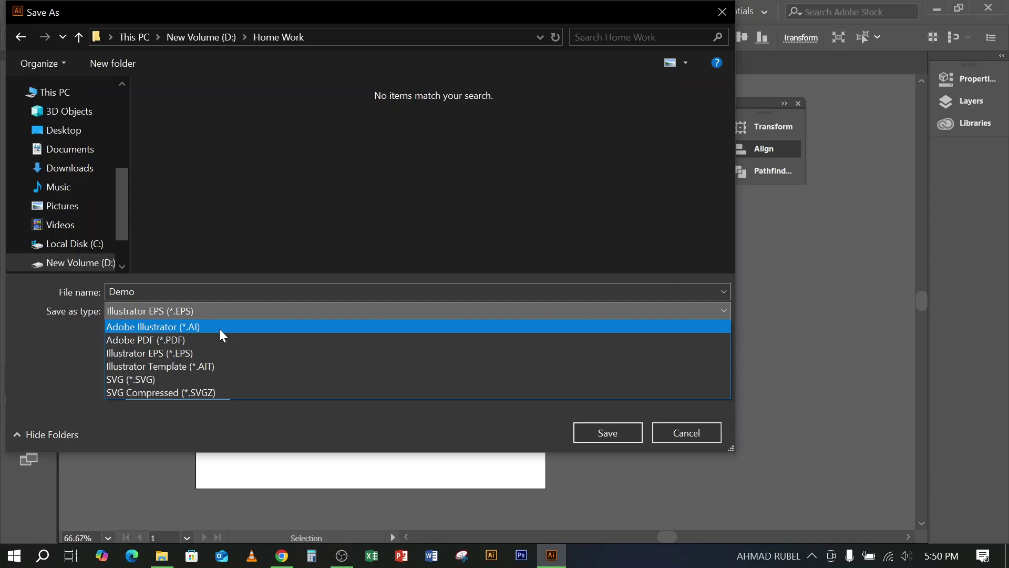
left_click(219, 329)
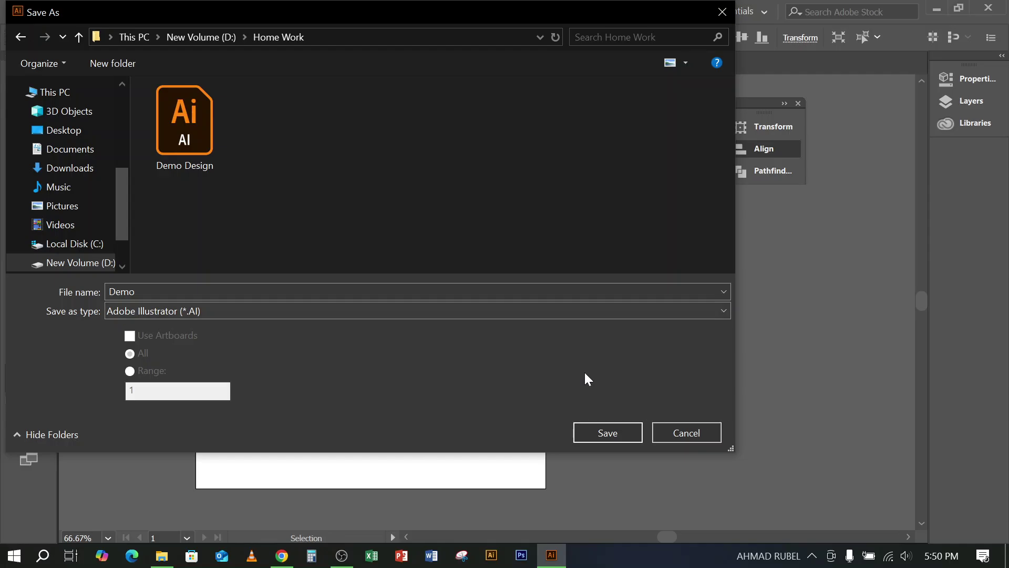
left_click(596, 435)
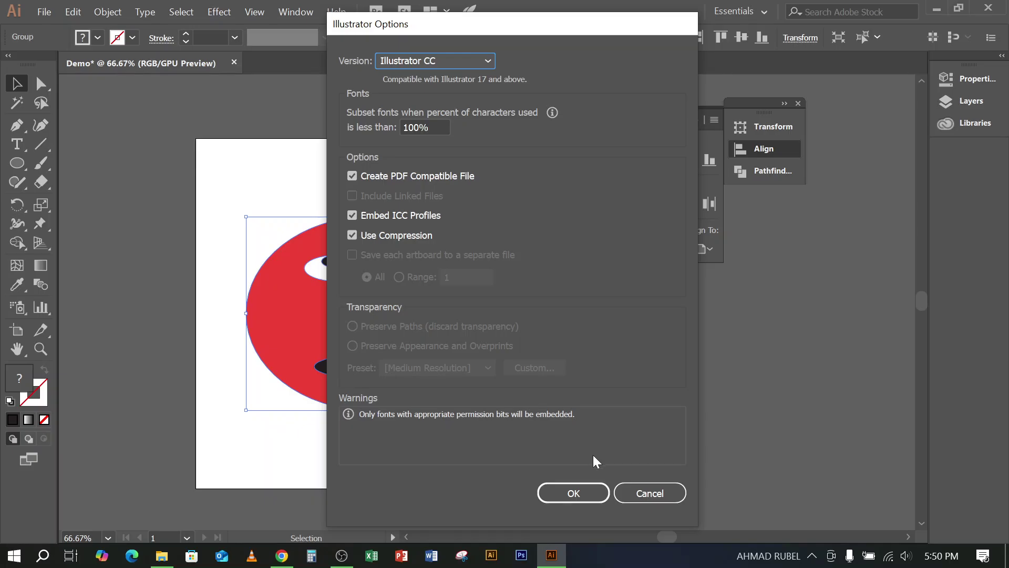
left_click(642, 503)
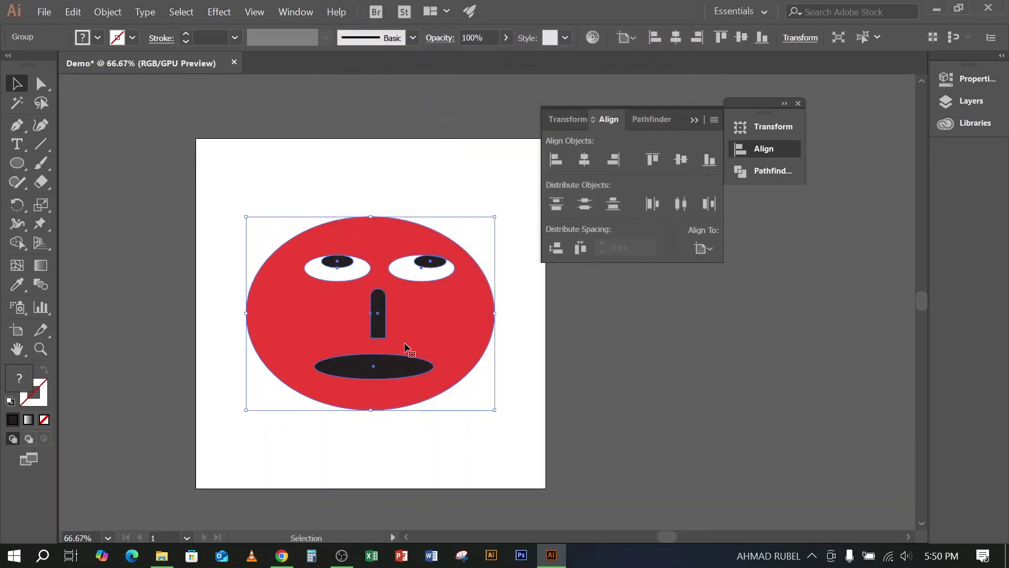
Reopen Save As with the Adobe Illustrator (*.AI) type and choose the Home Work folder on New Volume (D:) as the location
left_click(46, 18)
left_click(89, 144)
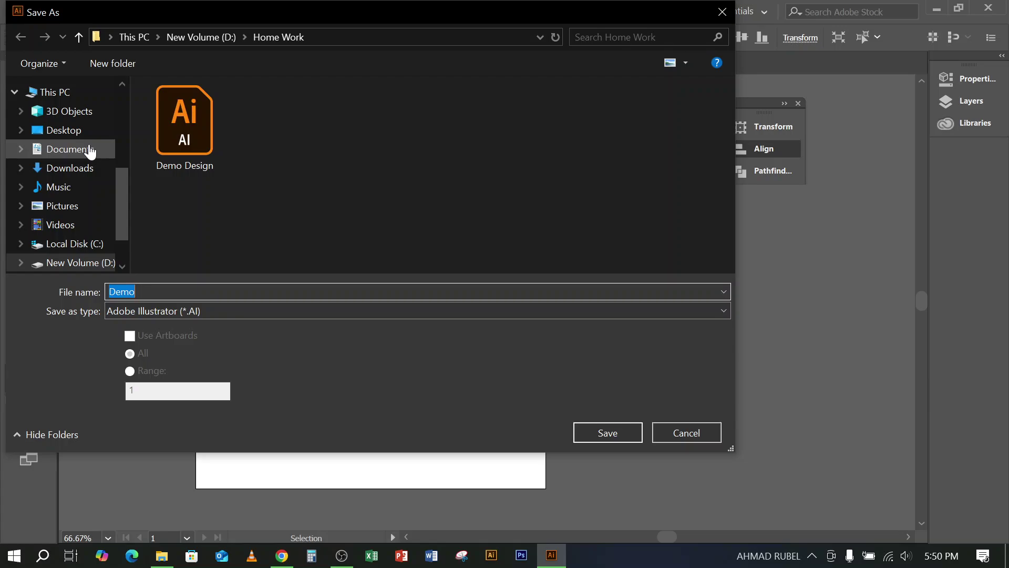
left_click(223, 314)
left_click(199, 330)
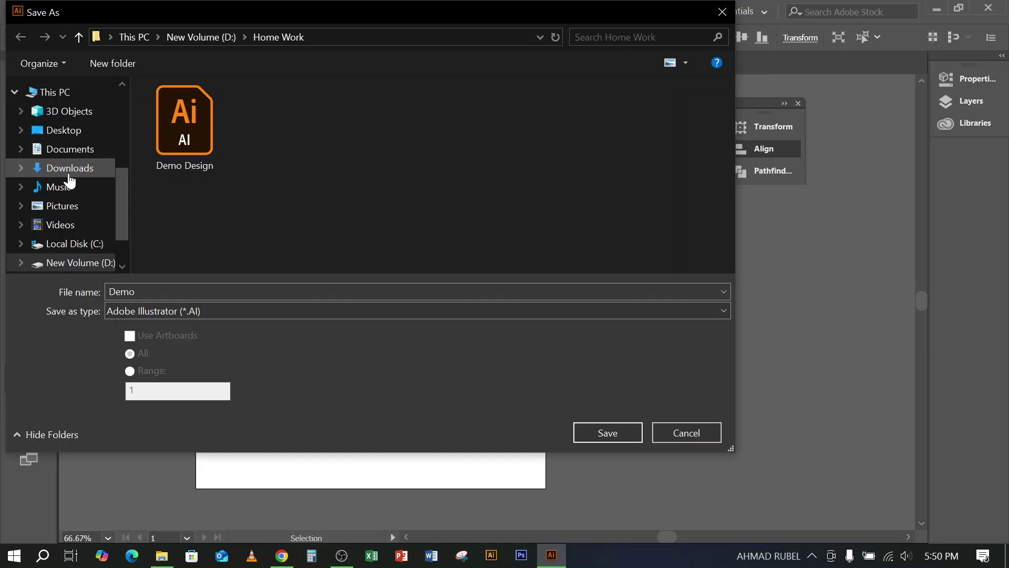
scroll(69, 180, "down", 1)
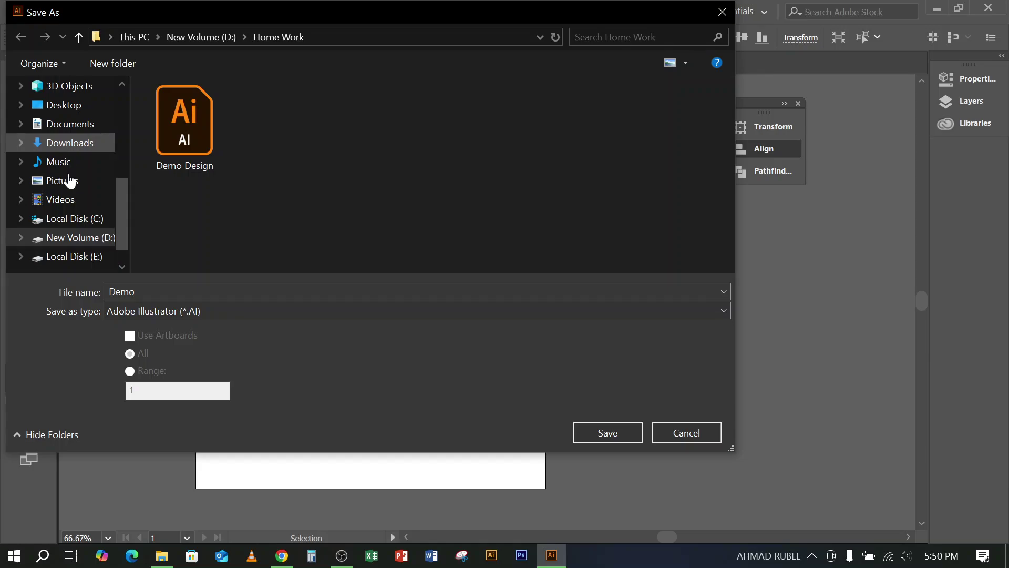
left_click(87, 240)
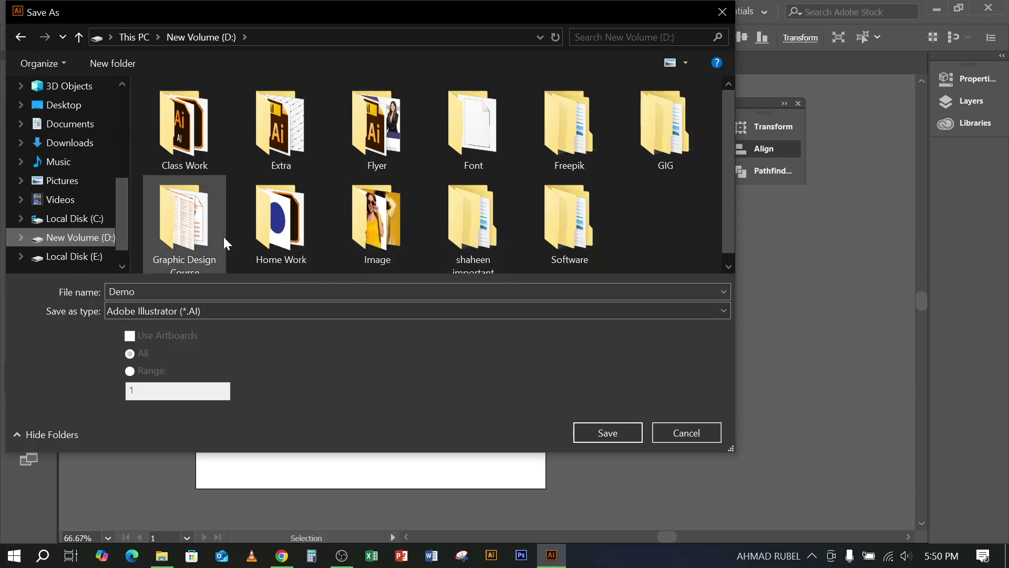
double_click(291, 229)
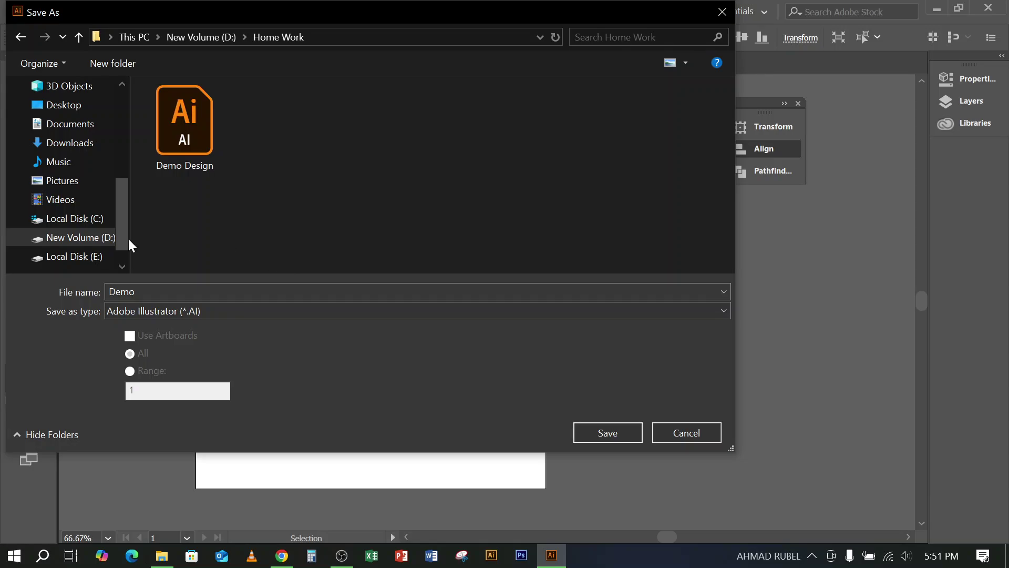
Browse Local Disk (E:), Desktop and Downloads as possible save locations, and close Save As without saving
left_click(80, 257)
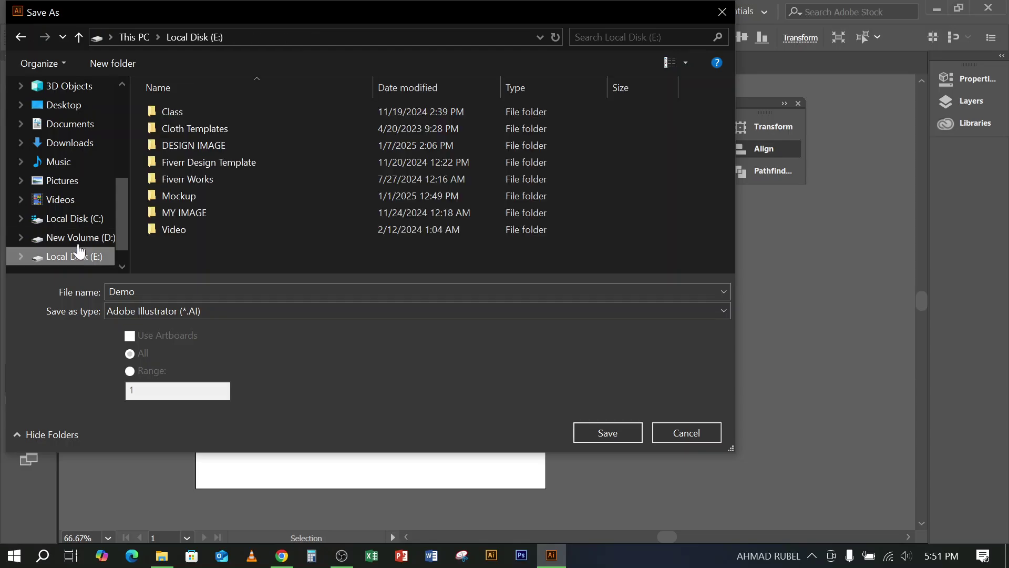
left_click(66, 107)
left_click(63, 147)
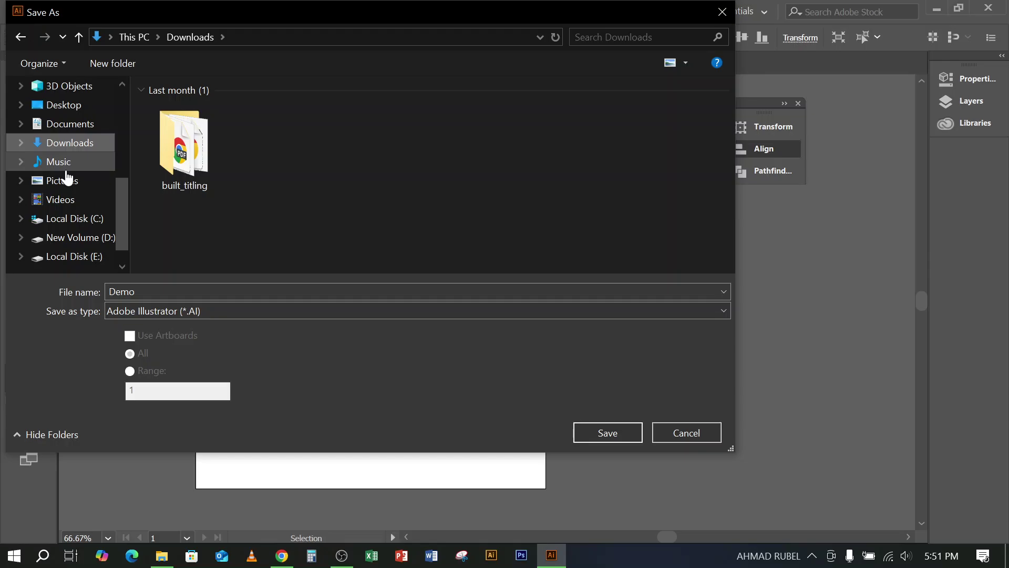
left_click(723, 13)
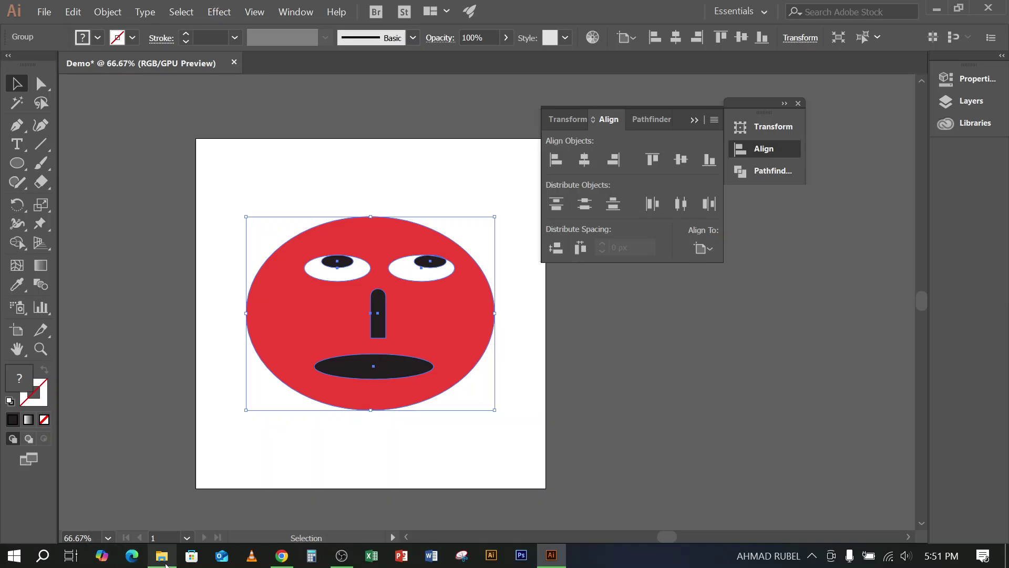
Switch to File Explorer and examine Local Disk (C:) and its storage details under This PC
left_click(164, 562)
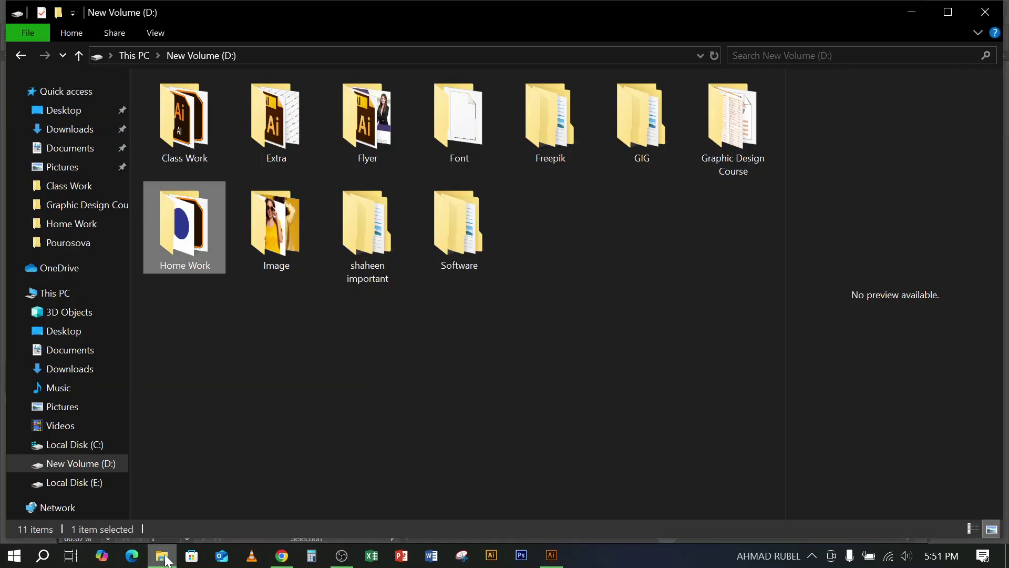
left_click(73, 446)
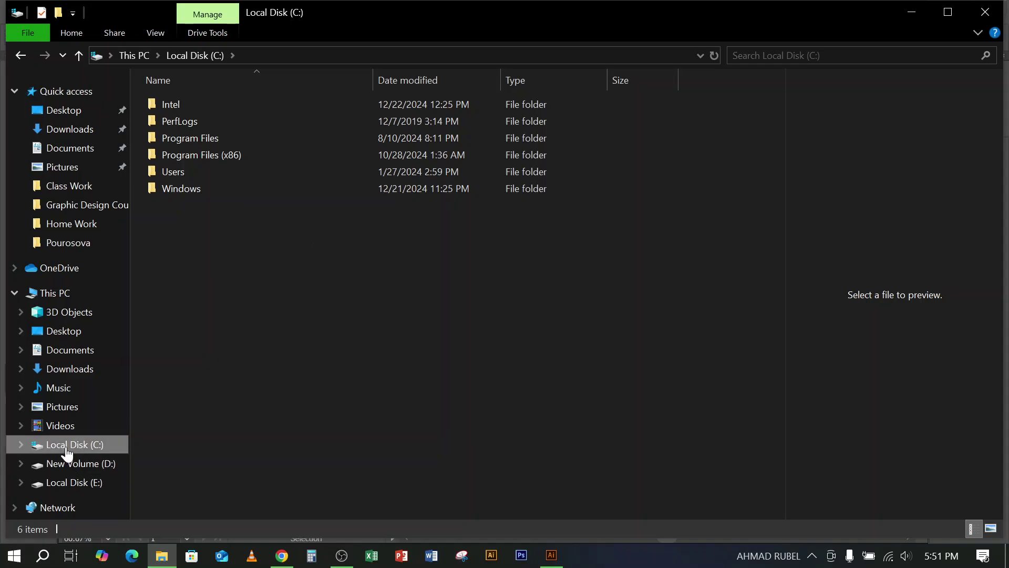
left_click(57, 295)
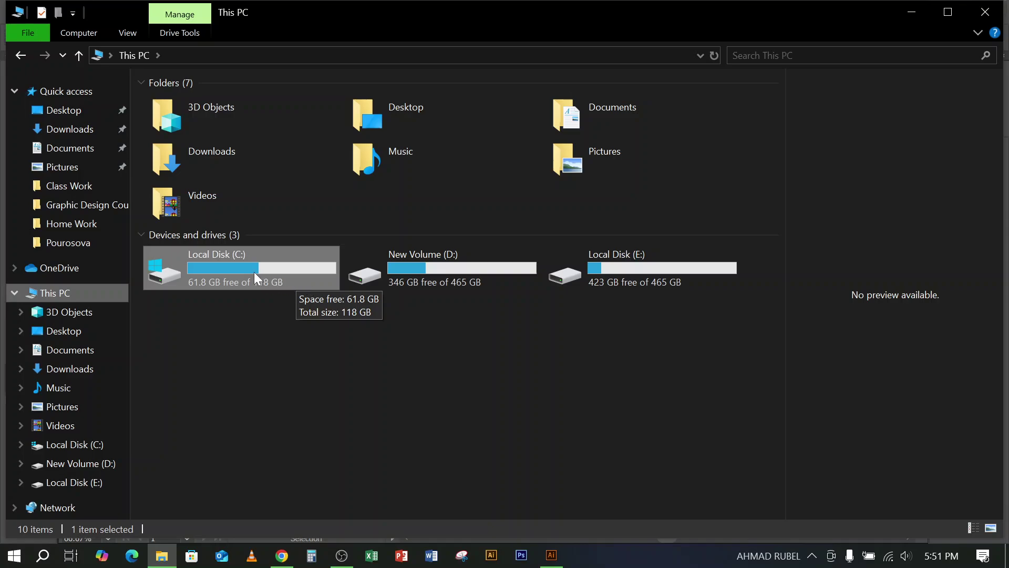
mouse_move(250, 268)
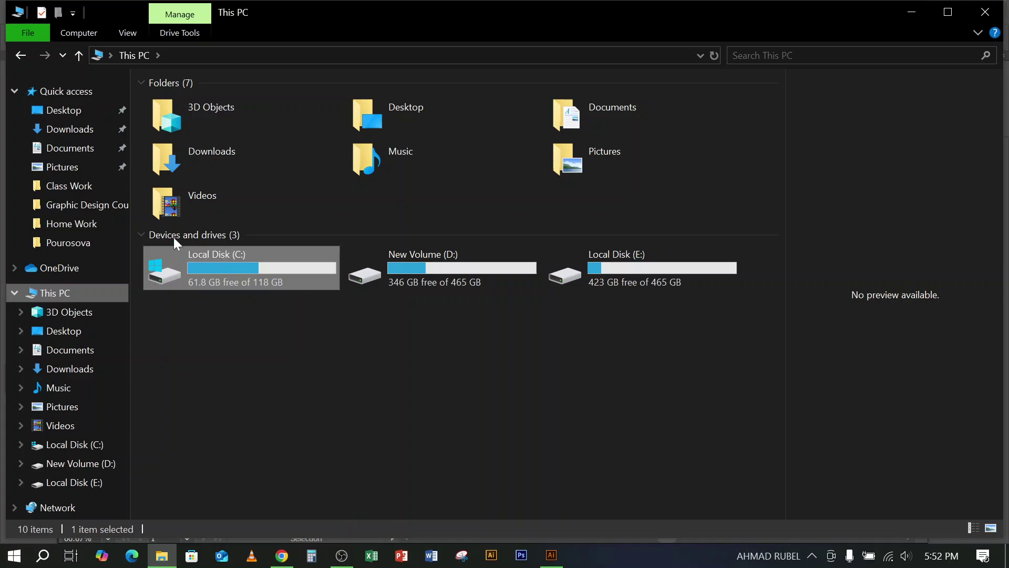
View the Desktop folder, minimize File Explorer and Illustrator, and select the group of five files on the Windows desktop
left_click(45, 112)
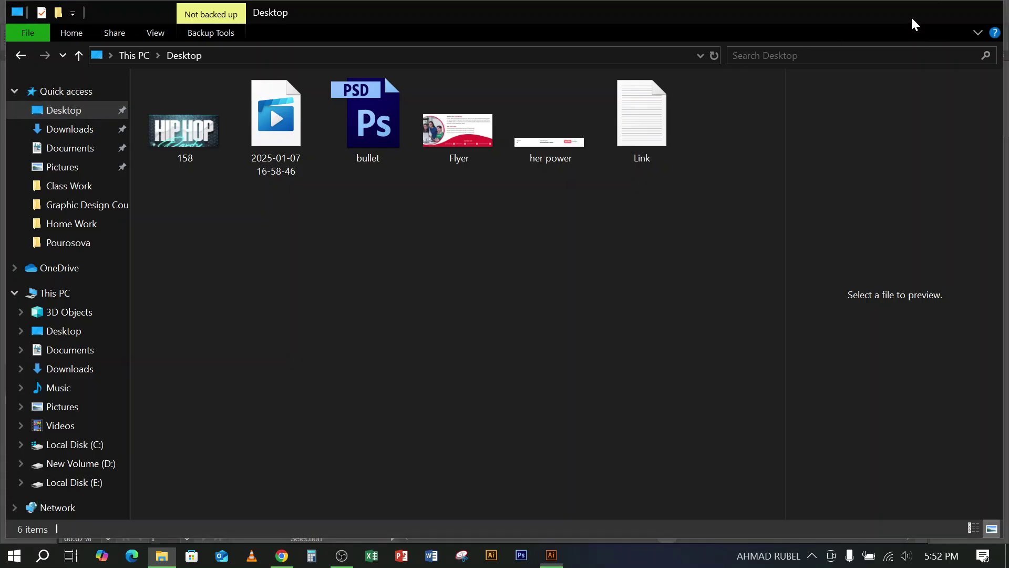
left_click(911, 14)
left_click(937, 10)
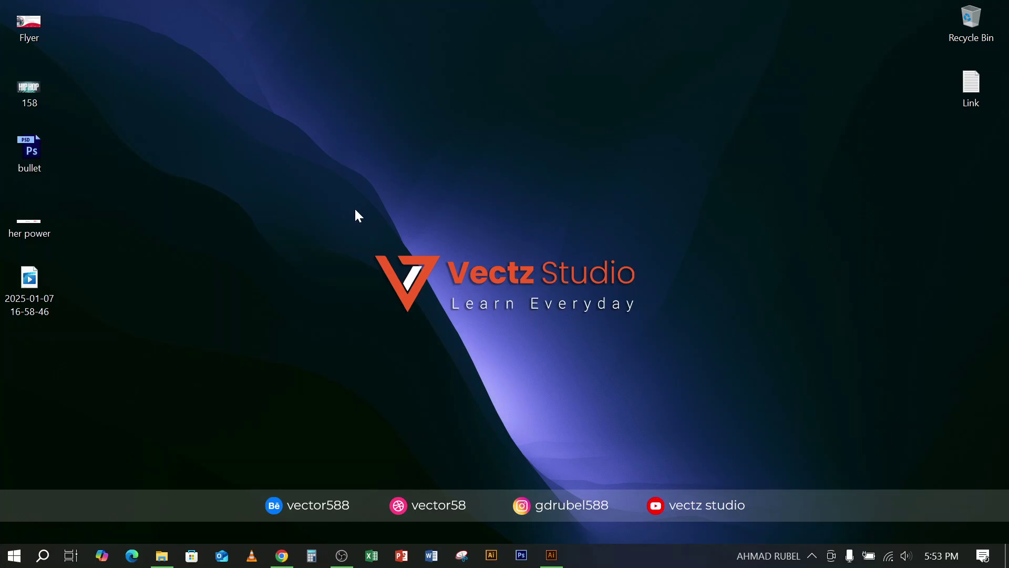
left_click_drag(233, 345, 1, 3)
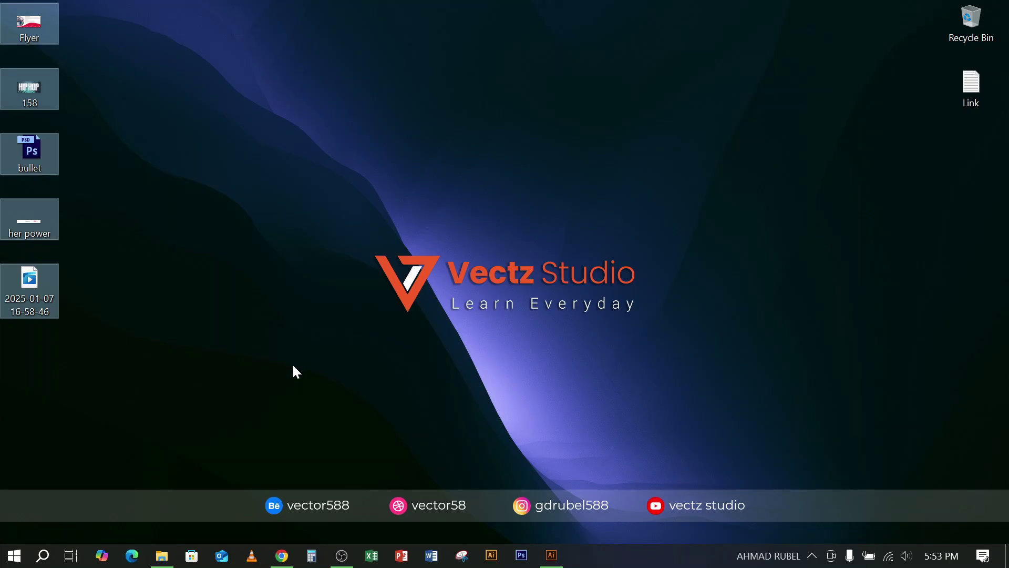
Return to File Explorer and look through the contents of the Downloads and Desktop folders
left_click(167, 558)
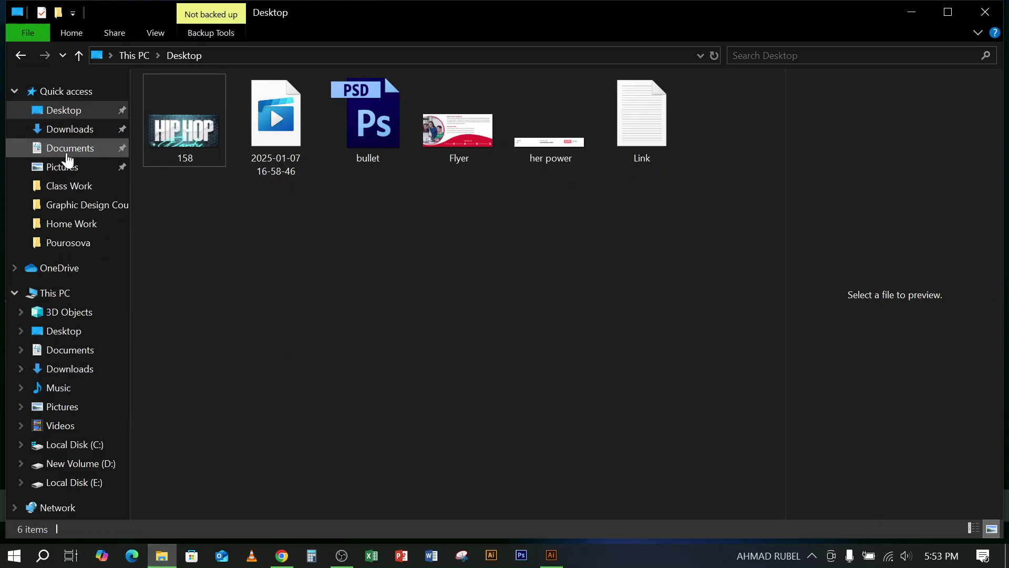
left_click(79, 135)
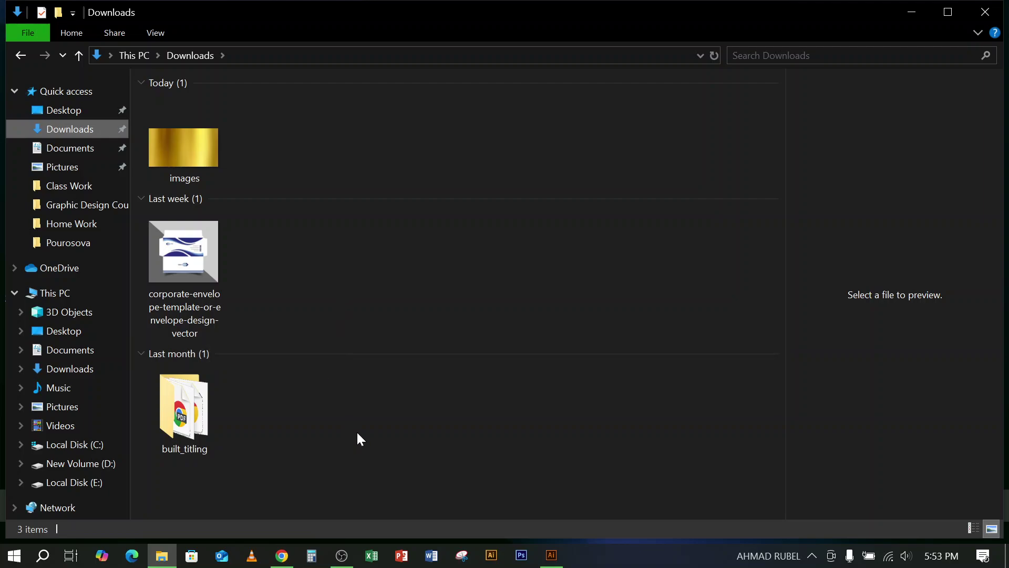
left_click_drag(358, 430, 122, 121)
left_click(81, 110)
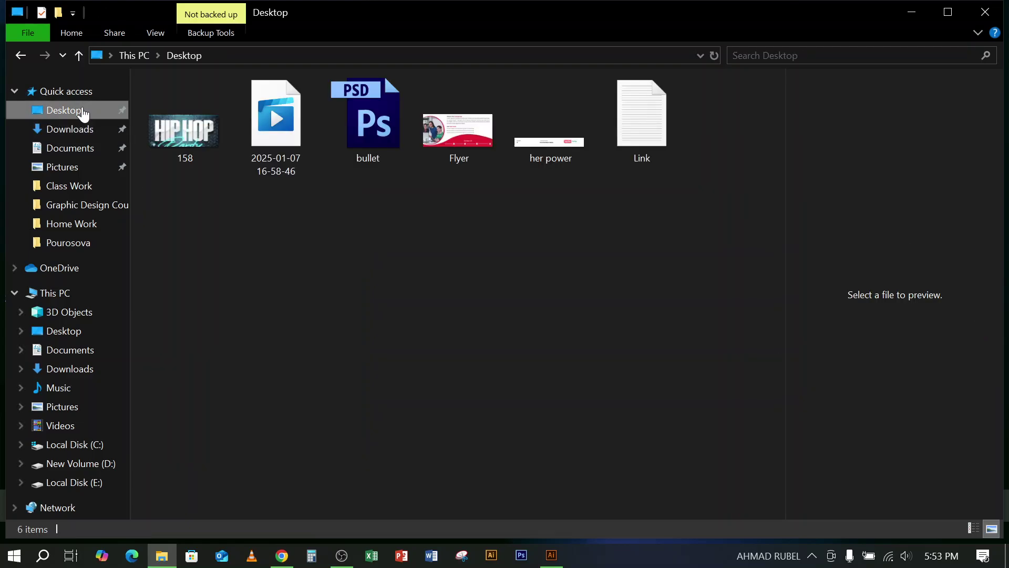
Search Local Disk (C:) for roboto, and shorten the search term to robot
left_click(82, 447)
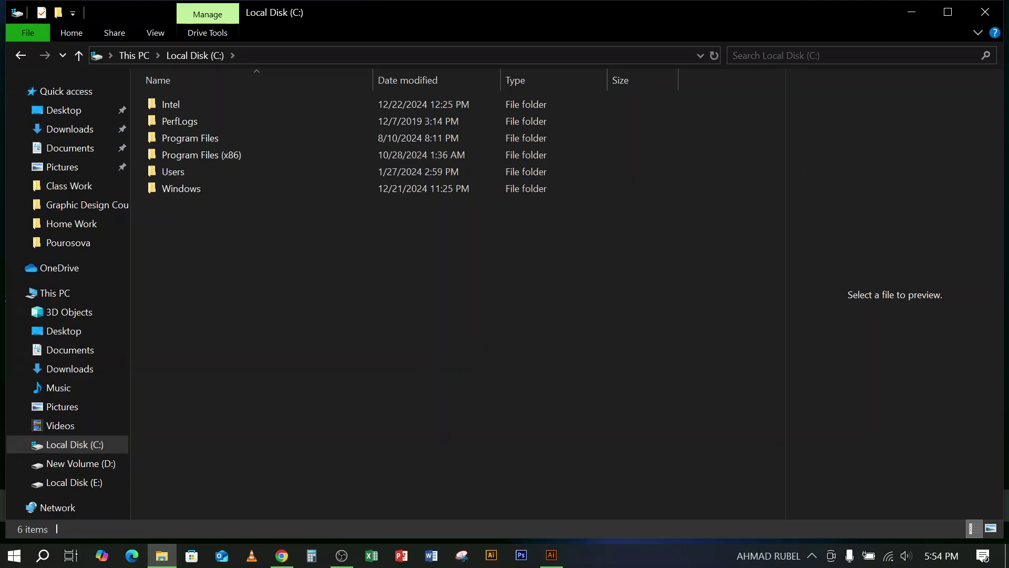
key("ctrl+f")
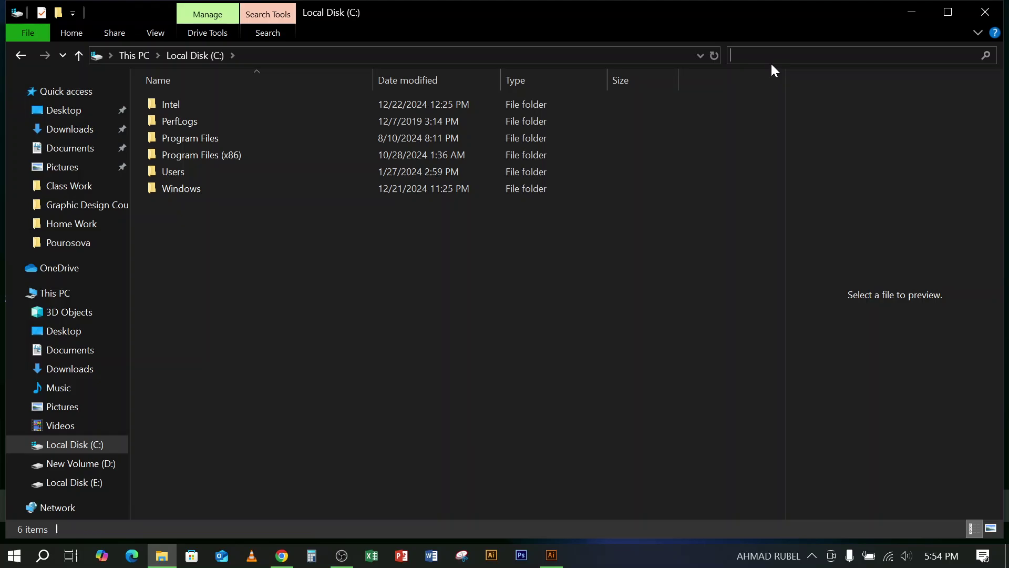
type("roboto")
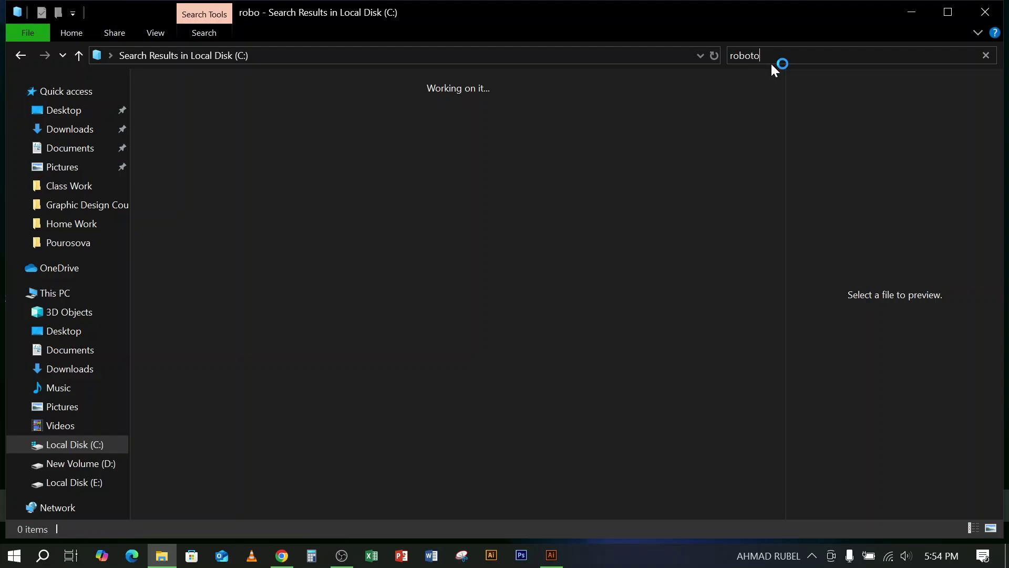
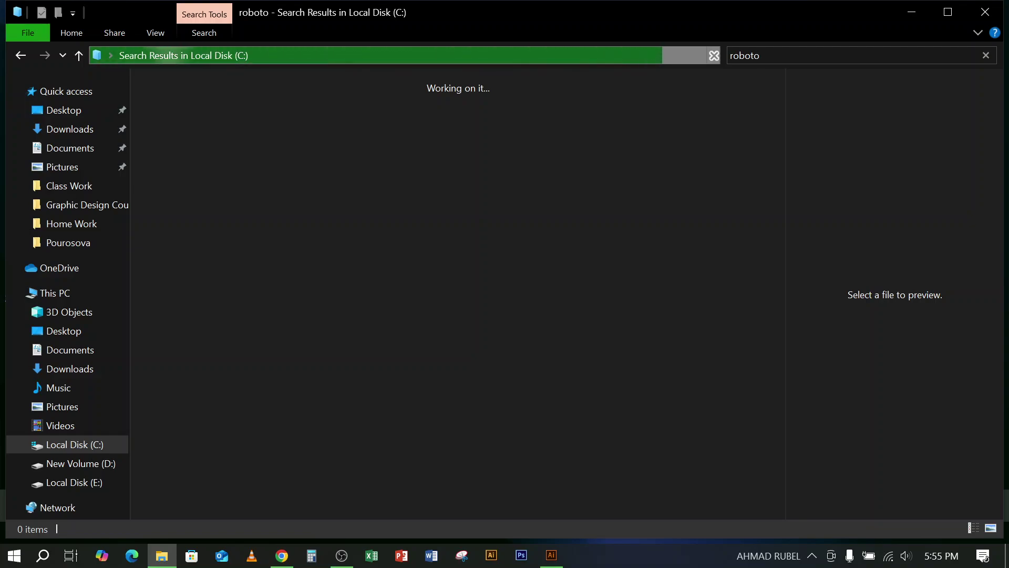
key("BackSpace")
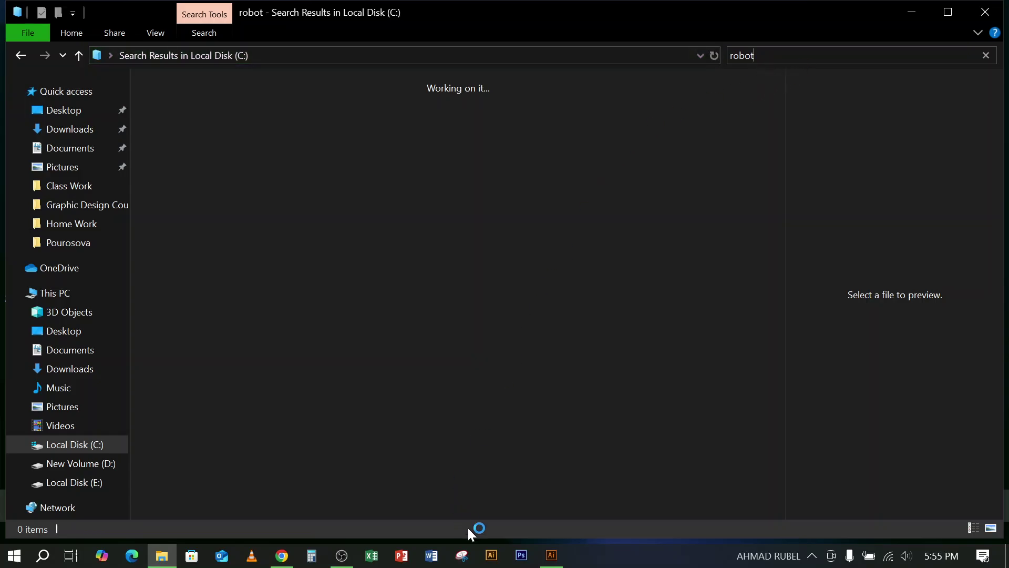
Switch to Illustrator and save the artwork as Demo in Adobe Illustrator (*.AI) format in the Home Work folder on New Volume (D:)
left_click(552, 556)
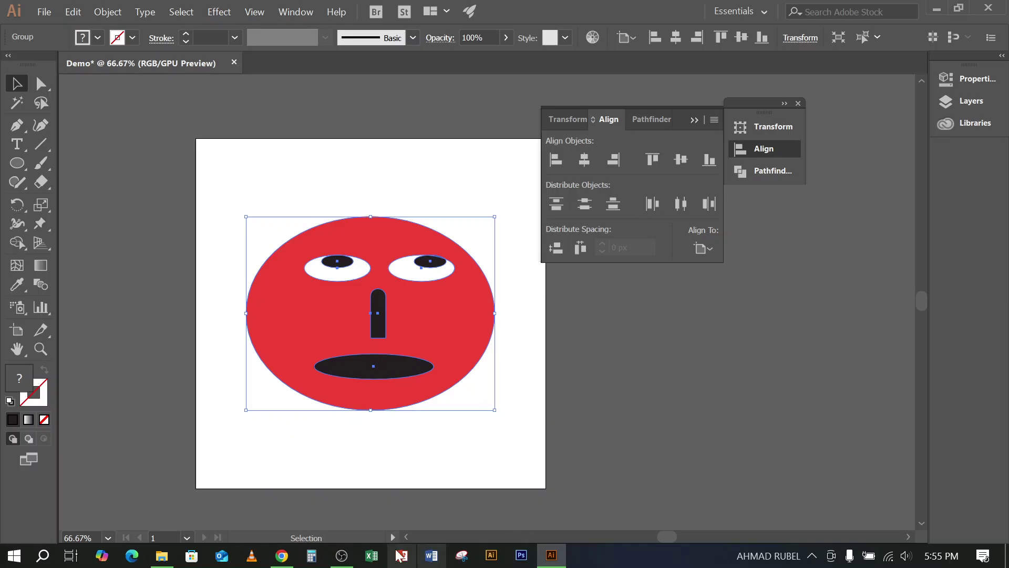
left_click(163, 557)
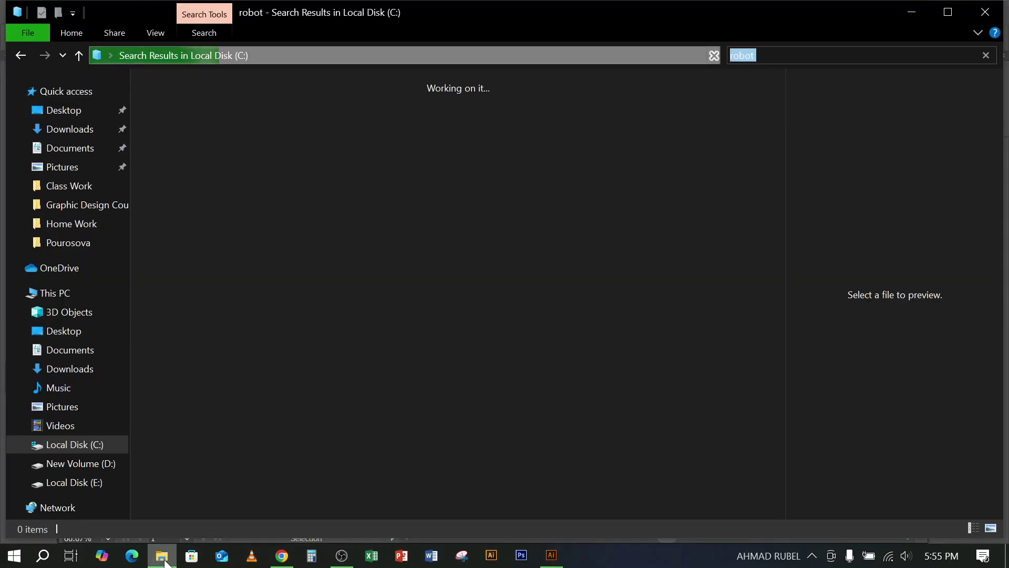
left_click(163, 558)
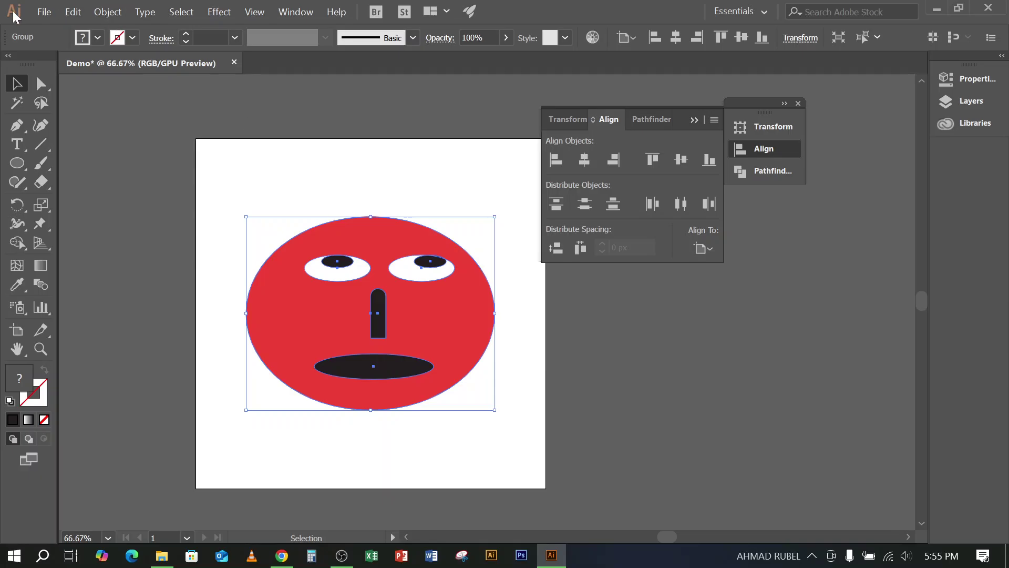
left_click(45, 12)
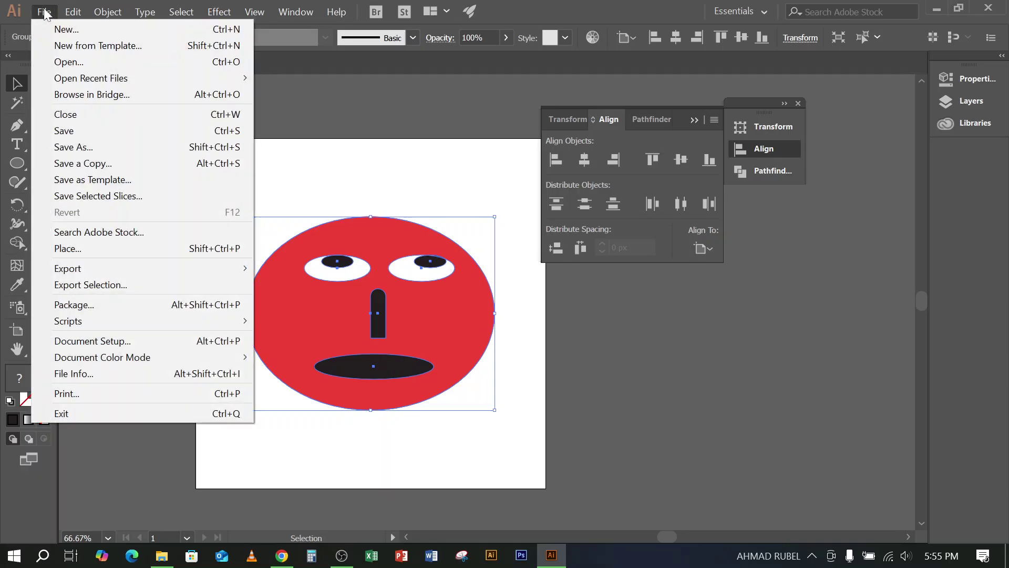
left_click(102, 147)
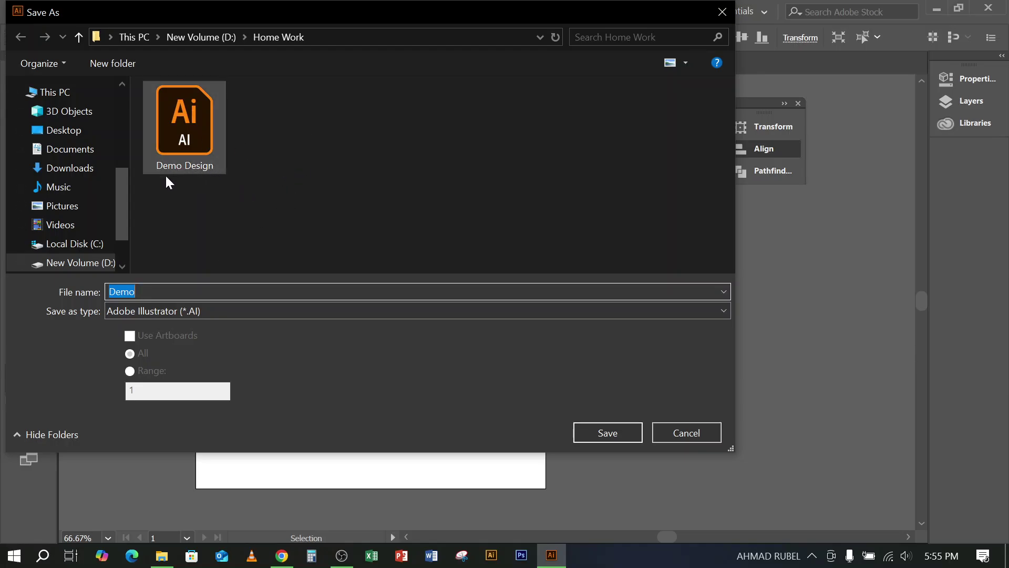
left_click(92, 263)
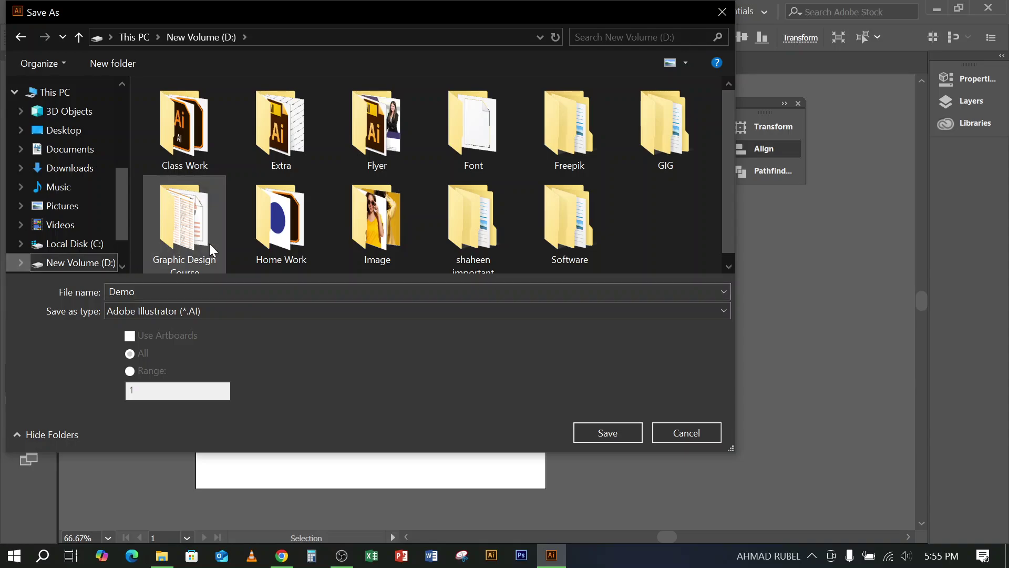
double_click(284, 215)
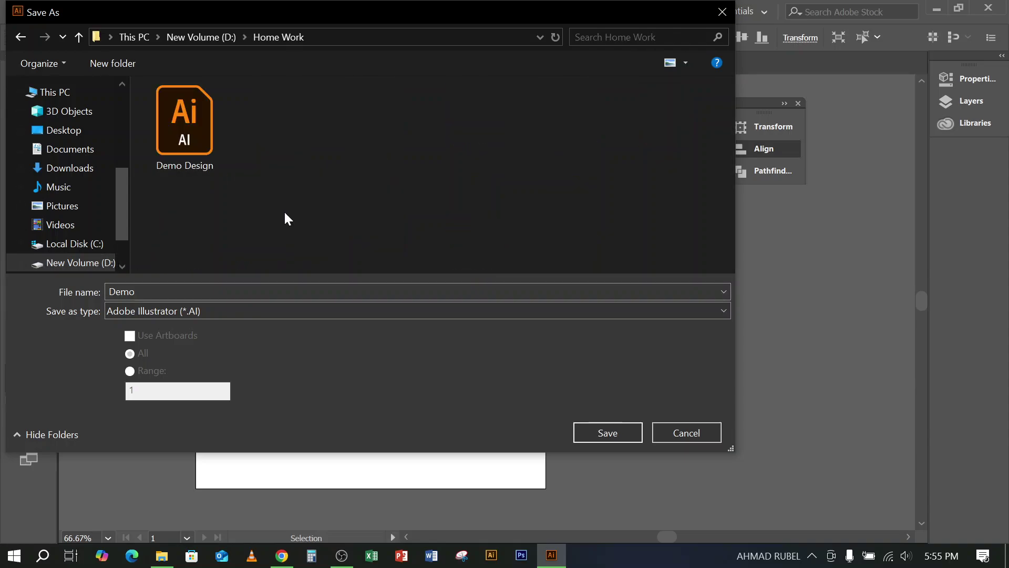
left_click(604, 432)
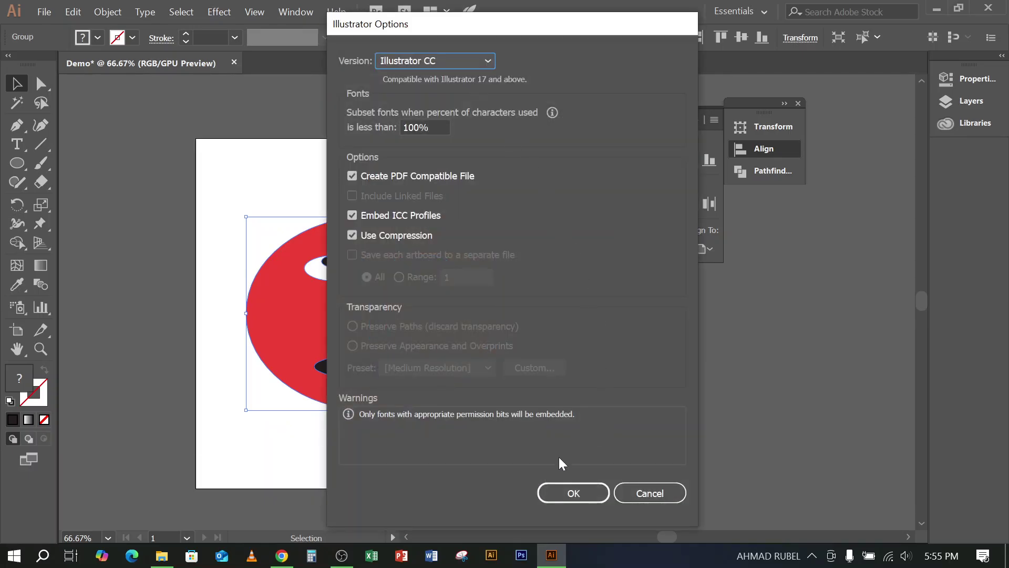
left_click(563, 494)
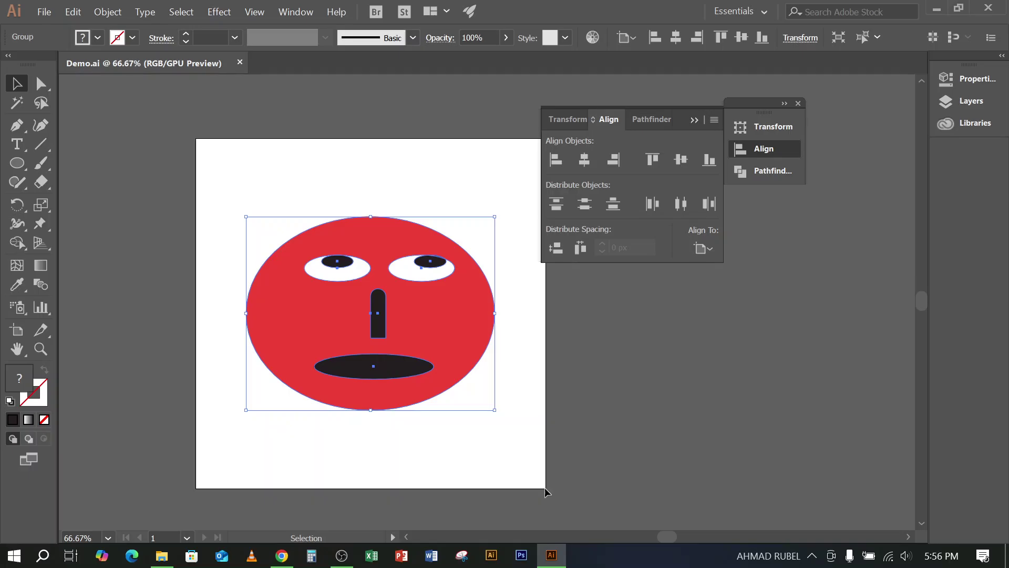
Switch to File Explorer and view the saved Demo AI file in the Home Work folder on New Volume (D:)
left_click(161, 555)
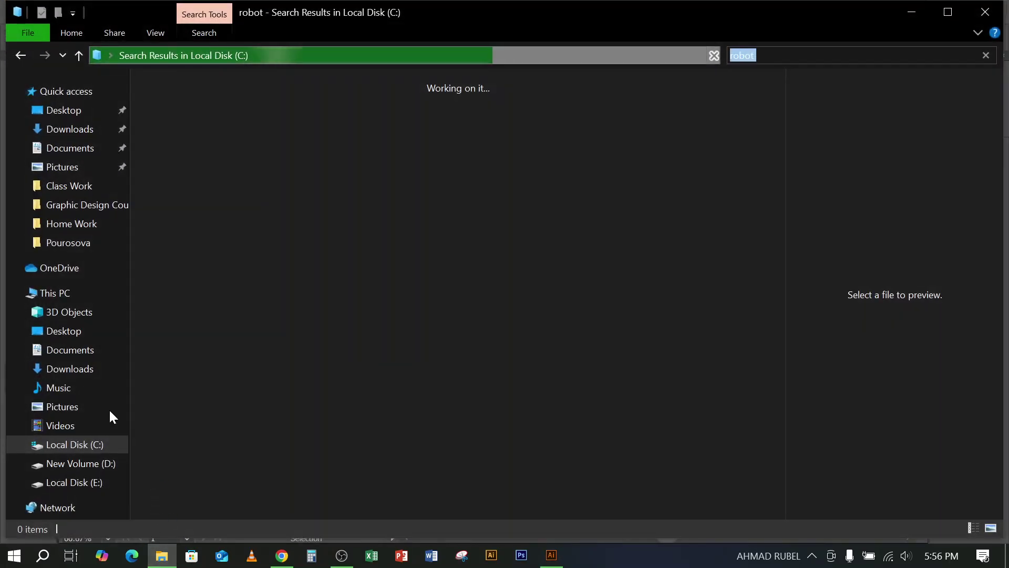
left_click(74, 462)
double_click(213, 229)
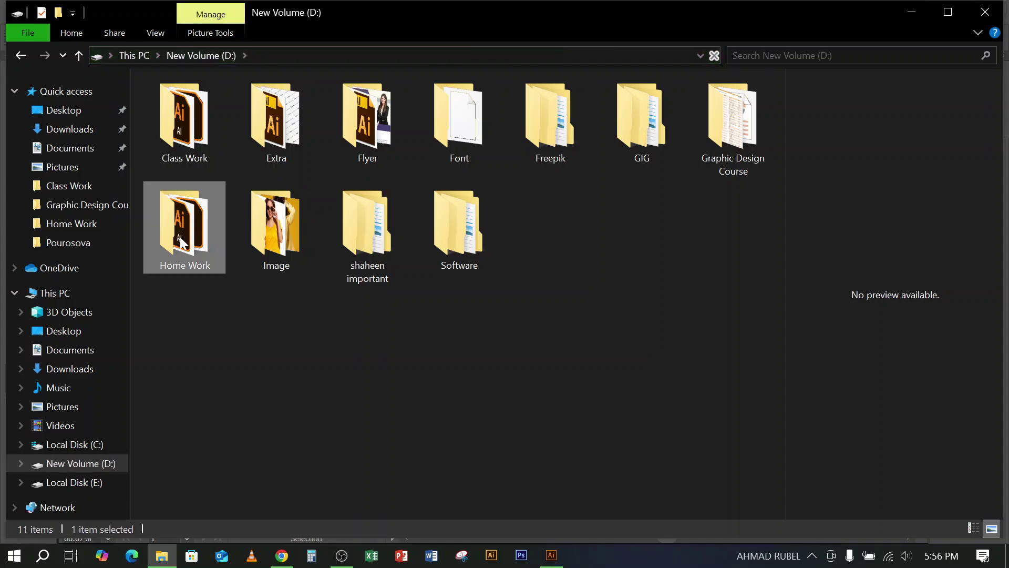
left_click(263, 135)
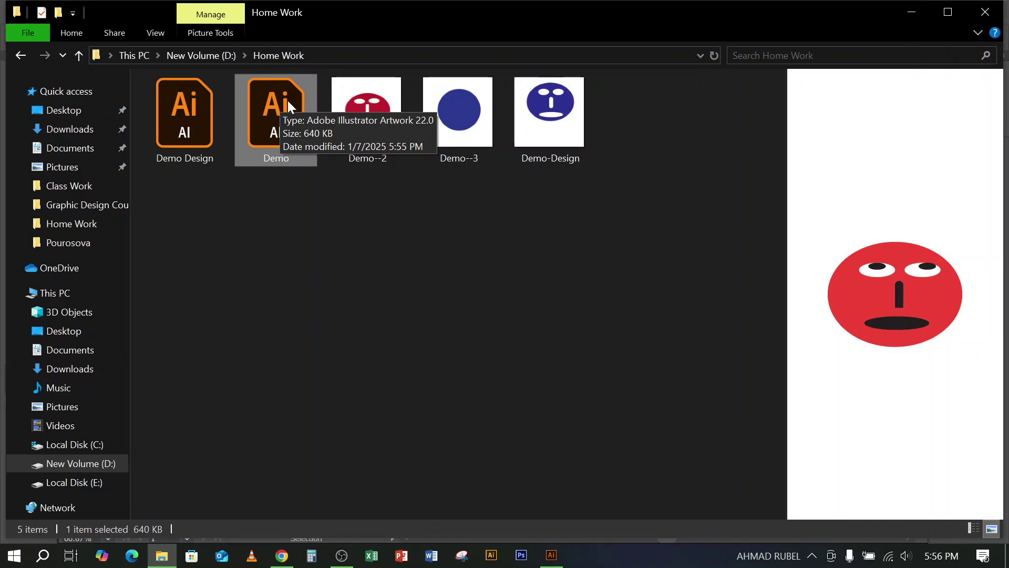
left_click(271, 175)
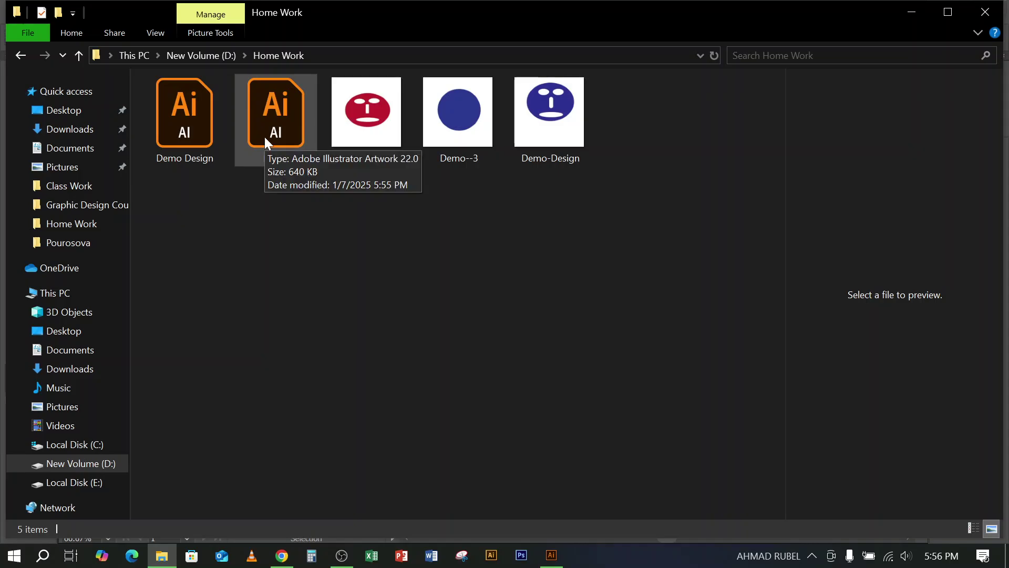
Return to Illustrator and save the artwork as Demo in Illustrator EPS (*.EPS) format in Home Work, using the Illustrator CC EPS version
left_click(551, 556)
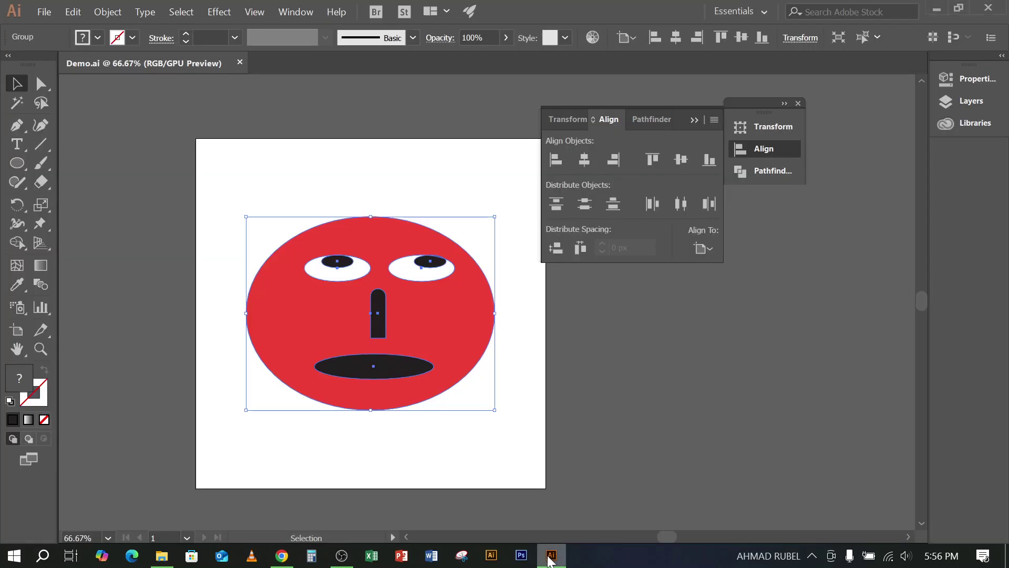
left_click(45, 13)
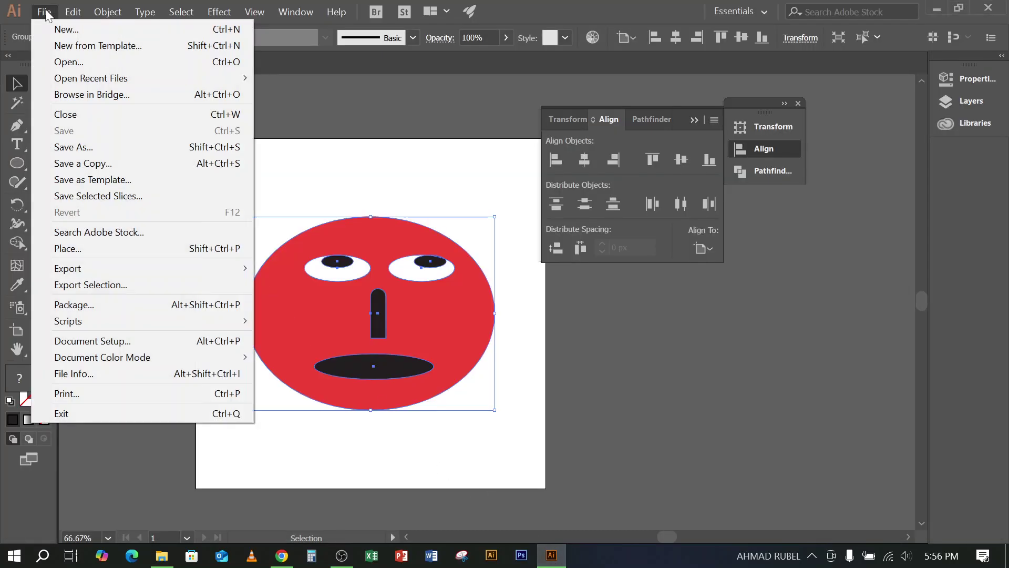
left_click(96, 149)
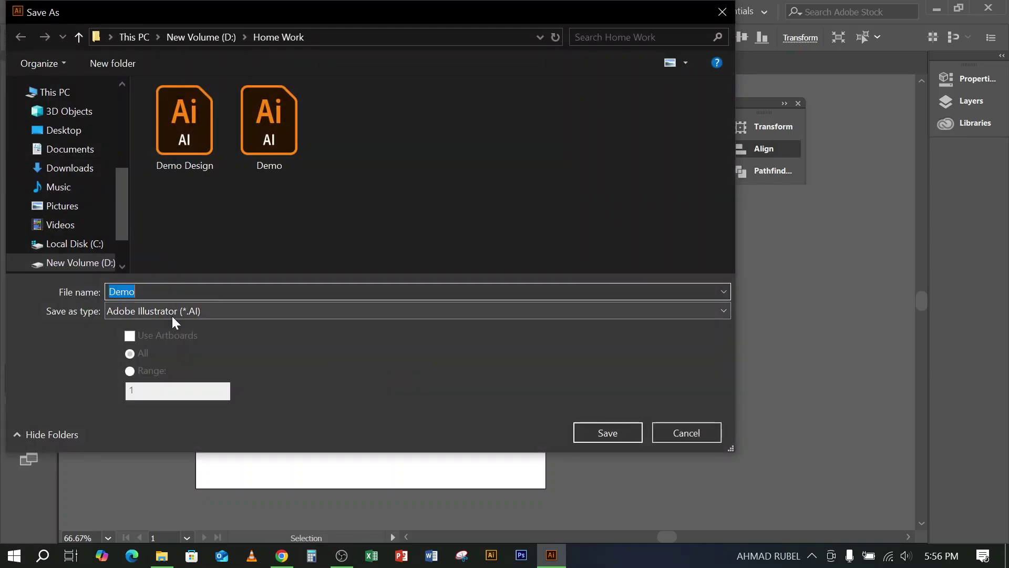
left_click(173, 314)
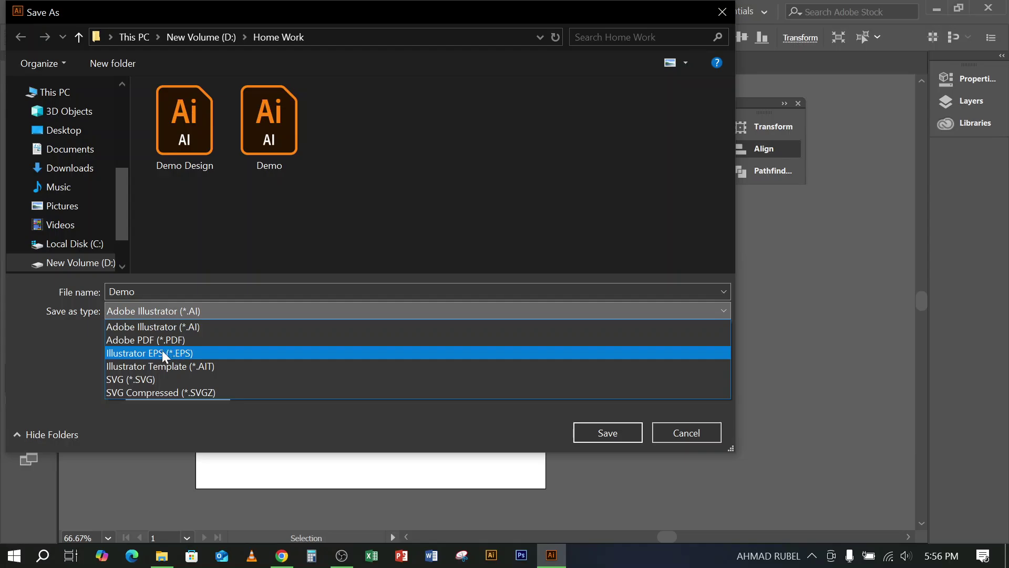
left_click(277, 322)
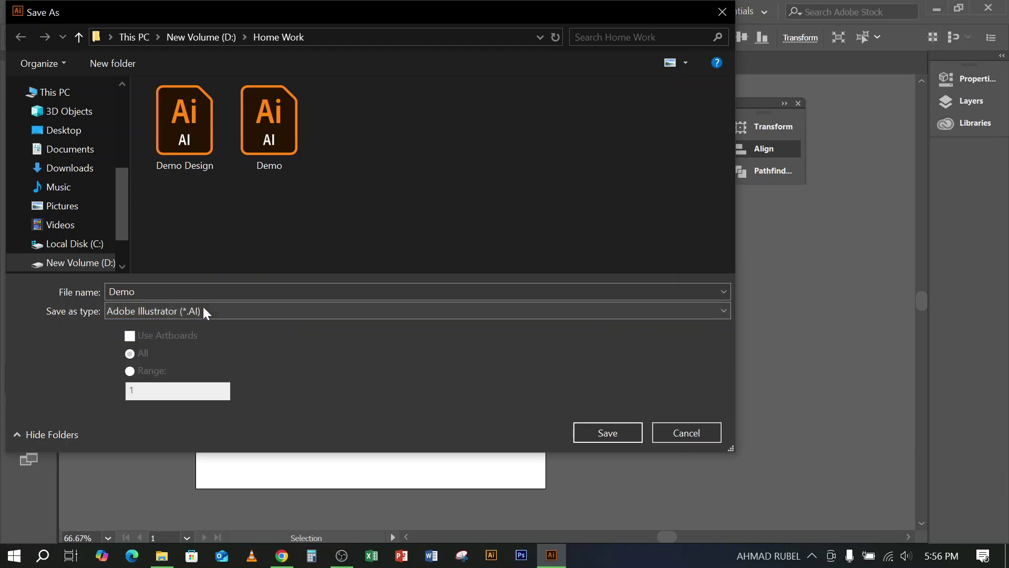
left_click(244, 311)
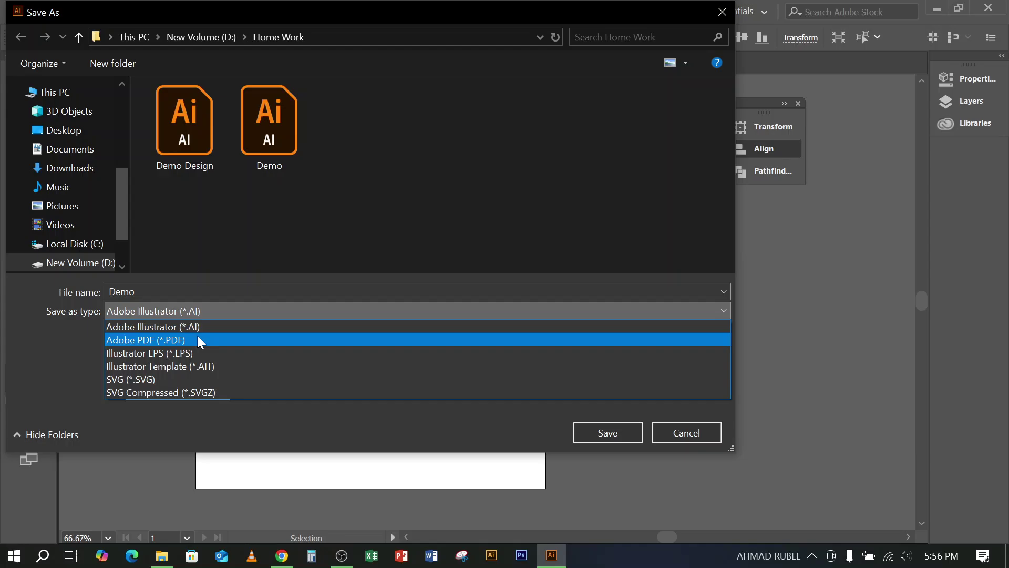
left_click(170, 351)
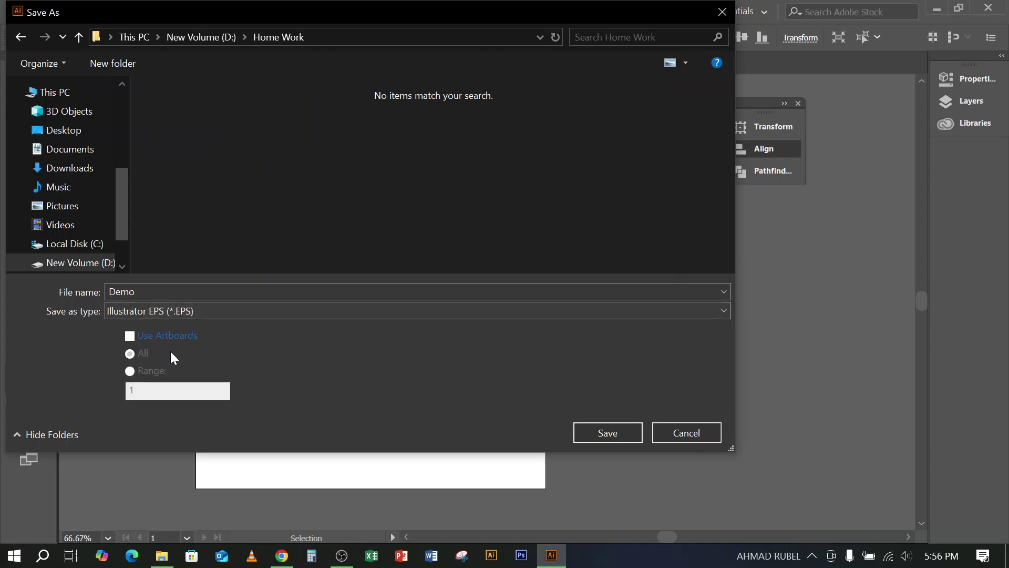
left_click(616, 435)
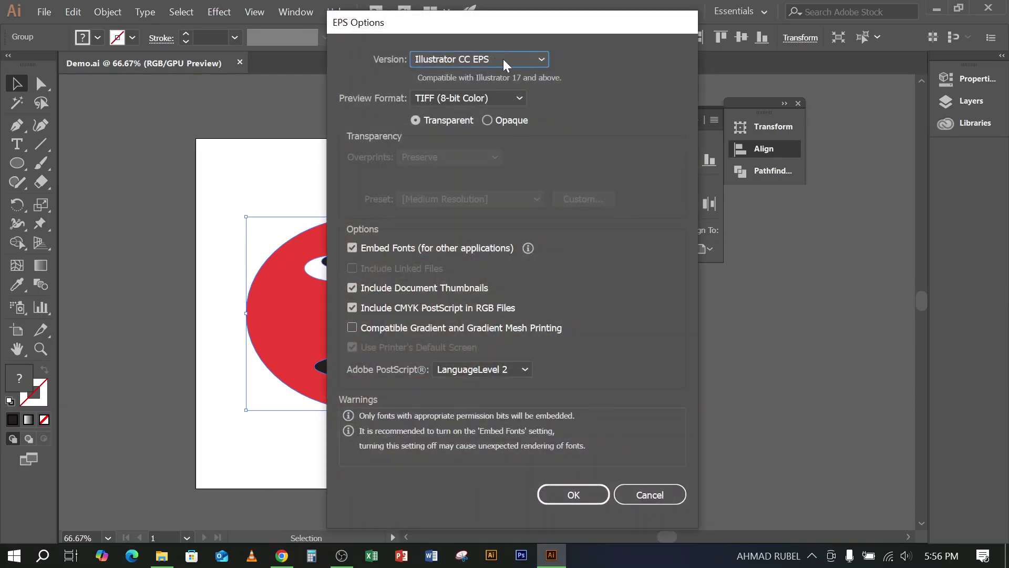
left_click(499, 59)
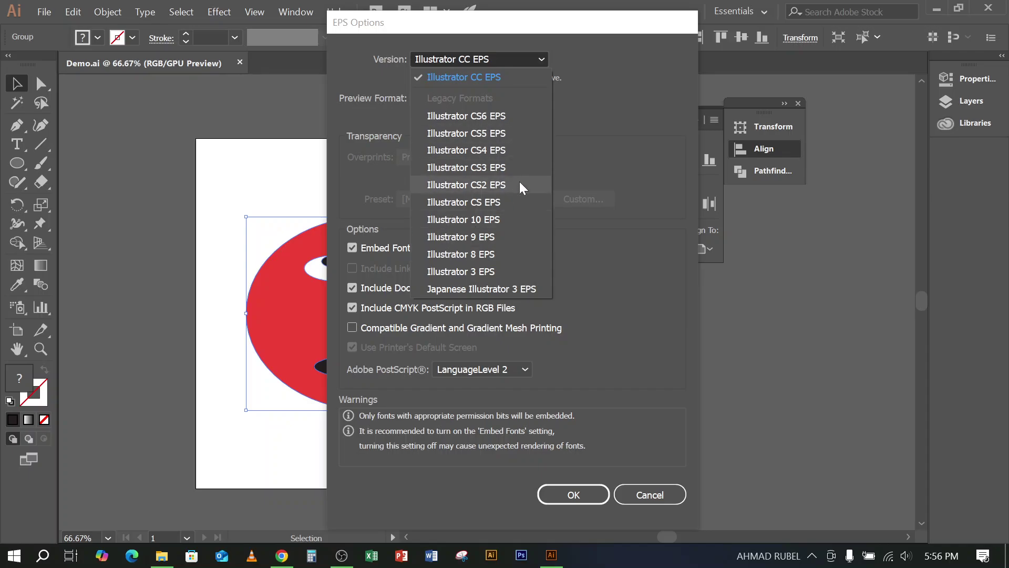
left_click(595, 70)
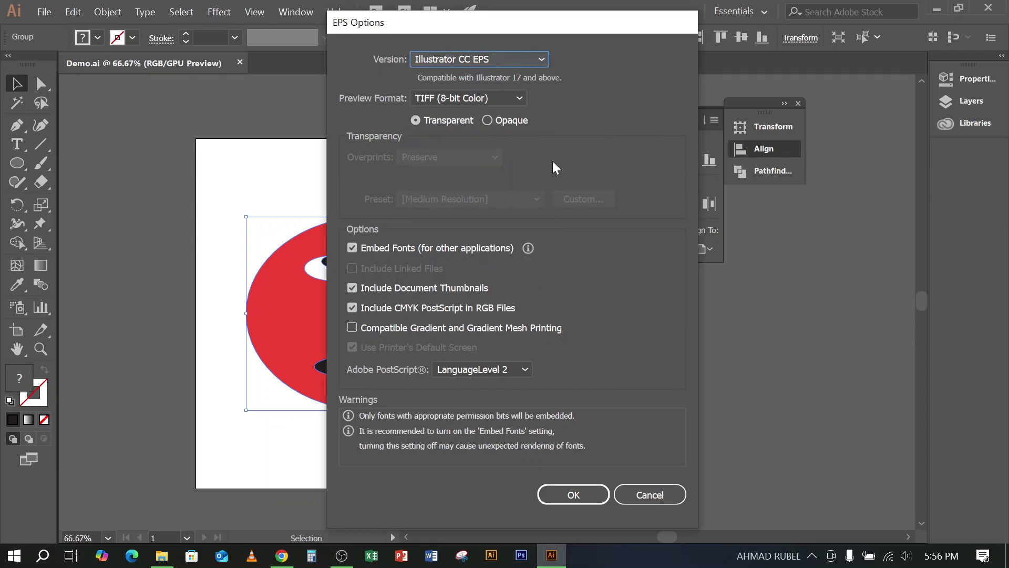
left_click(572, 498)
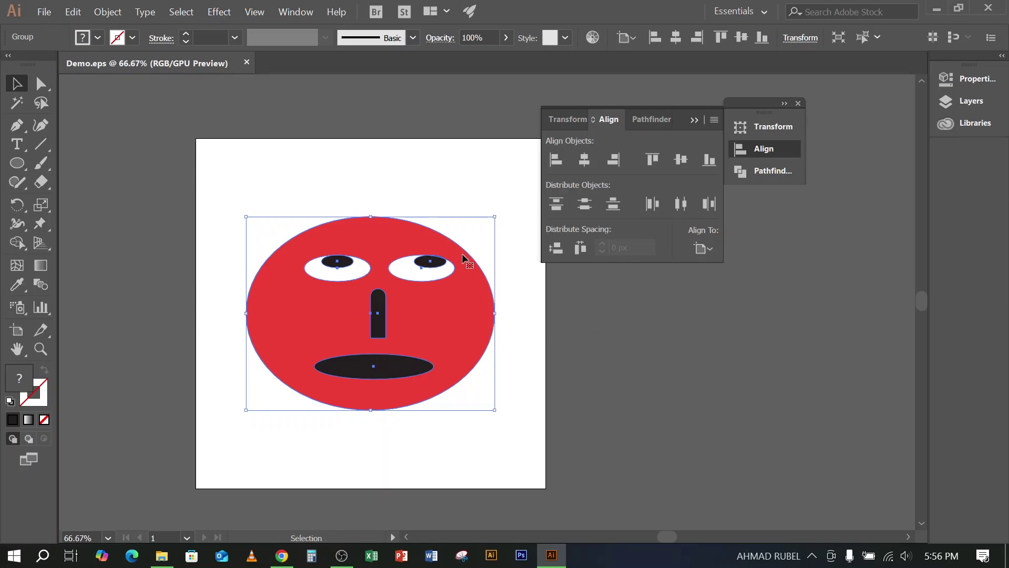
Switch to File Explorer and examine the Demo AI and EPS files together in the Home Work folder
left_click(162, 559)
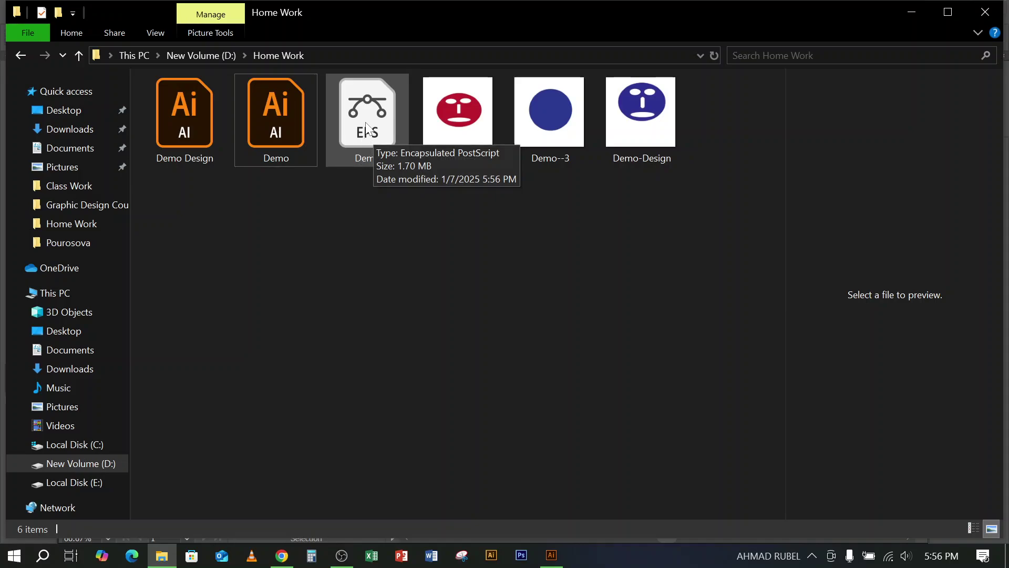
left_click_drag(315, 162, 277, 120)
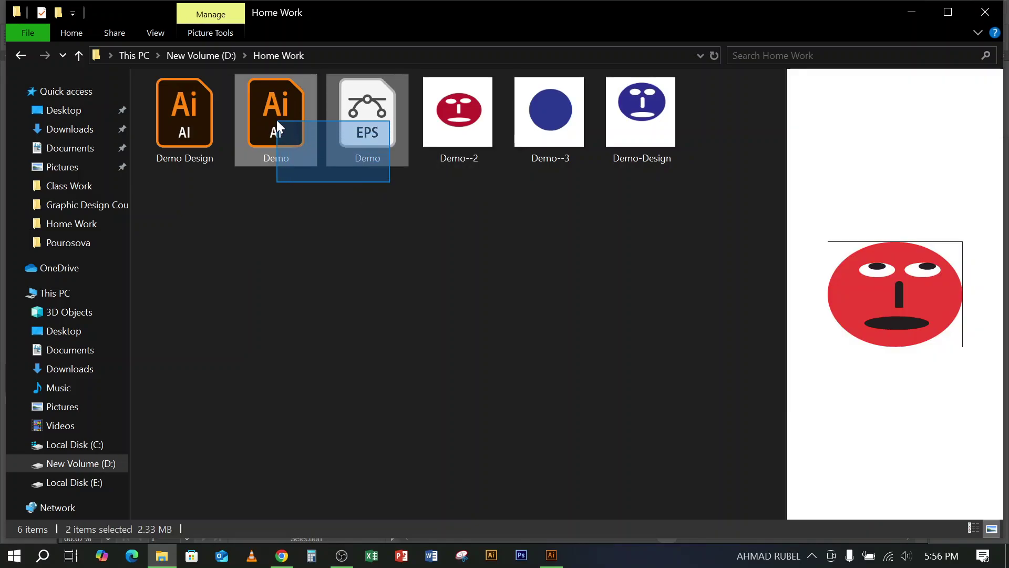
left_click(350, 275)
Close Demo.eps in Illustrator and open the Demo AI file from the Home Work folder in File Explorer
left_click(551, 555)
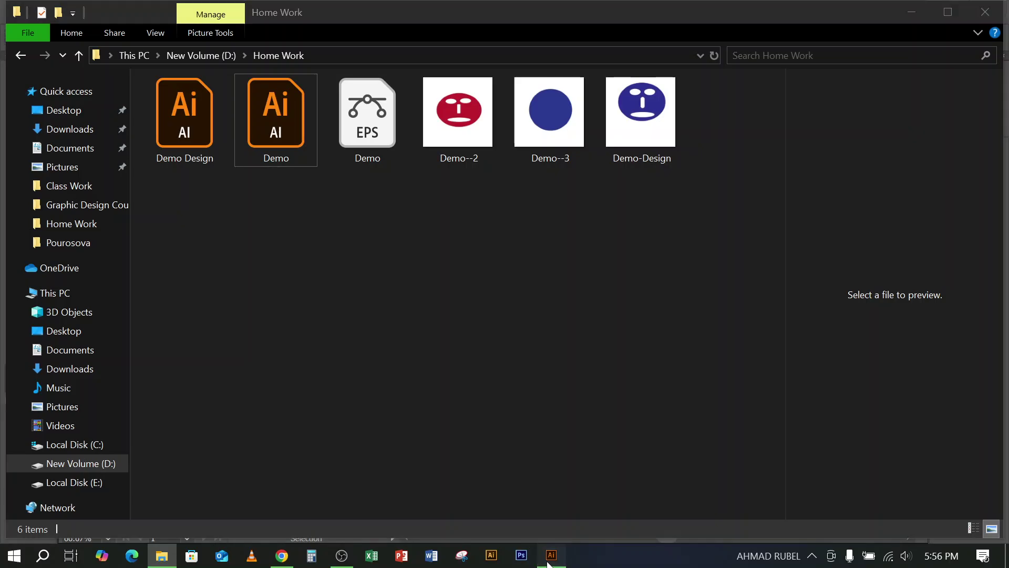
left_click(247, 62)
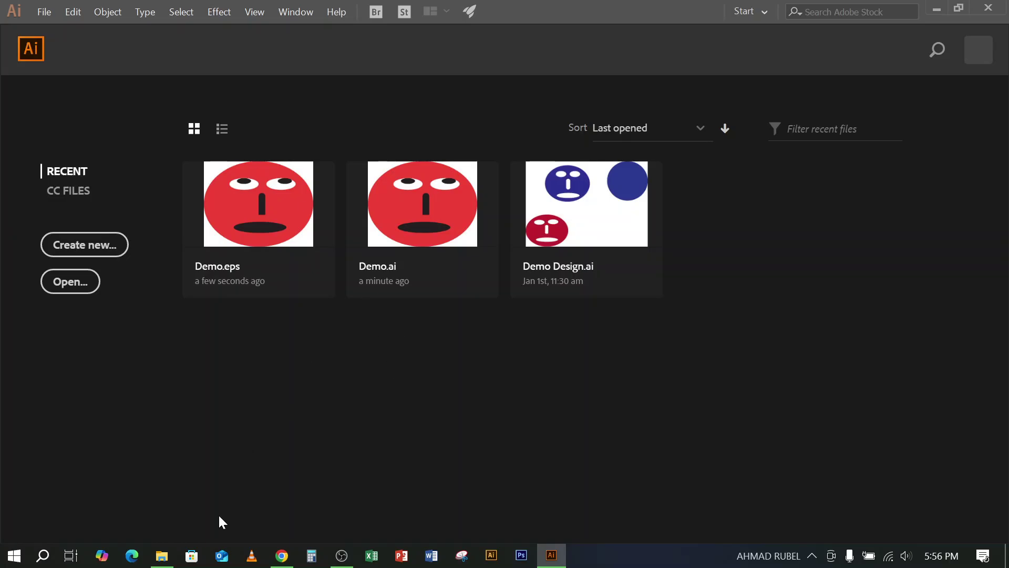
left_click(163, 558)
left_click(273, 156)
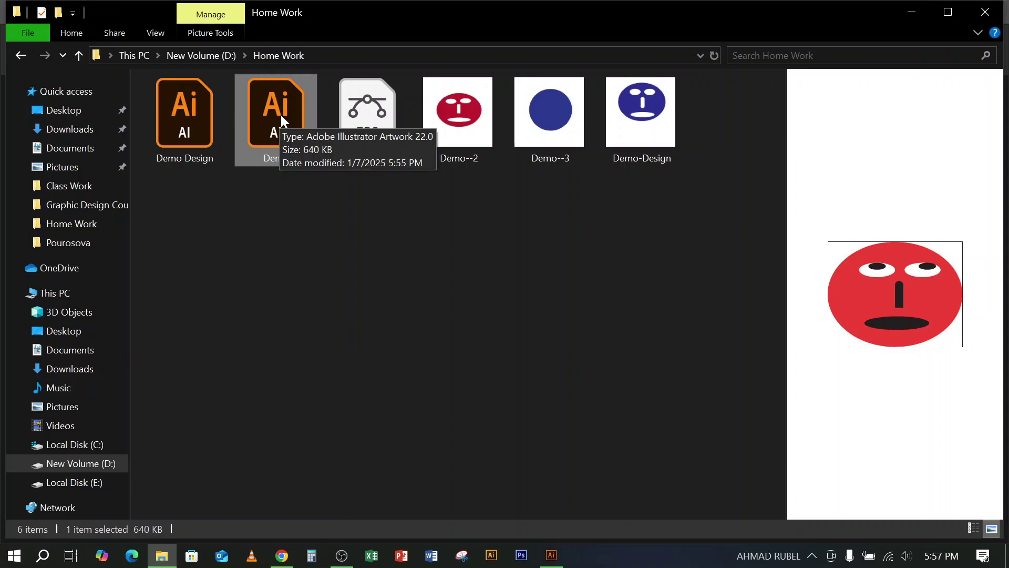
left_click_drag(281, 112, 570, 15)
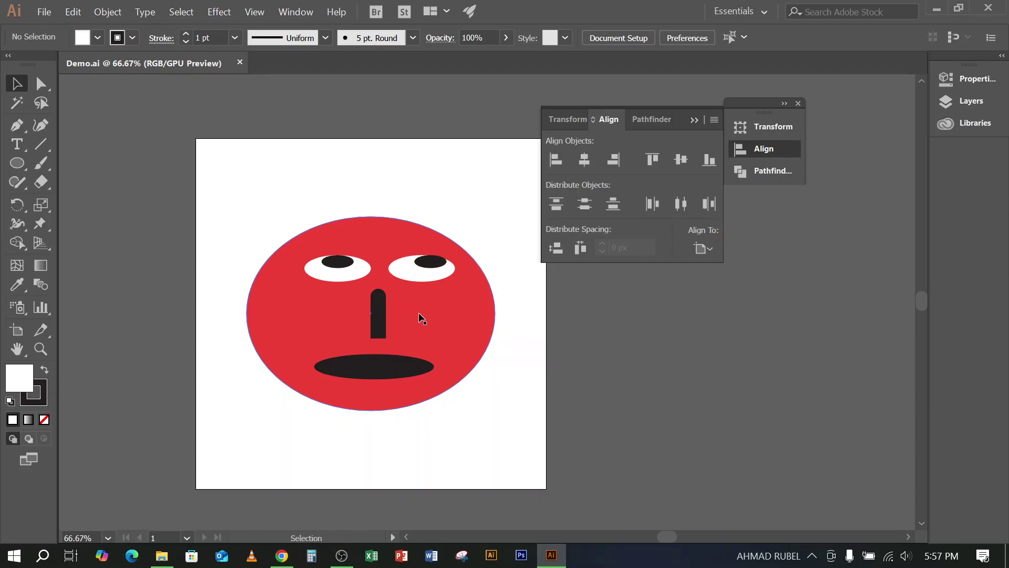
Select the whole red face and move it straight up on the artboard
left_click_drag(232, 181, 470, 426)
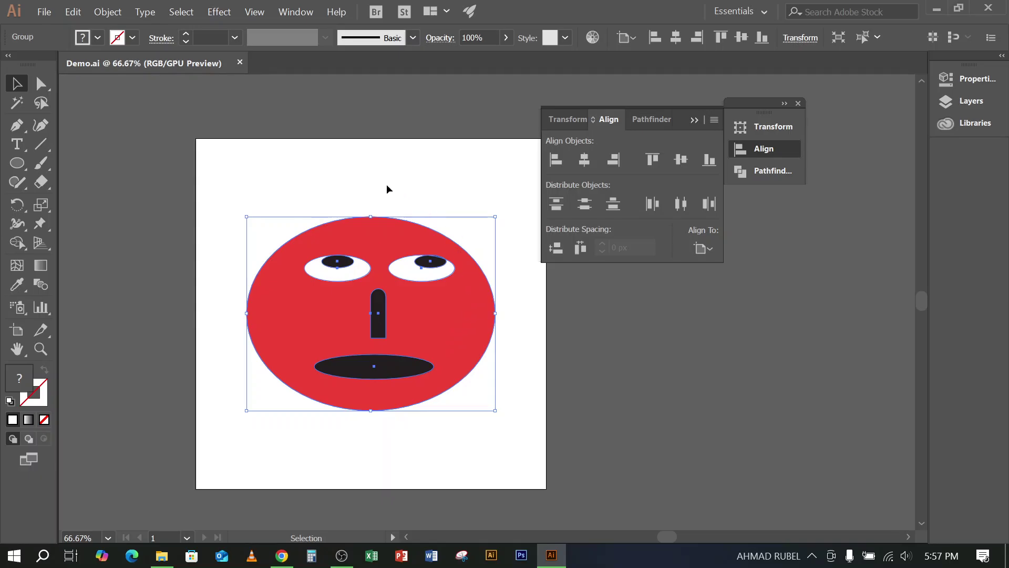
left_click_drag(383, 245, 384, 209)
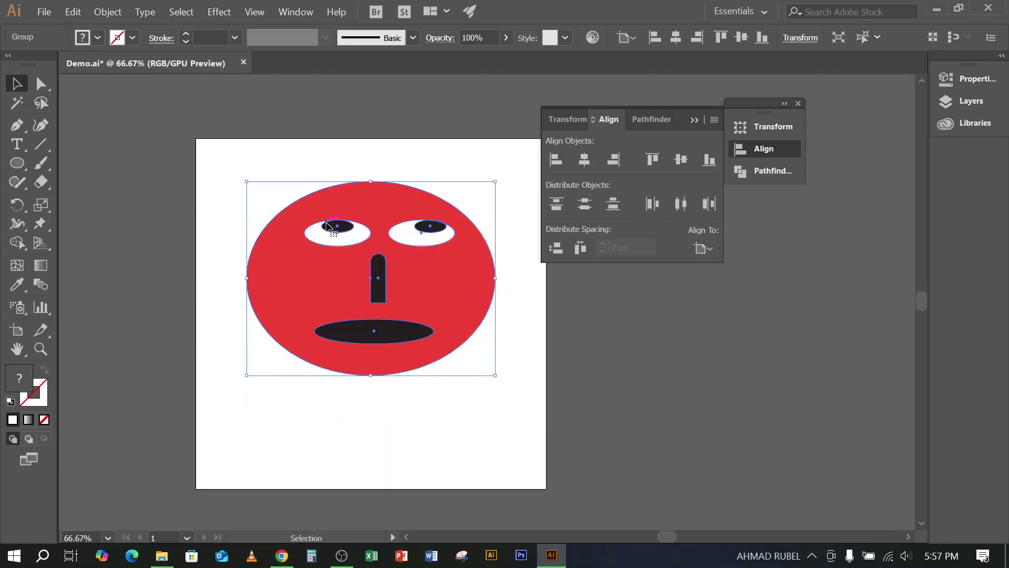
Draw a small upright ellipse near the artboard's upper-left corner and fill it with red
left_click(17, 163)
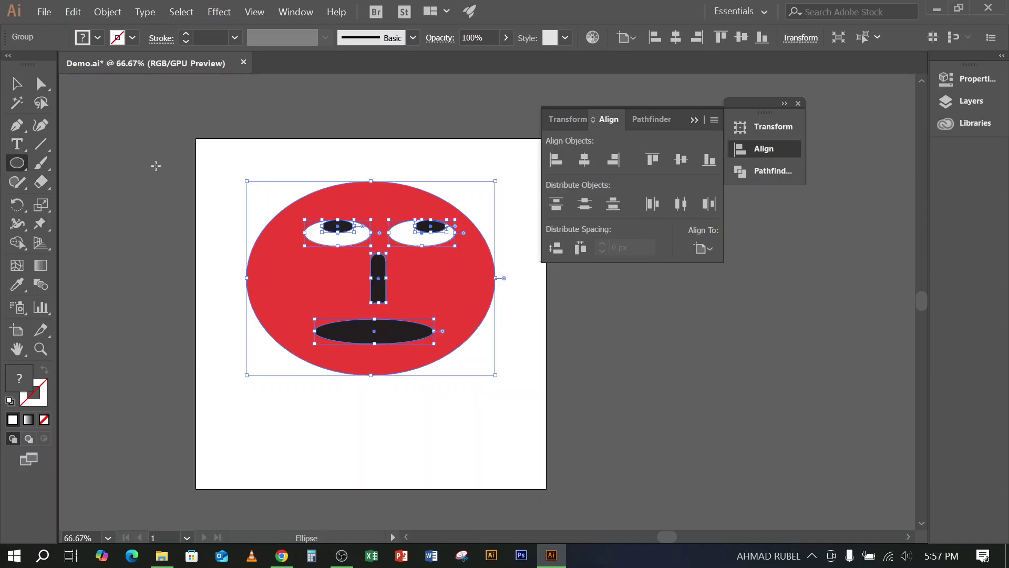
left_click_drag(211, 165, 230, 189)
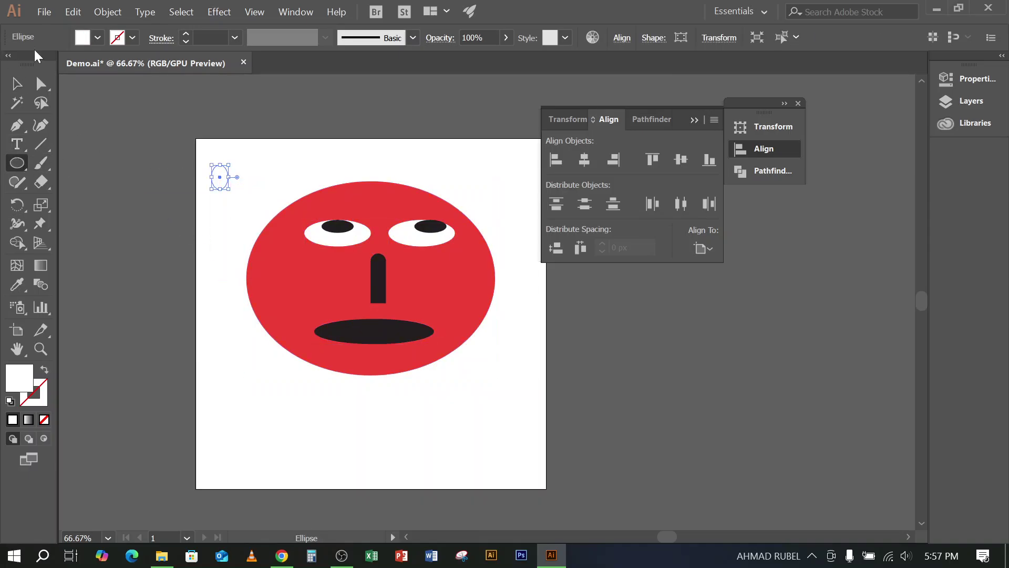
left_click(97, 38)
left_click(55, 64)
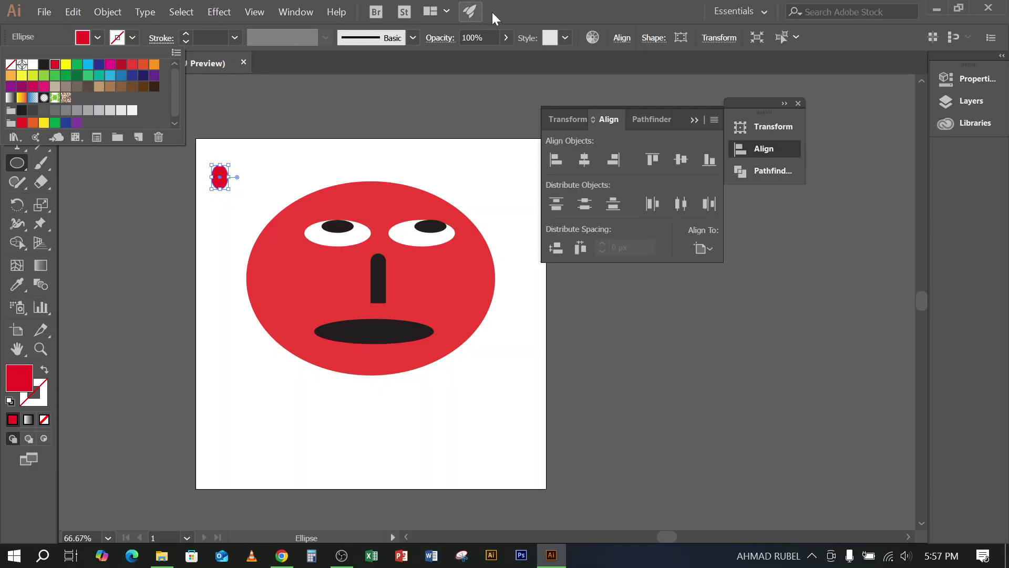
Save the changes to the Demo AI file, including the small red ellipse
left_click(72, 12)
mouse_move(43, 17)
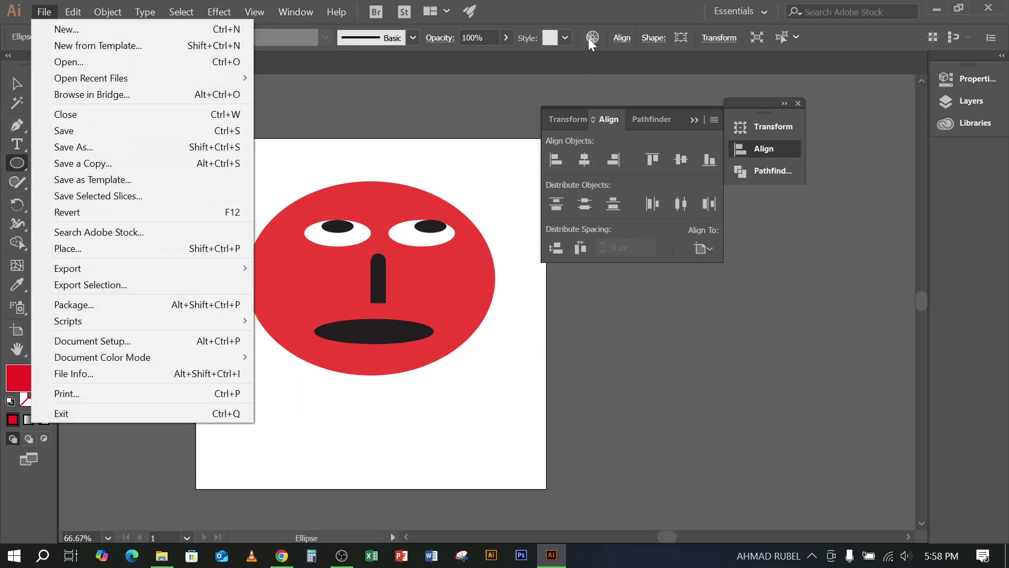
left_click(120, 128)
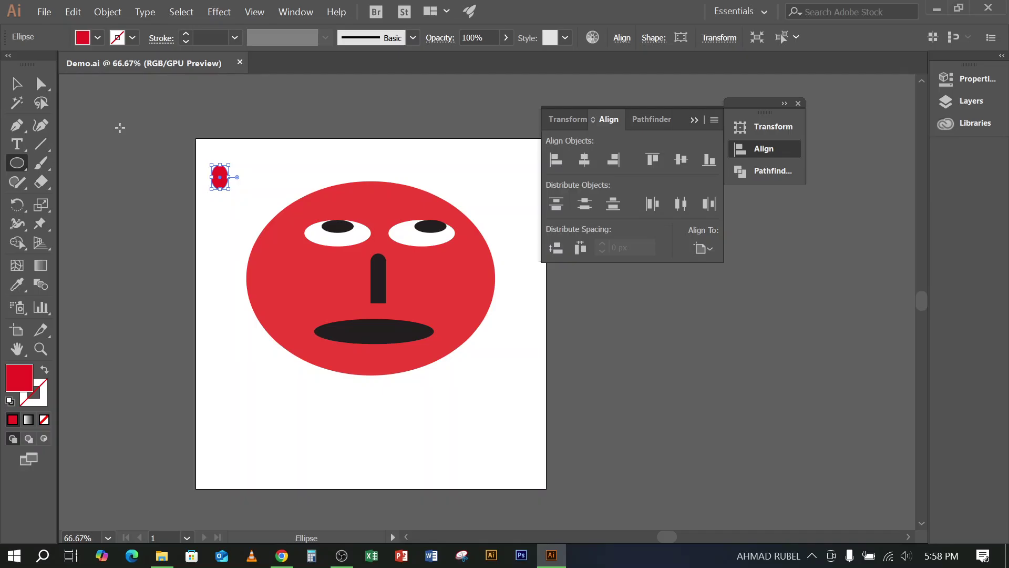
left_click(47, 12)
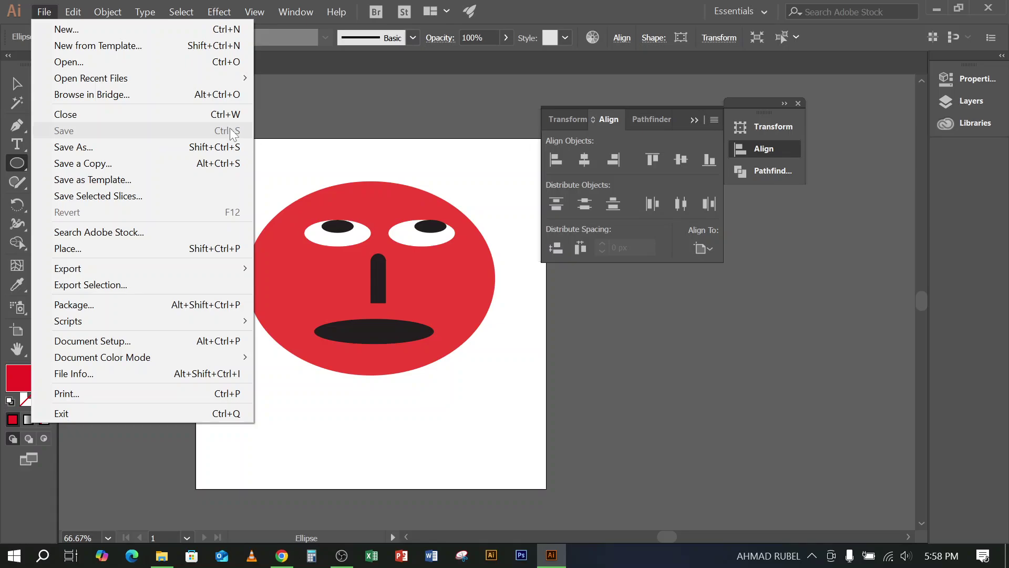
left_click(564, 3)
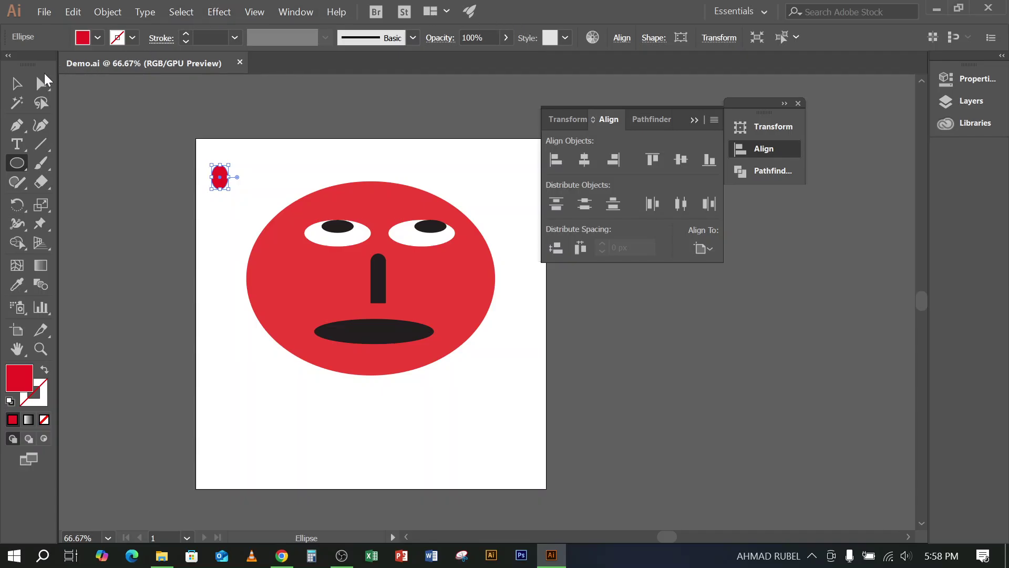
Delete the small red ellipse near the artboard's upper-left corner
left_click(18, 84)
left_click(131, 235)
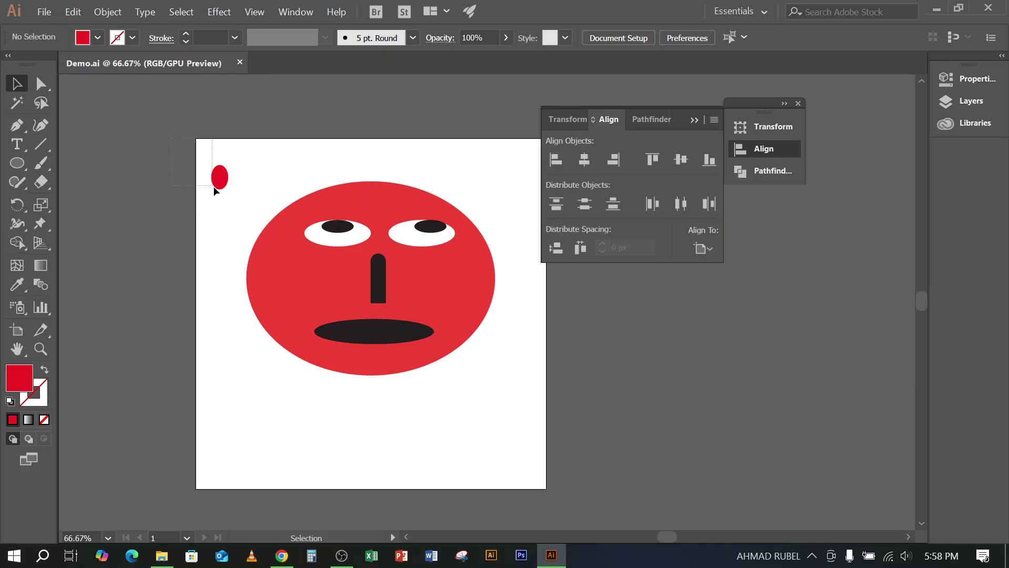
left_click_drag(214, 186, 228, 199)
key("Delete")
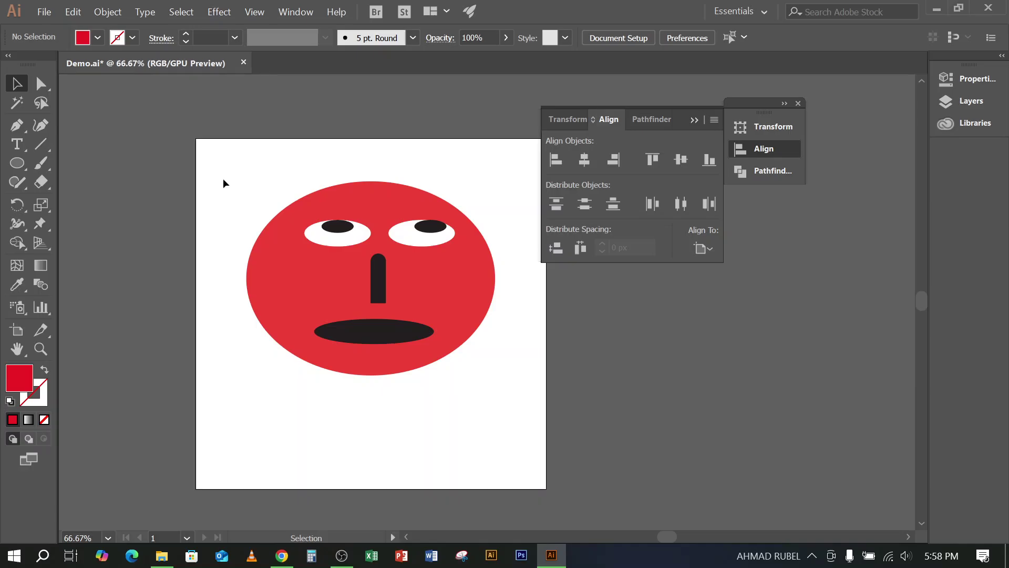
Examine the export commands for the red face artwork and look at its preview in Save for Web (Legacy)
left_click_drag(223, 178, 500, 409)
left_click(514, 389)
left_click_drag(205, 141, 520, 435)
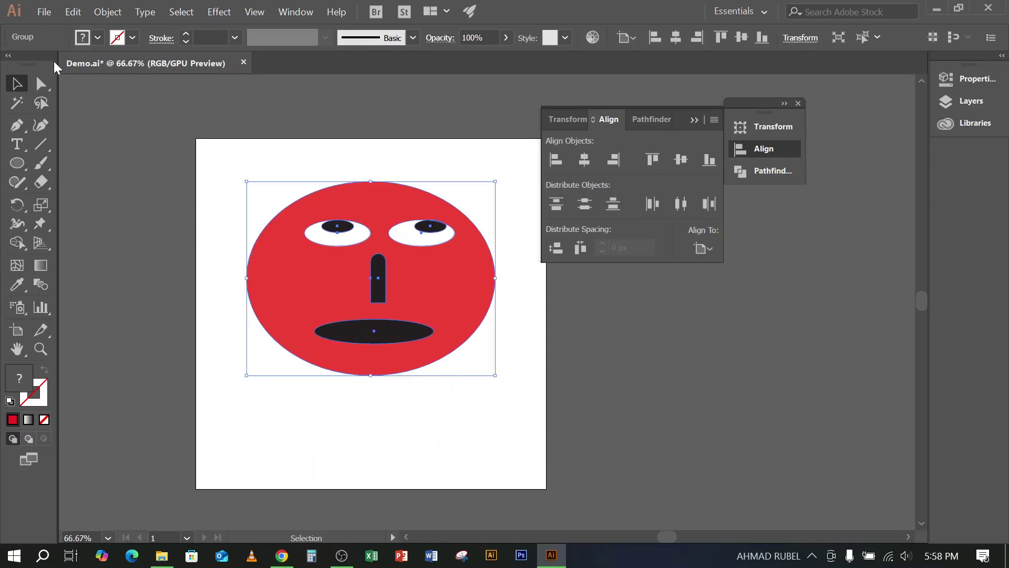
left_click(44, 12)
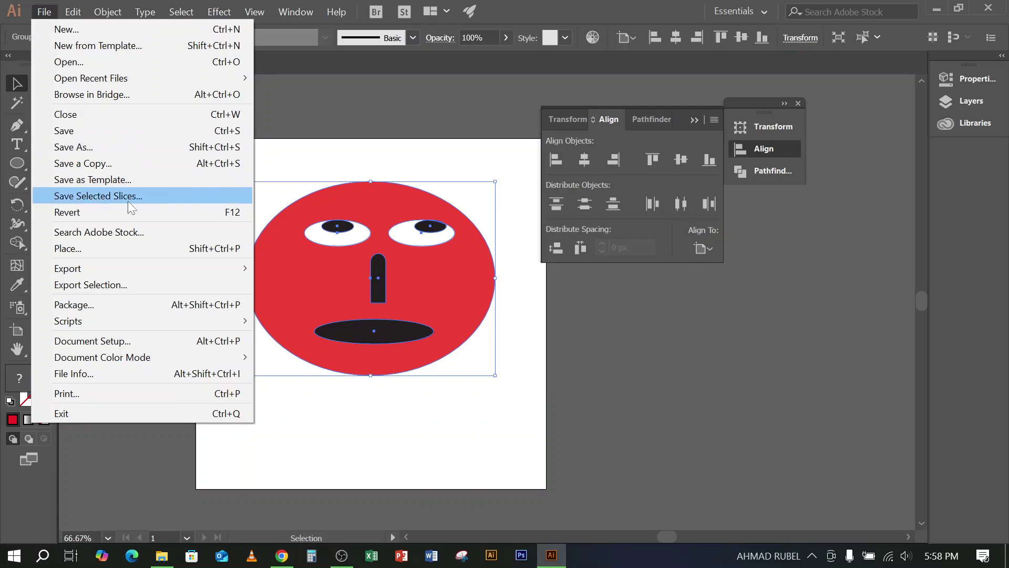
mouse_move(112, 271)
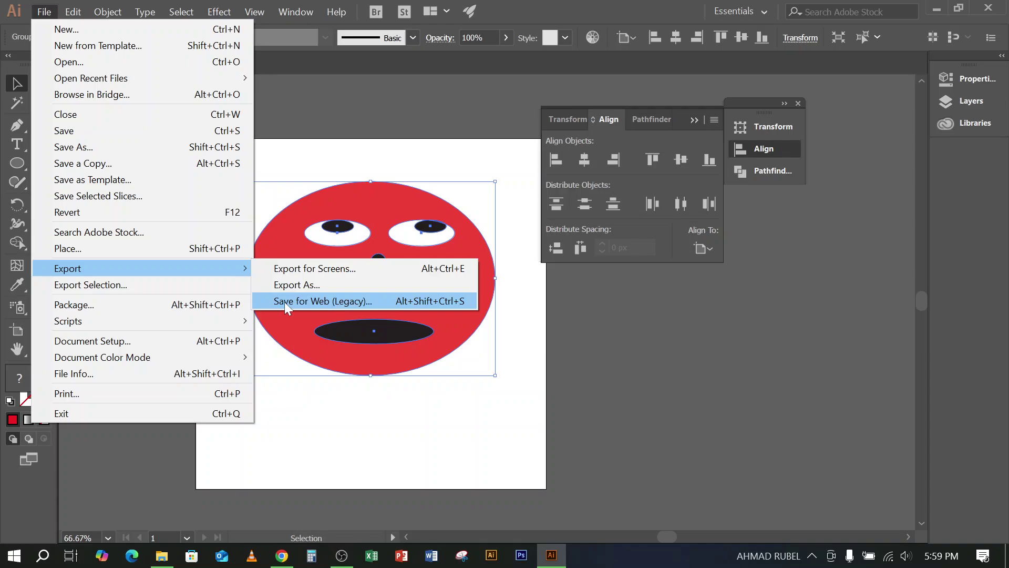
left_click(47, 9)
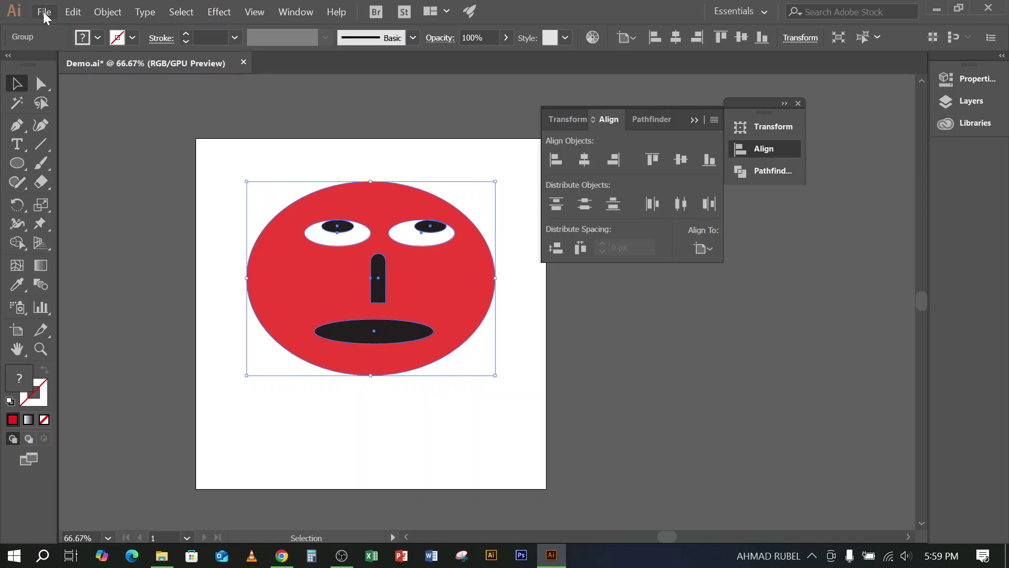
left_click(45, 14)
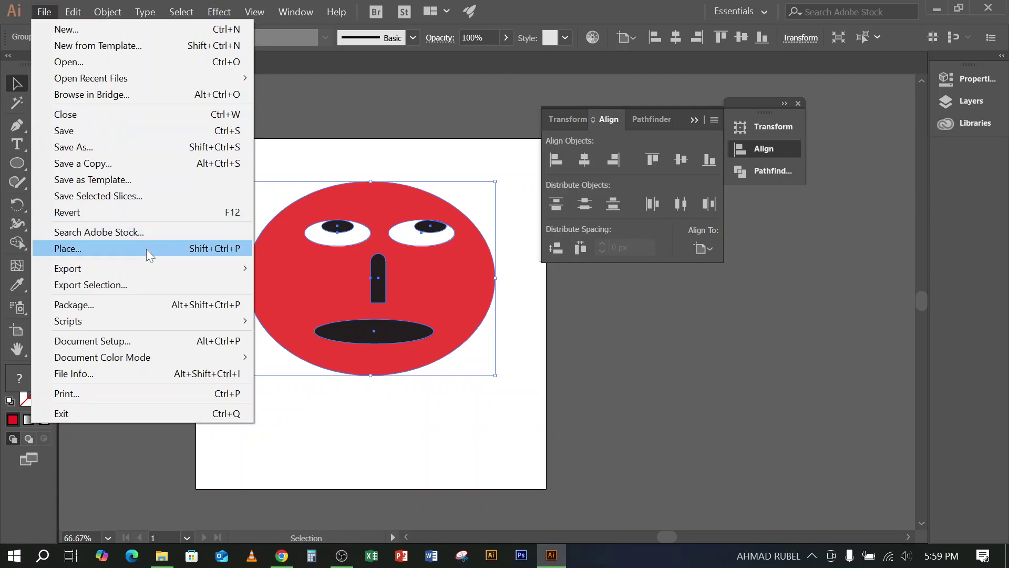
mouse_move(149, 275)
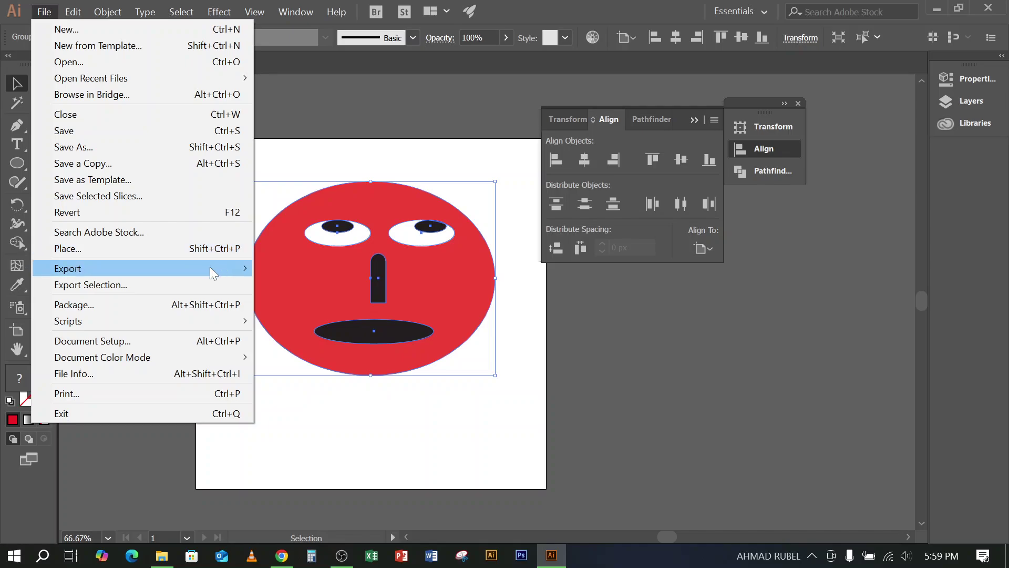
mouse_move(247, 268)
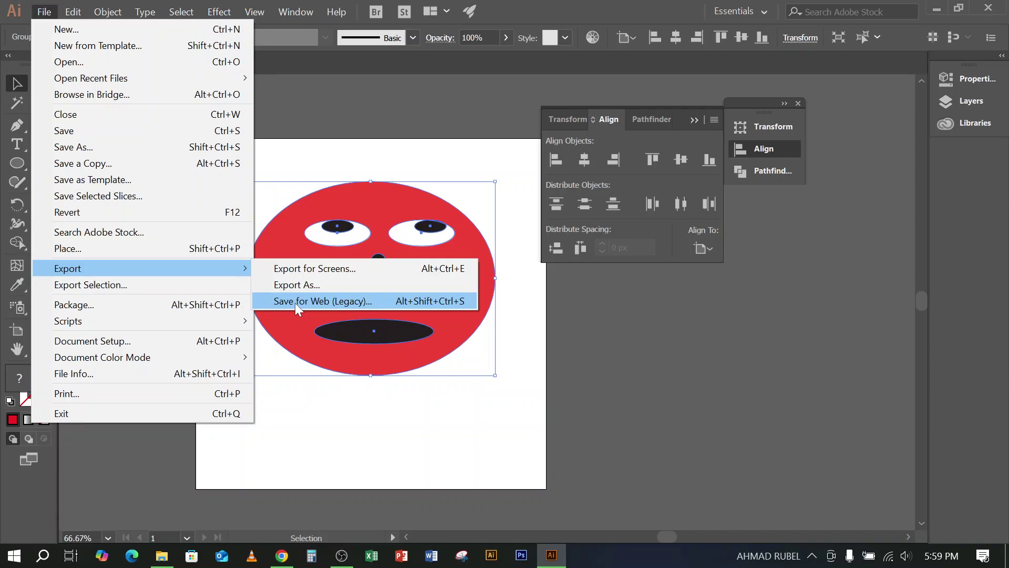
left_click(768, 384)
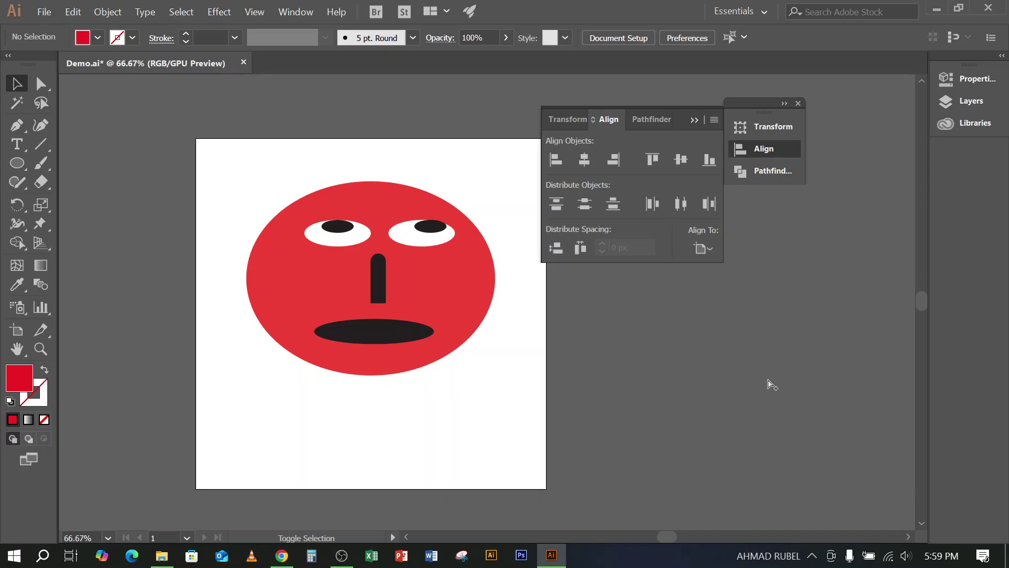
key("ctrl+alt+shift+s")
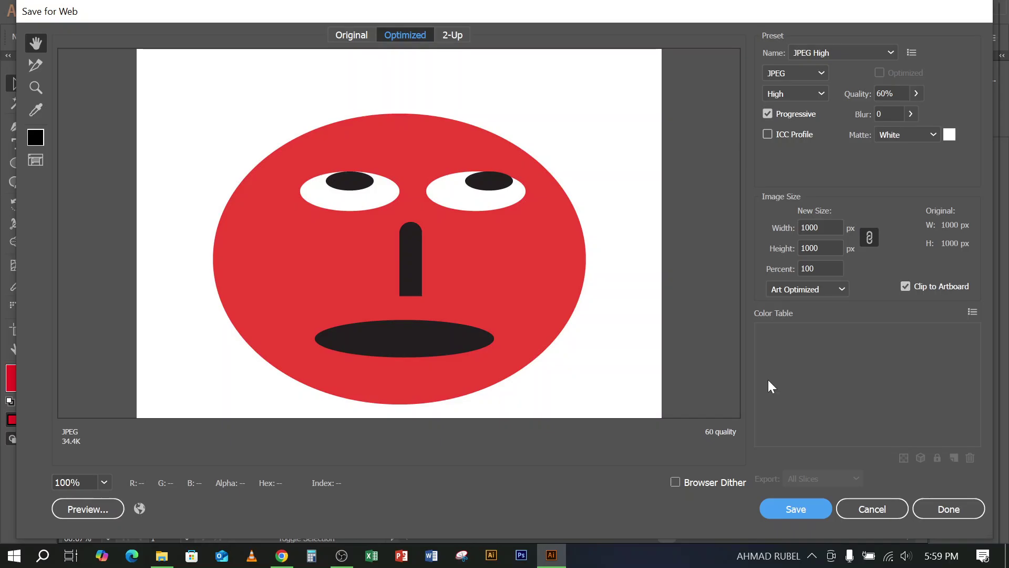
left_click(873, 508)
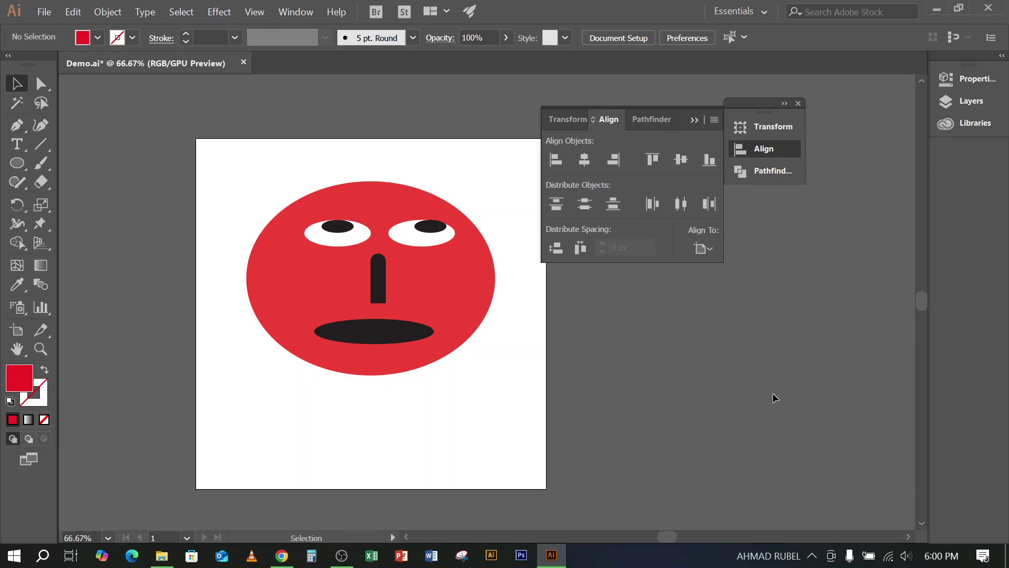
Start a Save for Web (Legacy) export of the red face artwork
left_click(50, 19)
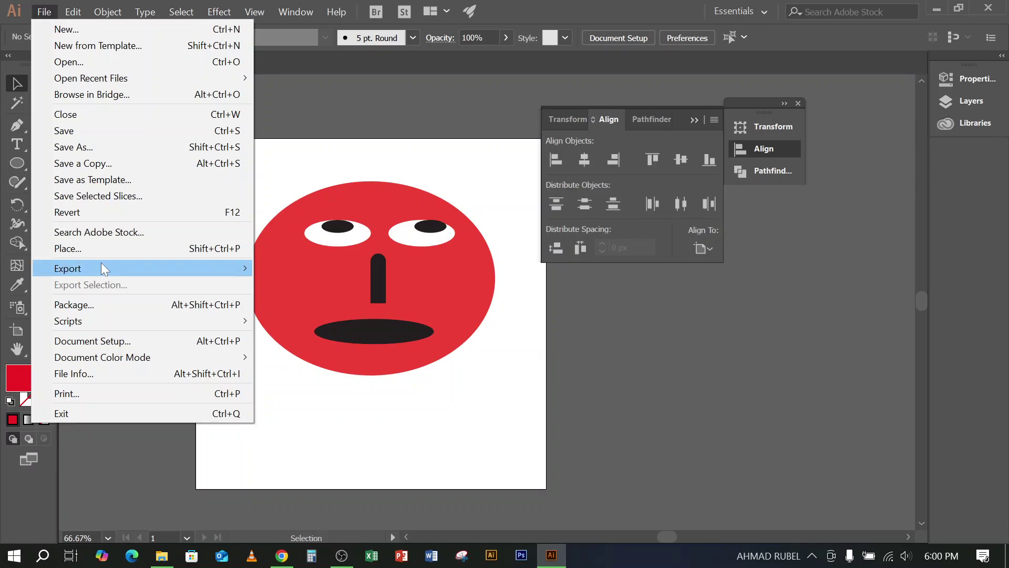
mouse_move(96, 269)
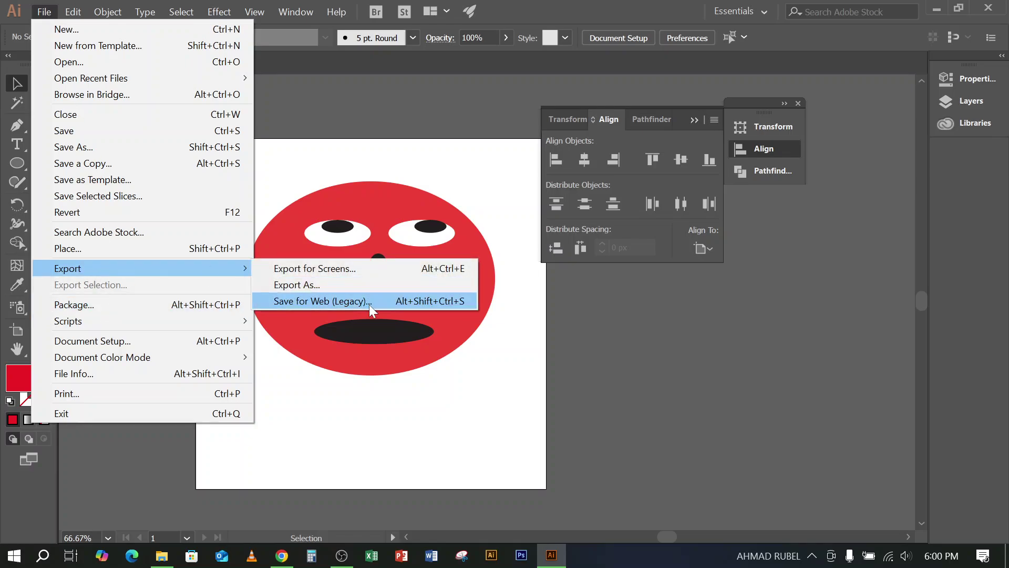
left_click(310, 302)
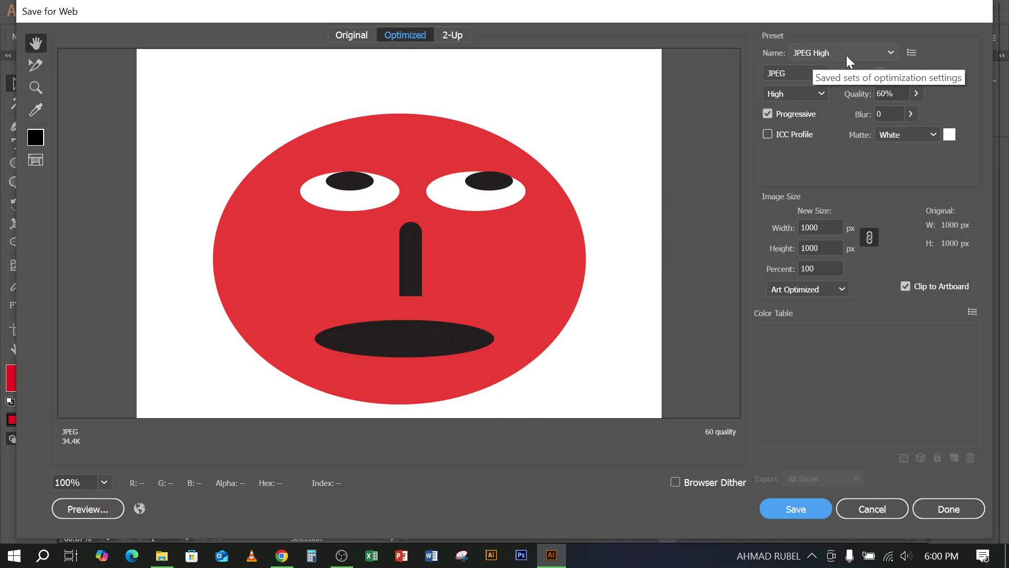
left_click(342, 556)
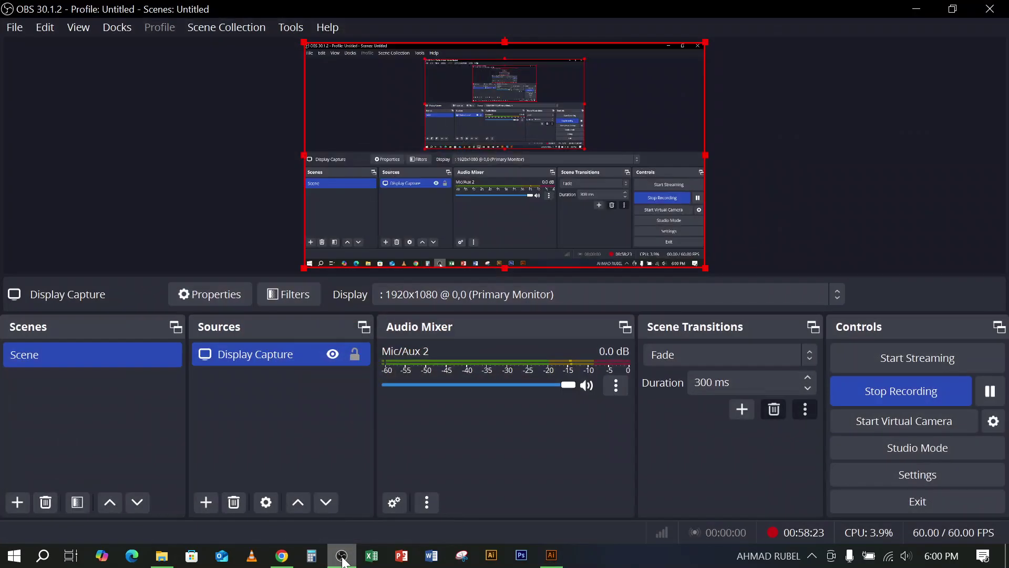
left_click(339, 557)
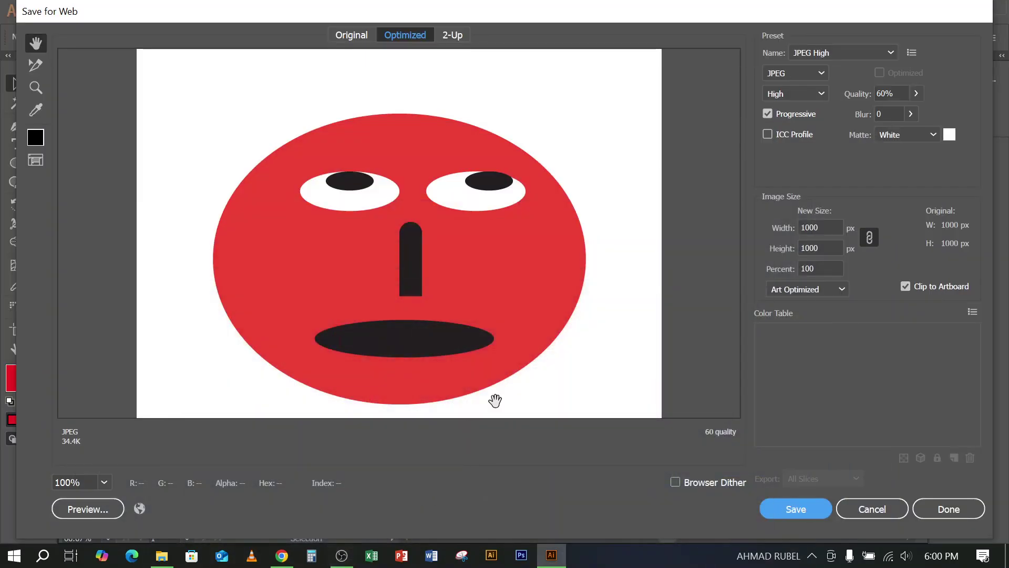
Compare the artwork's preview under the PNG-24 and JPEG High presets and review the other export presets
left_click(854, 57)
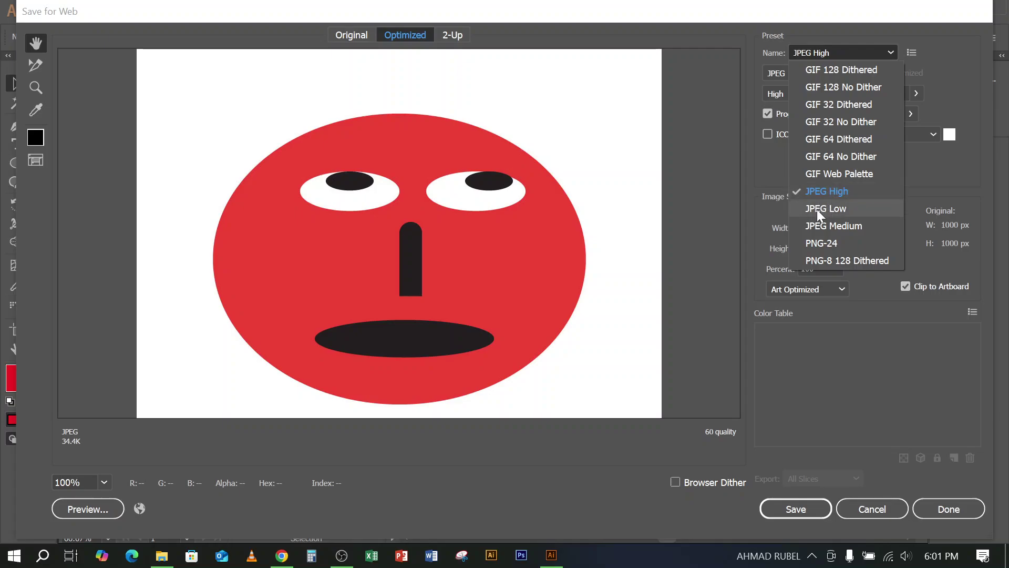
left_click(819, 244)
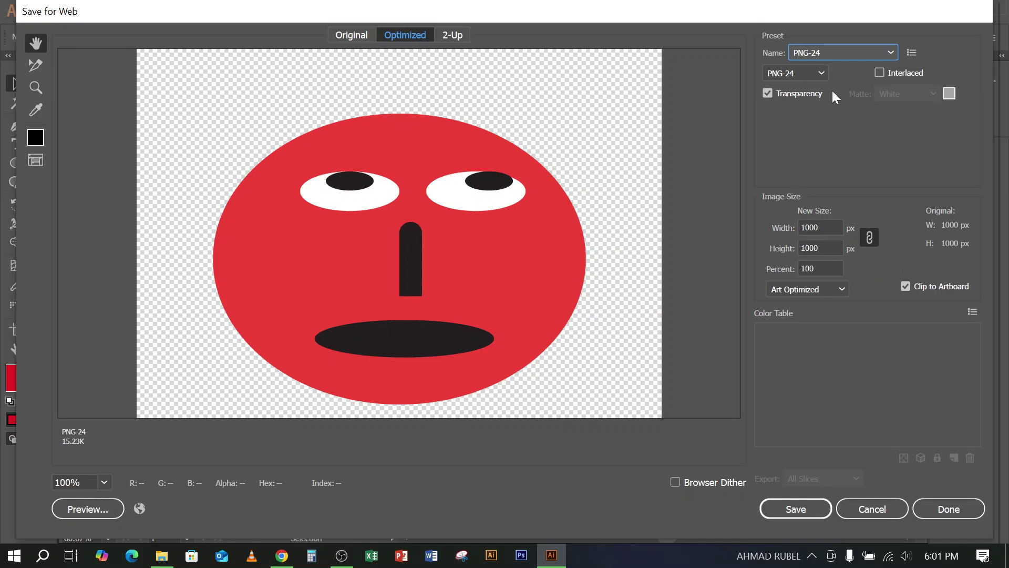
left_click(868, 54)
left_click(832, 192)
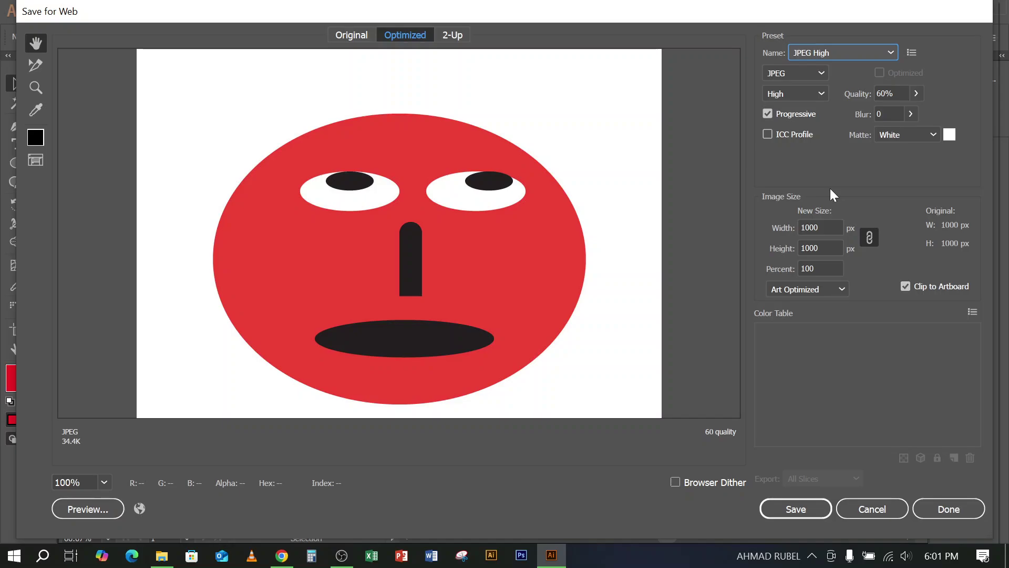
left_click(840, 52)
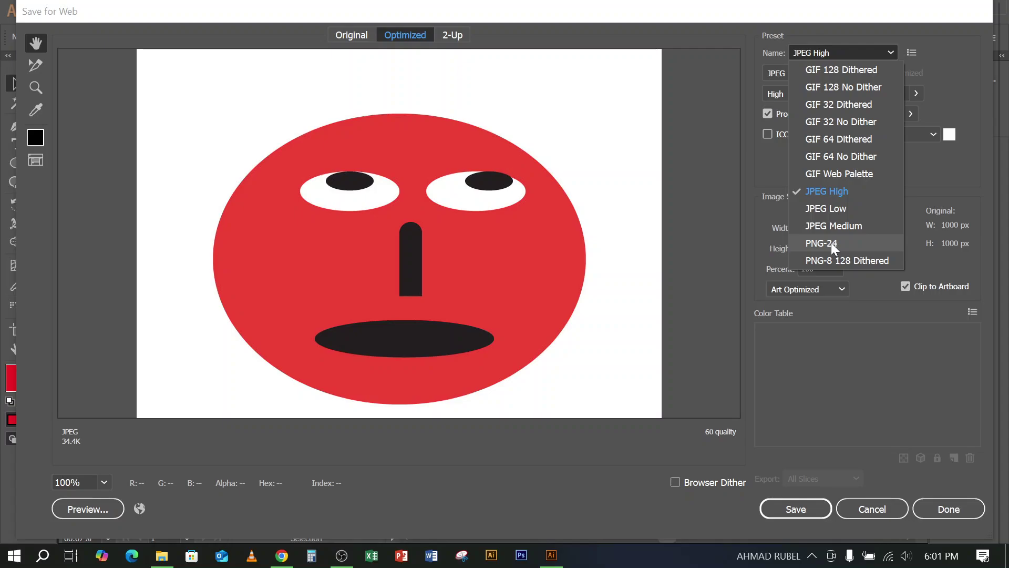
left_click(879, 50)
left_click(880, 49)
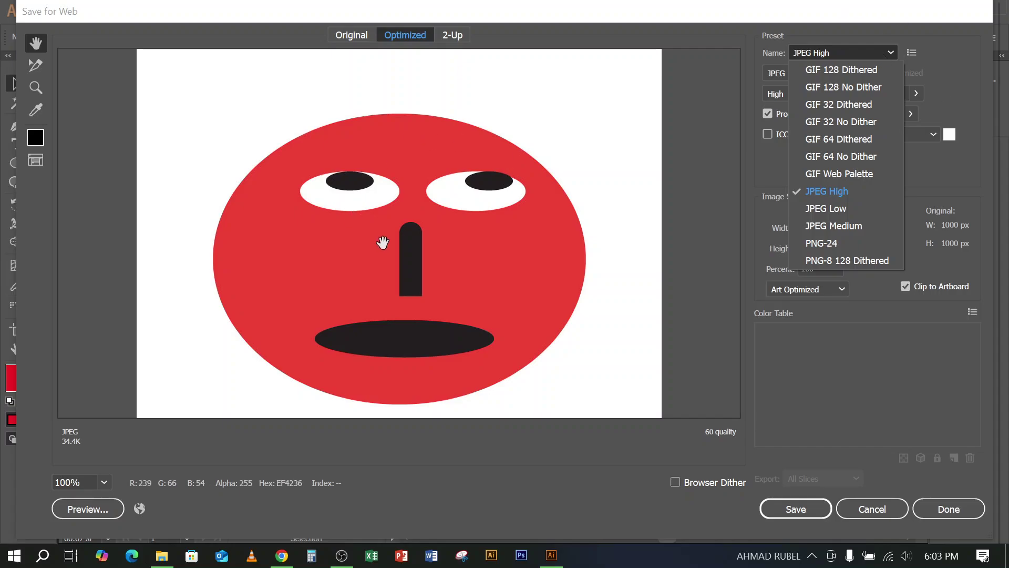
left_click(383, 243)
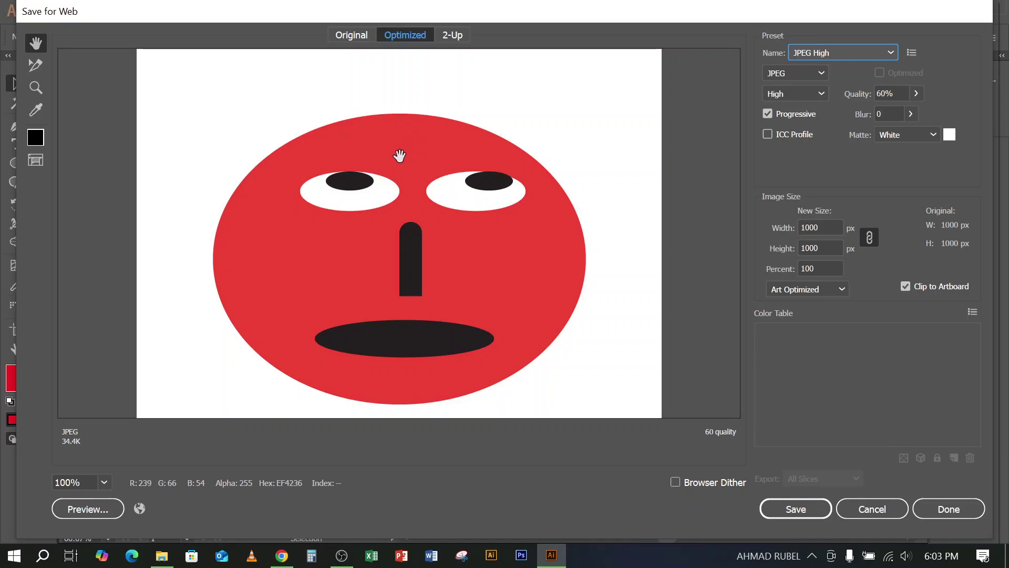
Save the artwork with the JPEG High preset as Demo in the Home Work folder on New Volume (D:)
left_click(865, 54)
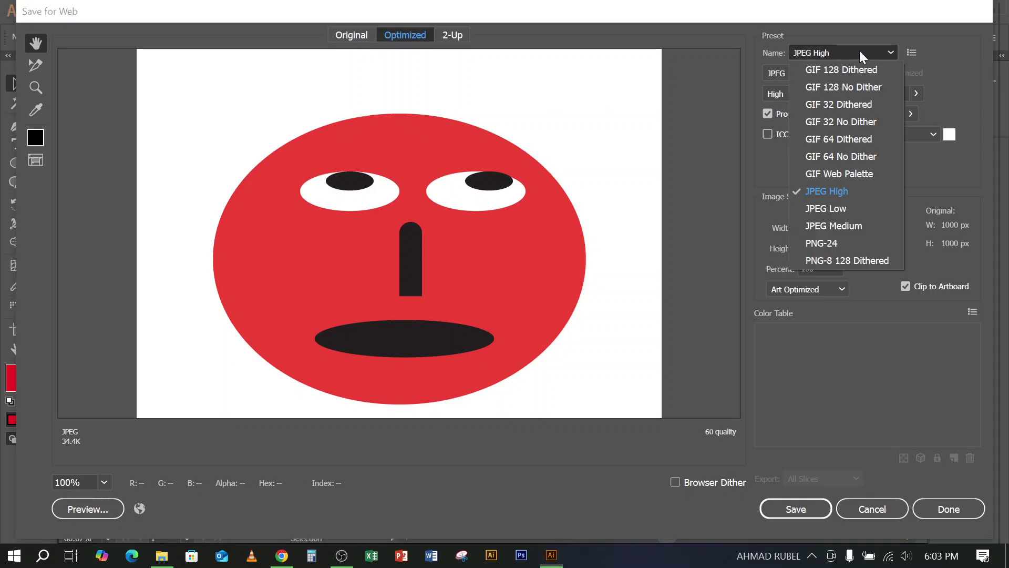
left_click(822, 193)
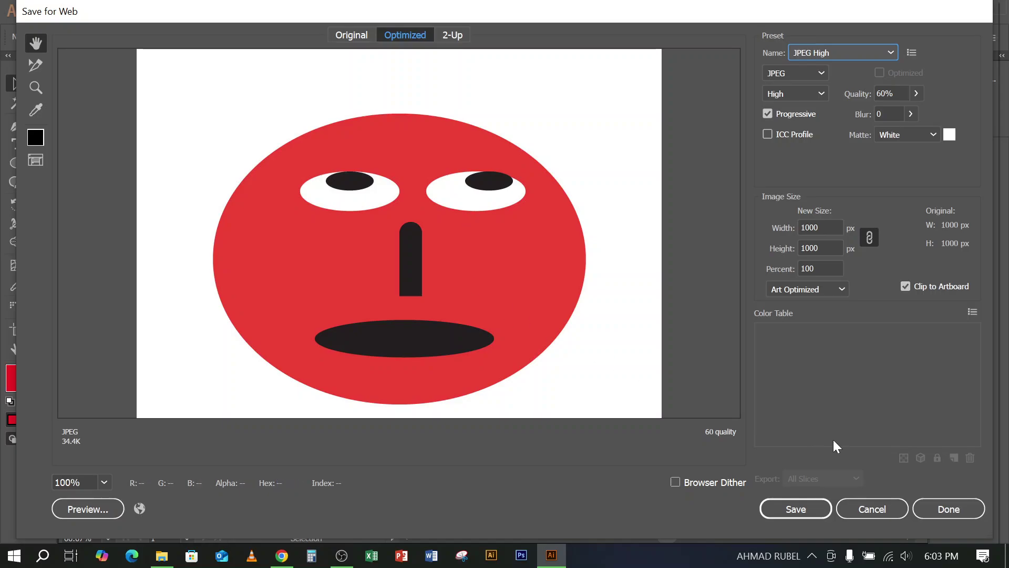
left_click(808, 508)
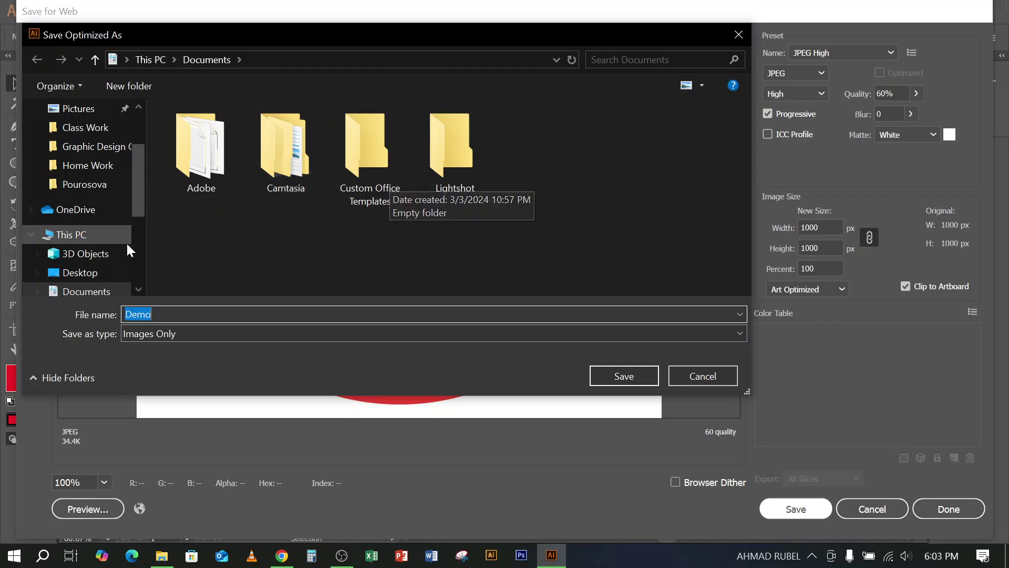
scroll(102, 257, "down", 1)
scroll(102, 258, "down", 2)
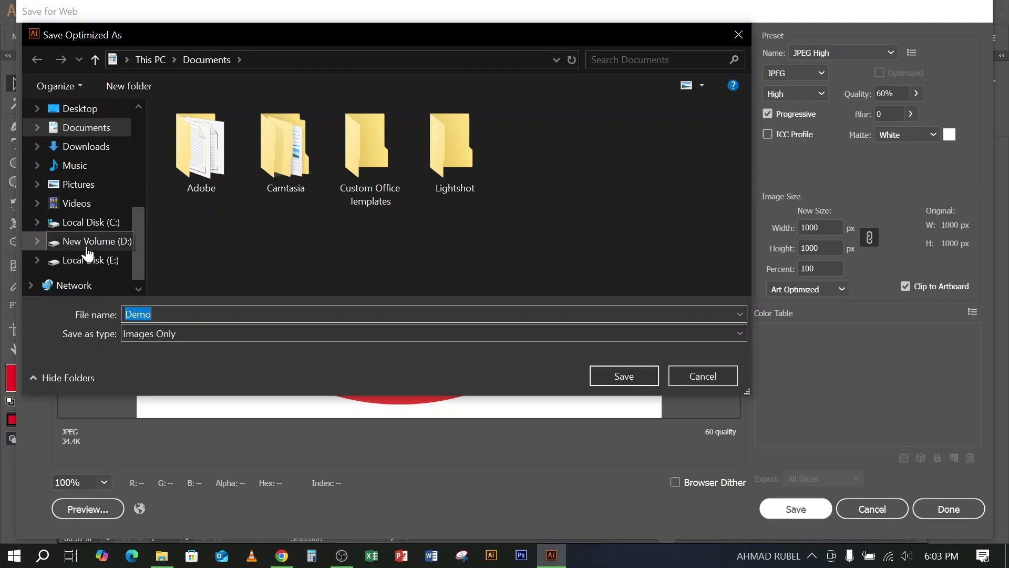
left_click(93, 243)
double_click(303, 236)
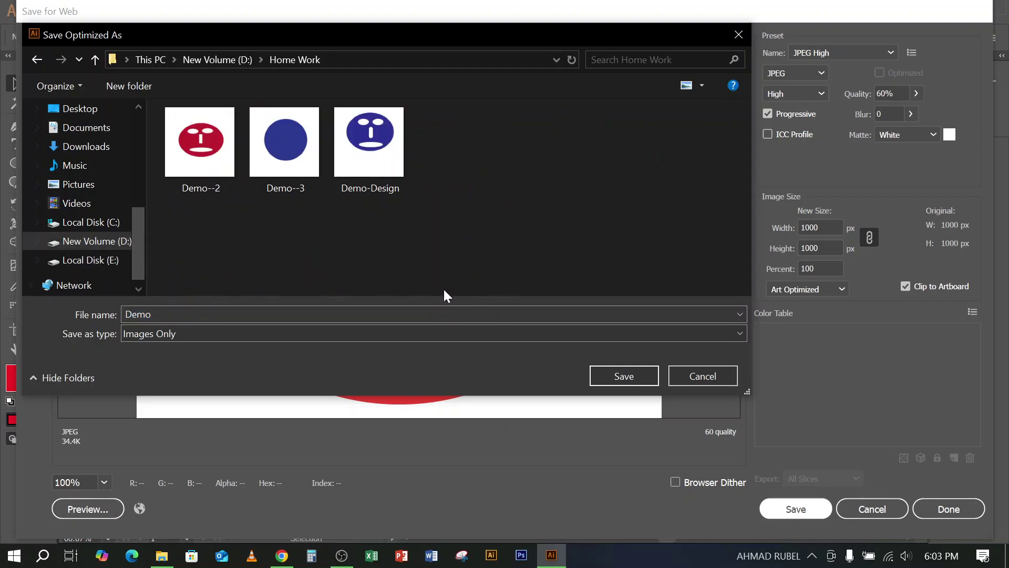
left_click(612, 374)
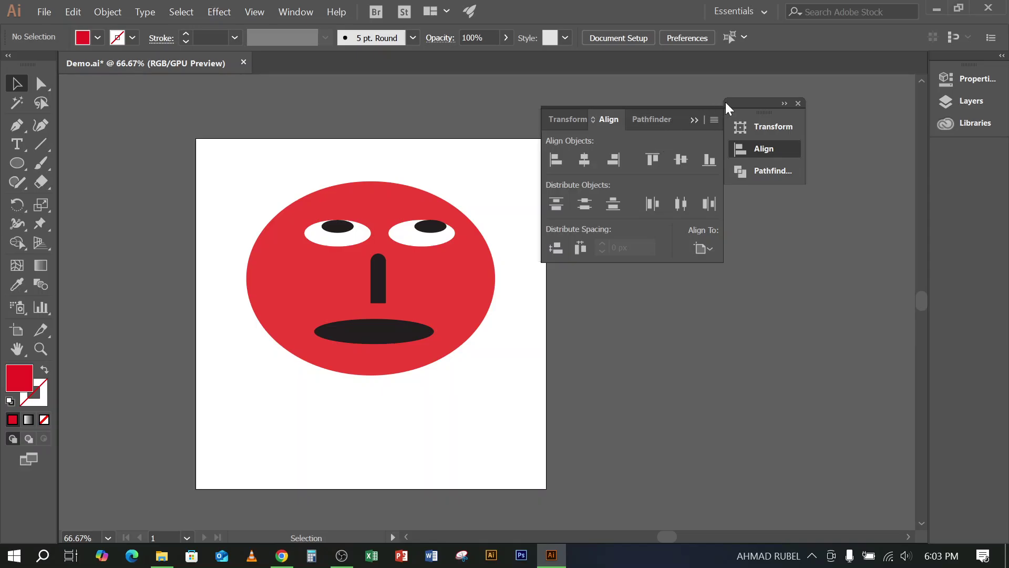
Move the floating Align panel group clear of the artboard and select the whole red face
left_click_drag(726, 103, 787, 137)
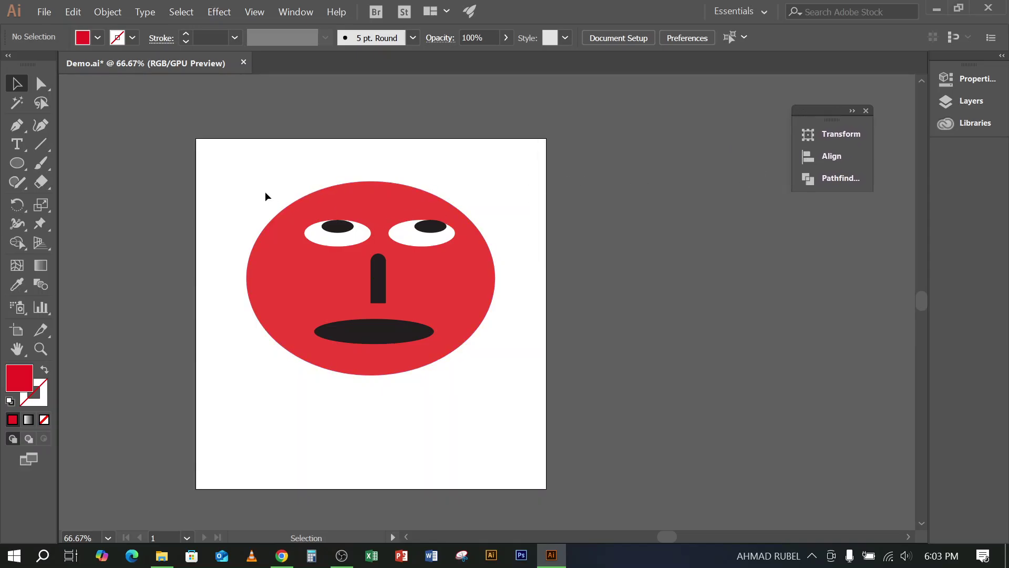
left_click_drag(246, 178, 542, 389)
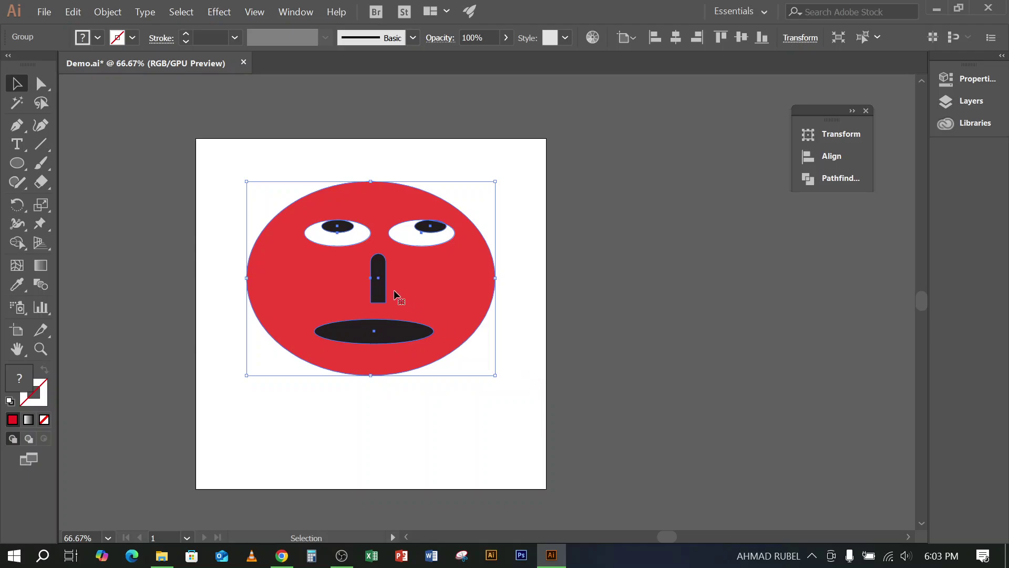
Duplicate the red face to the empty area right of the artboard and move the original near the artboard's upper edge
key("alt")
left_click_drag(302, 270, 691, 367)
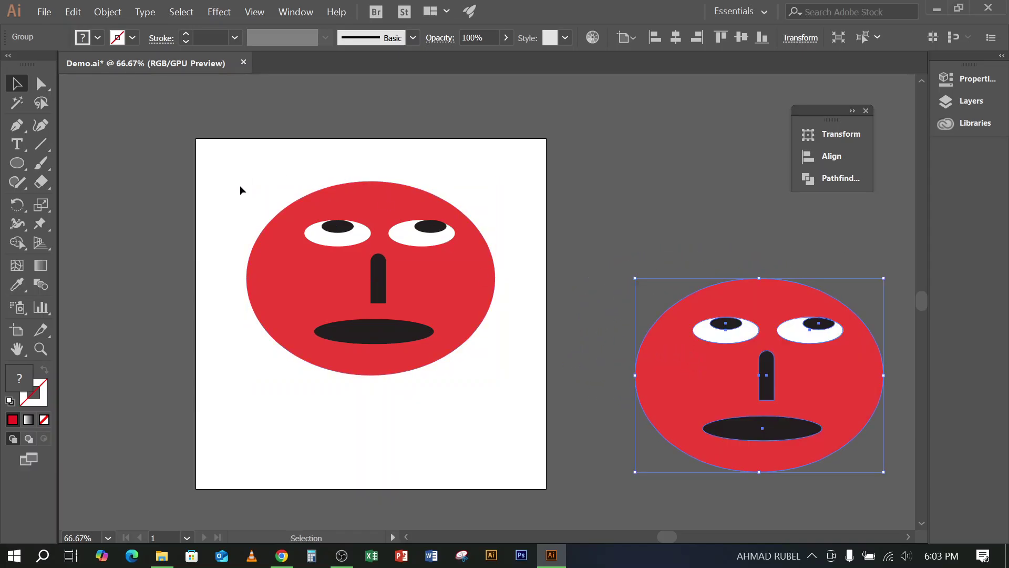
left_click_drag(225, 142, 541, 391)
left_click_drag(439, 286, 439, 307)
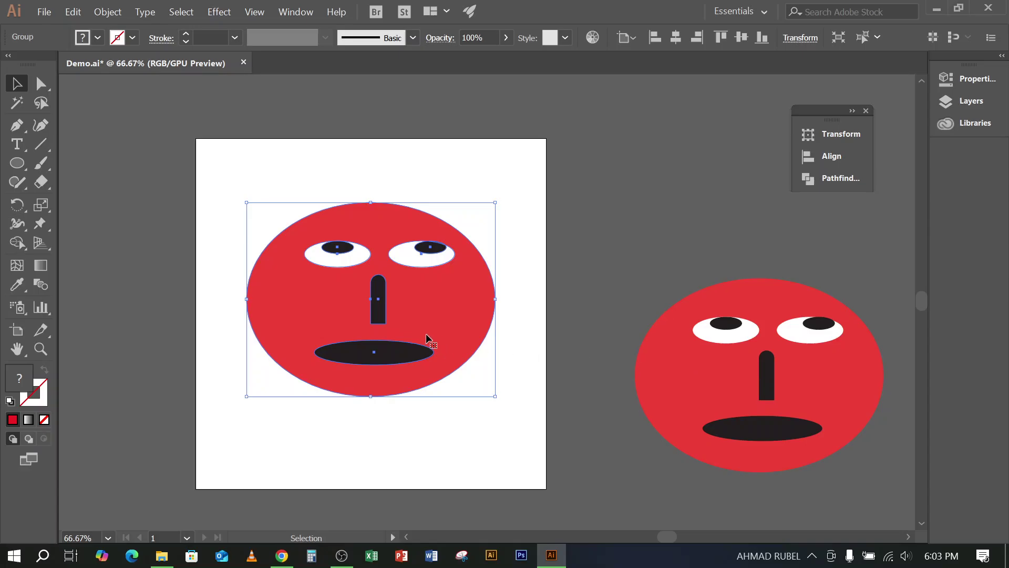
left_click_drag(428, 343, 419, 284)
Place a copy of the outside face on the artboard's lower half and shift the outside face slightly up
left_click_drag(852, 388, 455, 393)
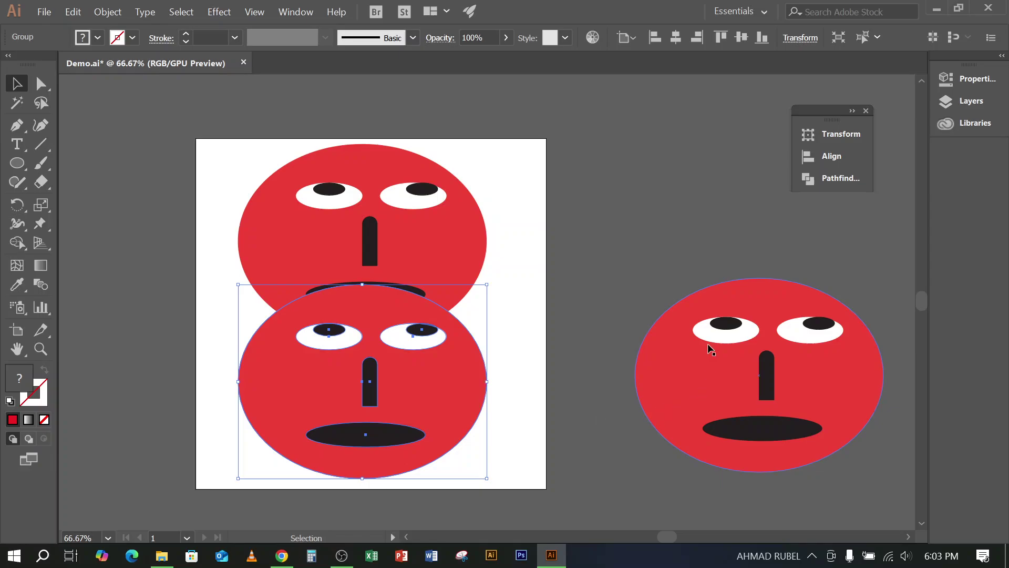
left_click(621, 264)
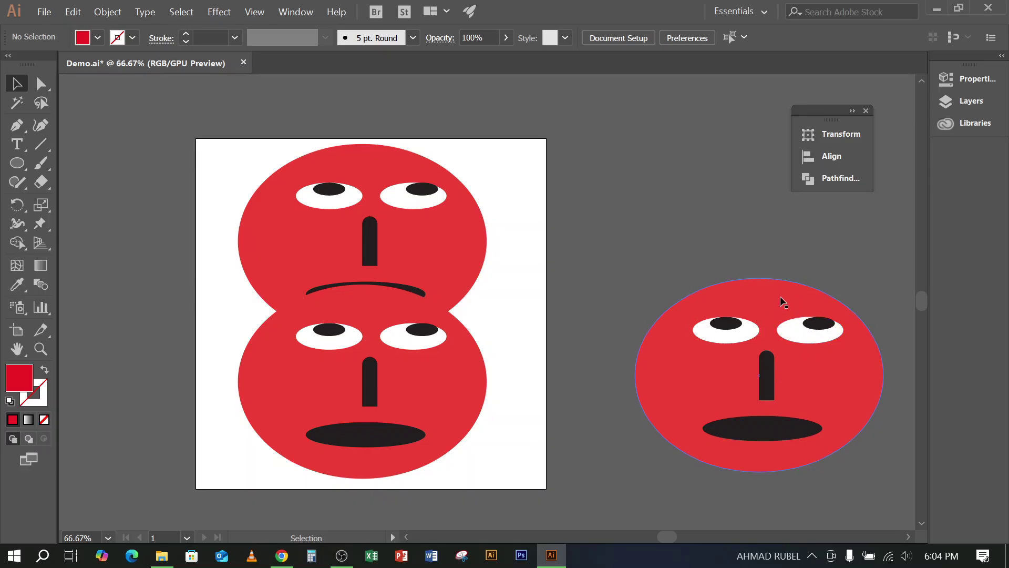
left_click_drag(783, 302, 783, 255)
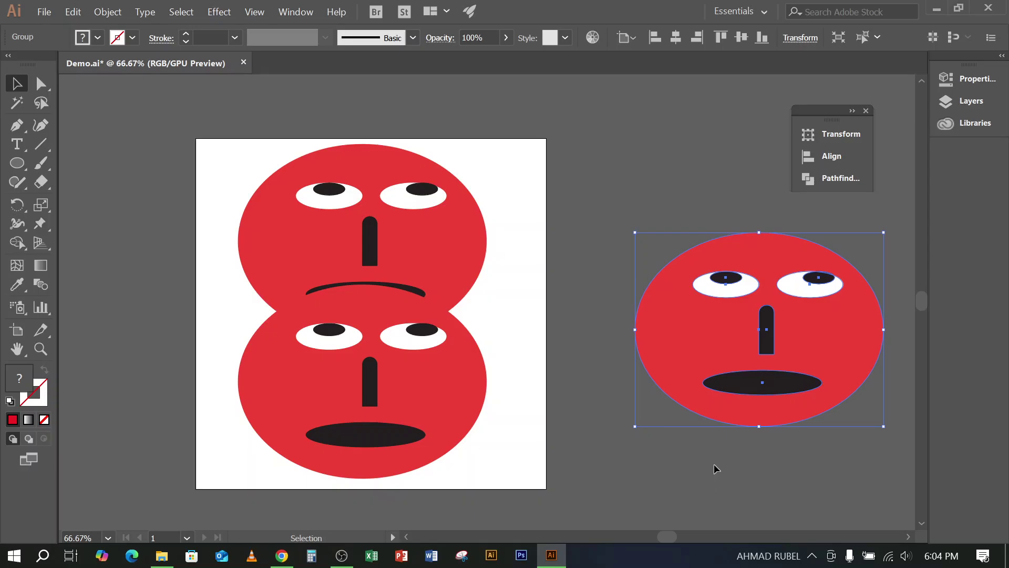
left_click(578, 245)
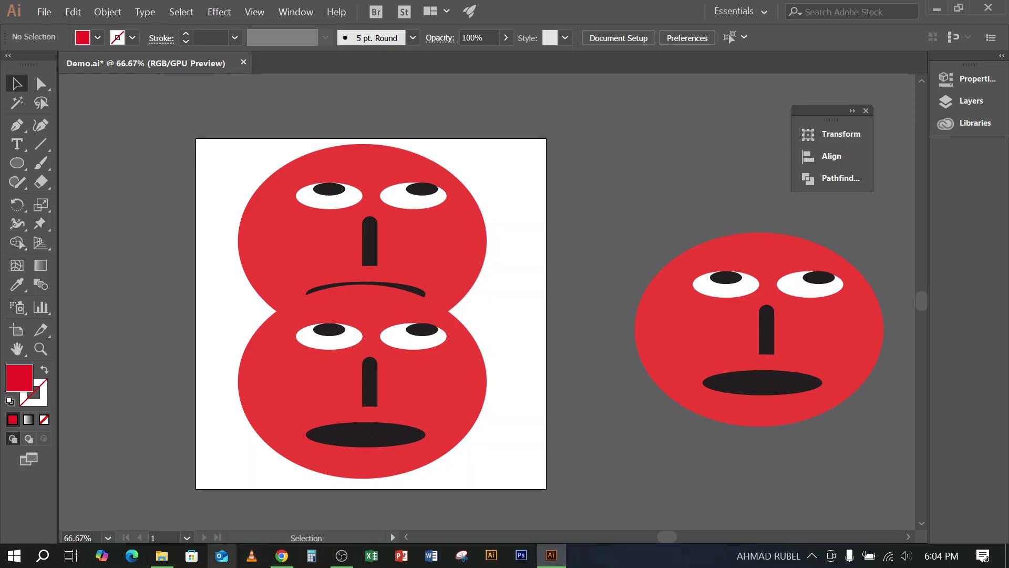
Minimise Illustrator and File Explorer to show the desktop, and switch back to the Illustrator document
left_click(932, 13)
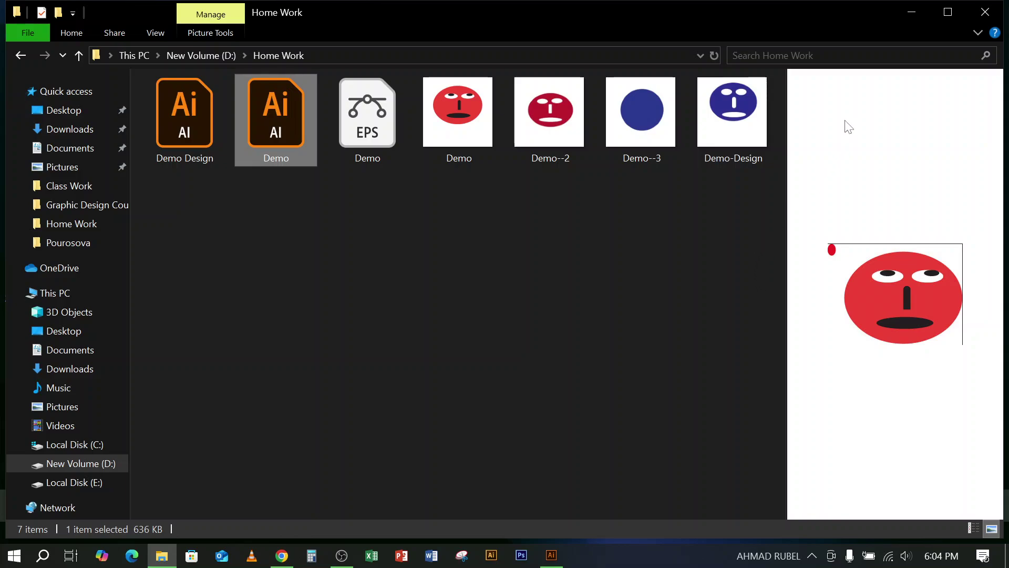
left_click(921, 13)
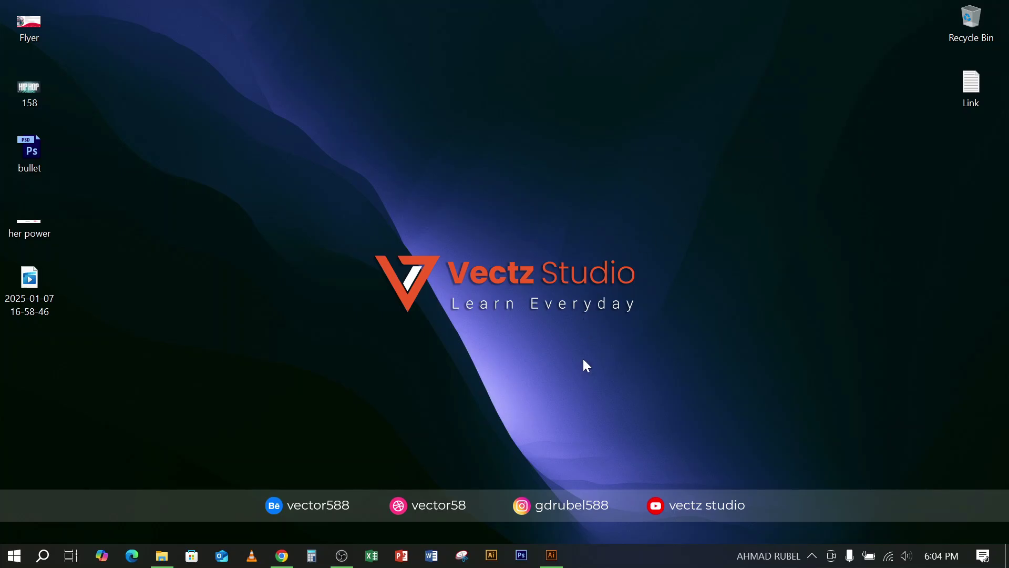
left_click(552, 555)
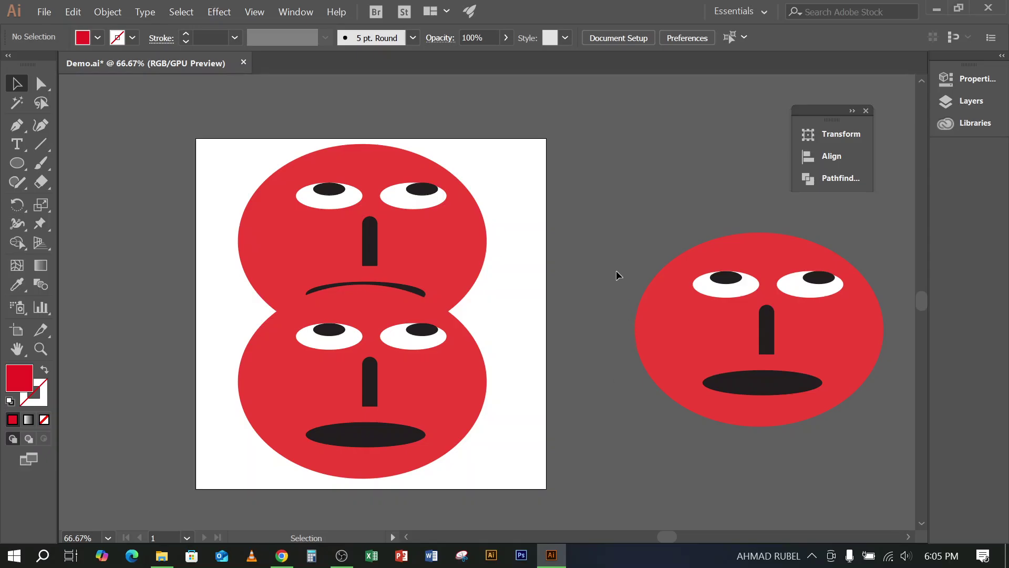
Move the outside face slightly up and the artboard's upper face off the artboard, above and to its right
left_click_drag(719, 361, 722, 329)
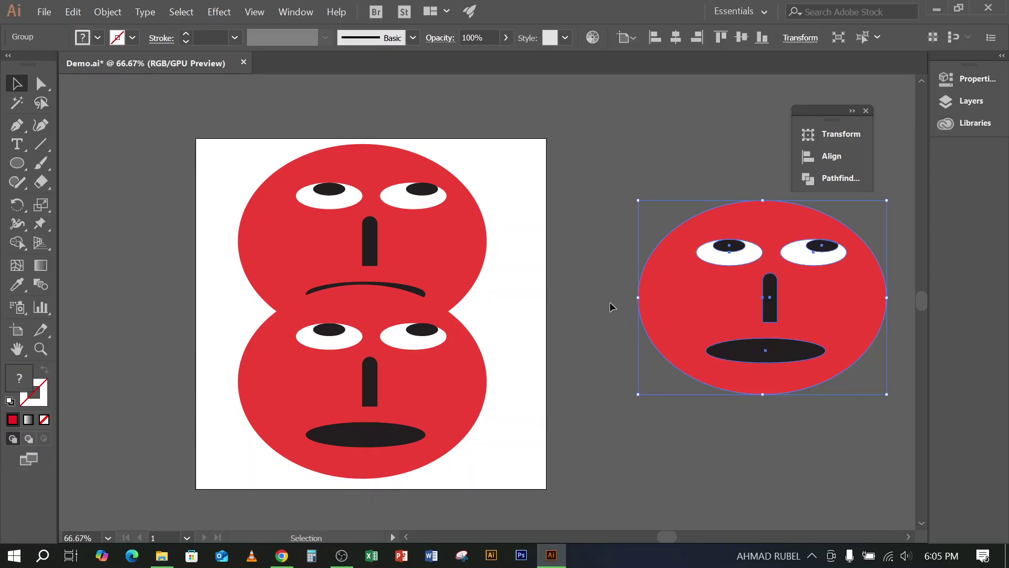
left_click(536, 266)
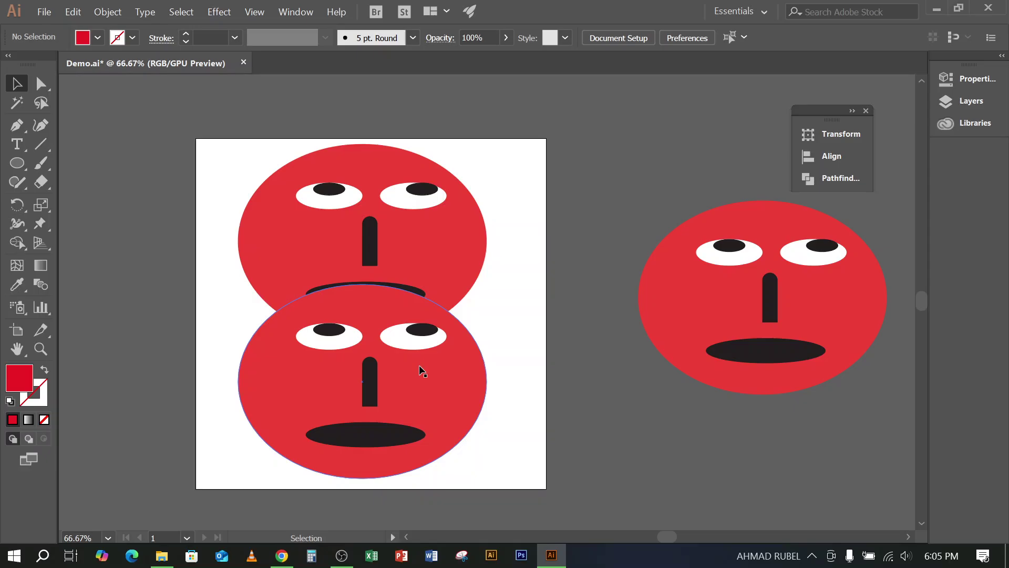
left_click_drag(424, 242, 663, 184)
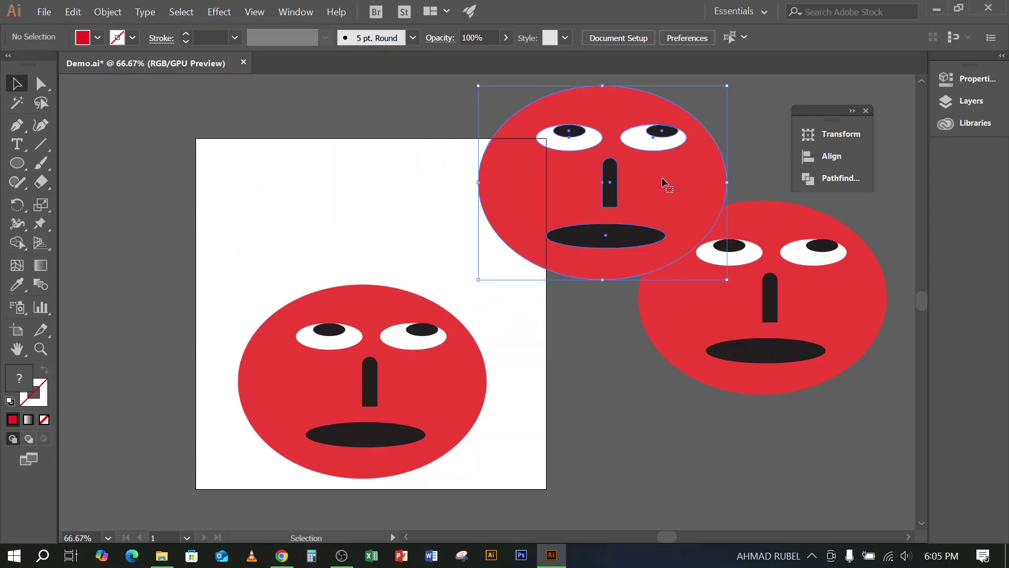
scroll(609, 266, "up", 4)
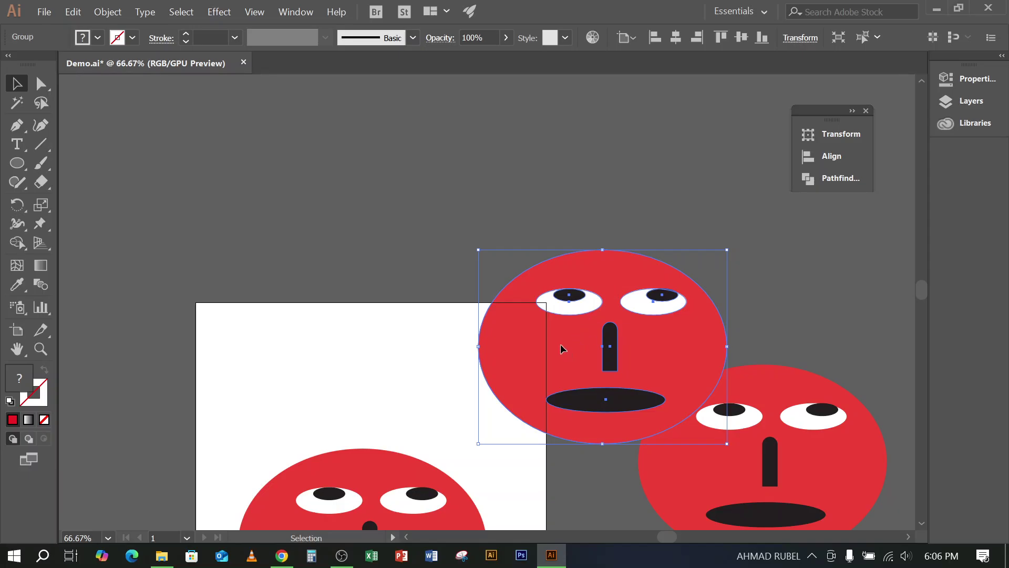
left_click_drag(563, 349, 629, 207)
Move the remaining red face up to about the vertical middle of the artboard
scroll(364, 389, "down", 2)
left_click_drag(365, 387, 364, 324)
left_click_drag(288, 265, 370, 353)
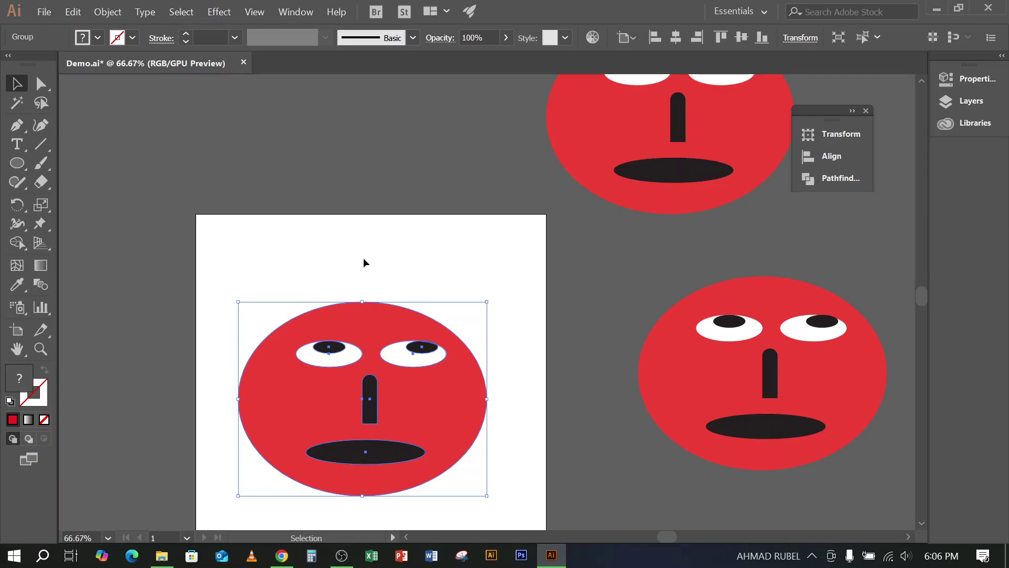
left_click(366, 263)
left_click_drag(326, 289, 402, 358)
left_click_drag(315, 268, 362, 304)
Show the Home Work folder in File Explorer with no file selected, and switch to OBS
left_click(167, 556)
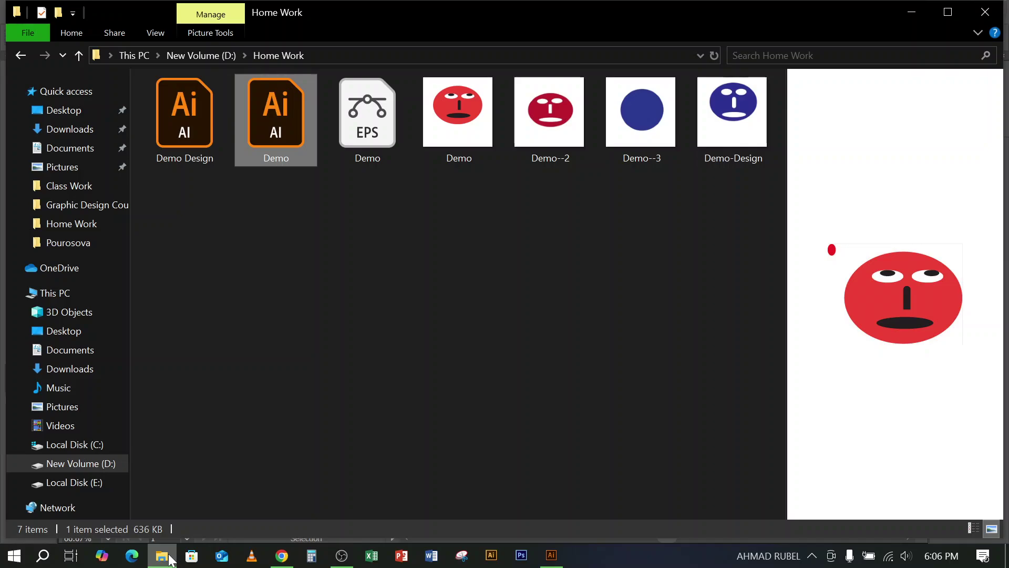
left_click(385, 374)
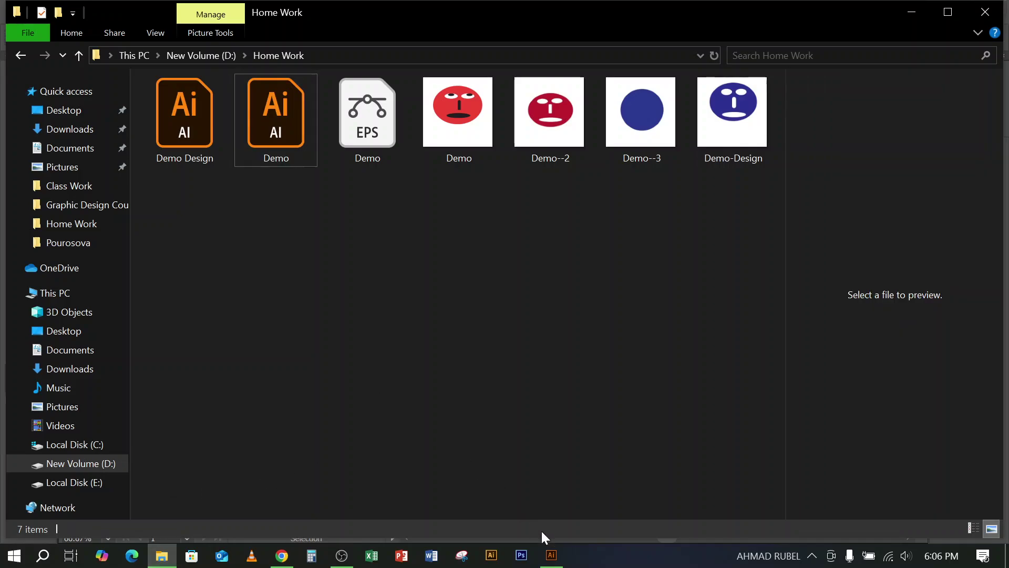
mouse_move(552, 559)
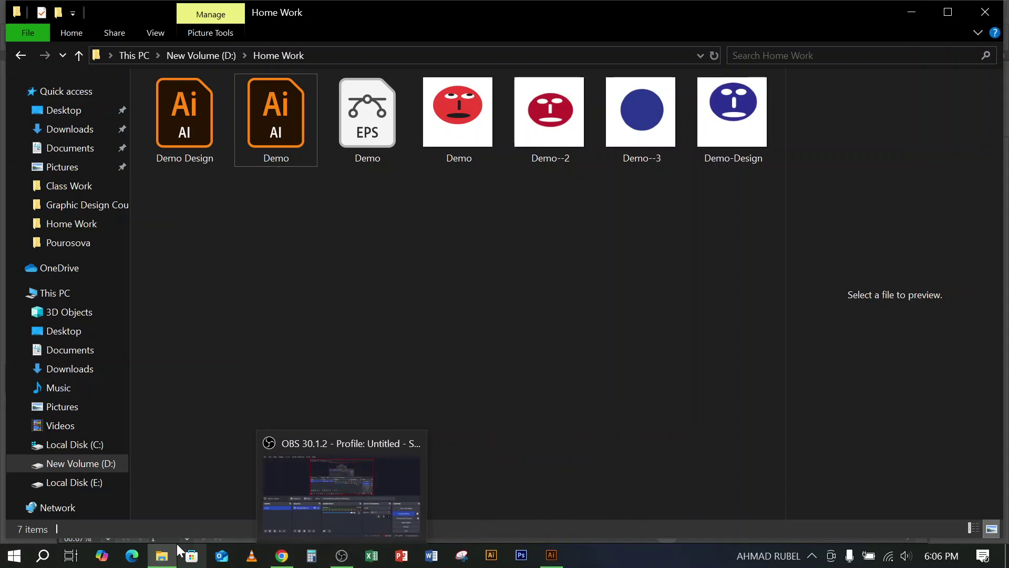
left_click(342, 556)
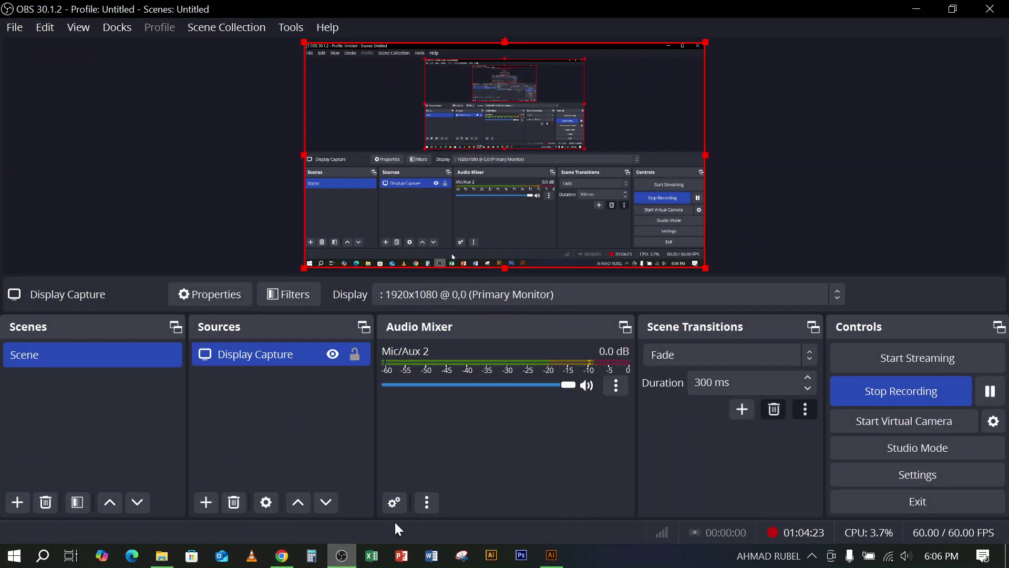